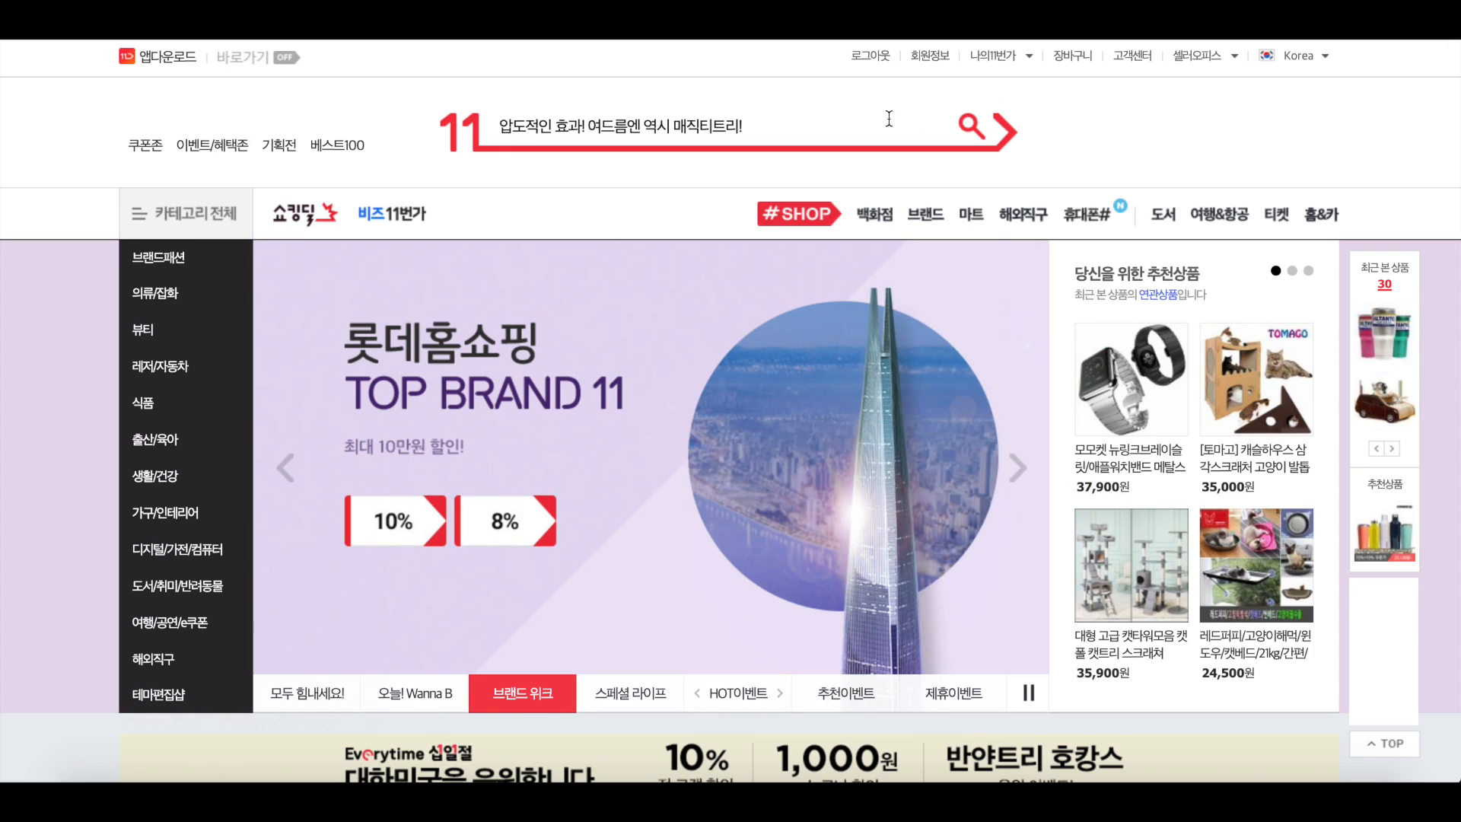
Search the shopping site for "대용량 텀블러".
left_click(890, 118)
type("디")
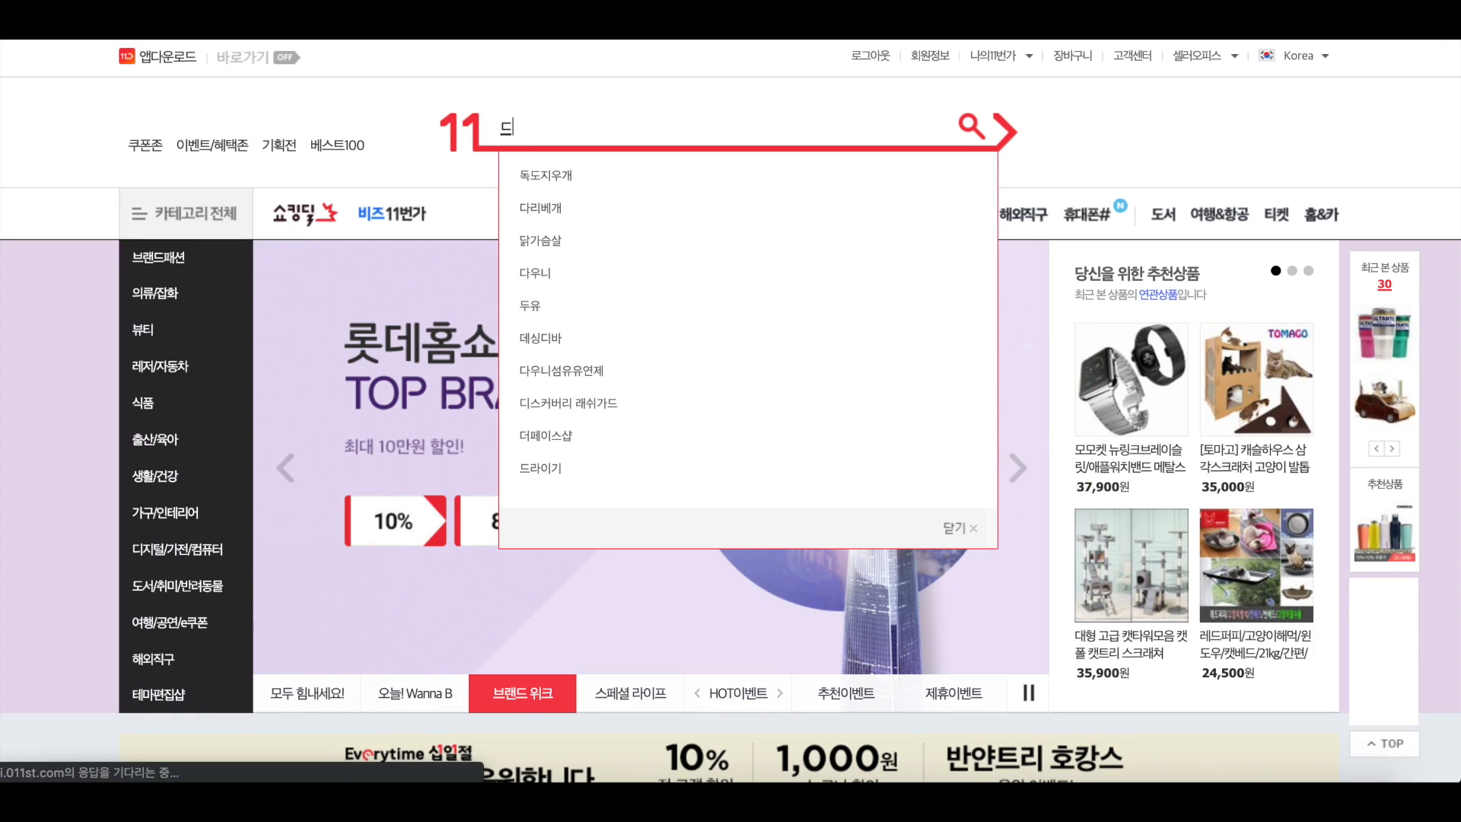
type("용량 텀블러")
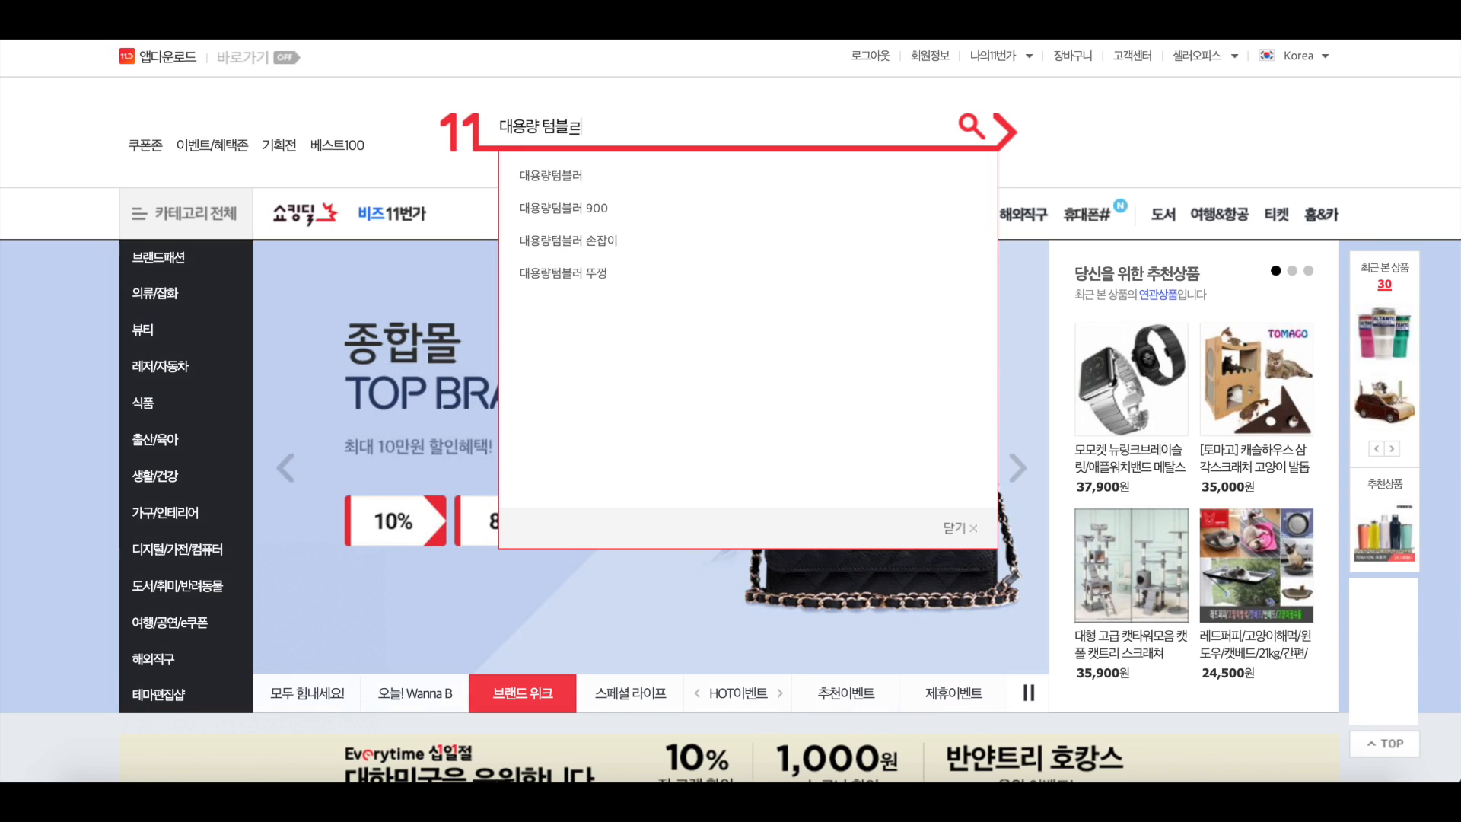
key("Return")
Browse the search results and open the 900ml ALTANTO large-capacity tumbler from 엔터콘.
scroll(966, 181, "down", 2)
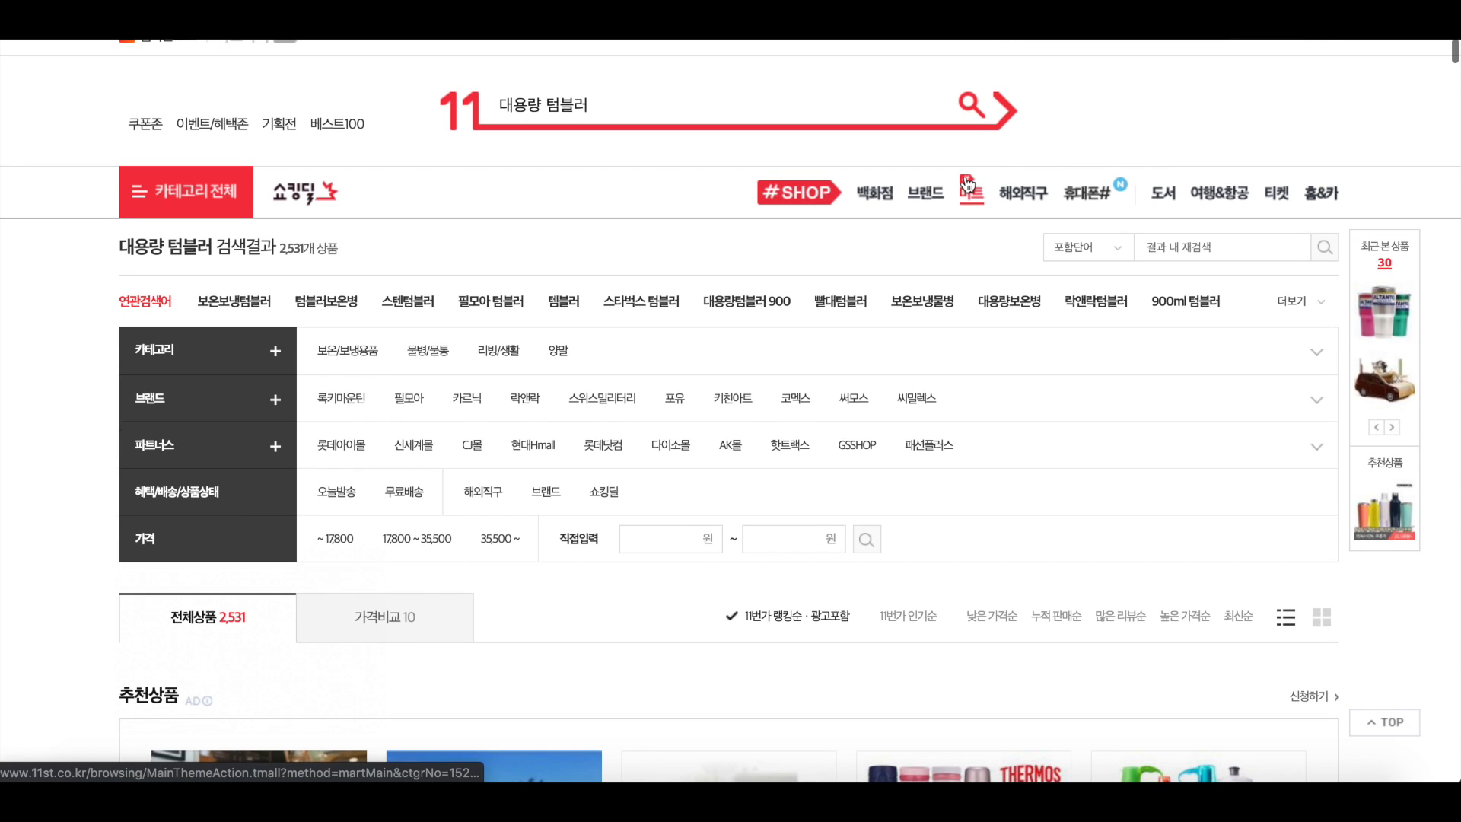
scroll(966, 183, "down", 10)
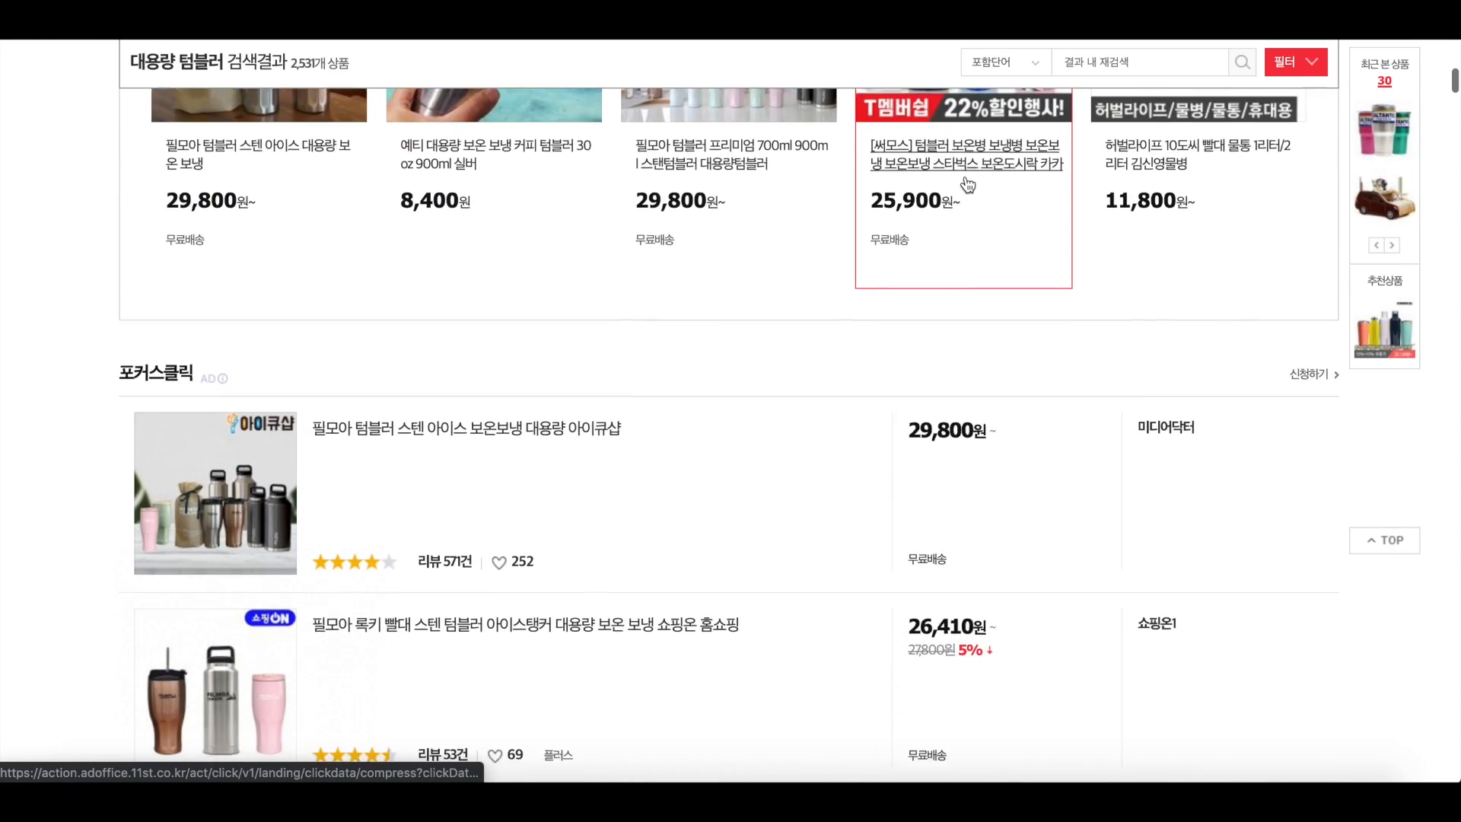
scroll(966, 183, "down", 20)
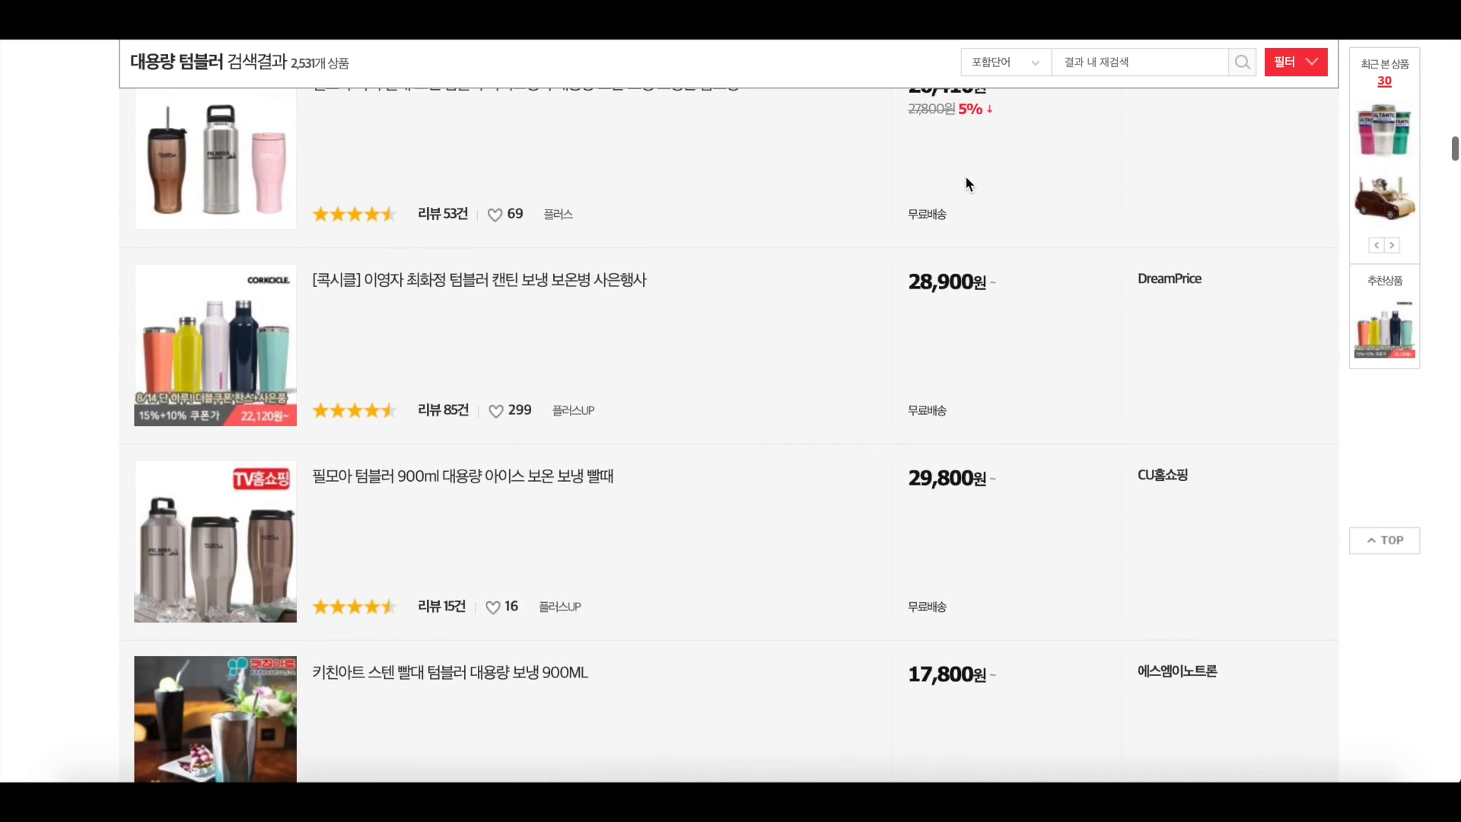
scroll(966, 182, "down", 20)
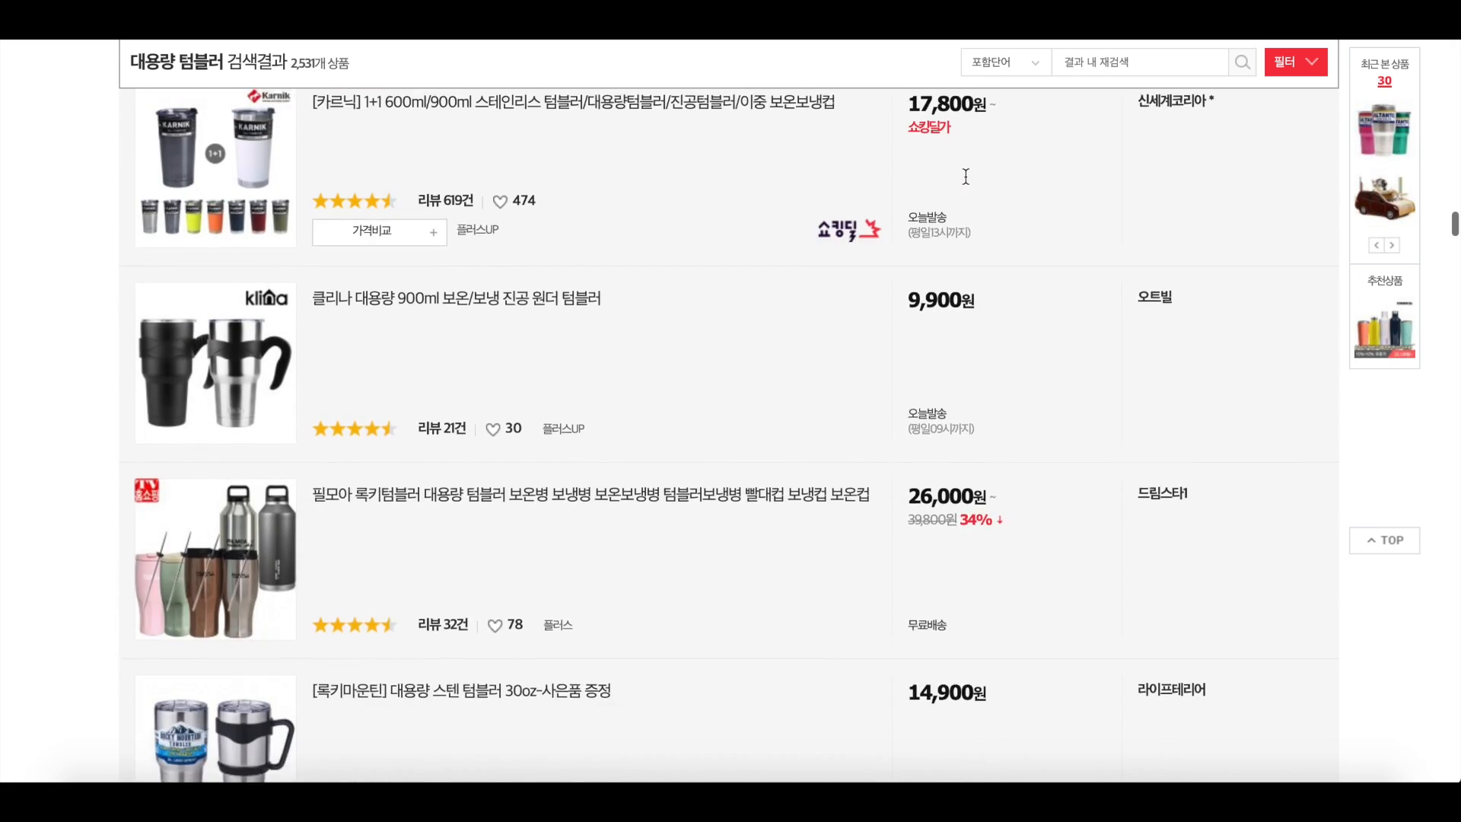
scroll(964, 176, "down", 9)
left_click(836, 181)
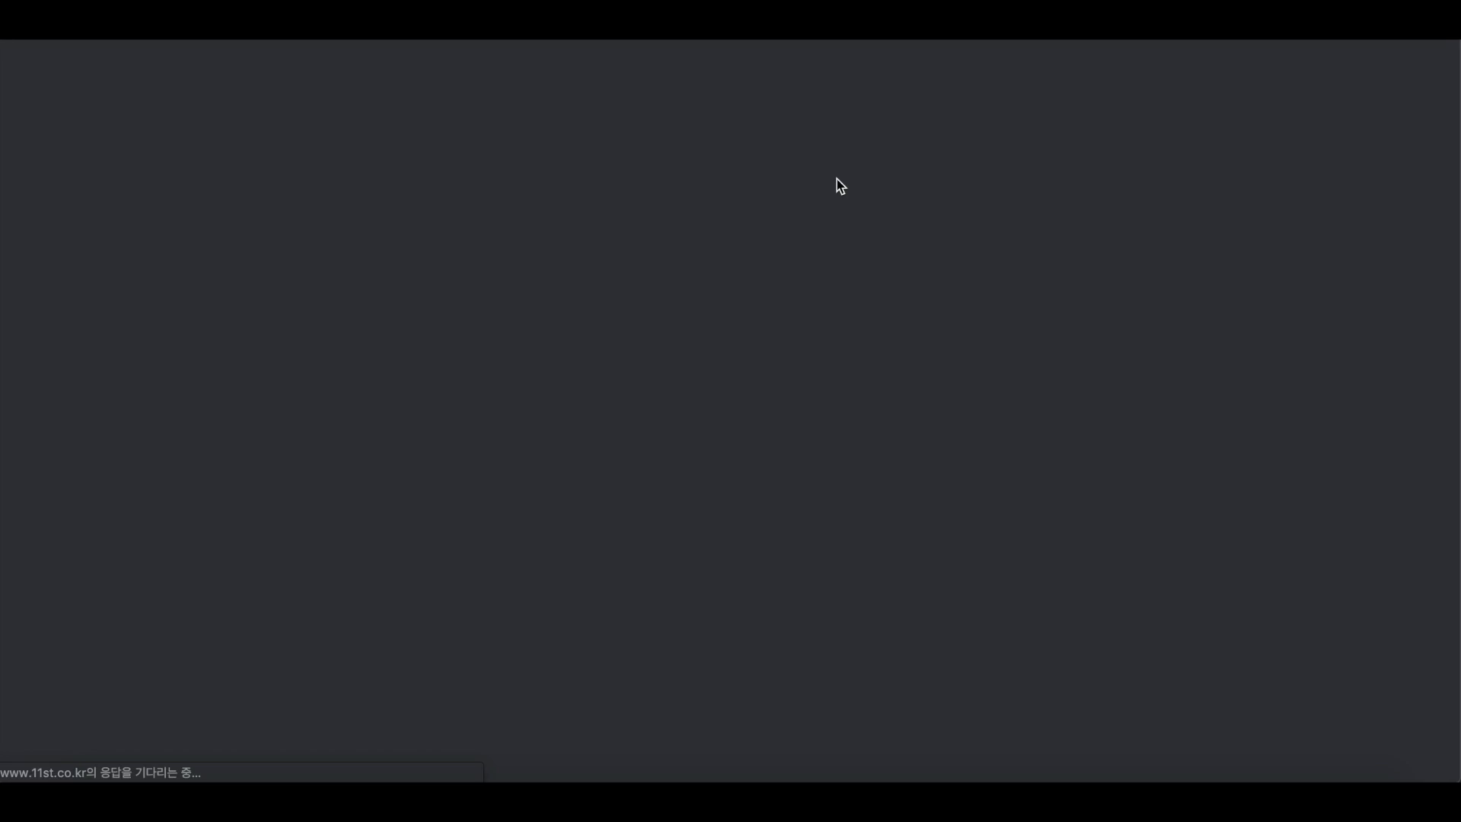
Open the tumbler's purchase options and choose the colour 핑크(M4).
scroll(867, 184, "down", 4)
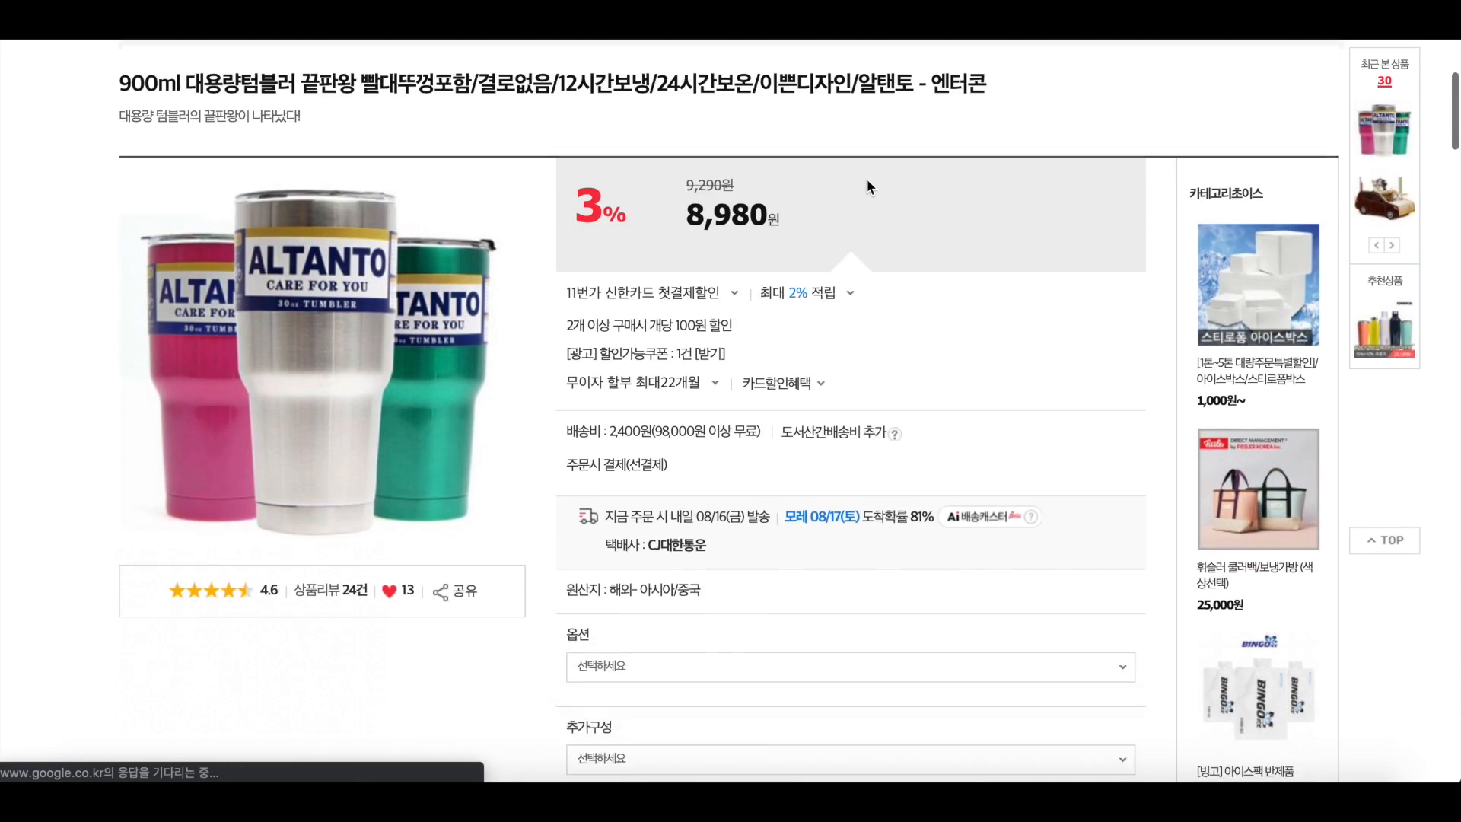
scroll(867, 182, "down", 7)
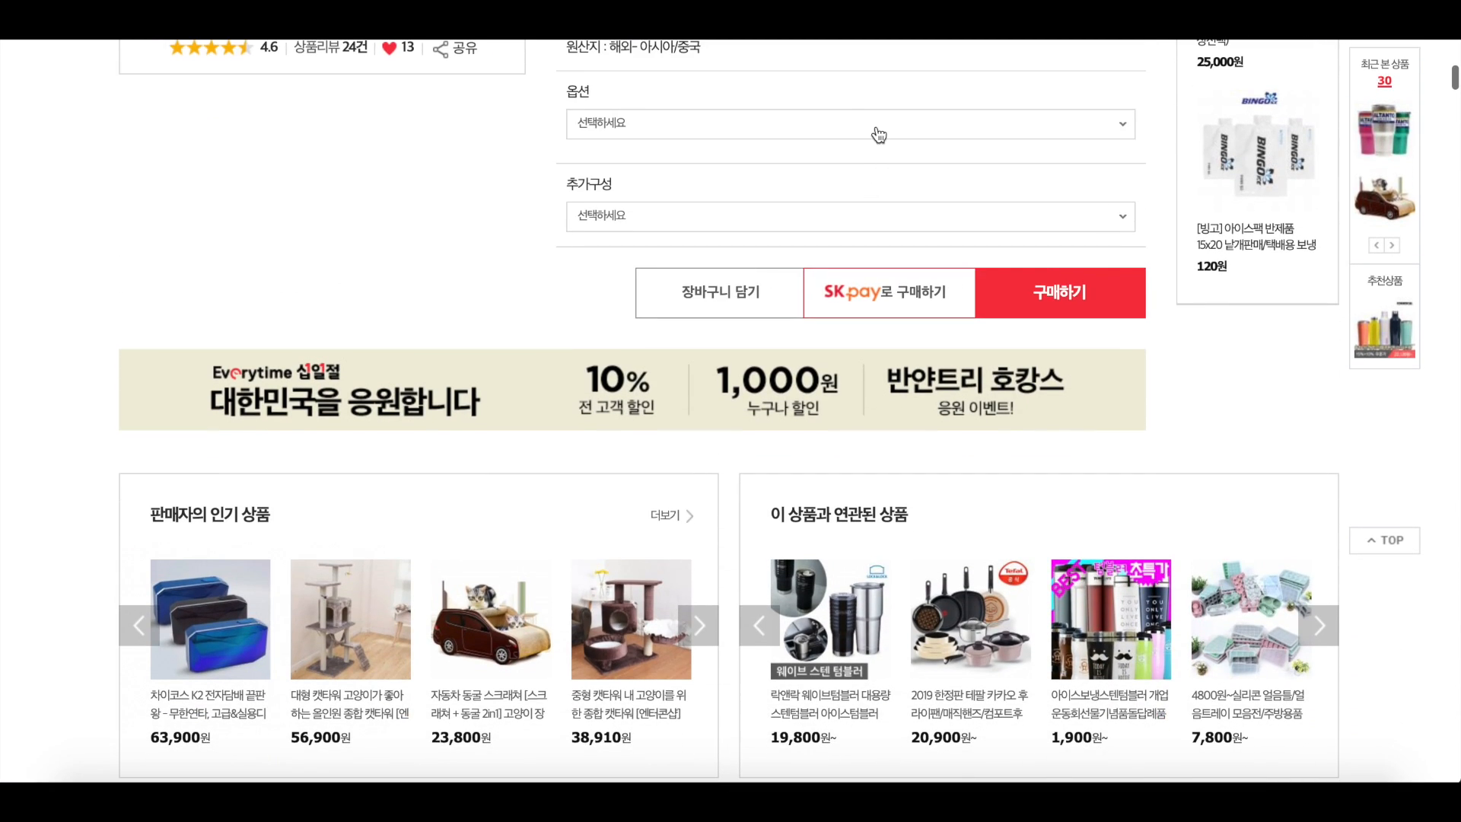
left_click(873, 133)
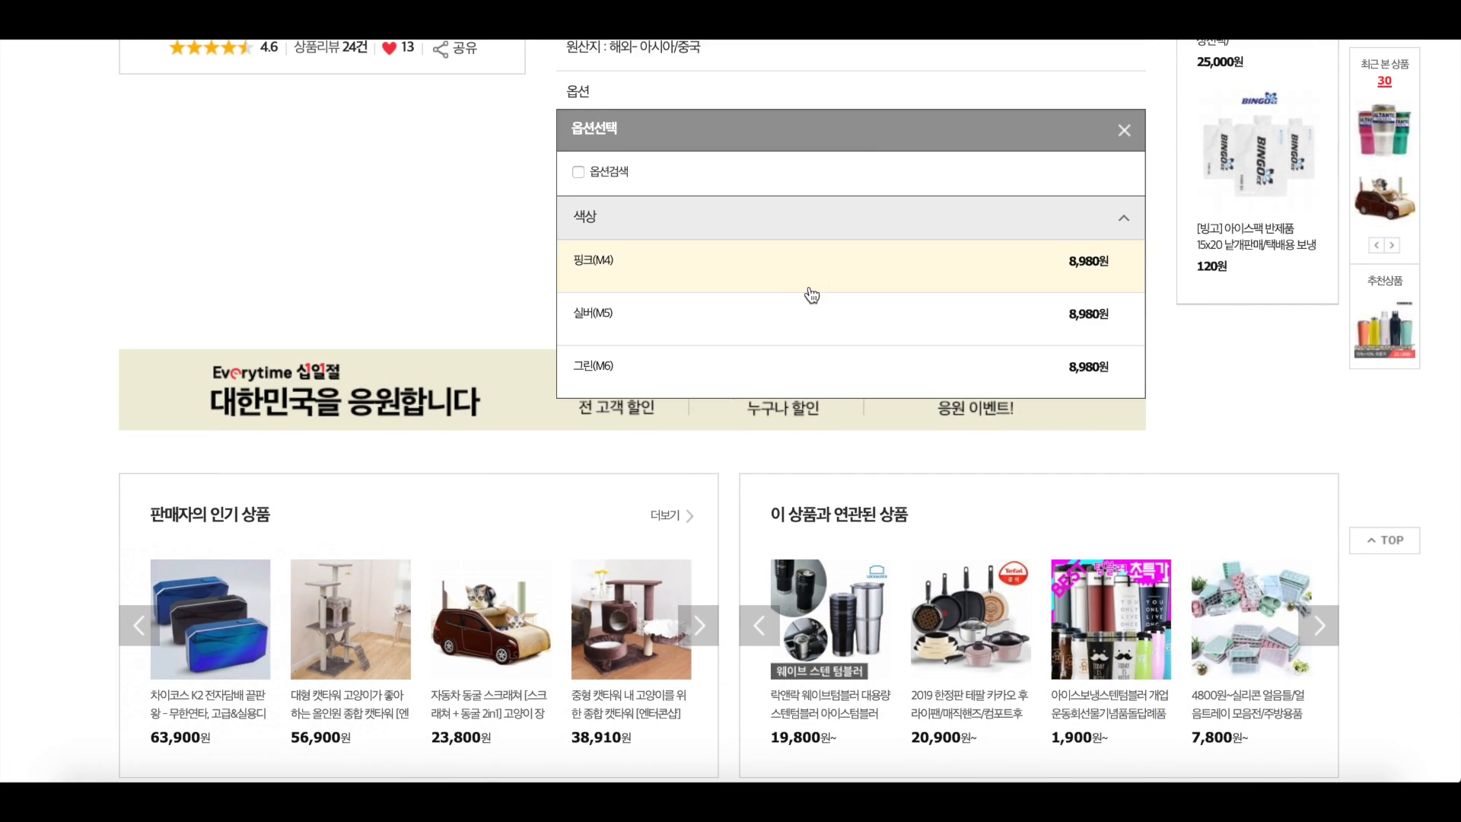
left_click(810, 290)
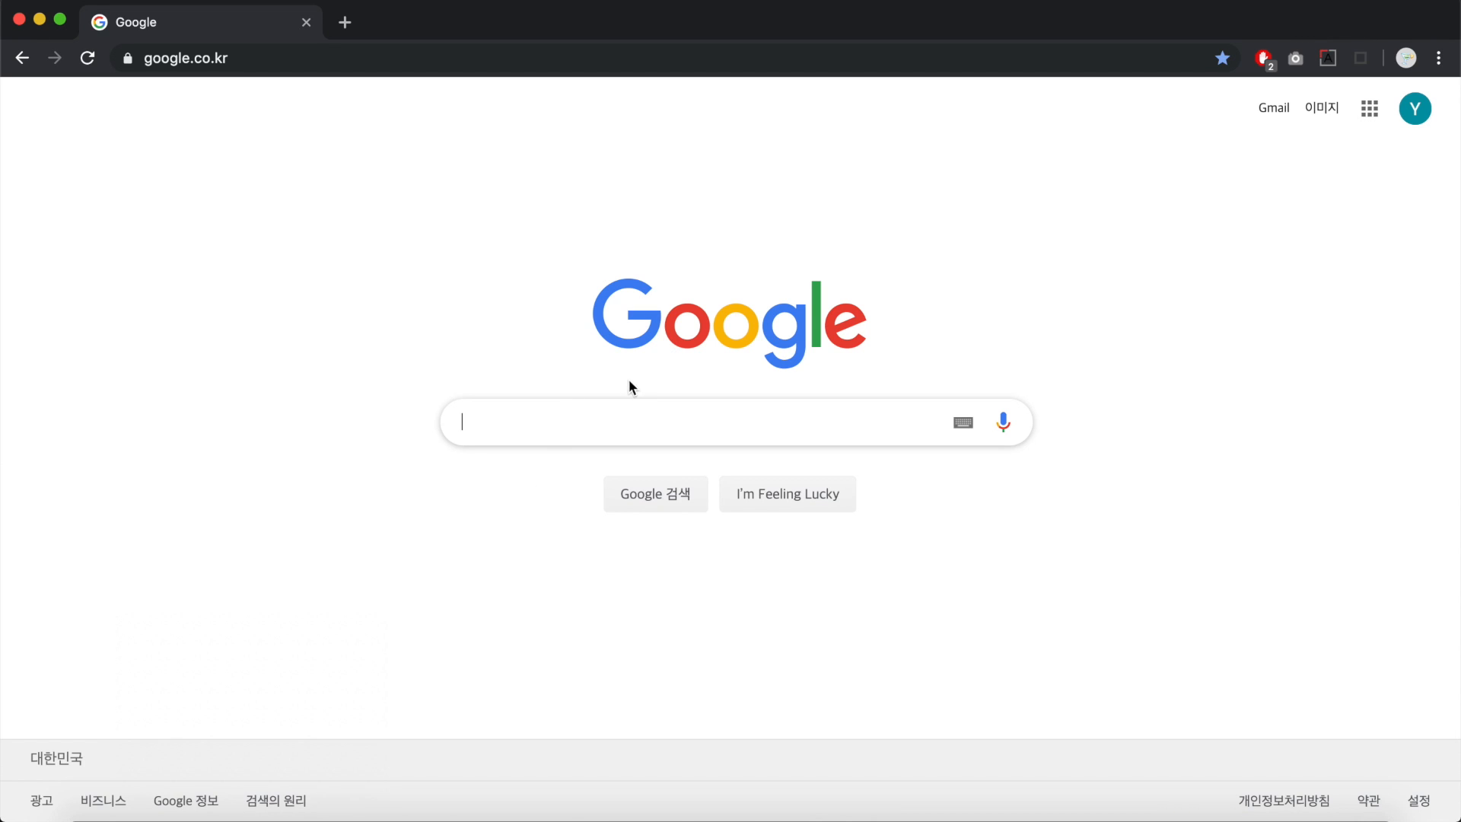
Search Google for "11번가 셀러오피스" and open the 셀러오피스 - 11번가 result.
type("11")
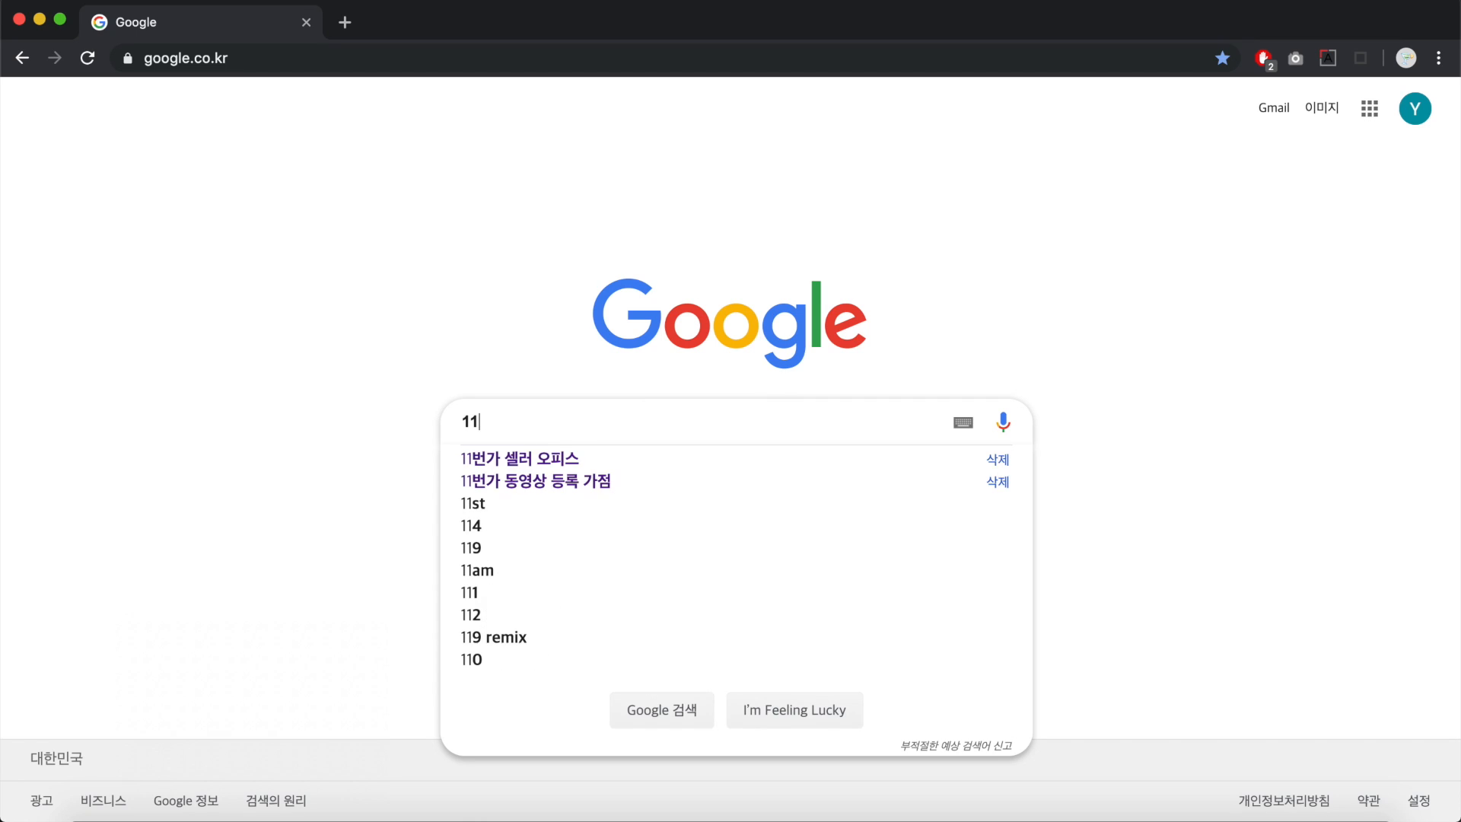
type("번가 셀러오피스")
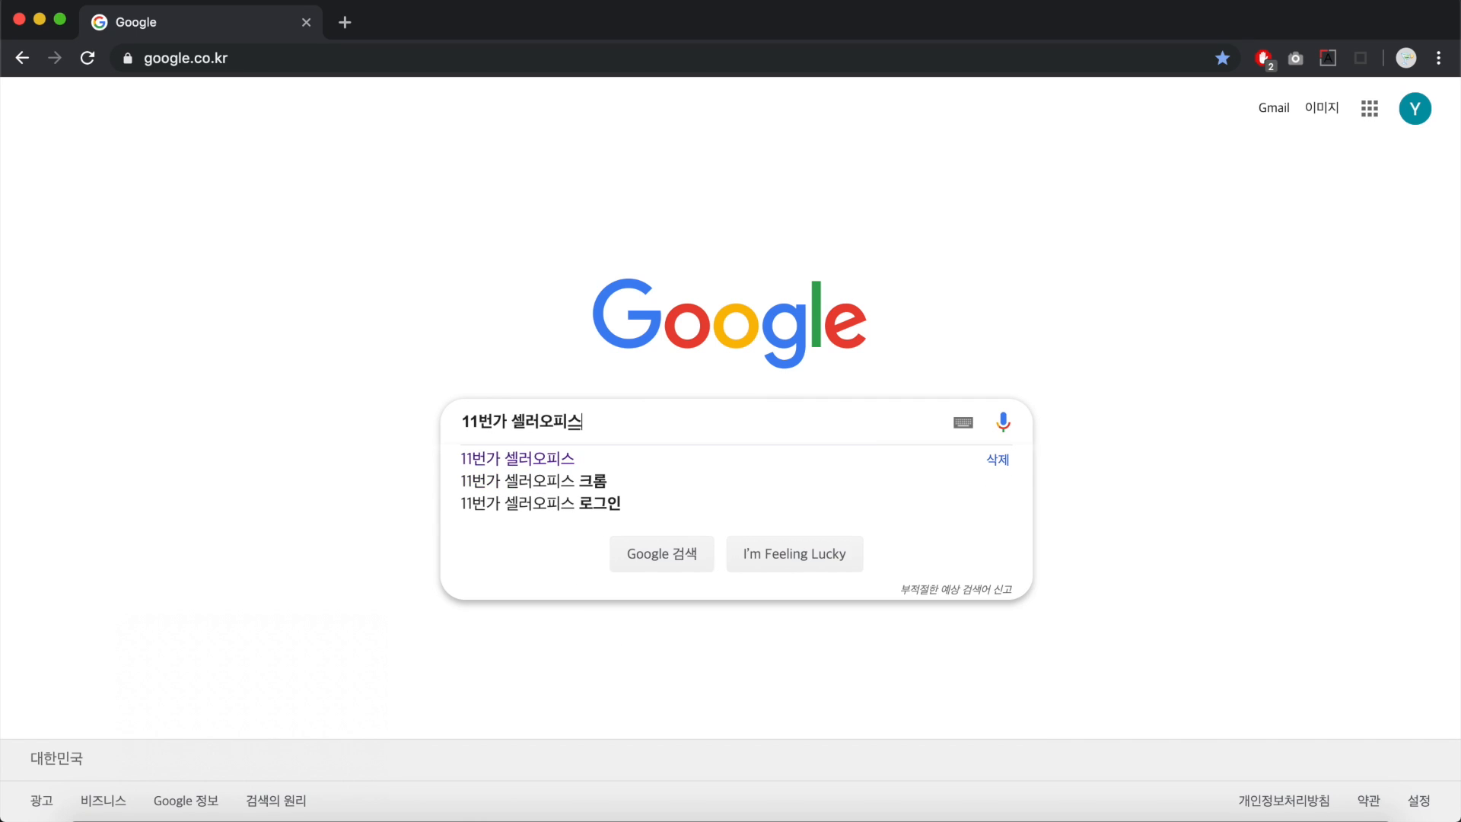
key("Return")
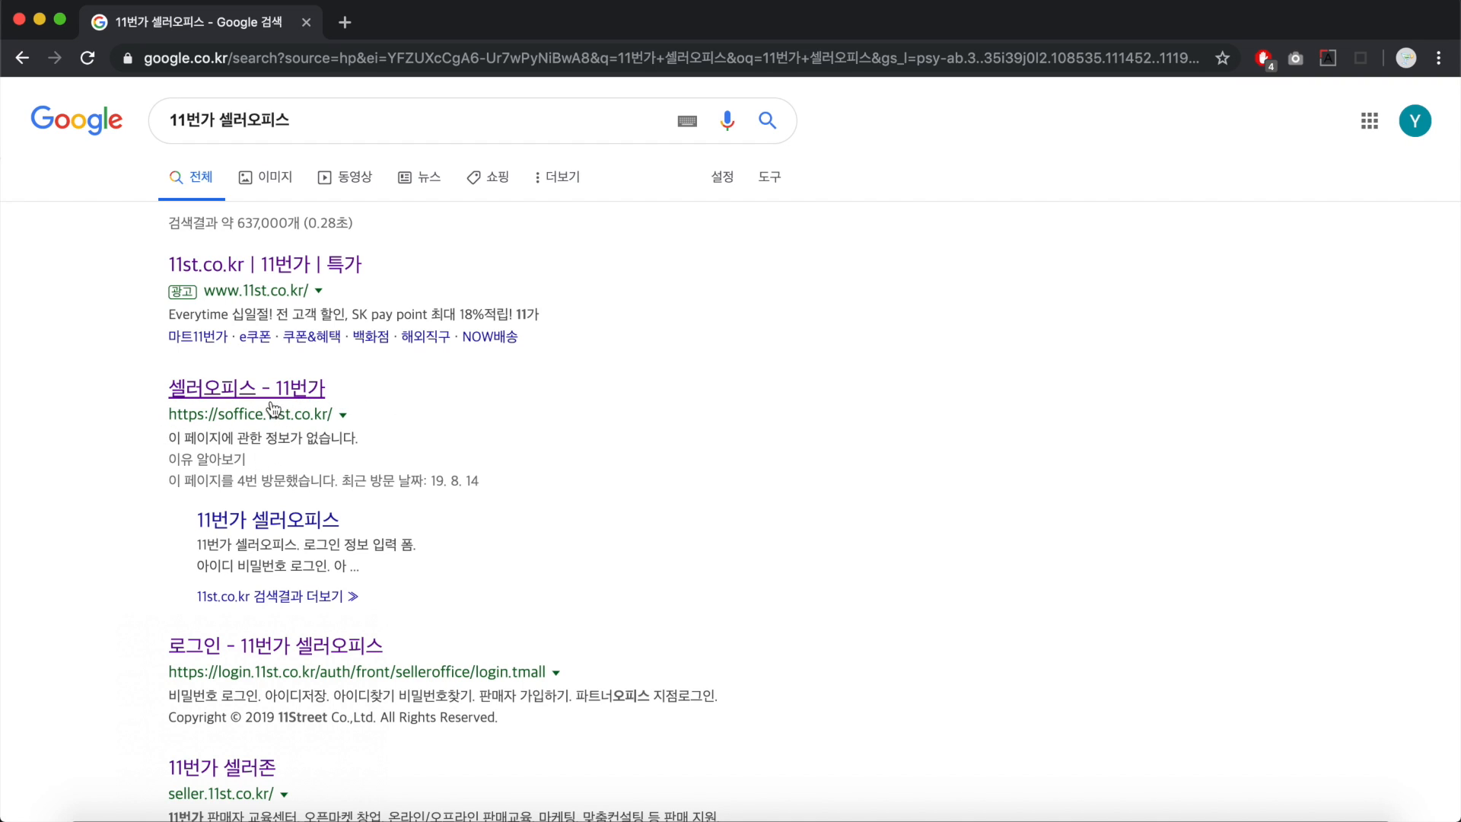
left_click(288, 414)
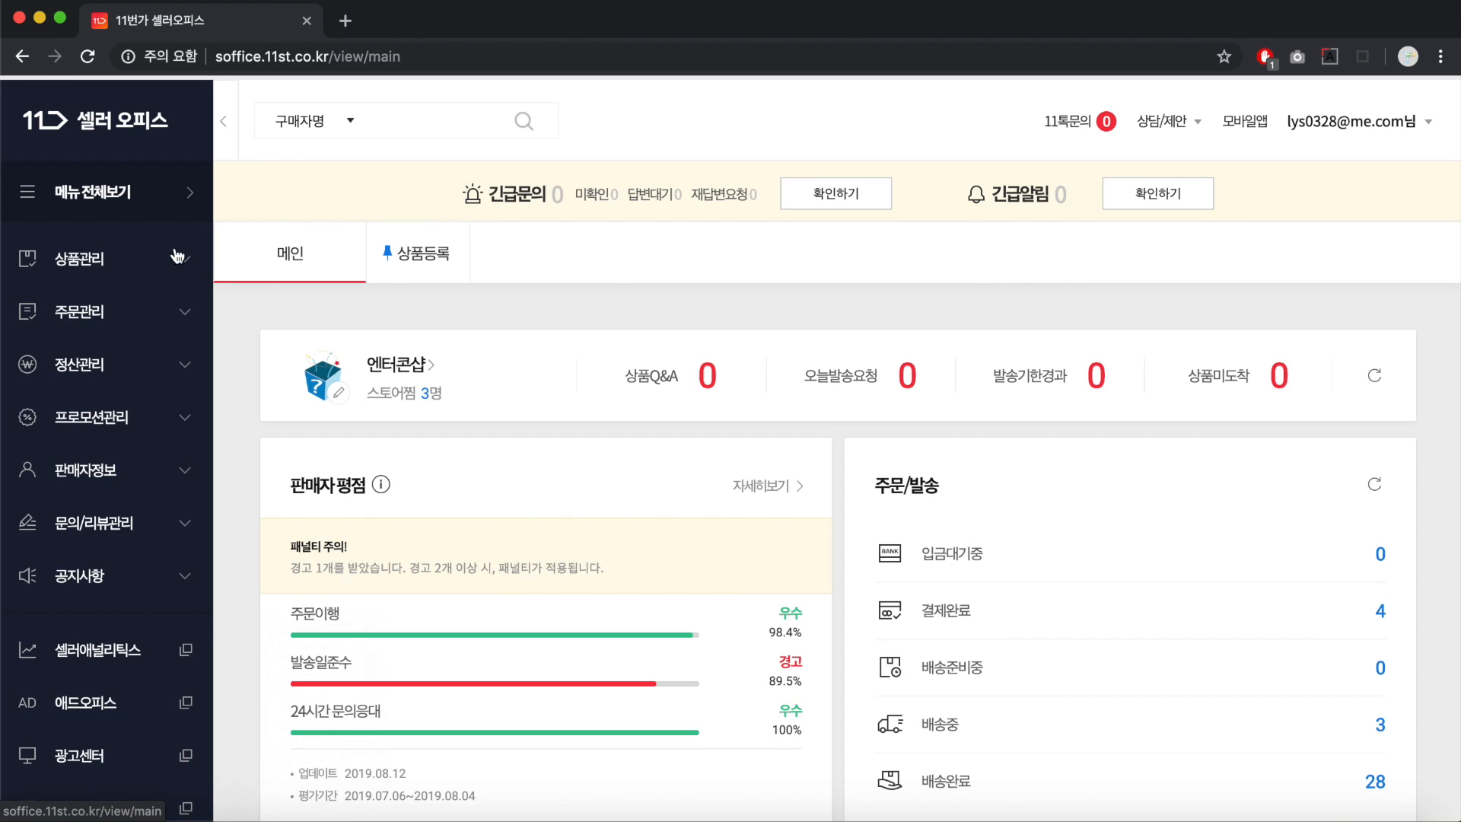
Open the 상품등록 form from the 상품관리 section of the seller office.
scroll(143, 256, "down", 1)
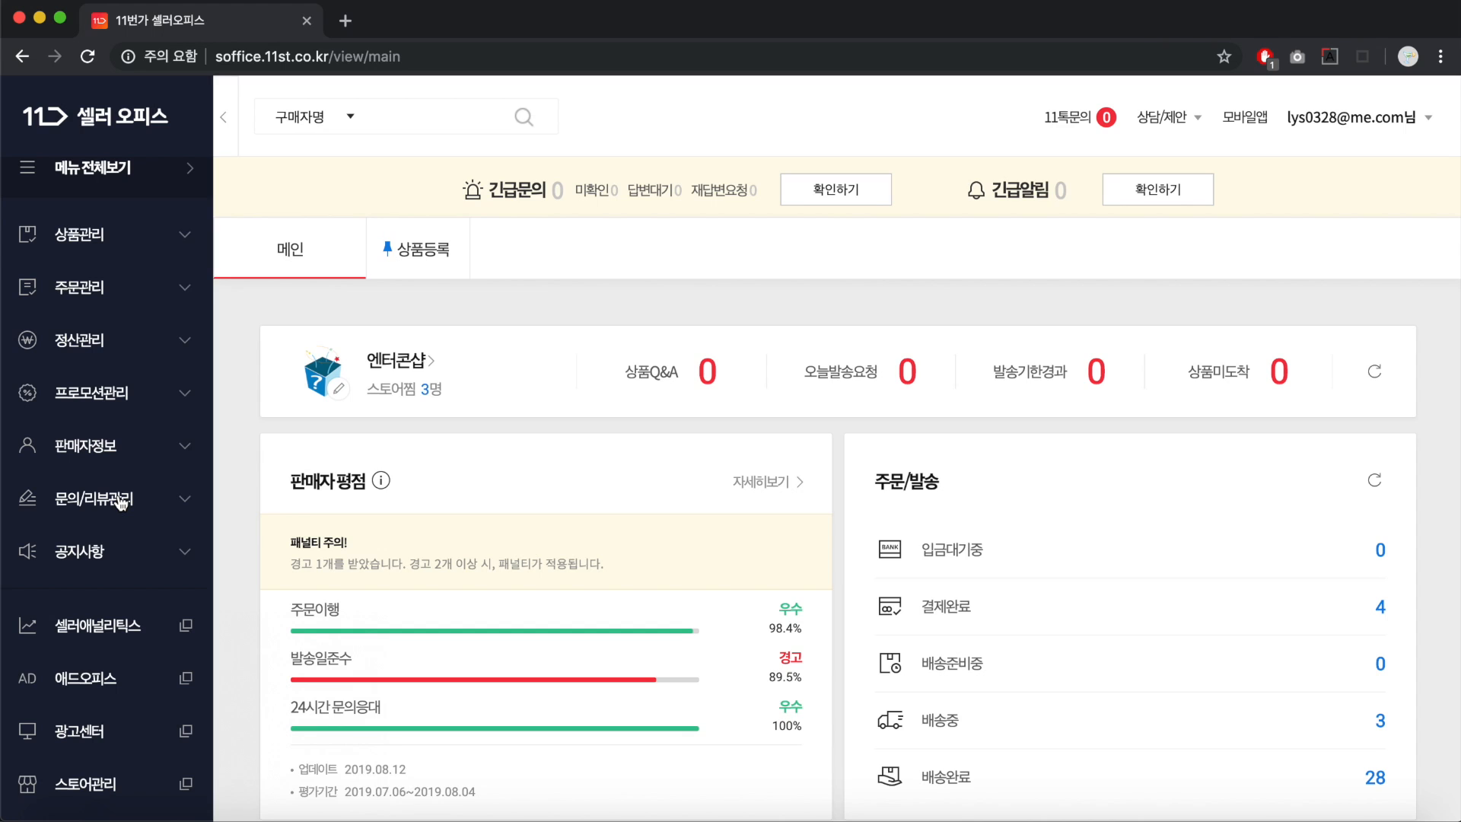
scroll(122, 503, "up", 1)
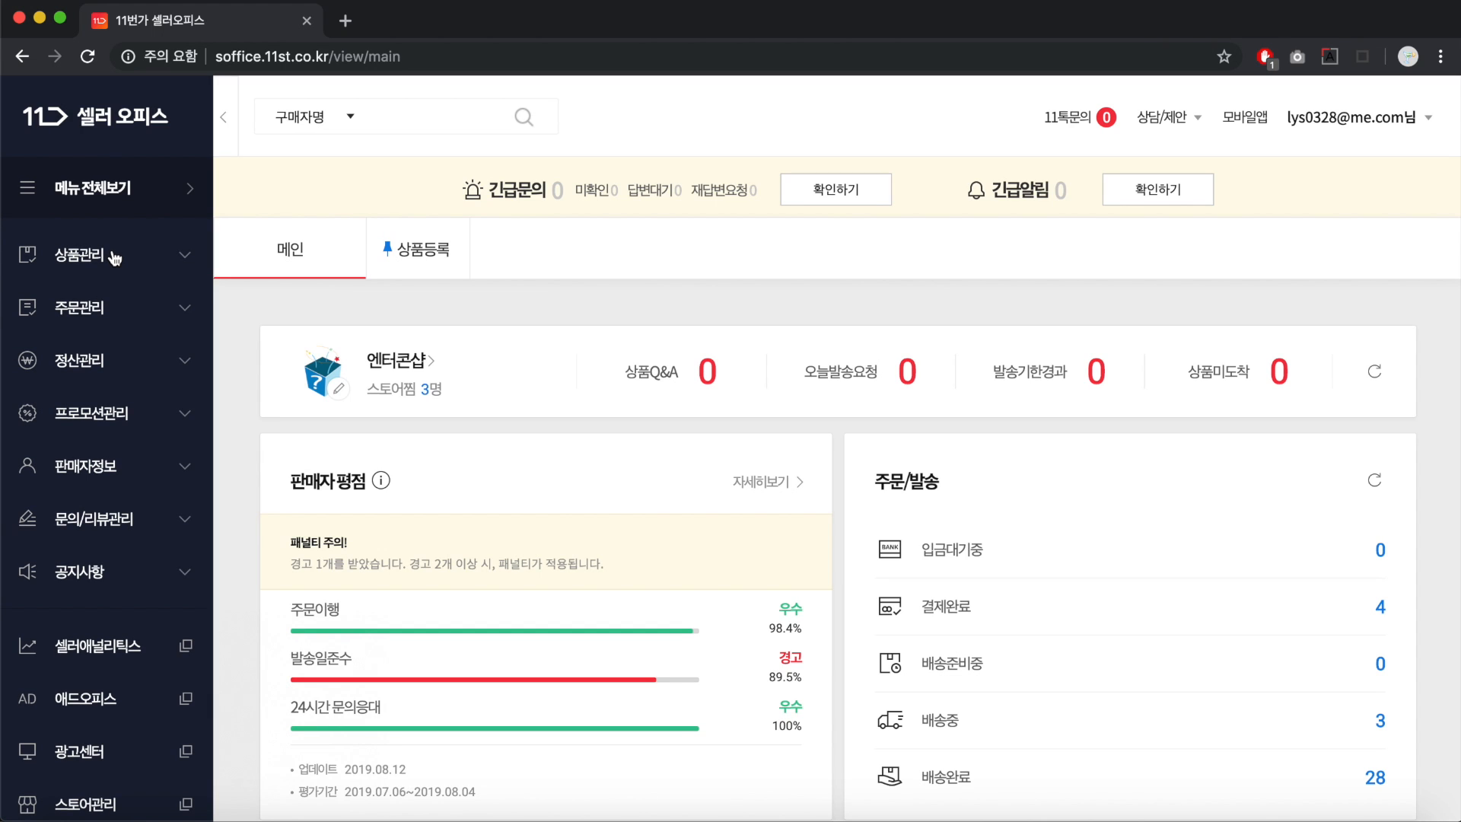
left_click(115, 257)
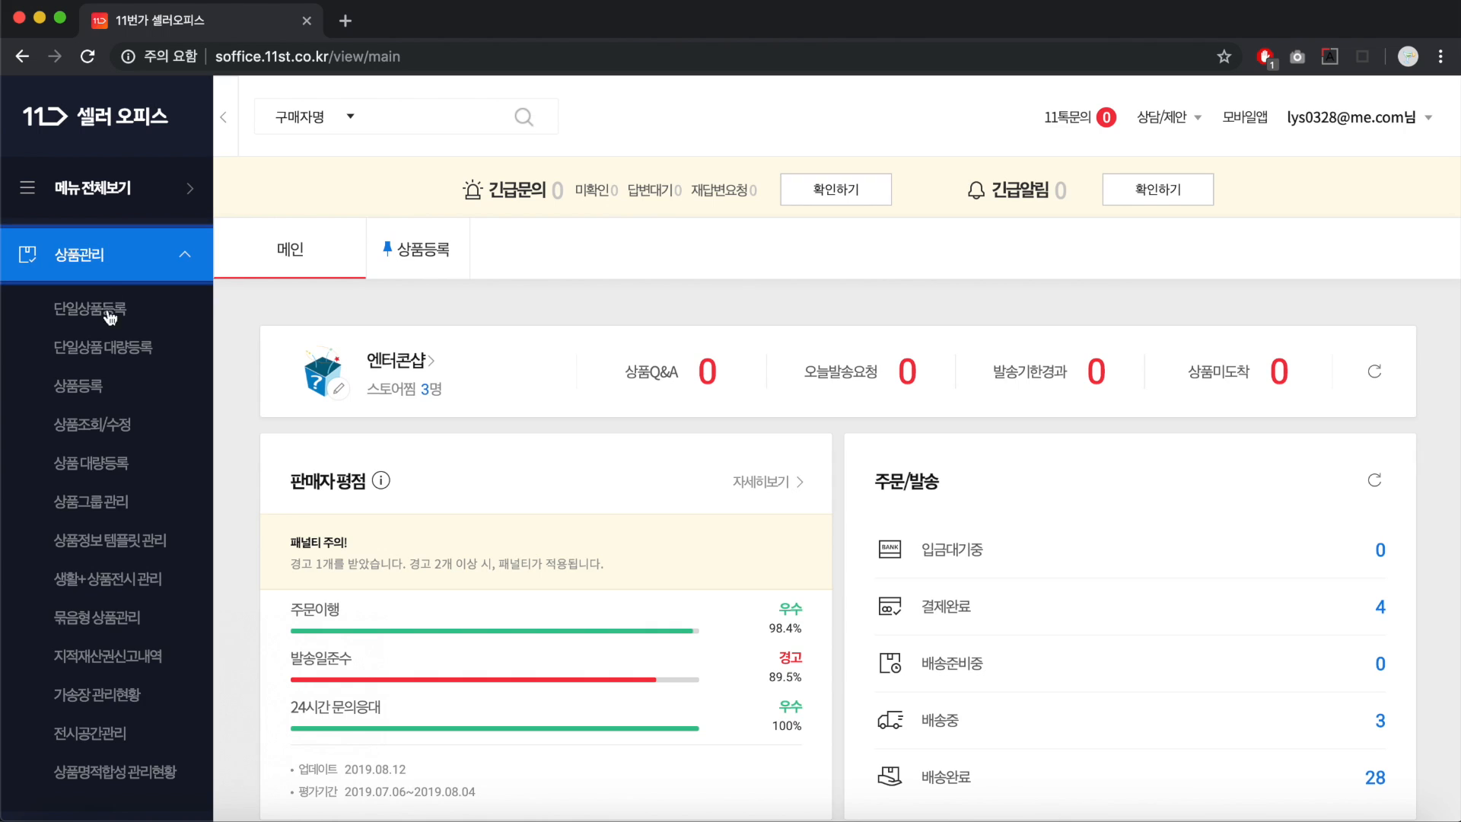
left_click(111, 386)
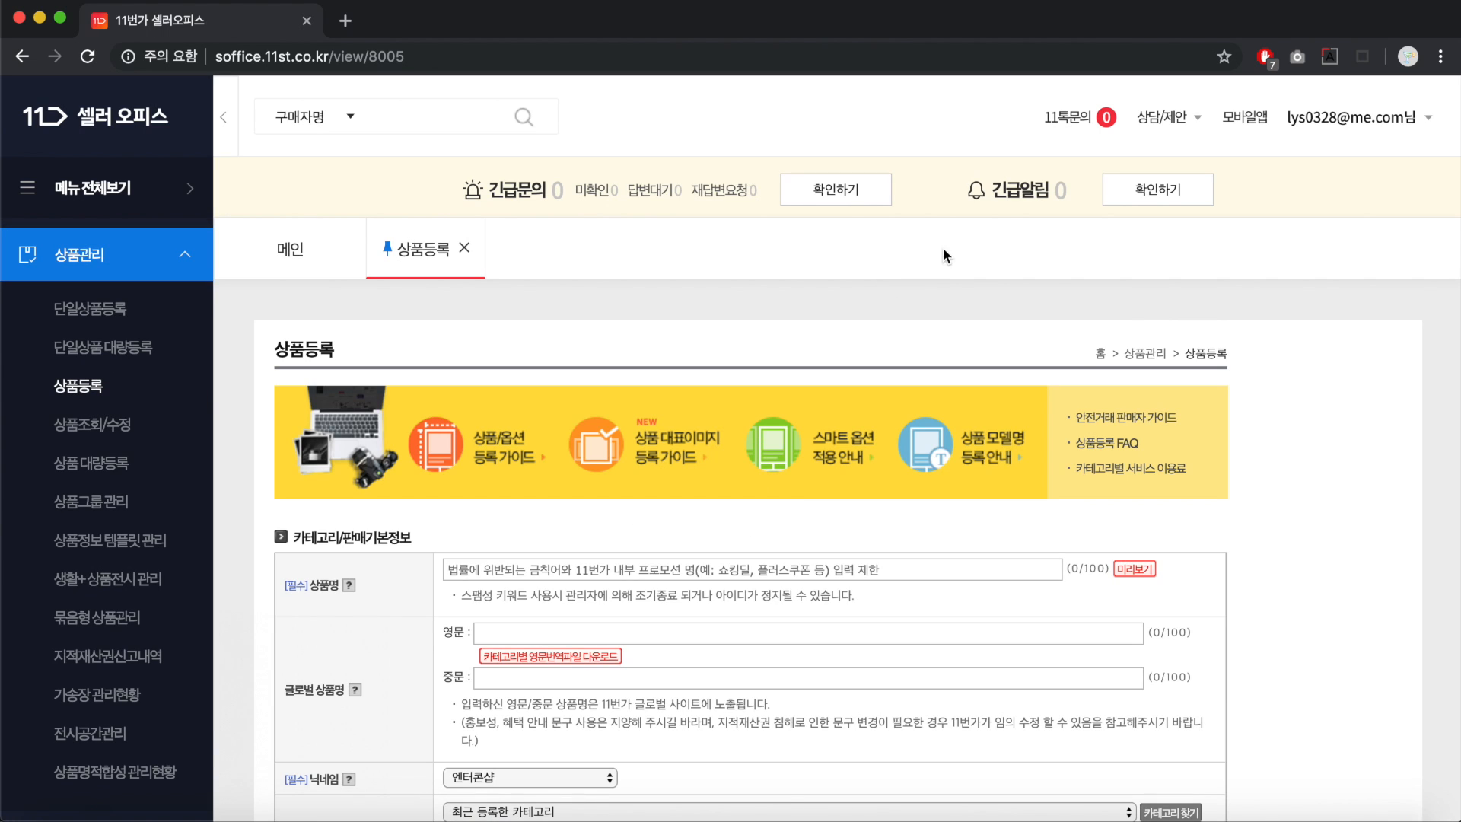
Examine the registration form from product name and category through images, origin, price, options and stock to the detailed description.
scroll(916, 245, "down", 2)
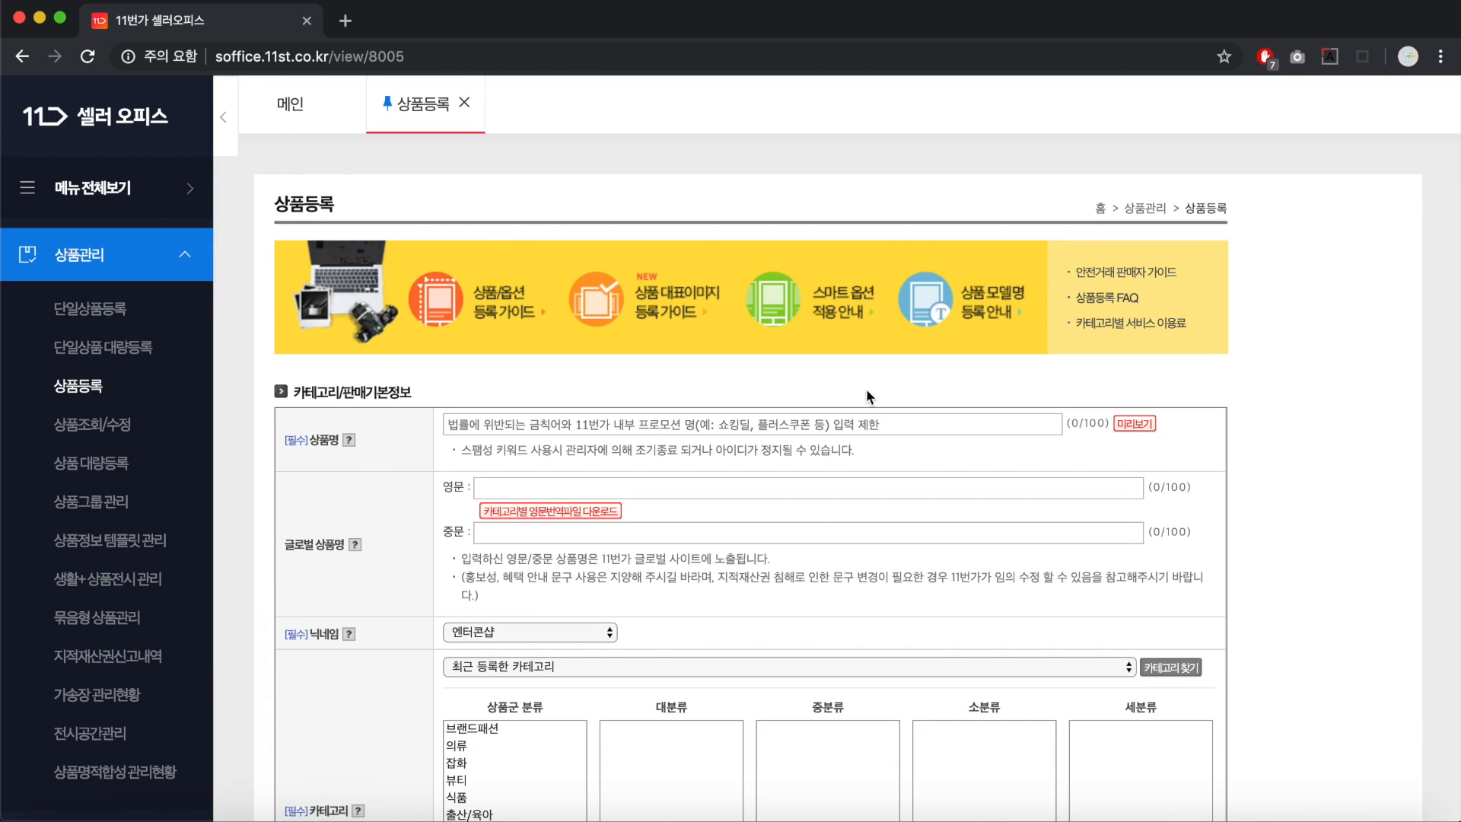
scroll(878, 271, "down", 2)
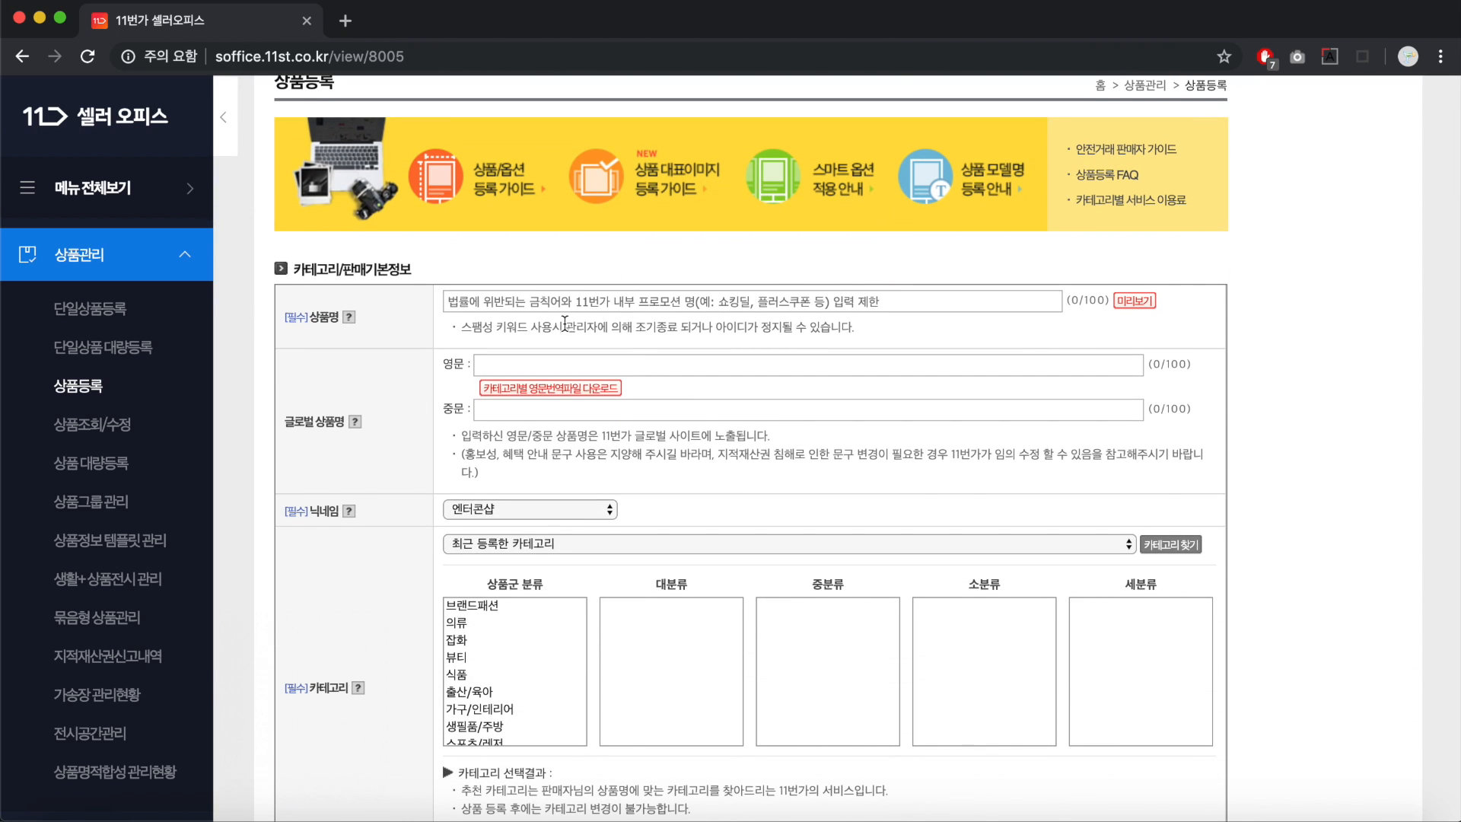
scroll(327, 457, "down", 1)
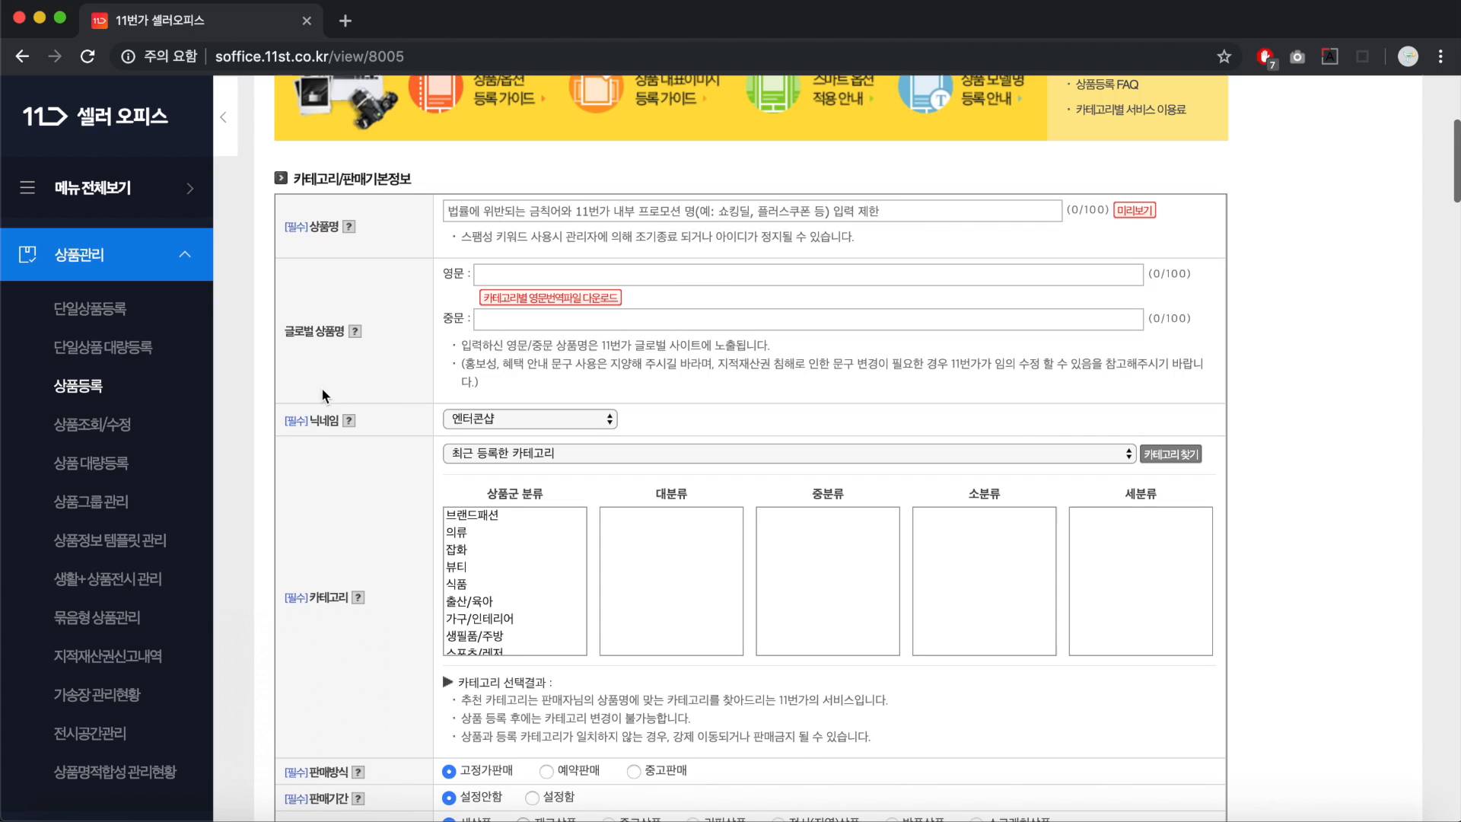
scroll(391, 332, "down", 3)
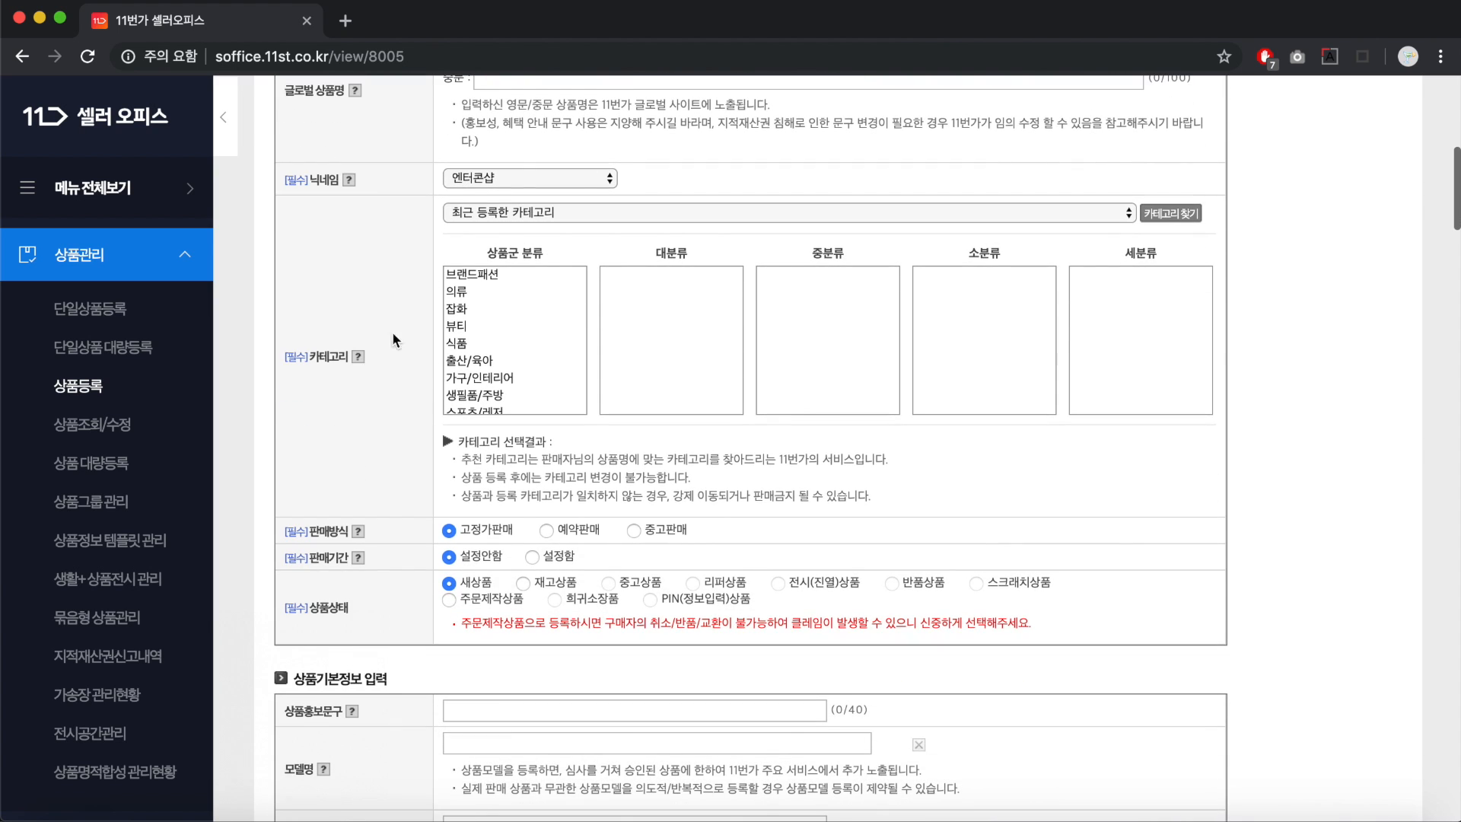
scroll(350, 366, "down", 3)
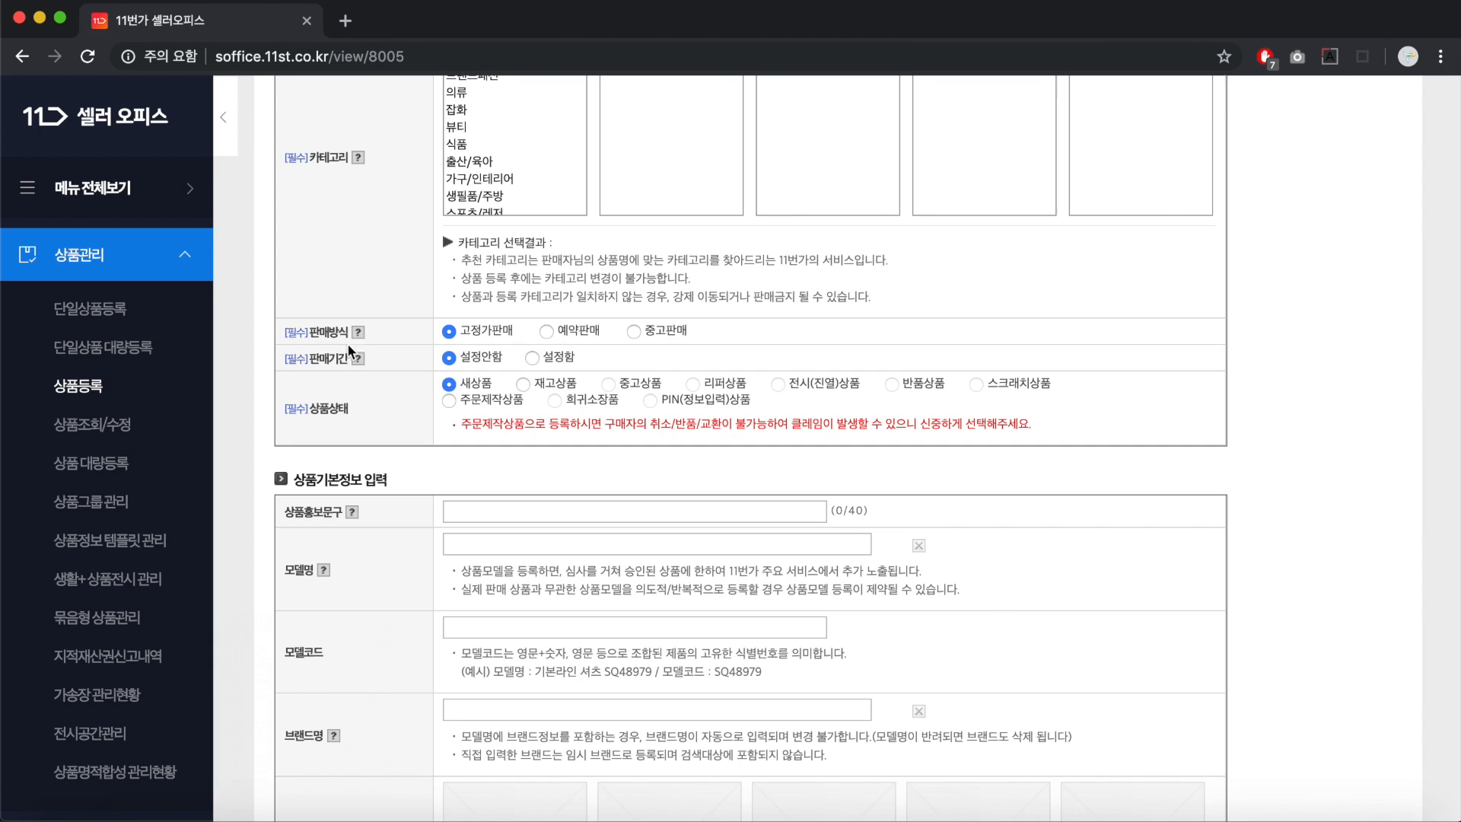
scroll(332, 389, "down", 3)
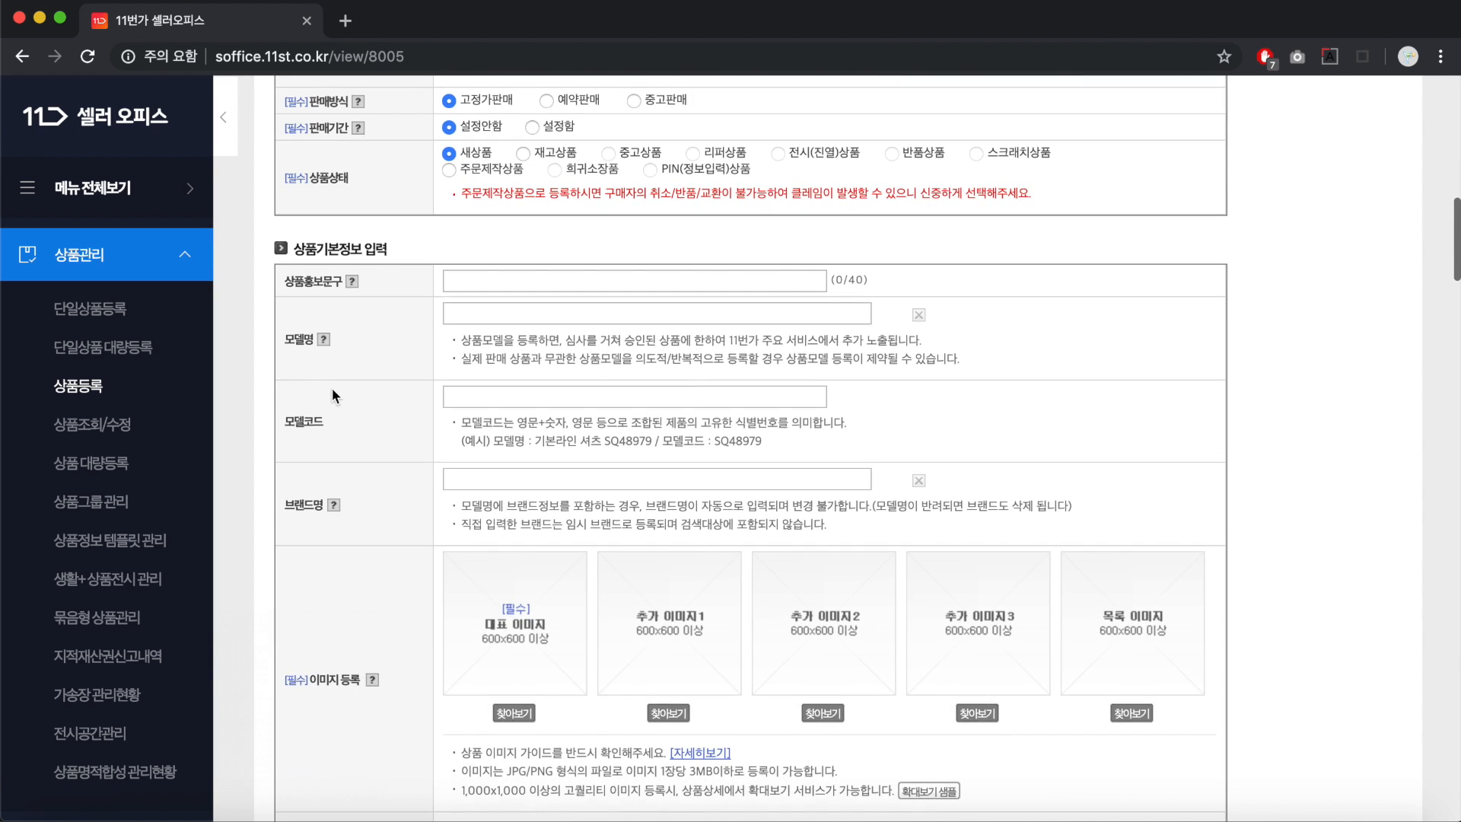
scroll(418, 258, "down", 5)
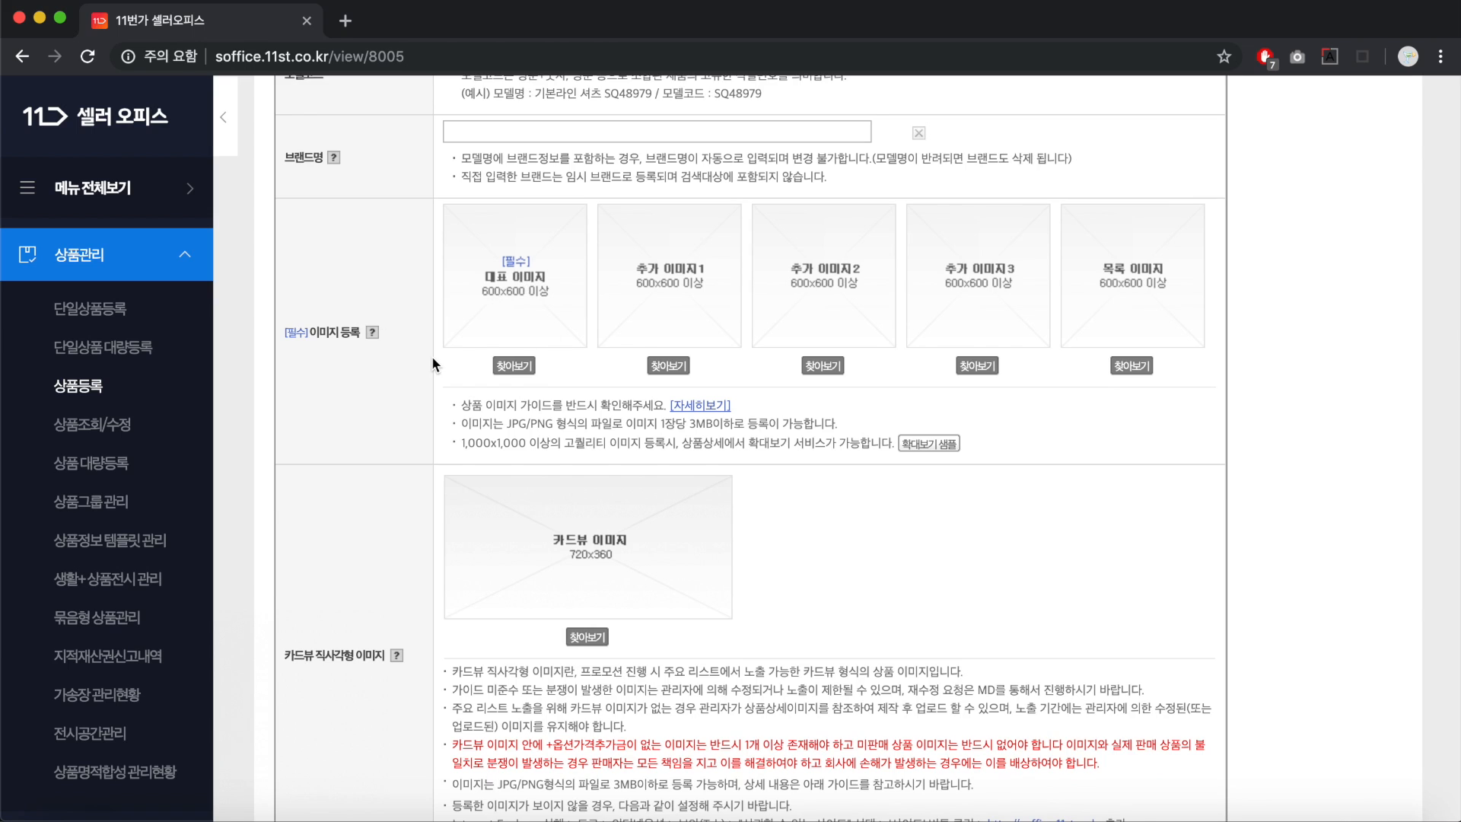
scroll(431, 357, "down", 8)
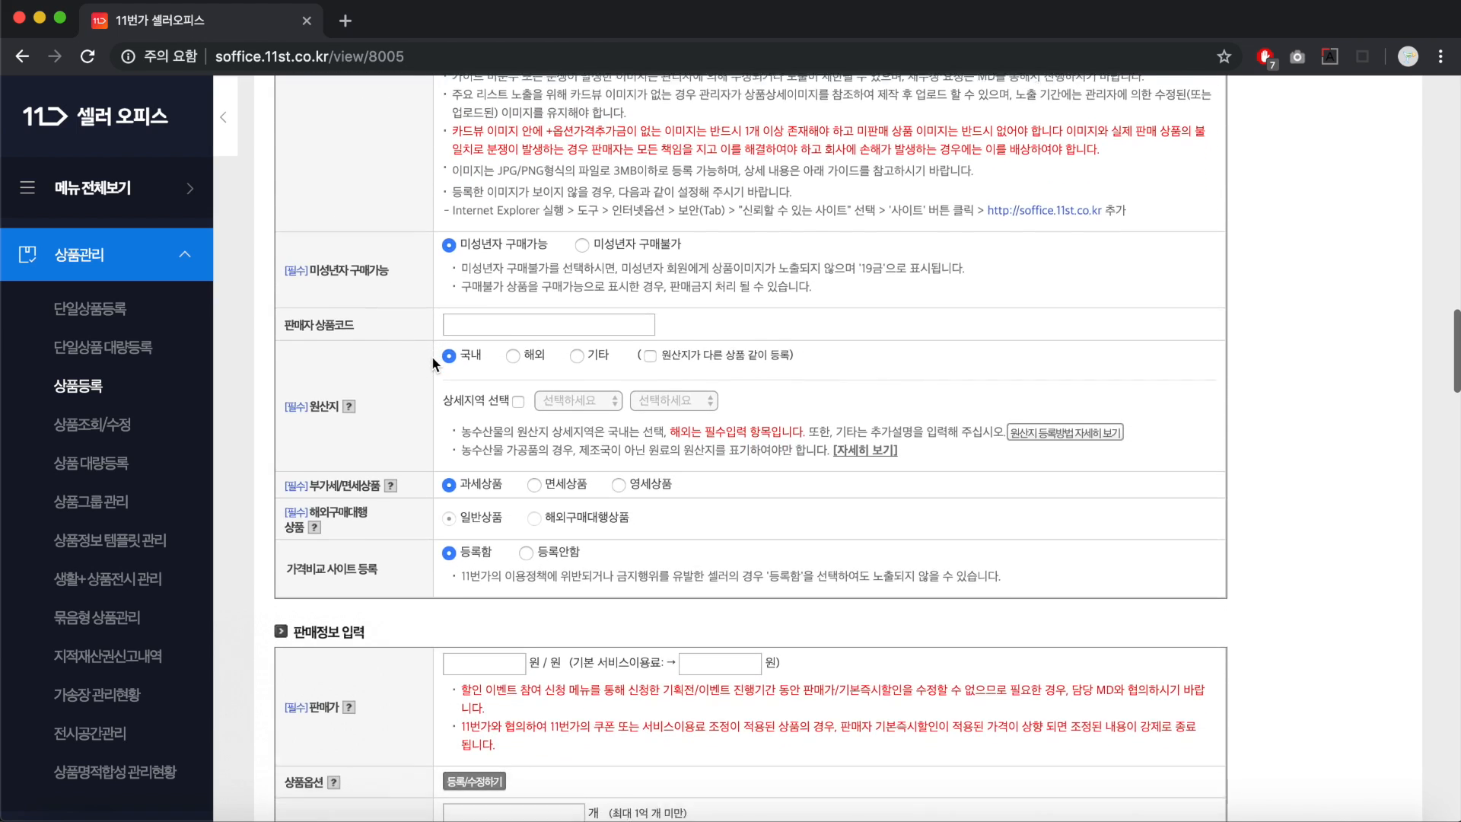
scroll(432, 364, "down", 2)
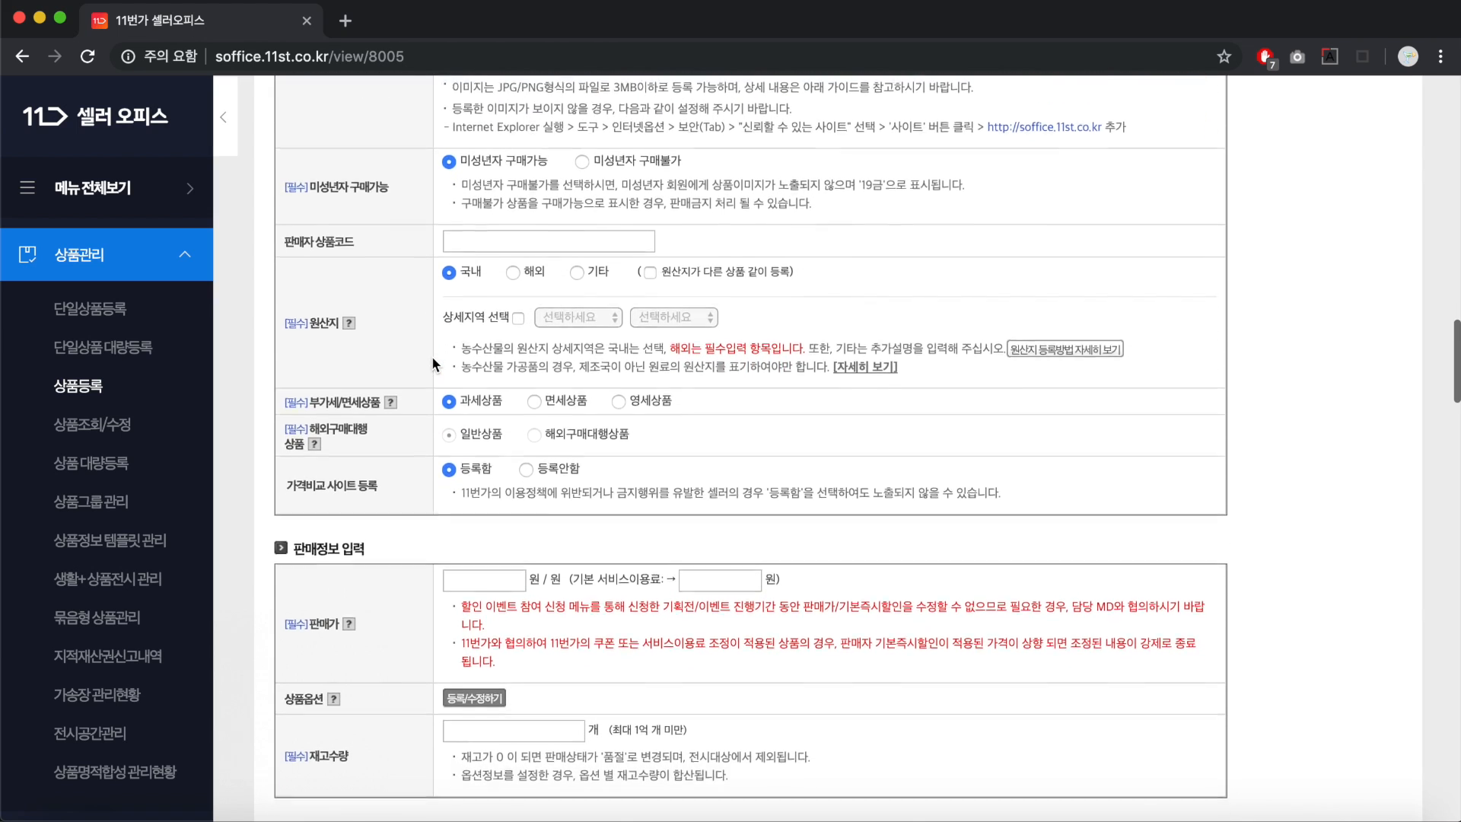
scroll(432, 364, "down", 4)
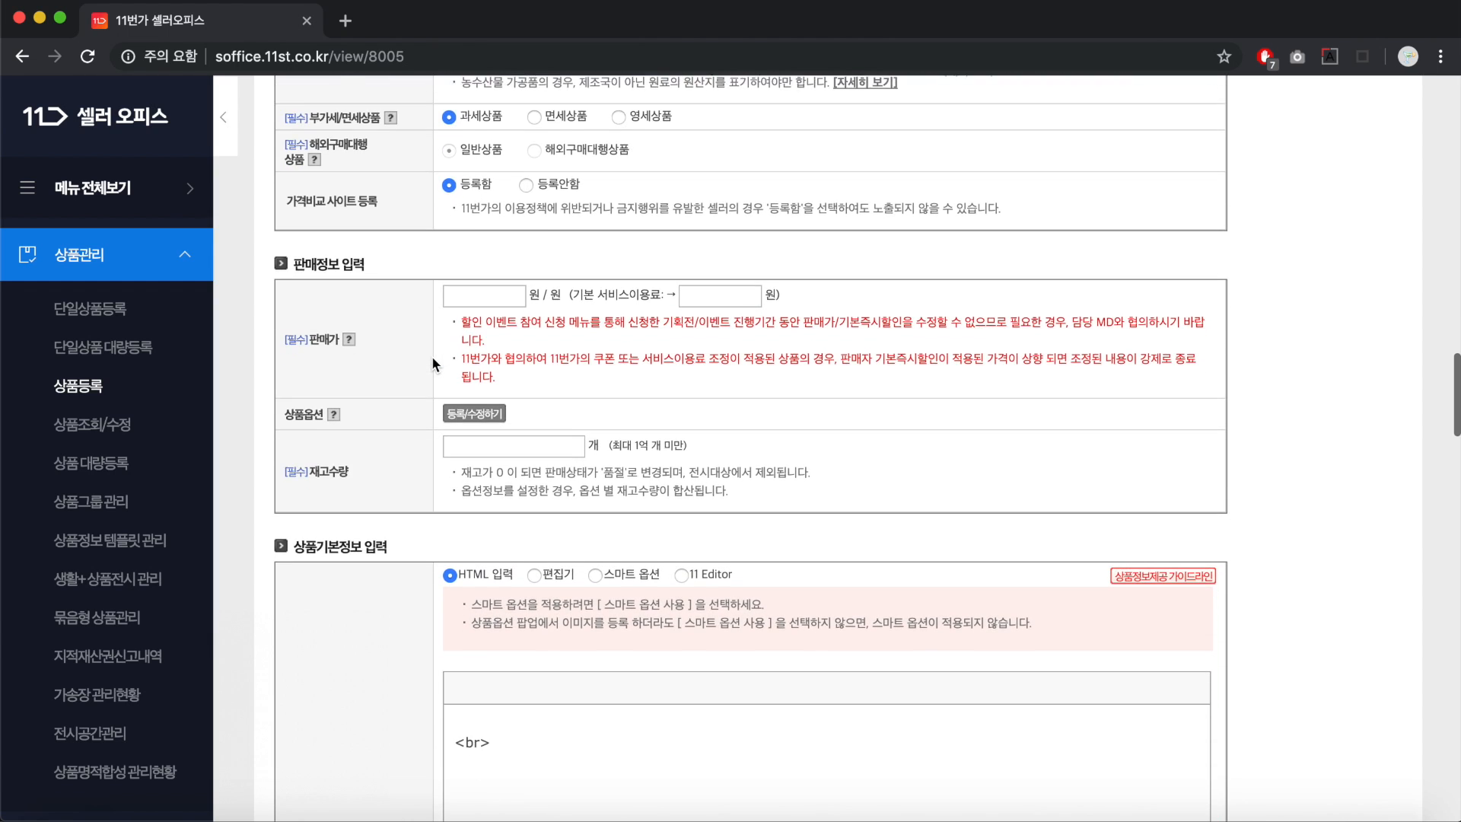
scroll(431, 354, "down", 2)
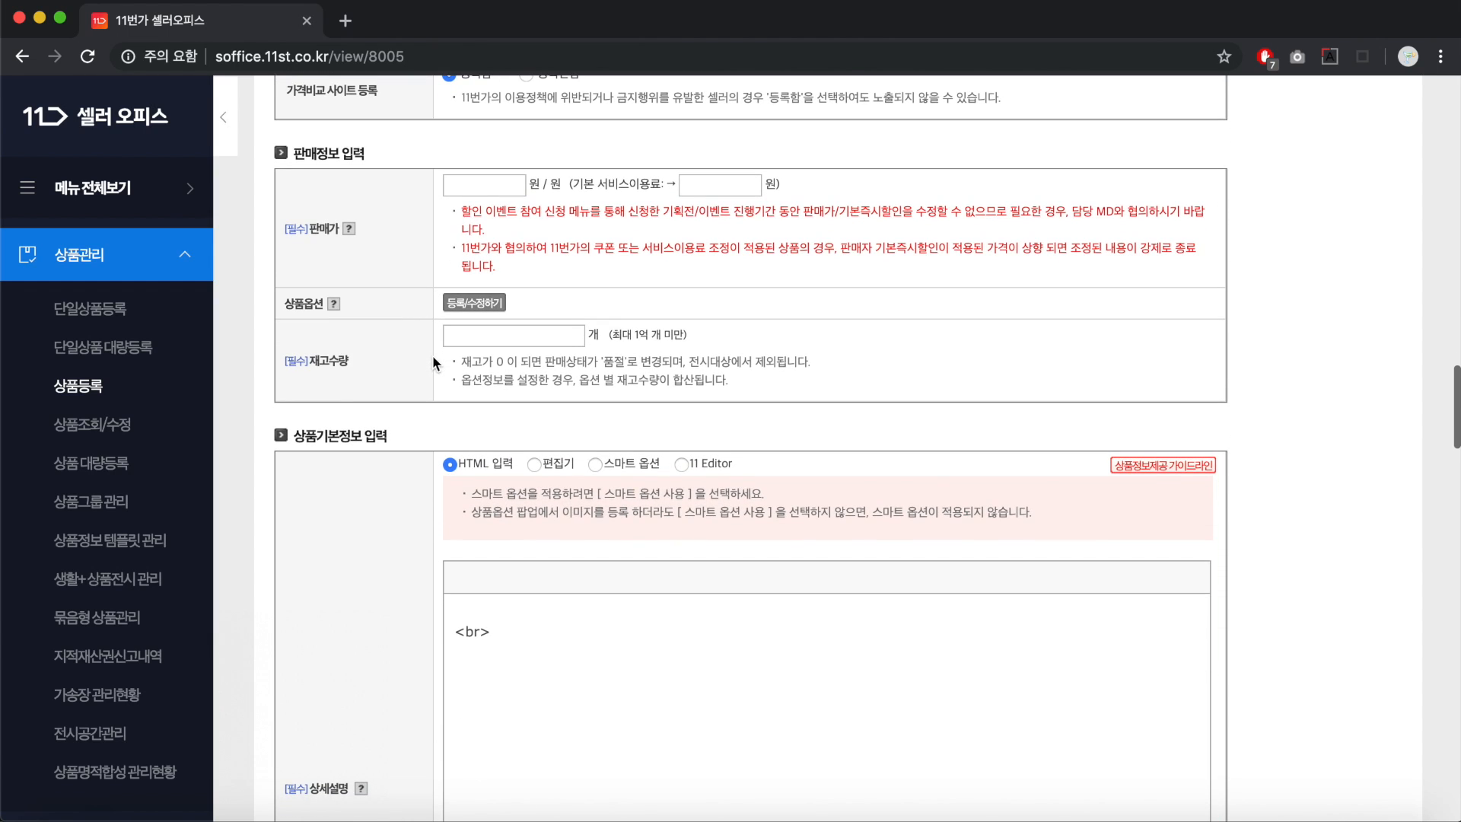
scroll(430, 336, "down", 4)
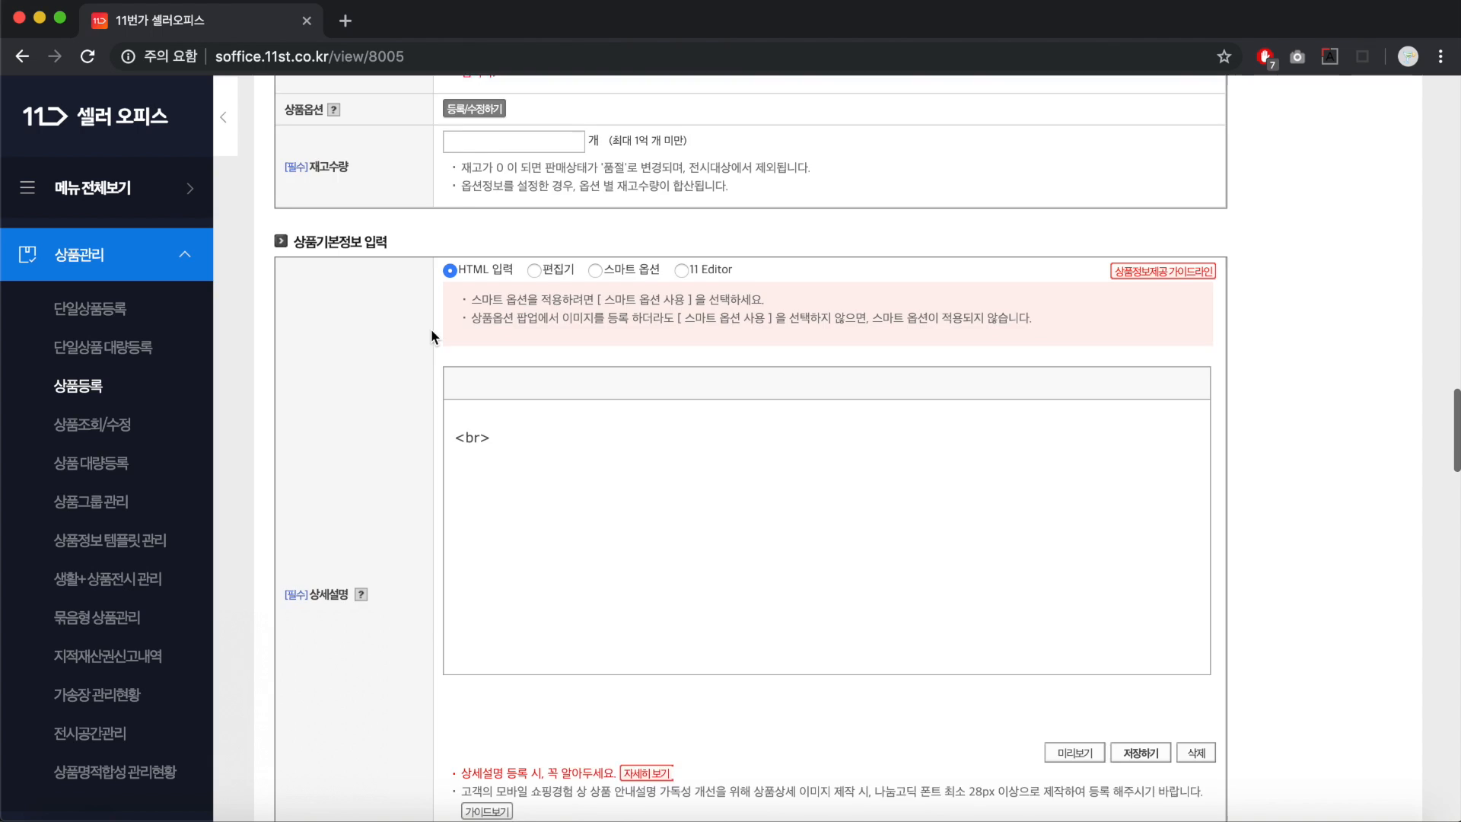
scroll(431, 329, "down", 3)
Switch the detailed description's input method to 11 Editor.
scroll(432, 328, "up", 2)
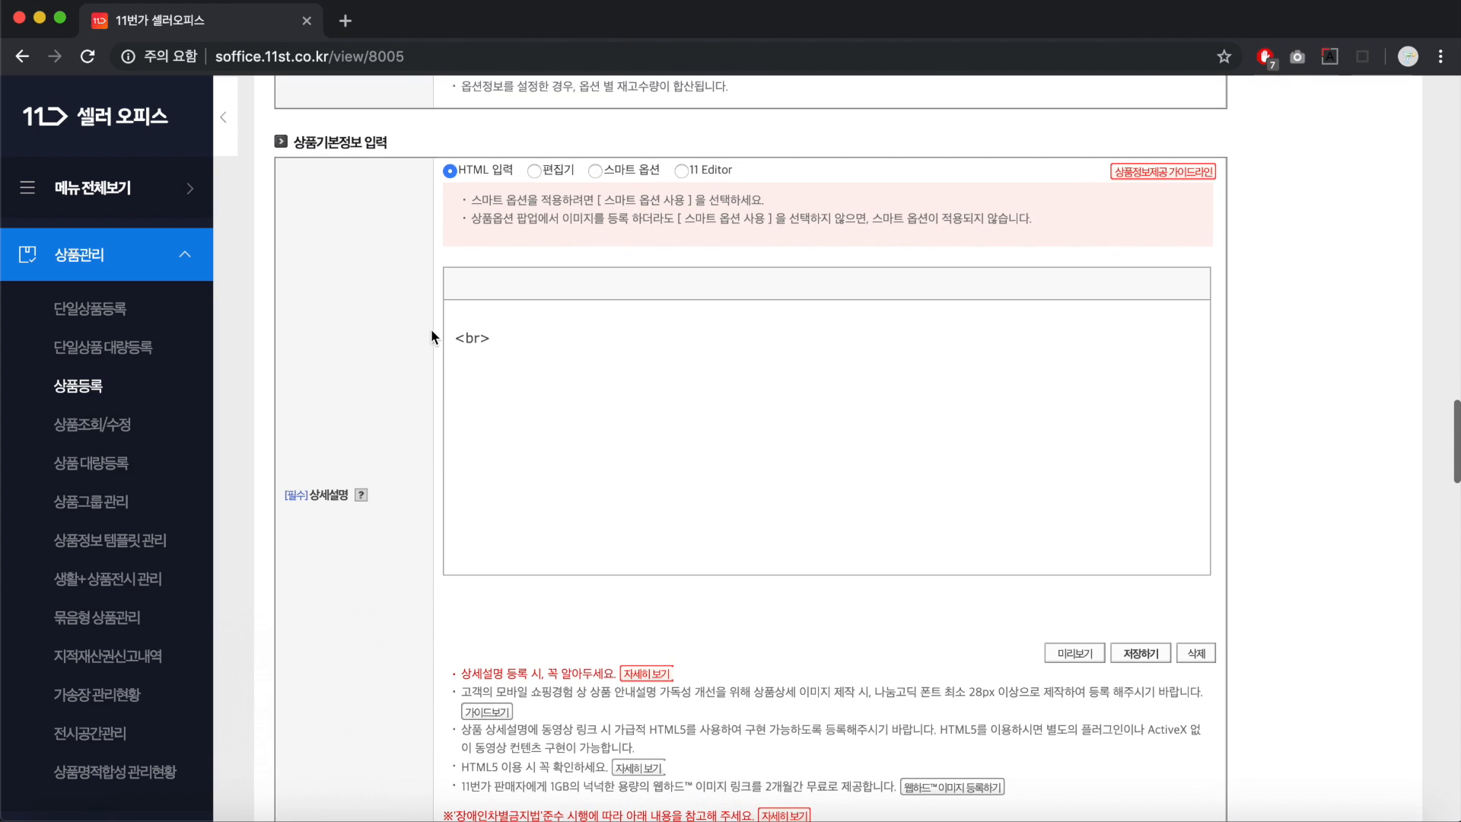
left_click(680, 170)
left_click(910, 190)
Examine the rest of the registration form, from the detailed description through discounts, purchase limits, shipping and returns to listing ads.
scroll(457, 319, "down", 4)
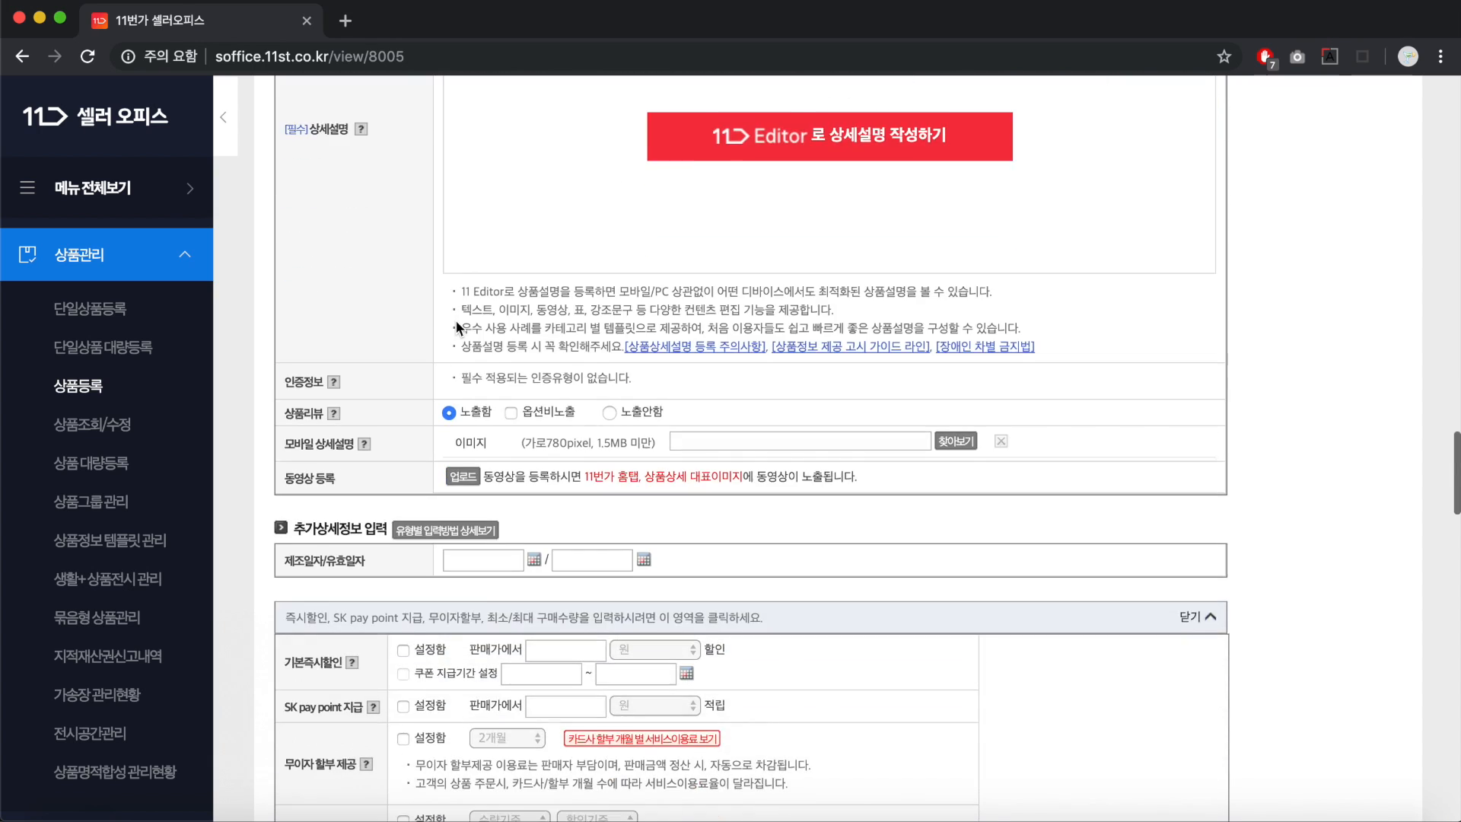
scroll(455, 319, "down", 8)
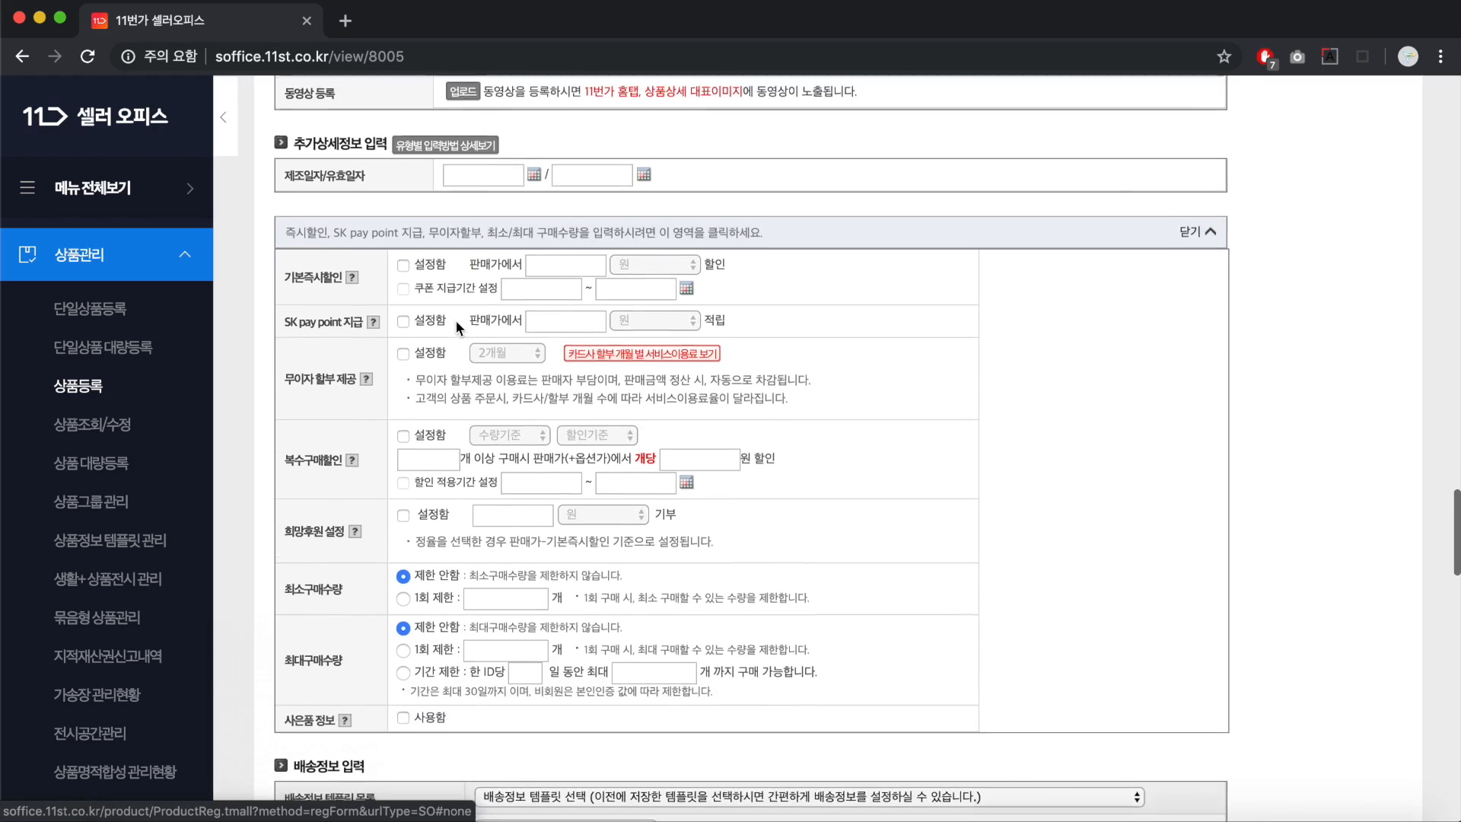
scroll(455, 320, "down", 10)
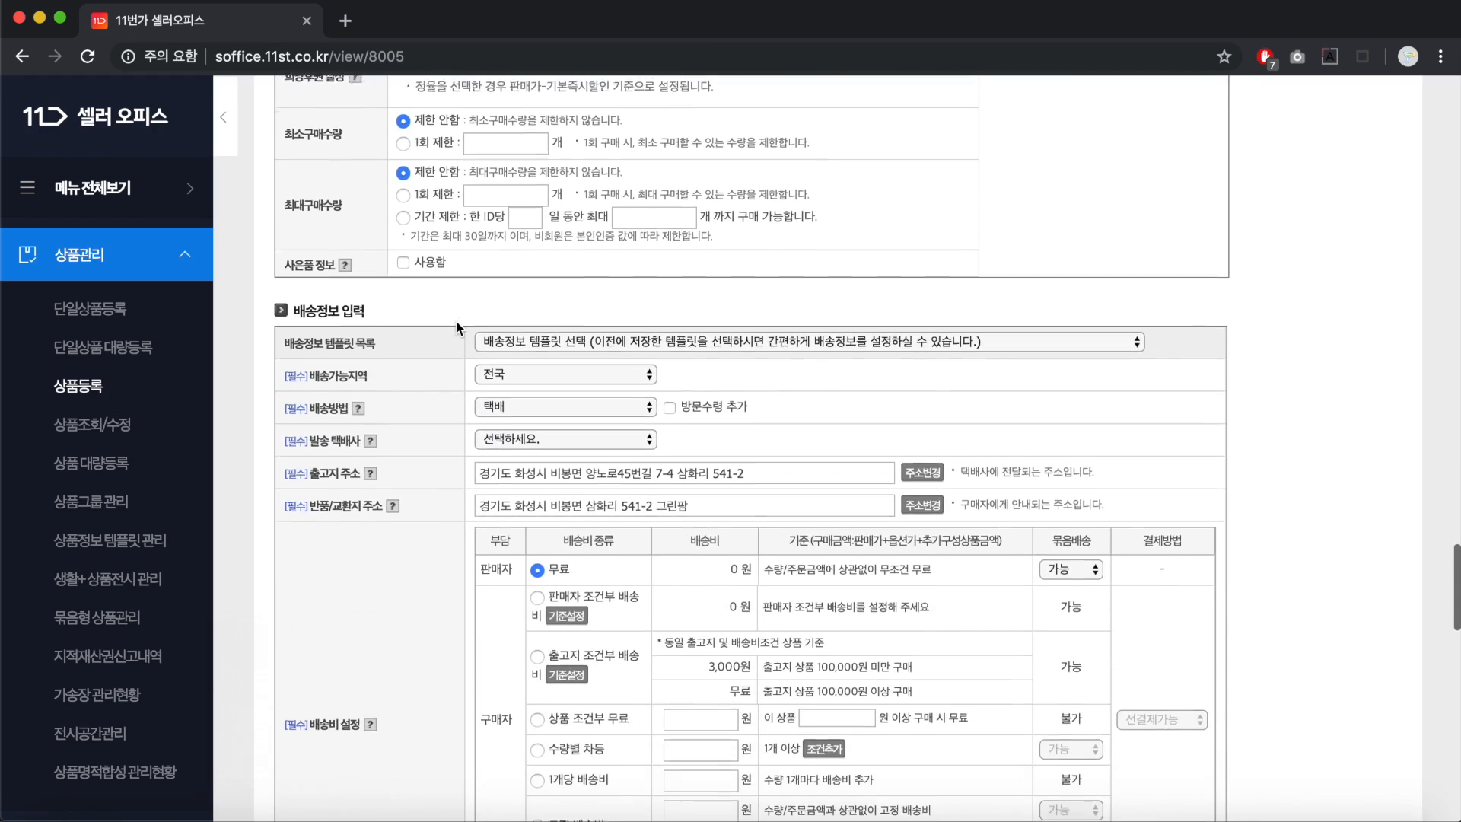
scroll(455, 319, "down", 15)
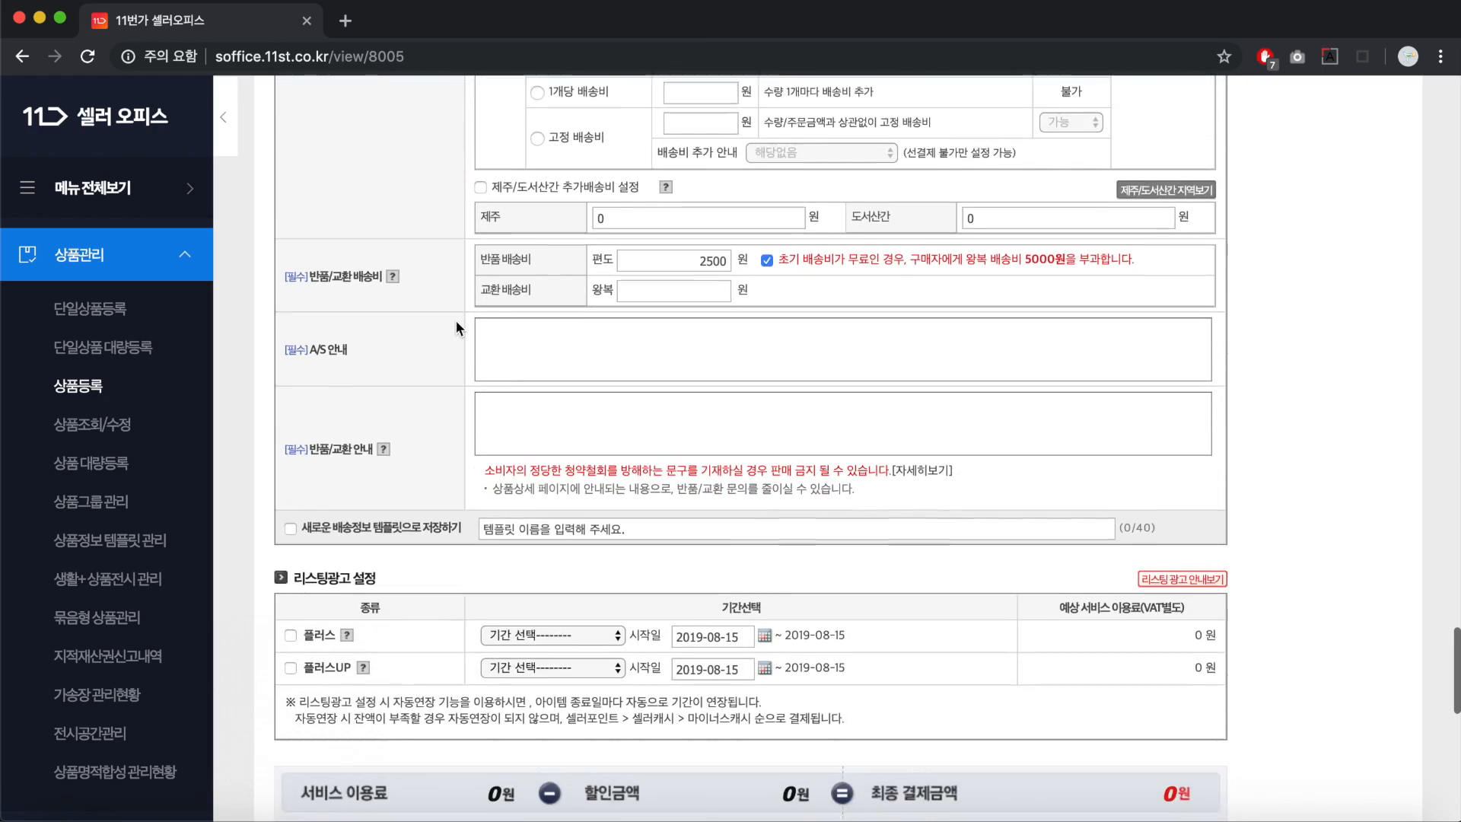
scroll(454, 321, "down", 7)
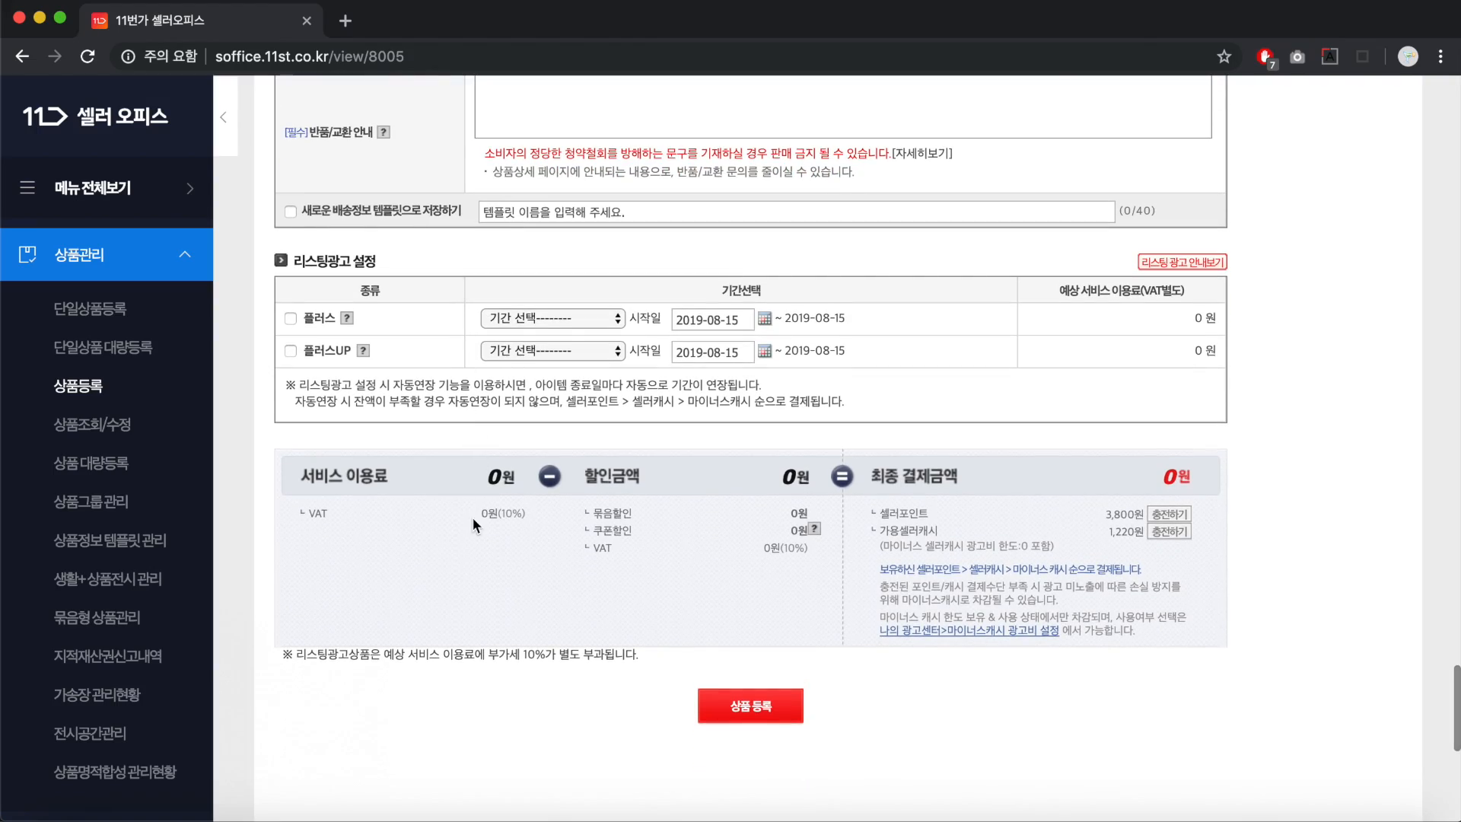
scroll(245, 672, "up", 20)
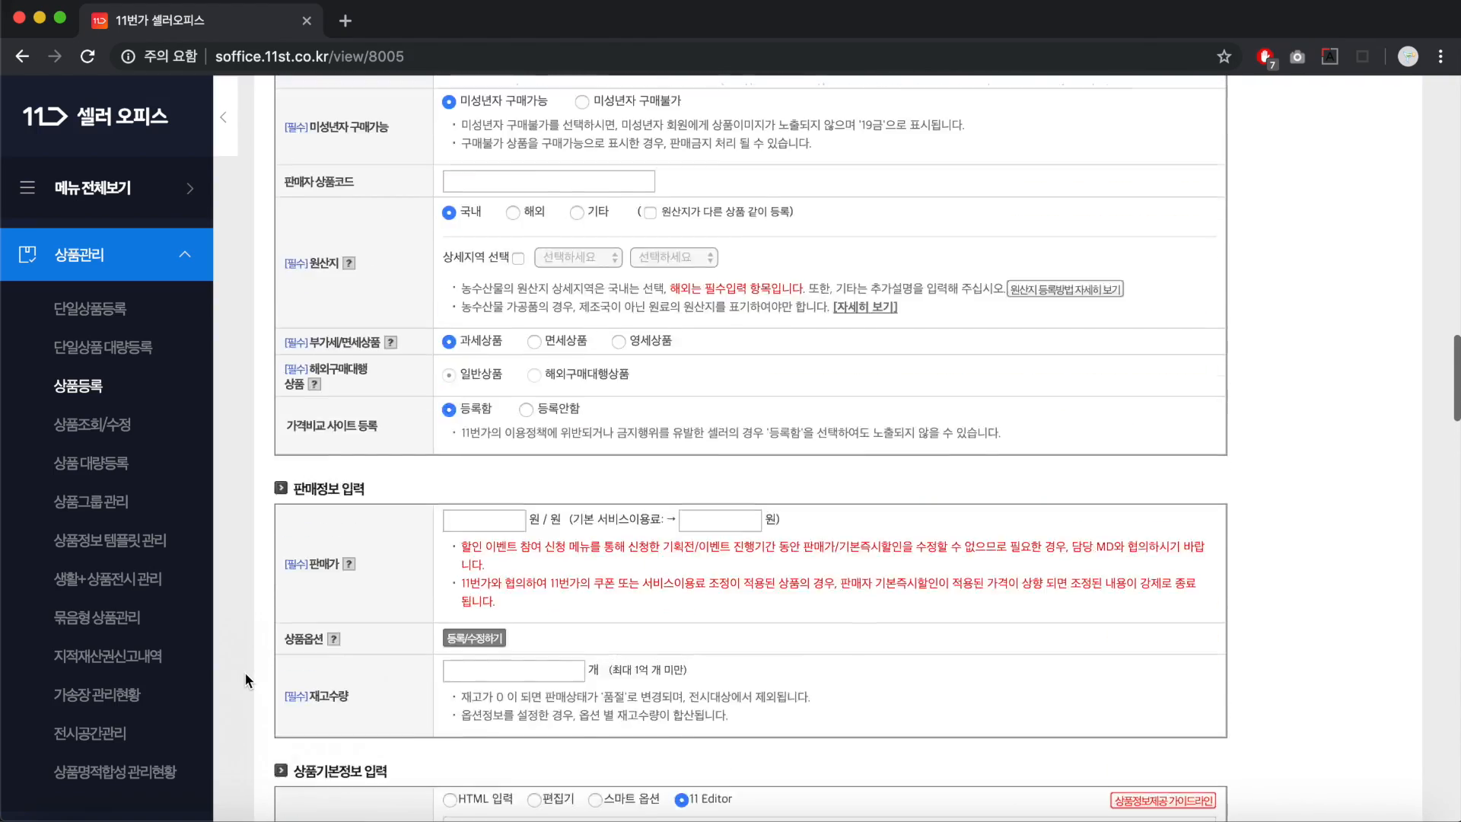
scroll(245, 673, "up", 20)
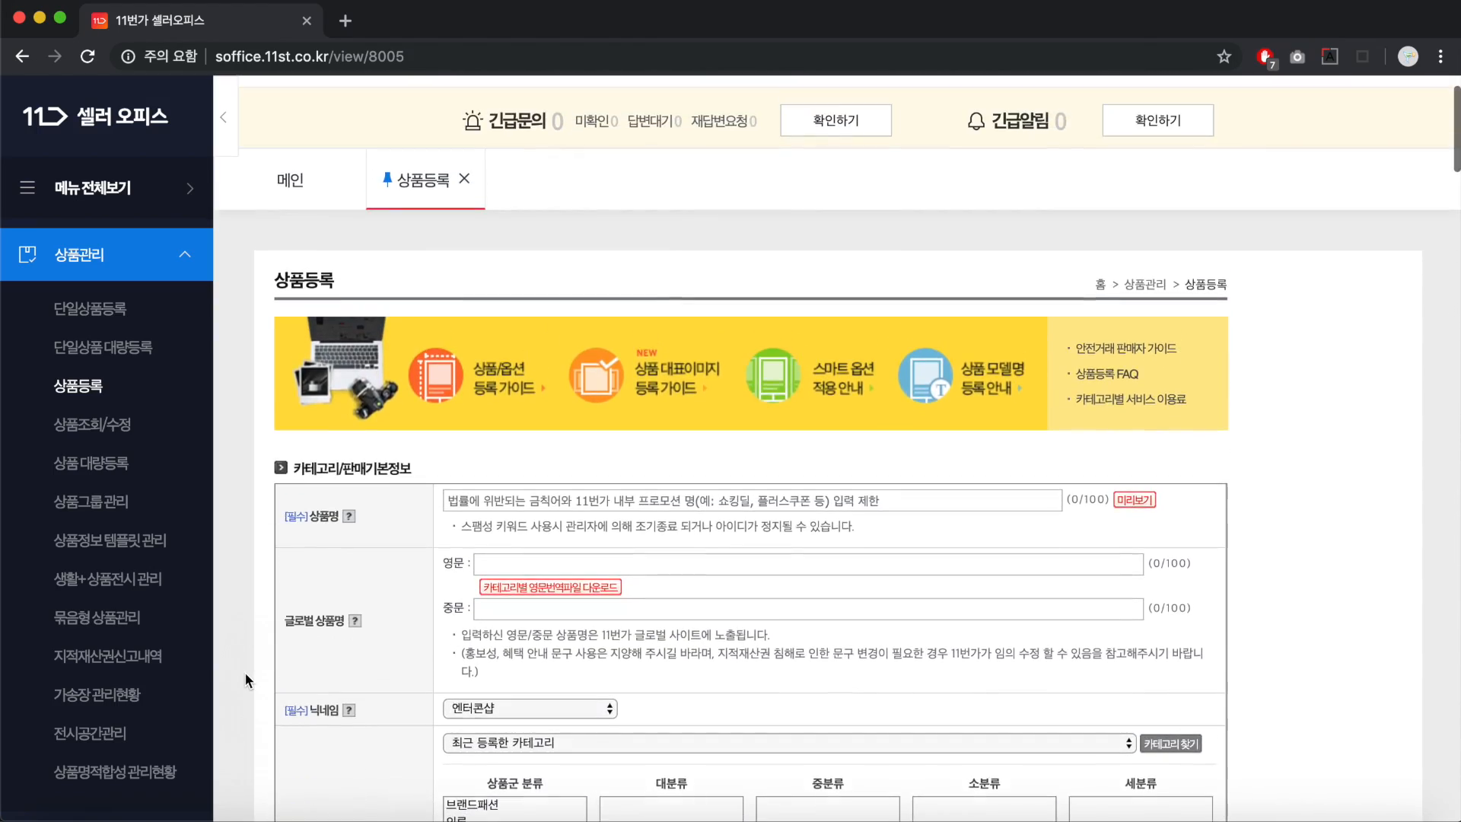
Enter the product name (상품명) "고양이 스크래쳐 자동차형".
scroll(244, 673, "down", 3)
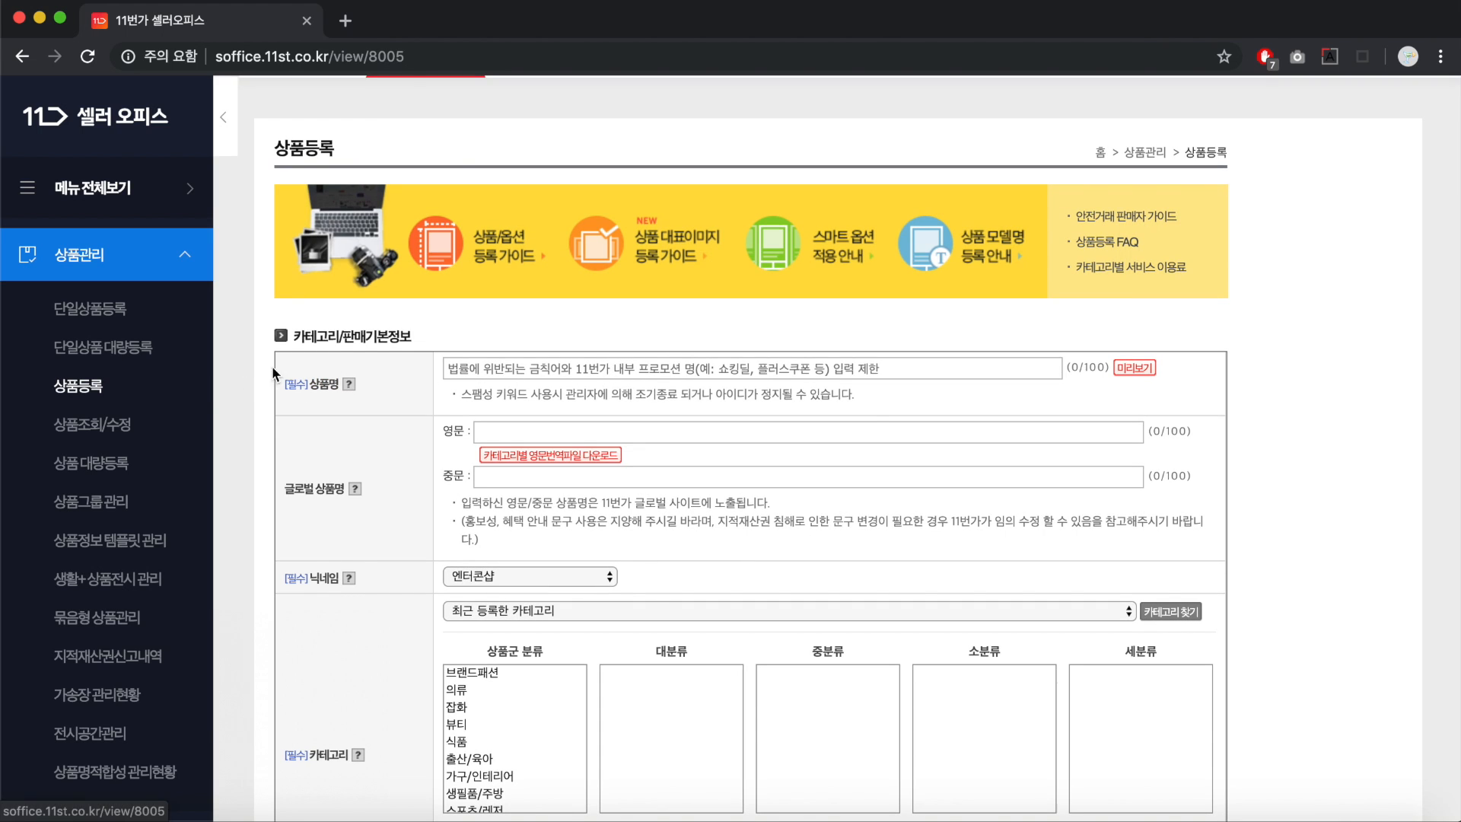
left_click_drag(318, 359, 924, 389)
left_click(876, 404)
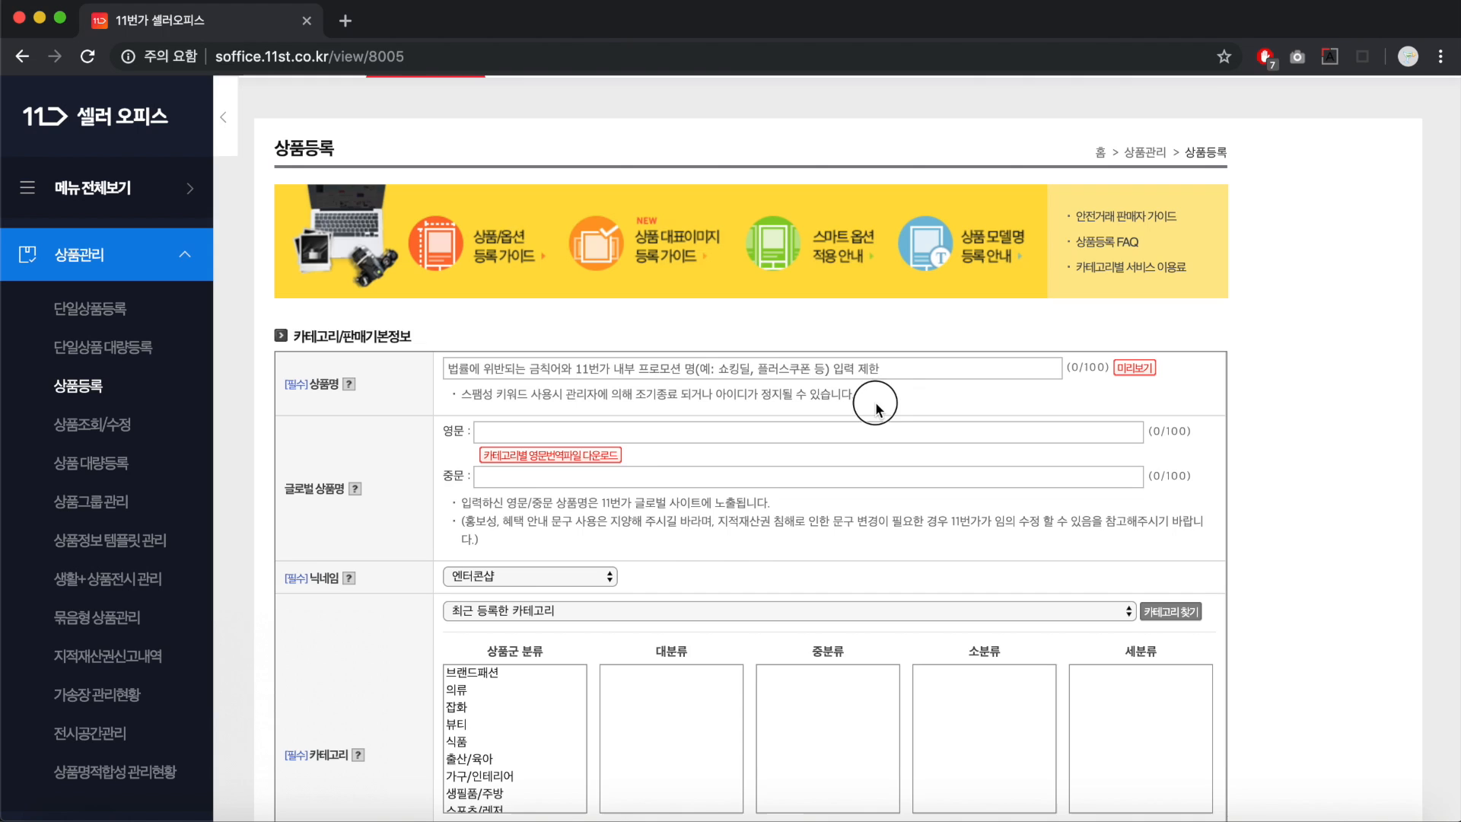
left_click(886, 369)
left_click(876, 369)
scroll(873, 369, "down", 1)
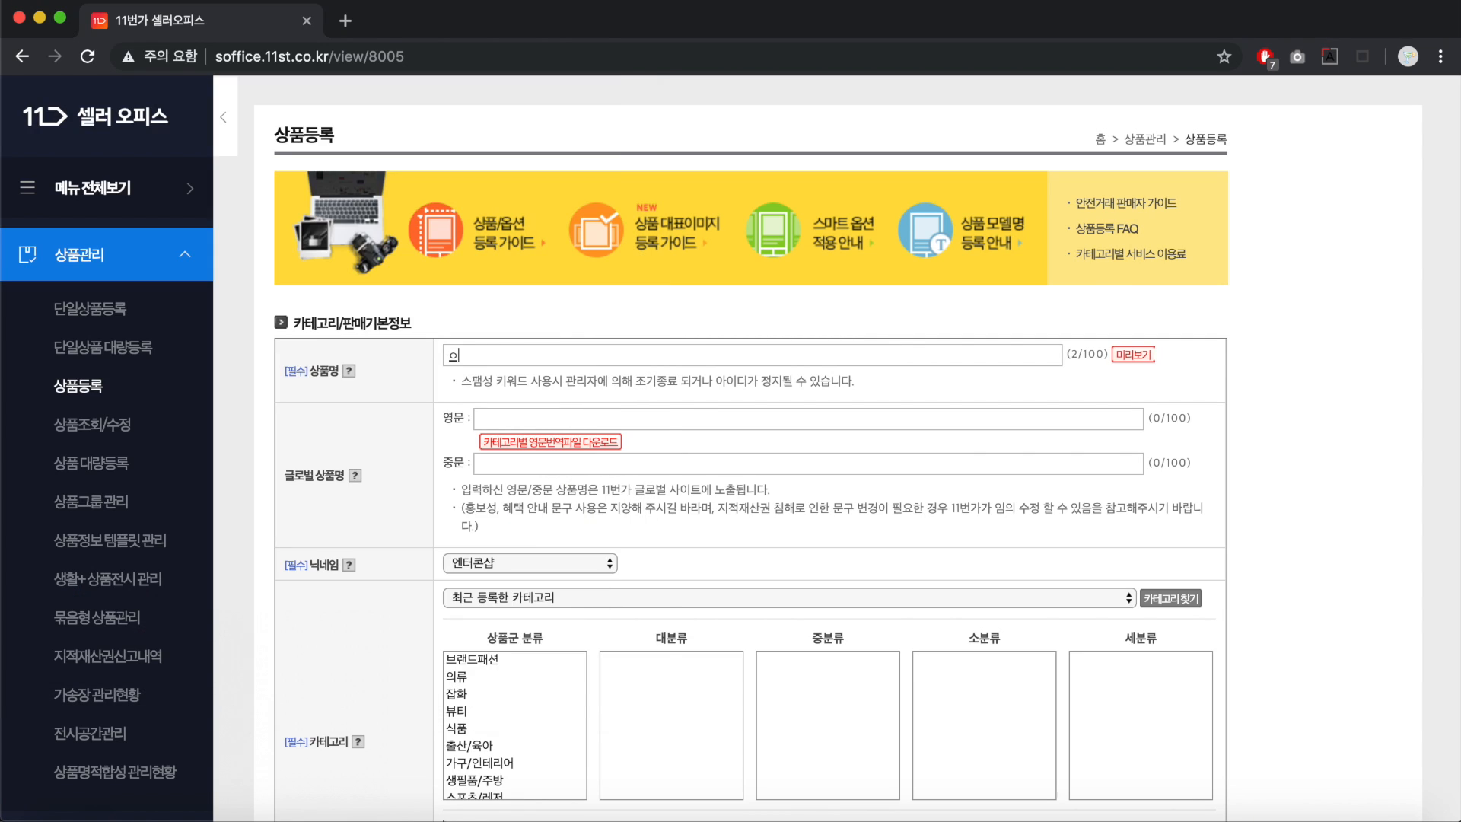
type("고양이 스크래처 ")
type("자동차험")
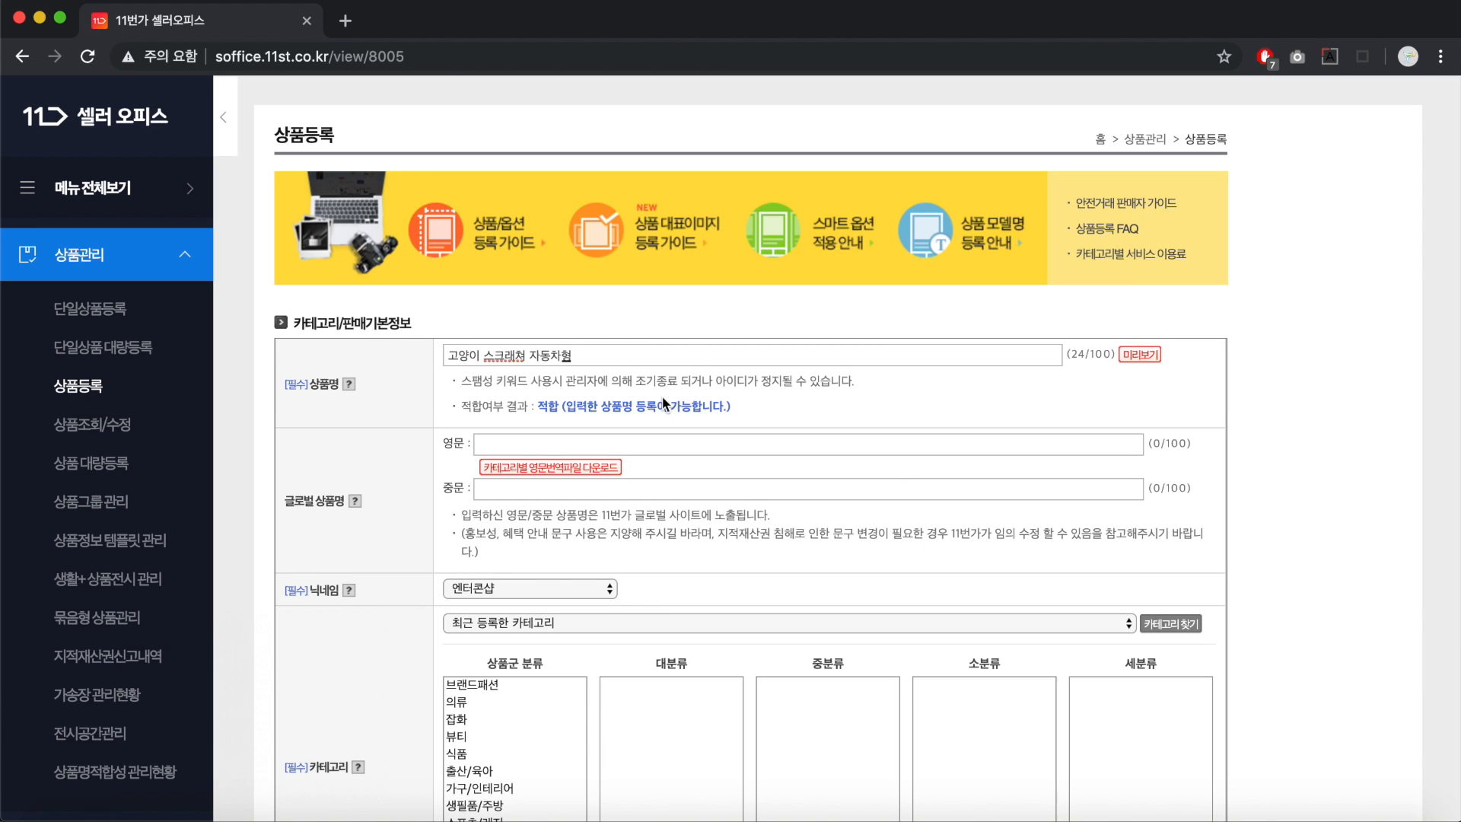
Enter "Cat scratcher car shape" as the English (영문) global product name.
scroll(626, 404, "down", 1)
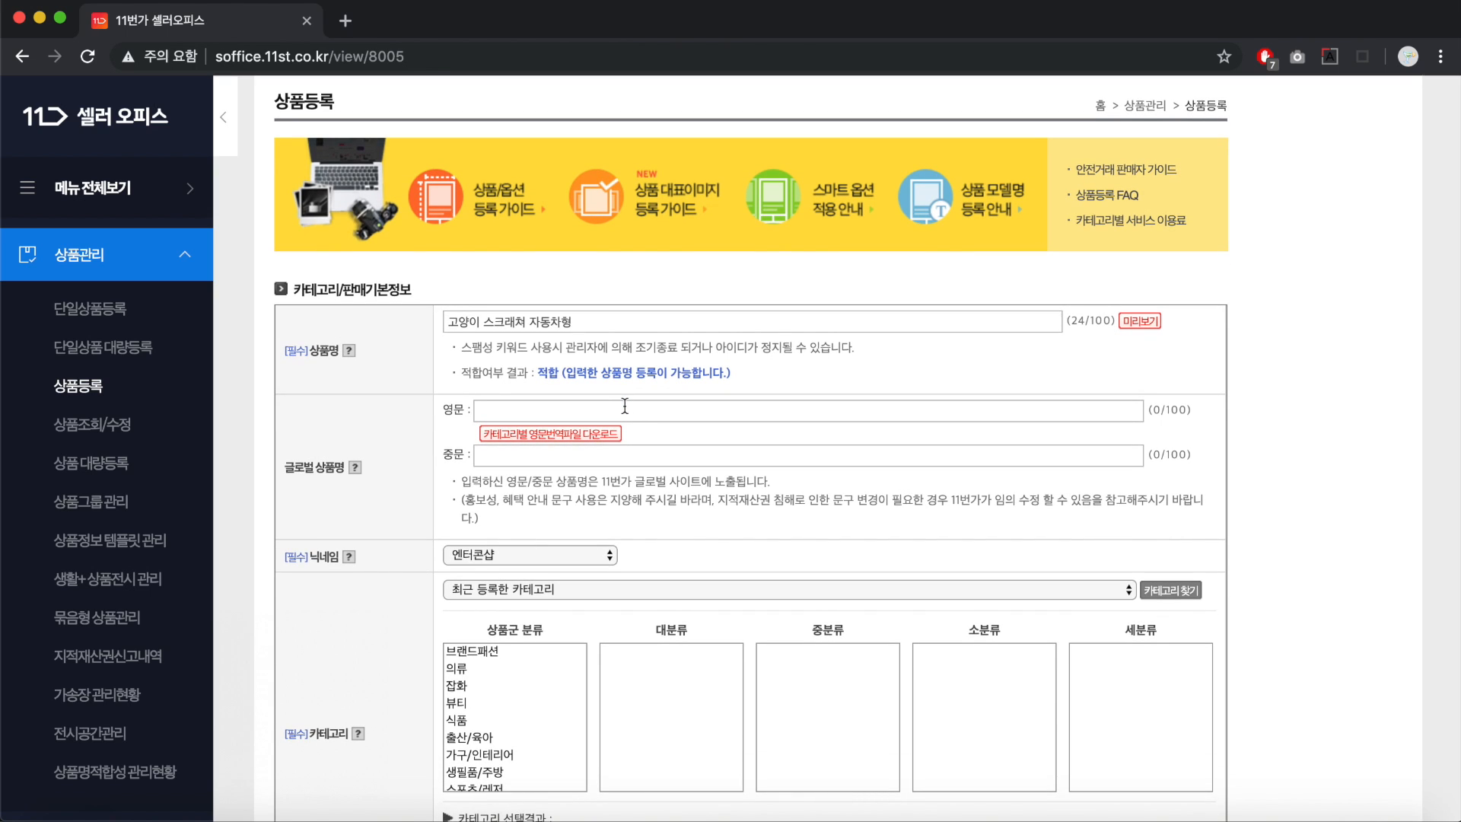
scroll(574, 407, "down", 2)
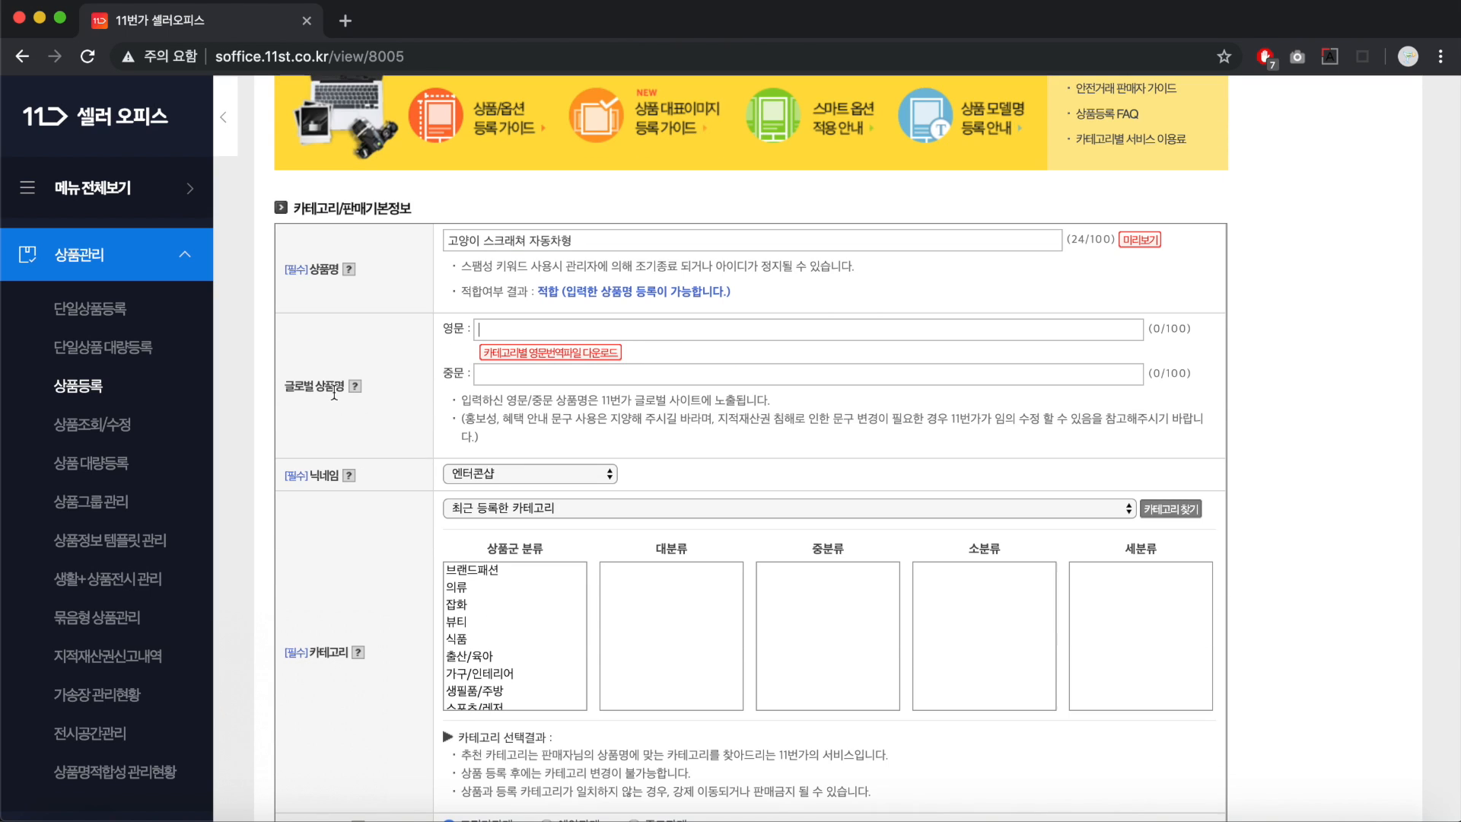
left_click(624, 328)
type("Cat st")
key("BackSpace")
type("cratcher ")
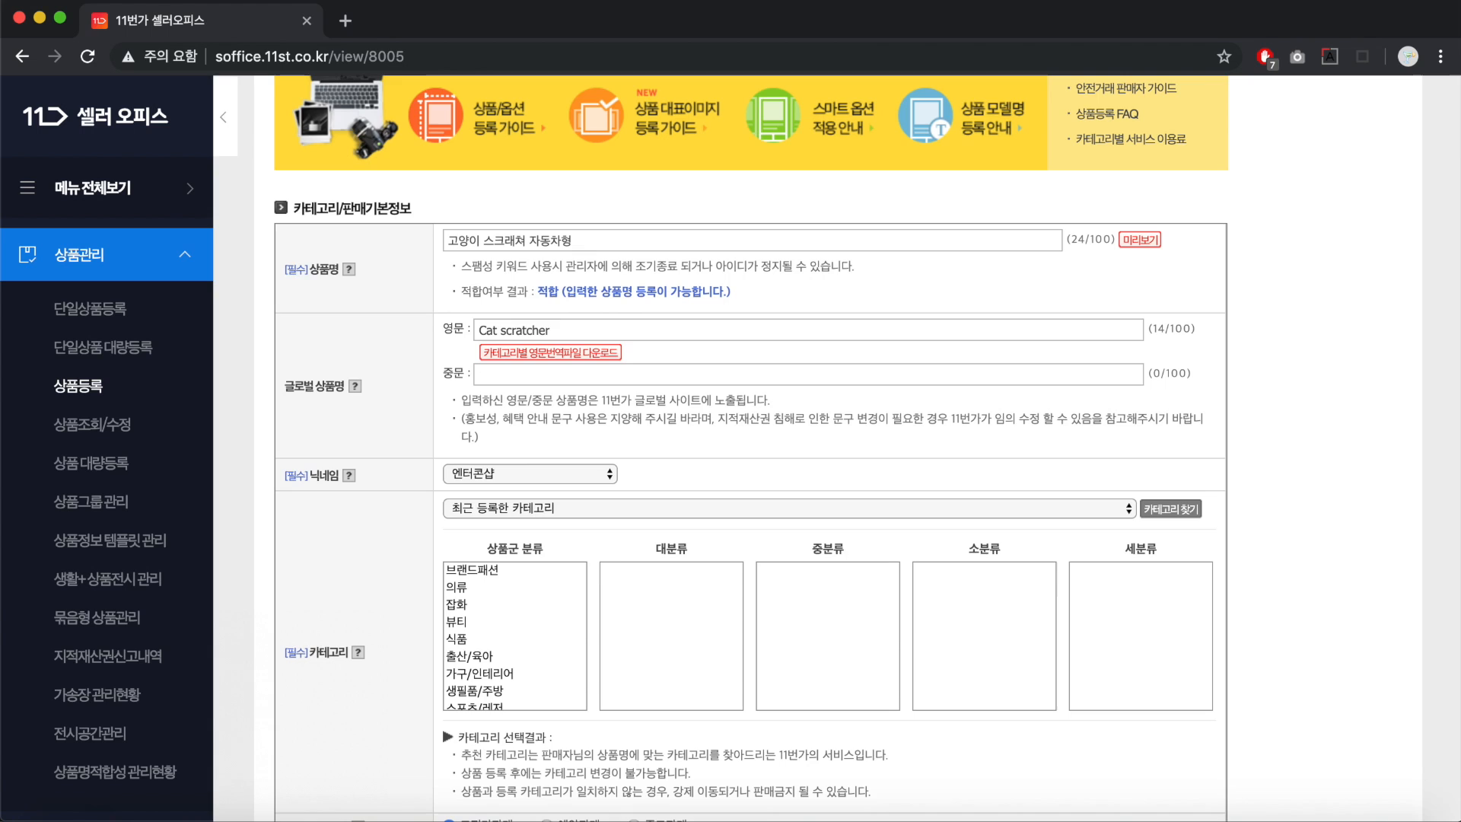
type("car shape")
Search the category finder for "스크래처" and select the category 고양이용품>생활용품>스크래처.
scroll(560, 350, "down", 3)
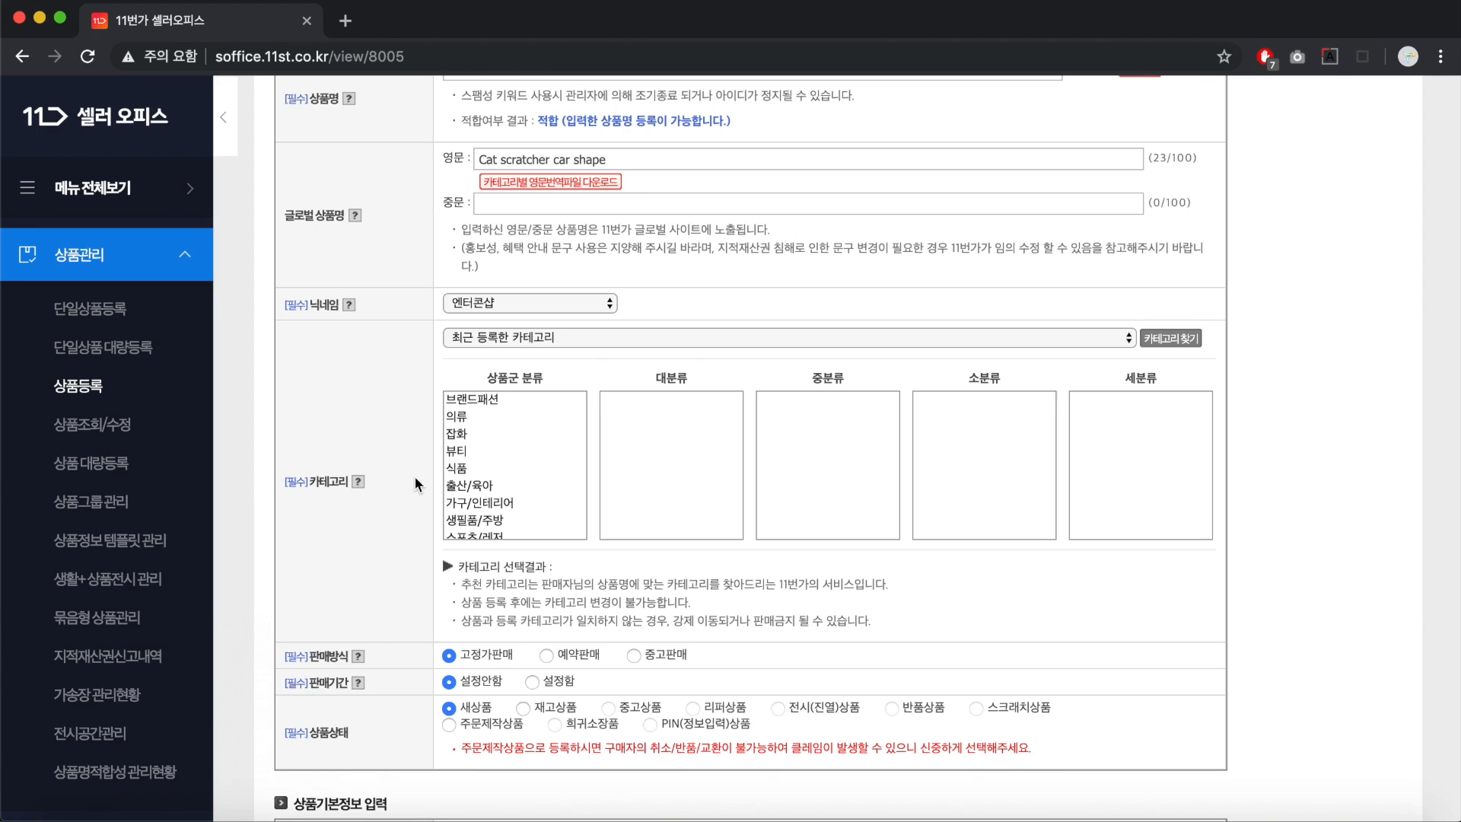
left_click(1188, 343)
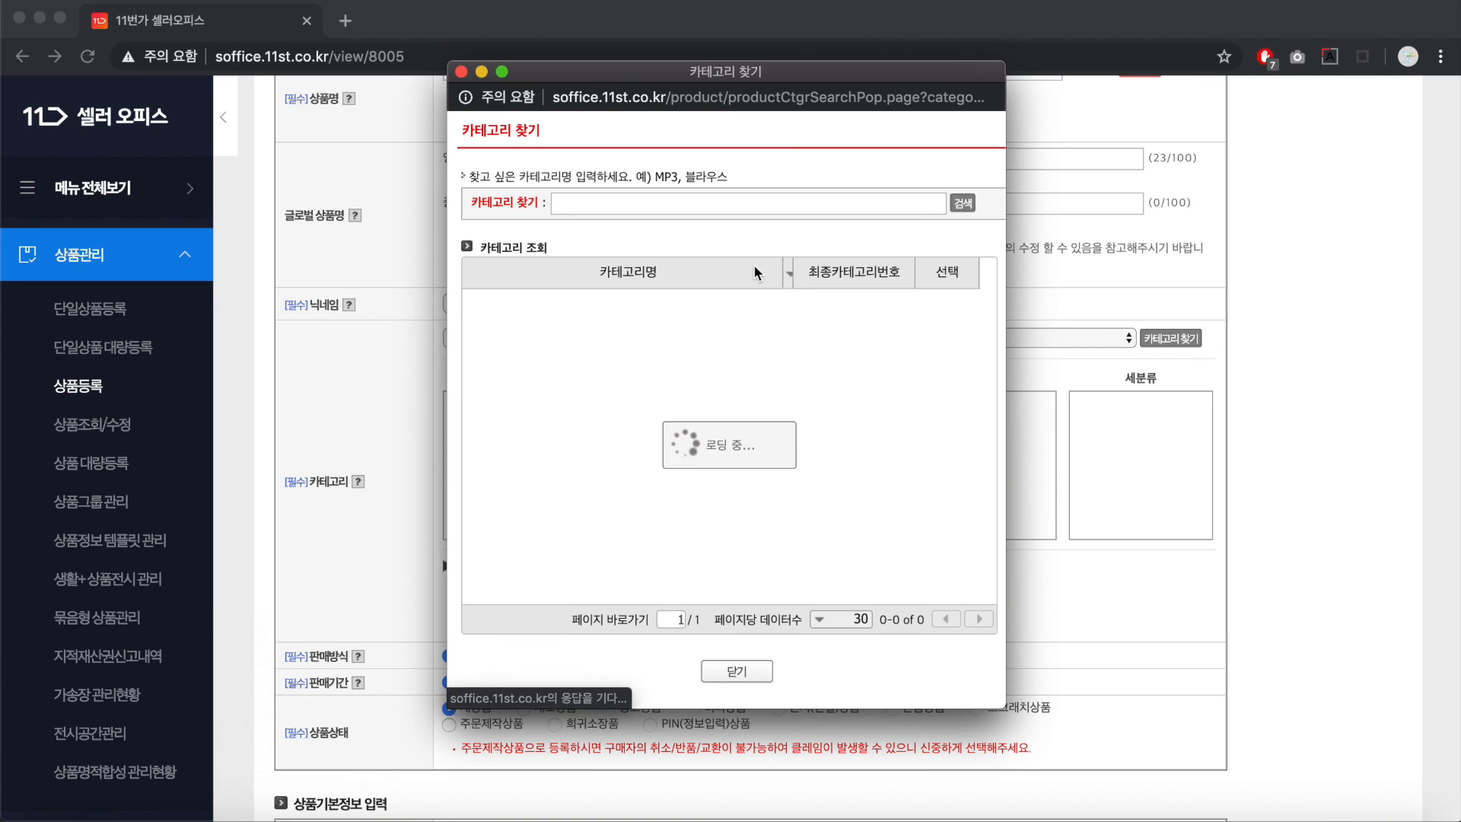
left_click(698, 202)
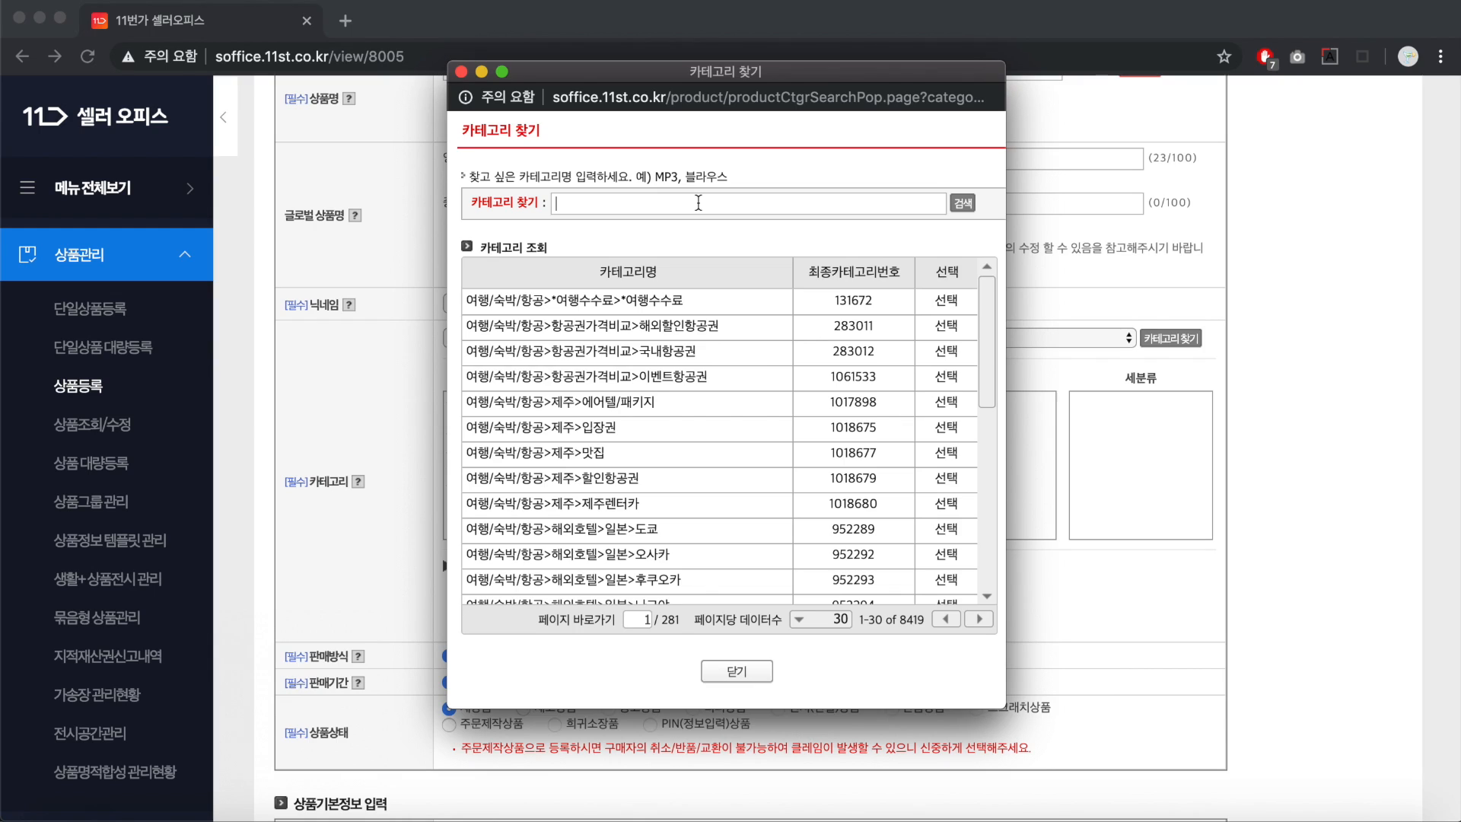
type("스크래처")
key("Return")
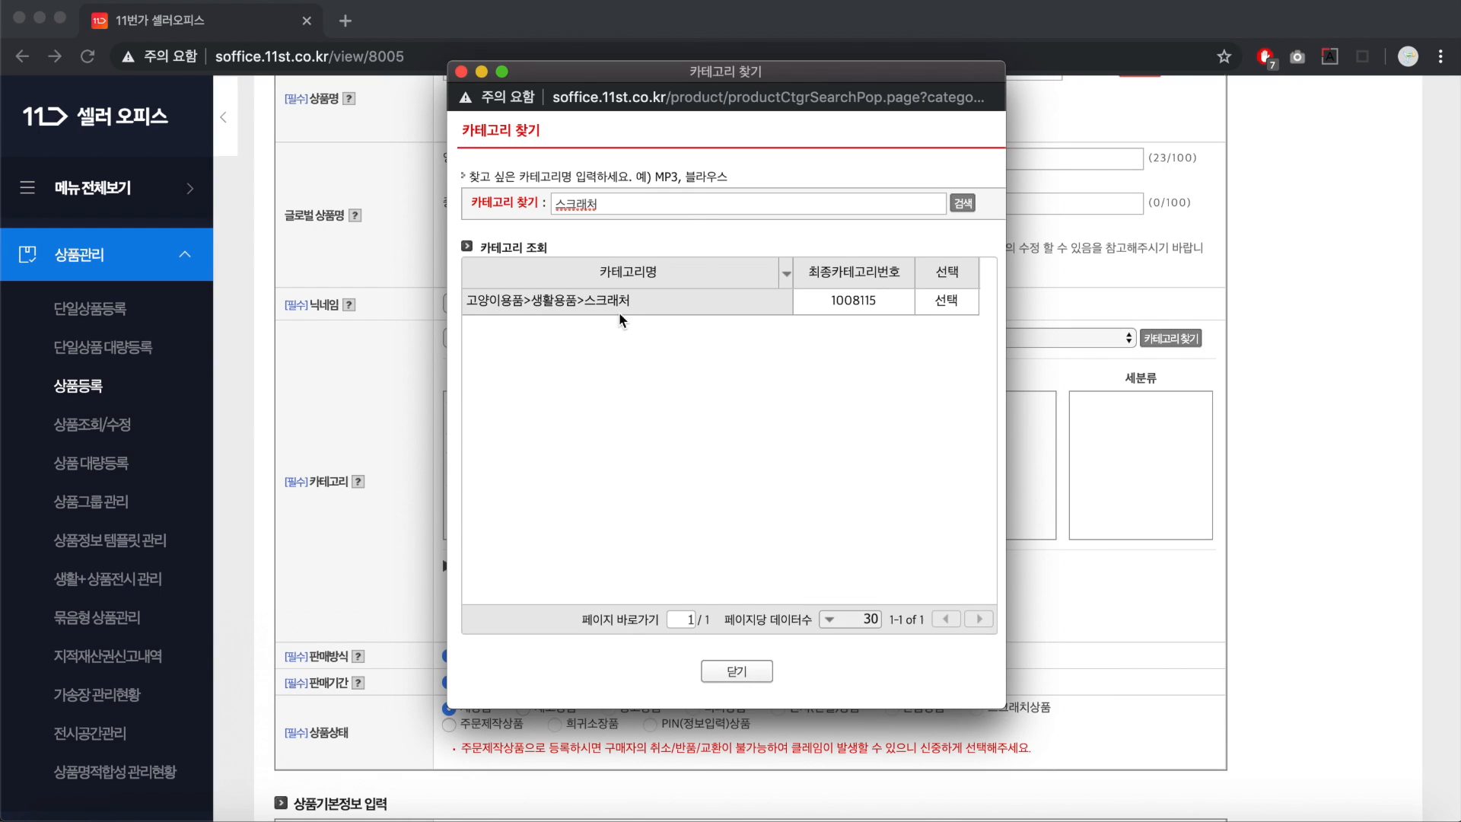
left_click(957, 302)
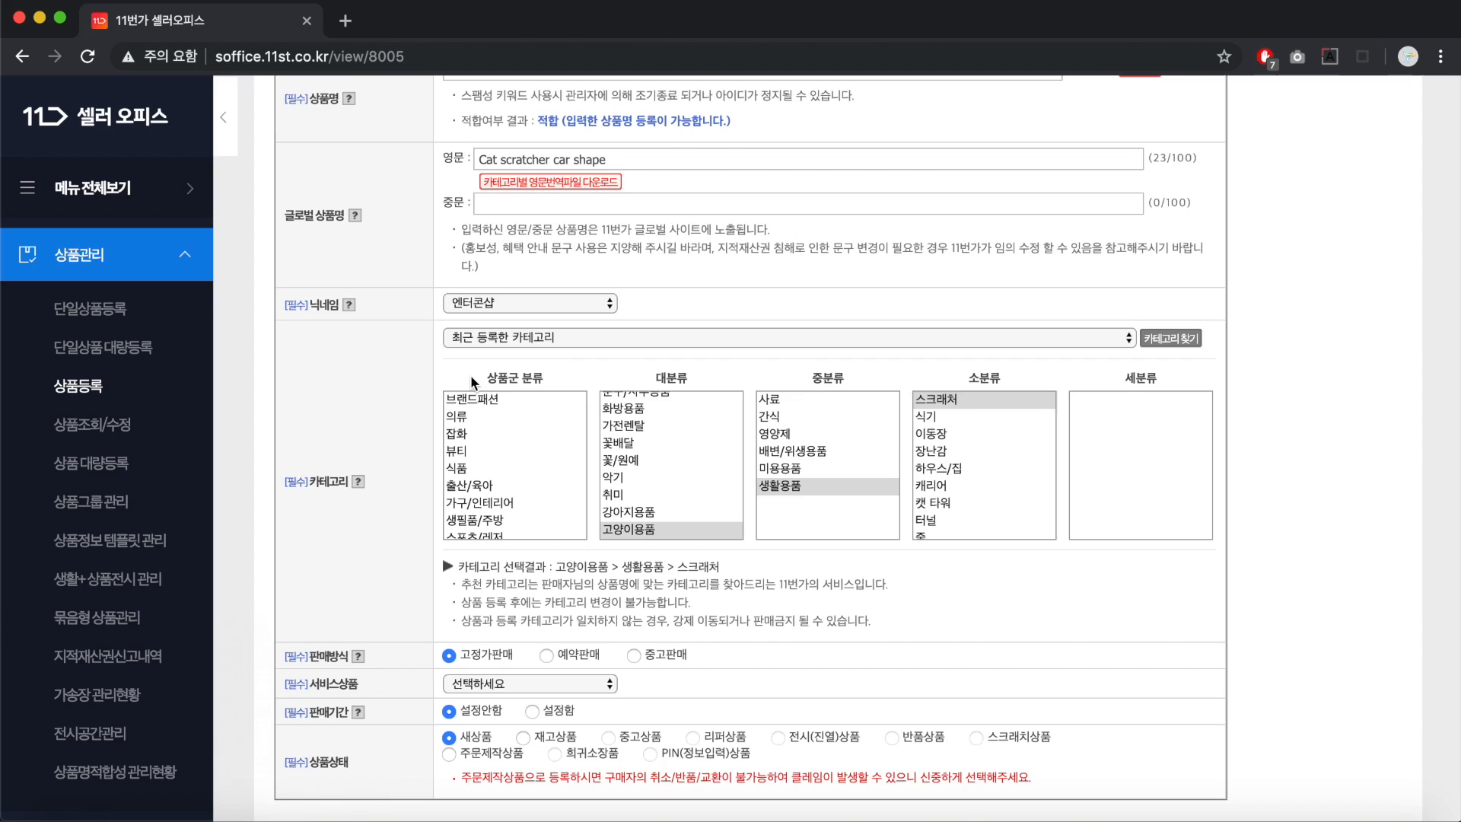
Check the chosen category level by level in the category lists: 고양이용품, 생활용품, 스크래처.
scroll(470, 376, "down", 1)
scroll(473, 403, "down", 5)
scroll(473, 403, "down", 1)
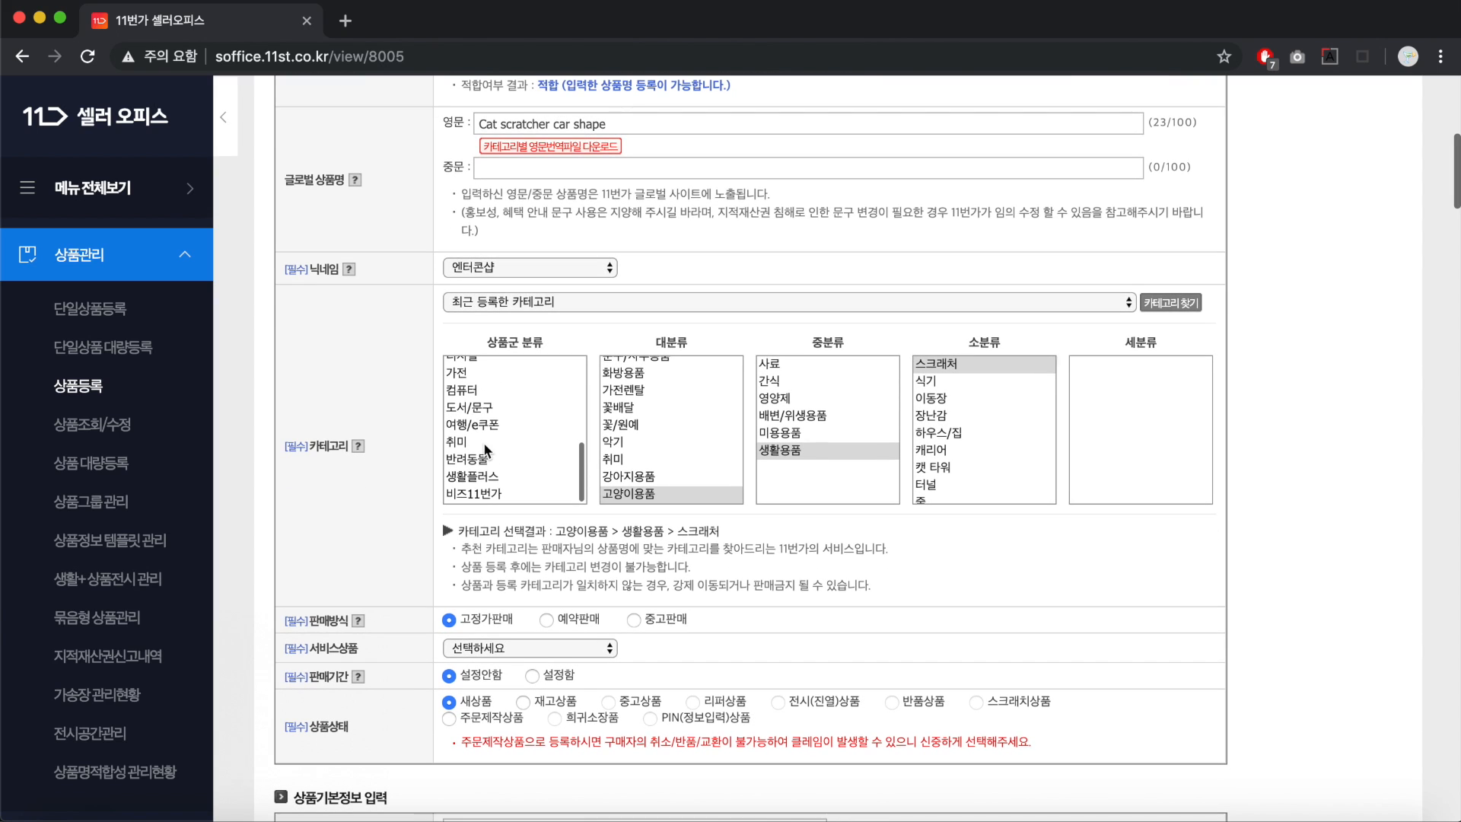
scroll(487, 453, "up", 1)
left_click(641, 494)
left_click(783, 449)
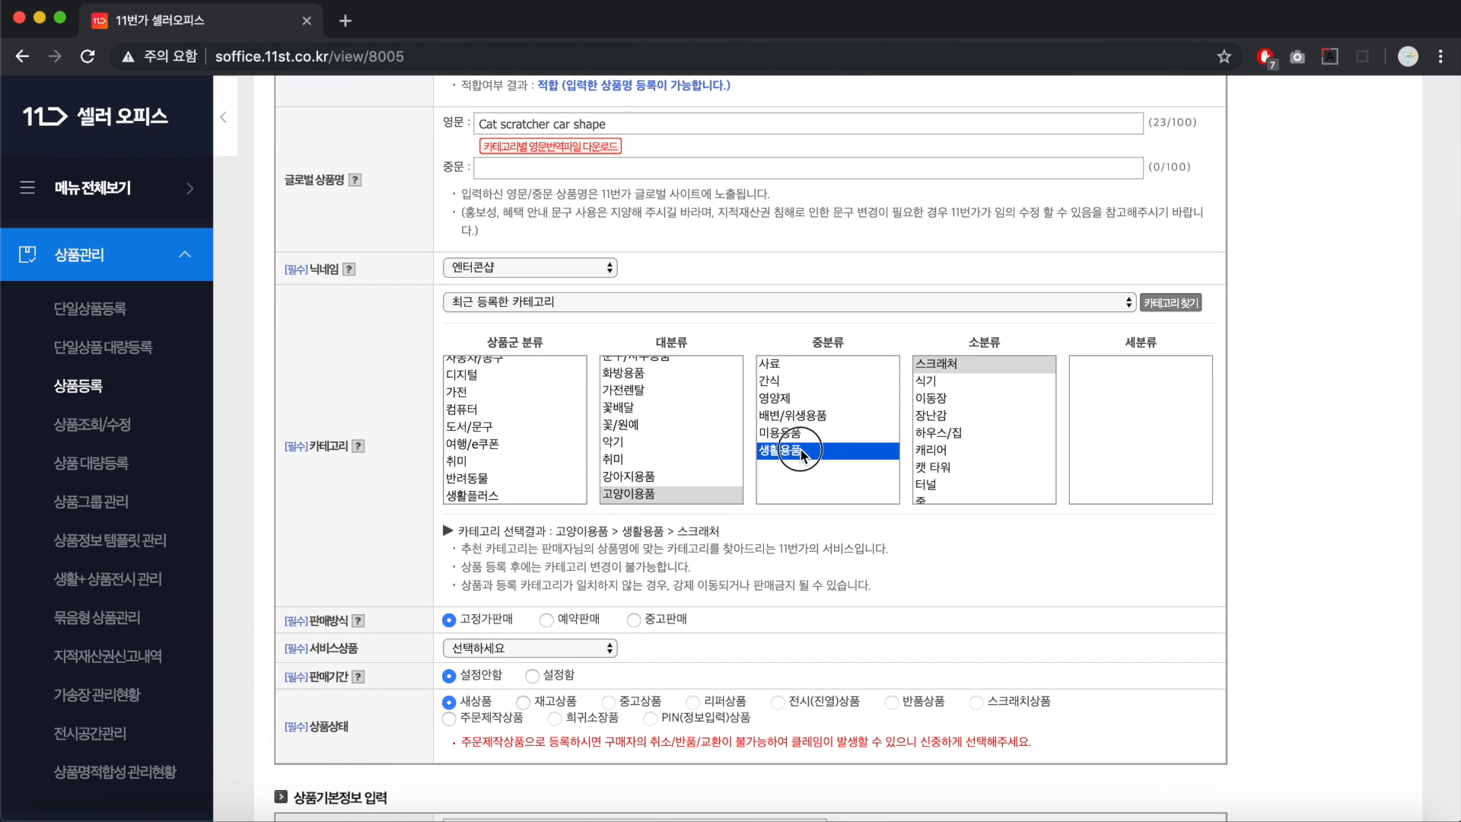
left_click(973, 365)
Set the sales method (판매방식) to 고정가판매 and the service product type (서비스상품) to 일반배송상품.
scroll(915, 309, "down", 1)
scroll(914, 309, "down", 5)
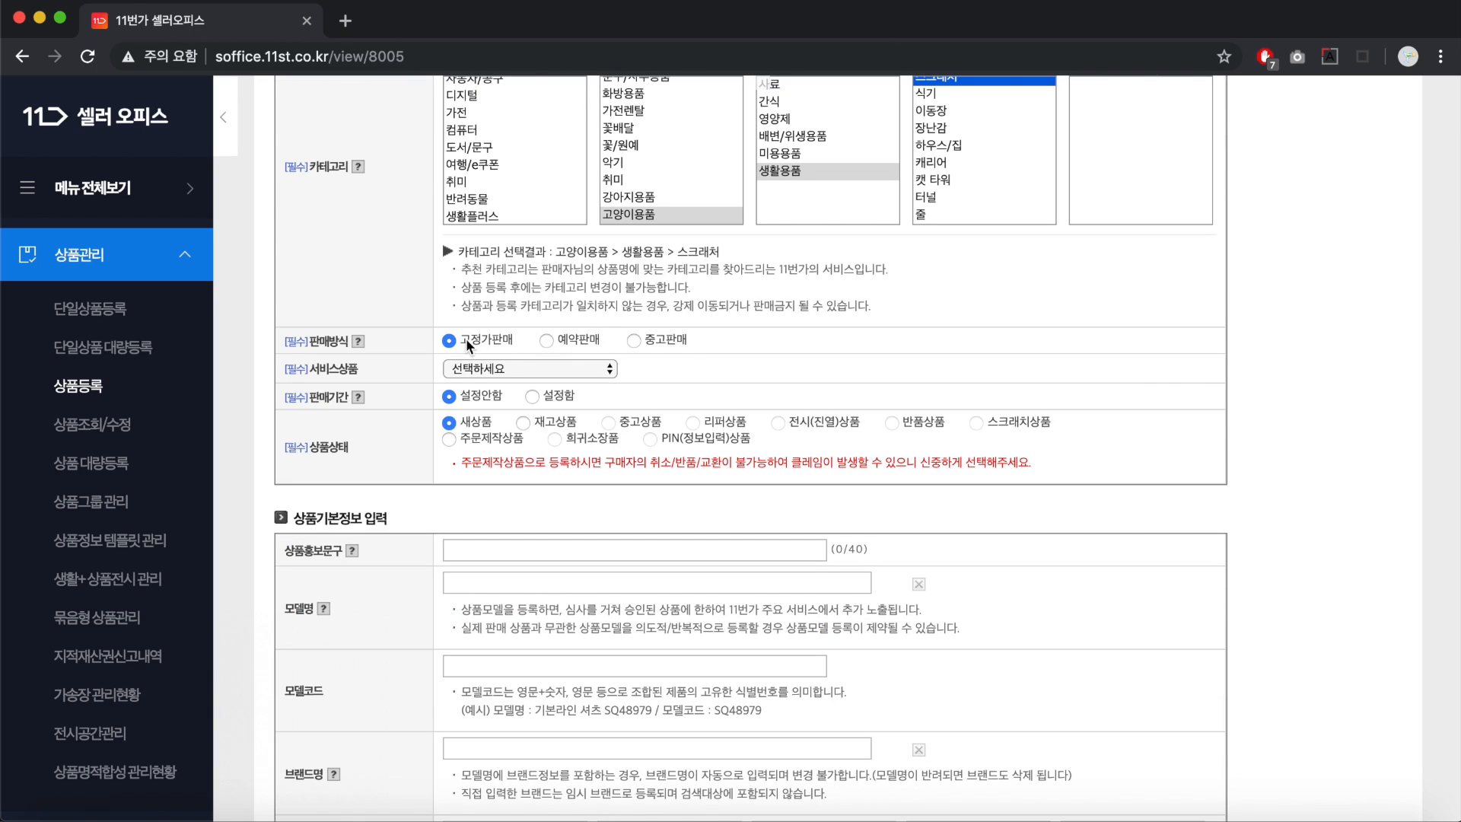
left_click(466, 338)
left_click(487, 368)
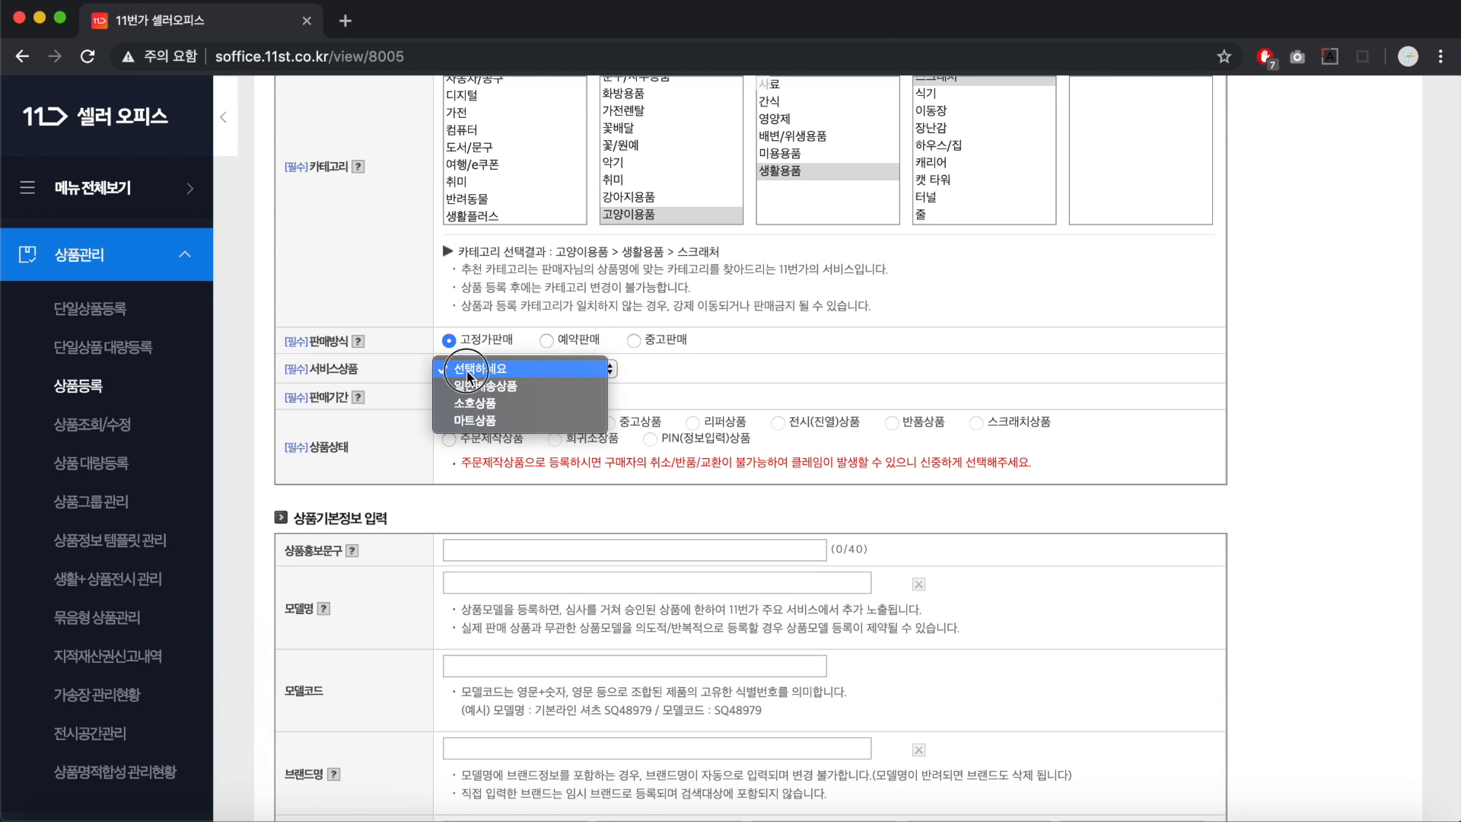
left_click(503, 390)
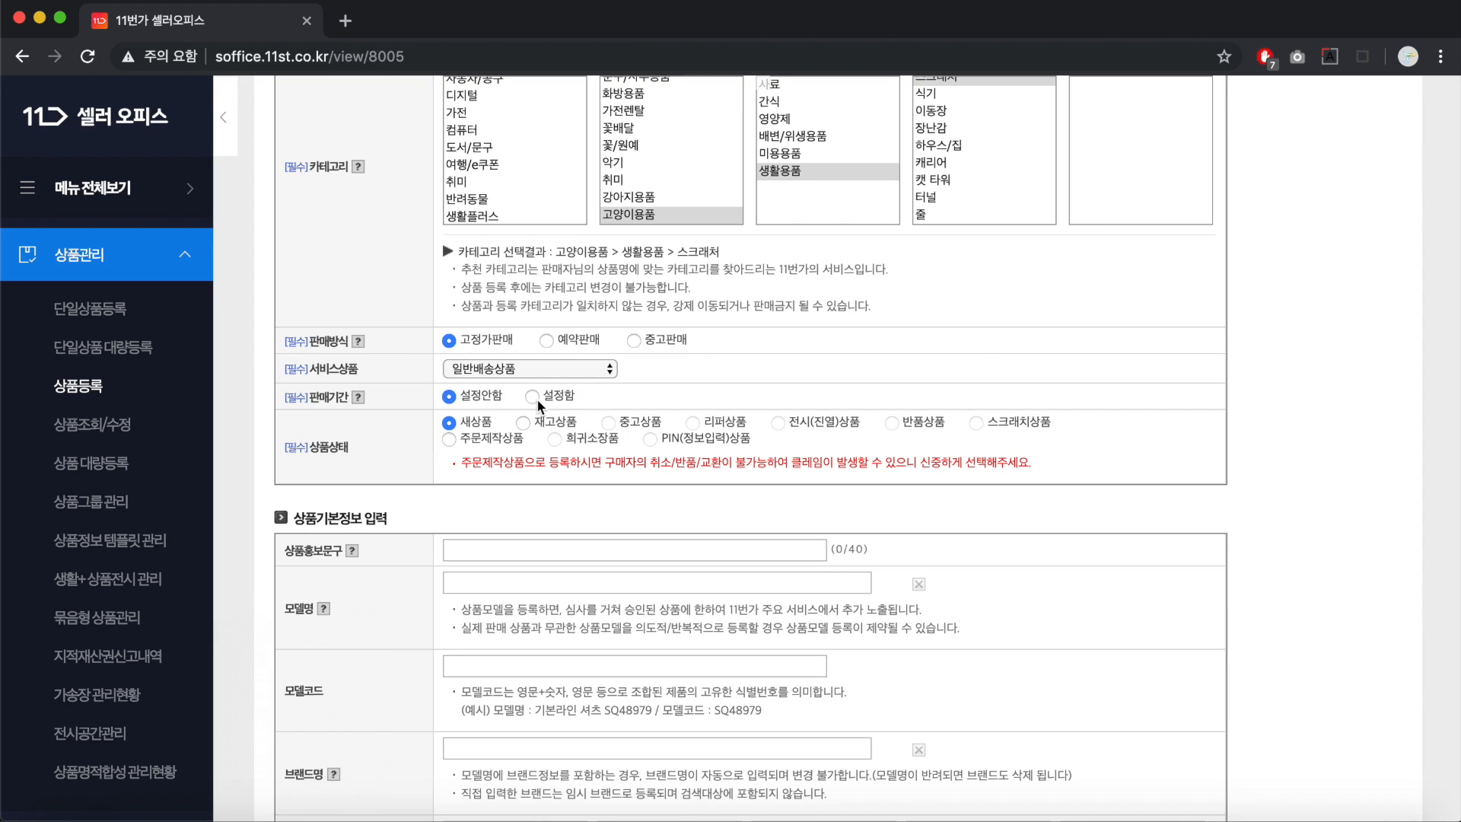
Try a sales period (판매기간) of 120일(4개월) and return the setting to 설정안함.
left_click(532, 396)
left_click(473, 395)
left_click(543, 401)
left_click(631, 398)
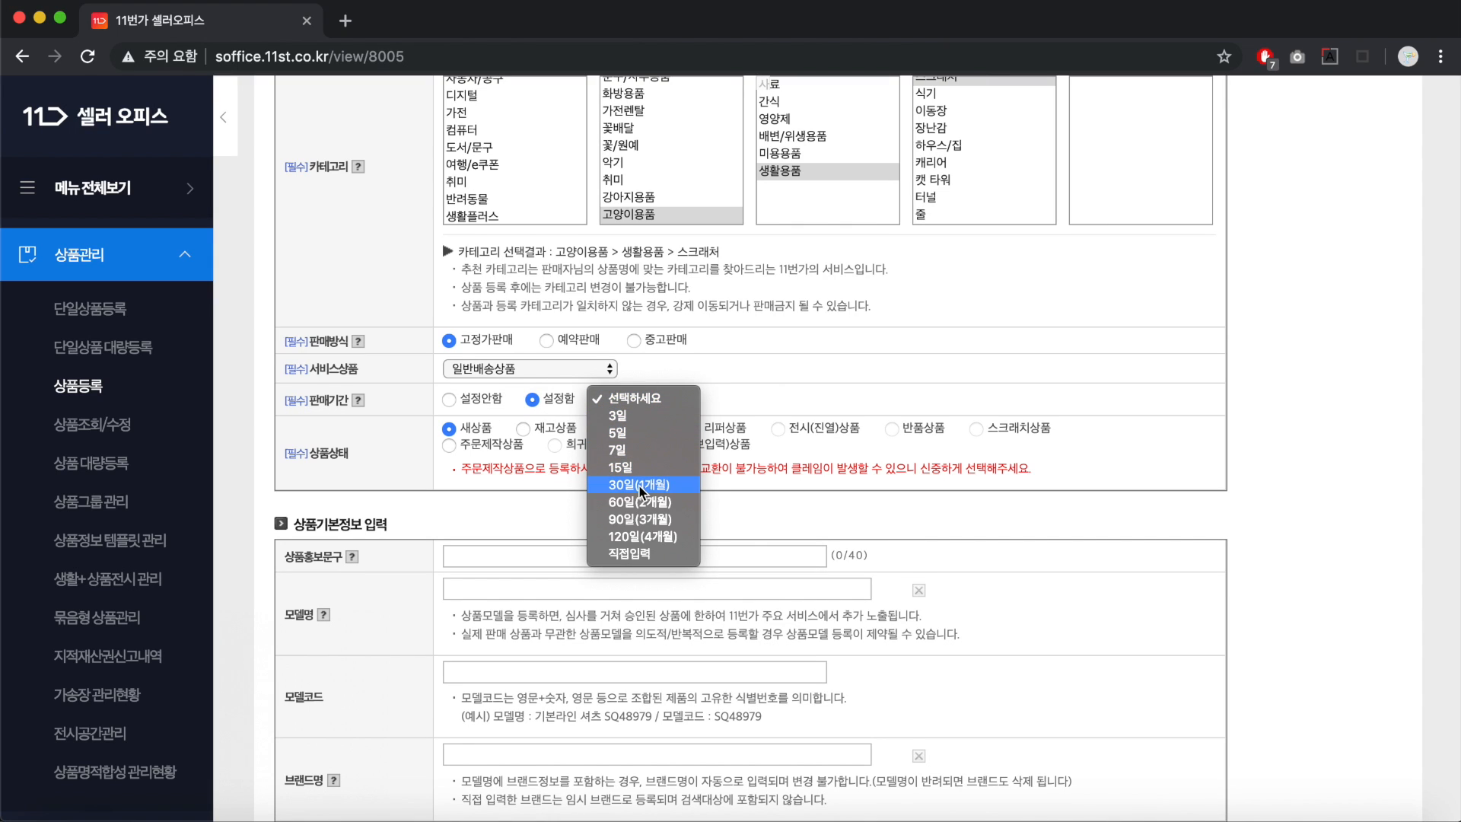
left_click(625, 536)
left_click(479, 400)
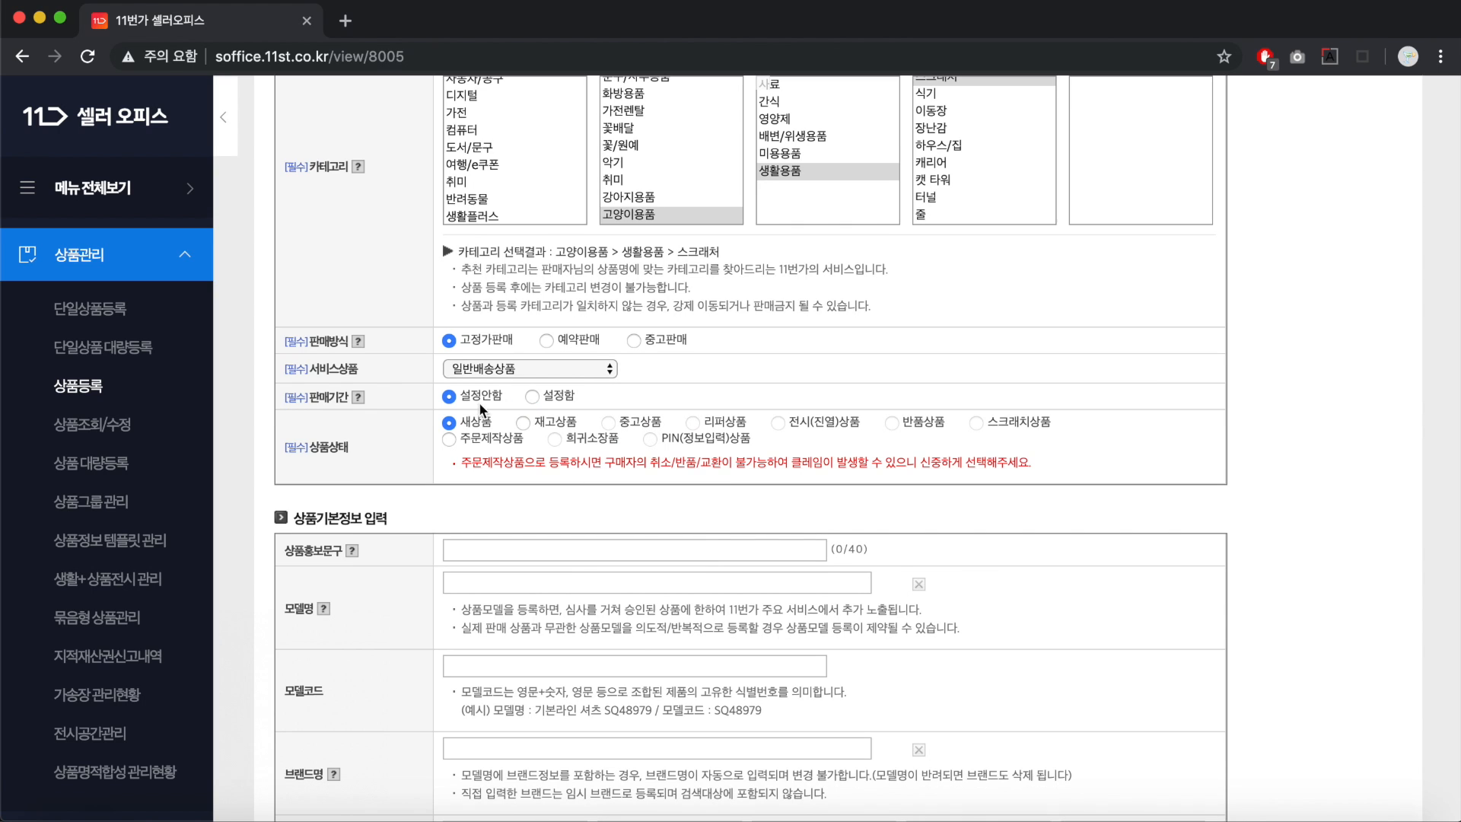
Enter the promotional phrase (상품홍보문구) "내 고양이가 좋아하는 스크래쳐 + 동굴 2in1".
scroll(480, 422, "down", 1)
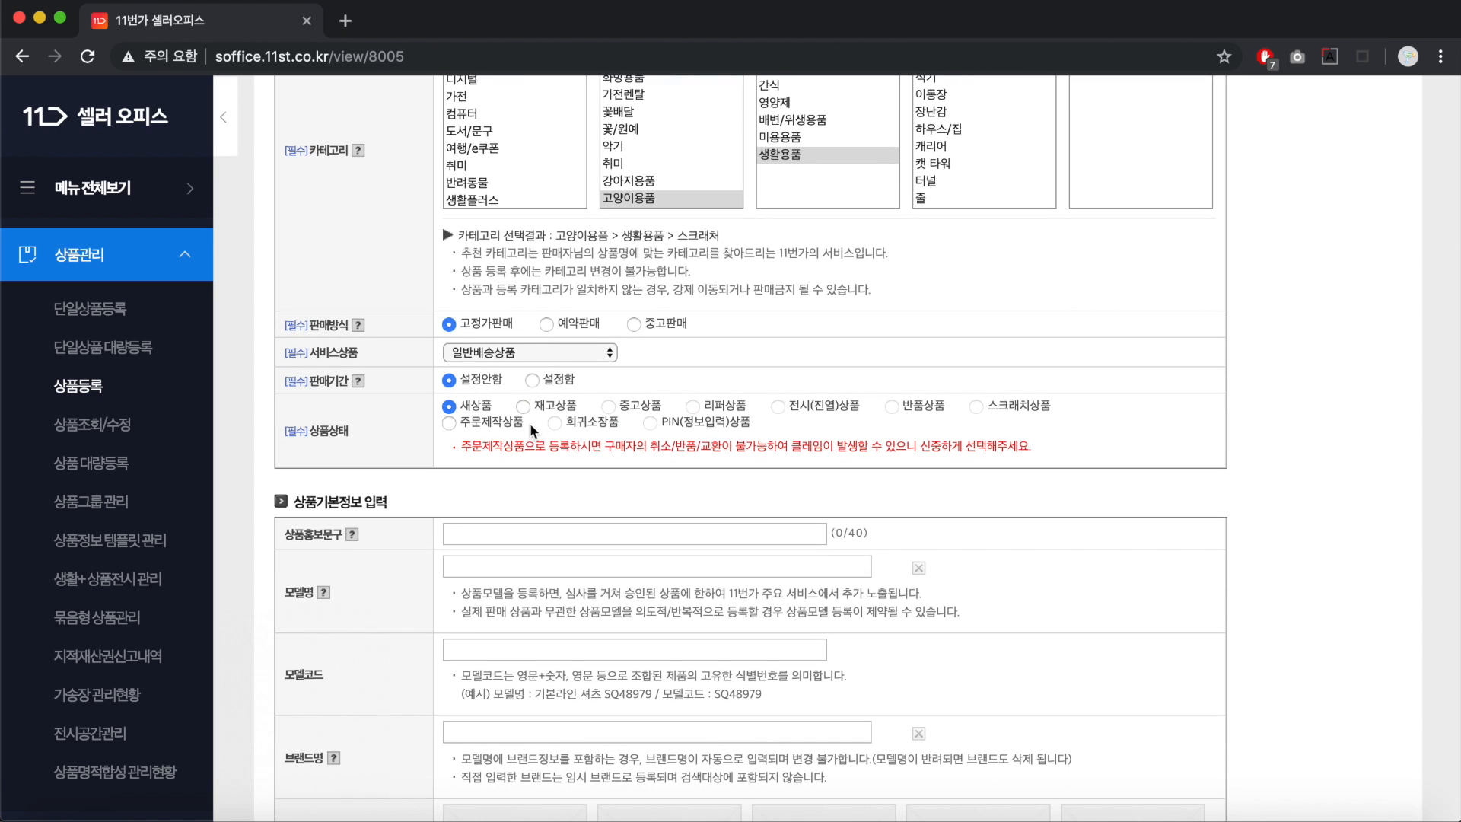
scroll(568, 387, "down", 5)
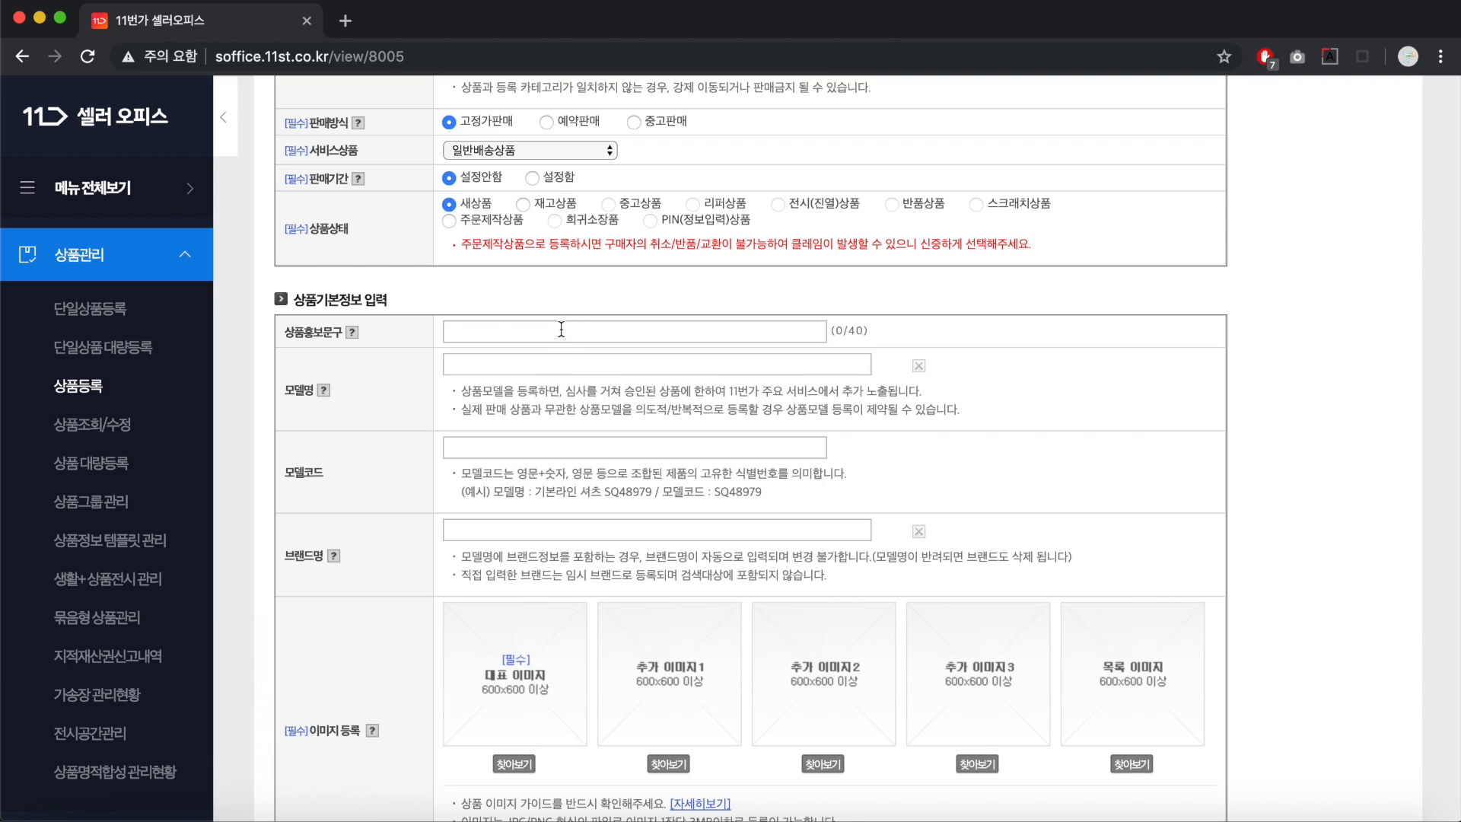
left_click(526, 328)
type("내 고양이가 지좋아하는 스크래쳐 + 동굴 2in1")
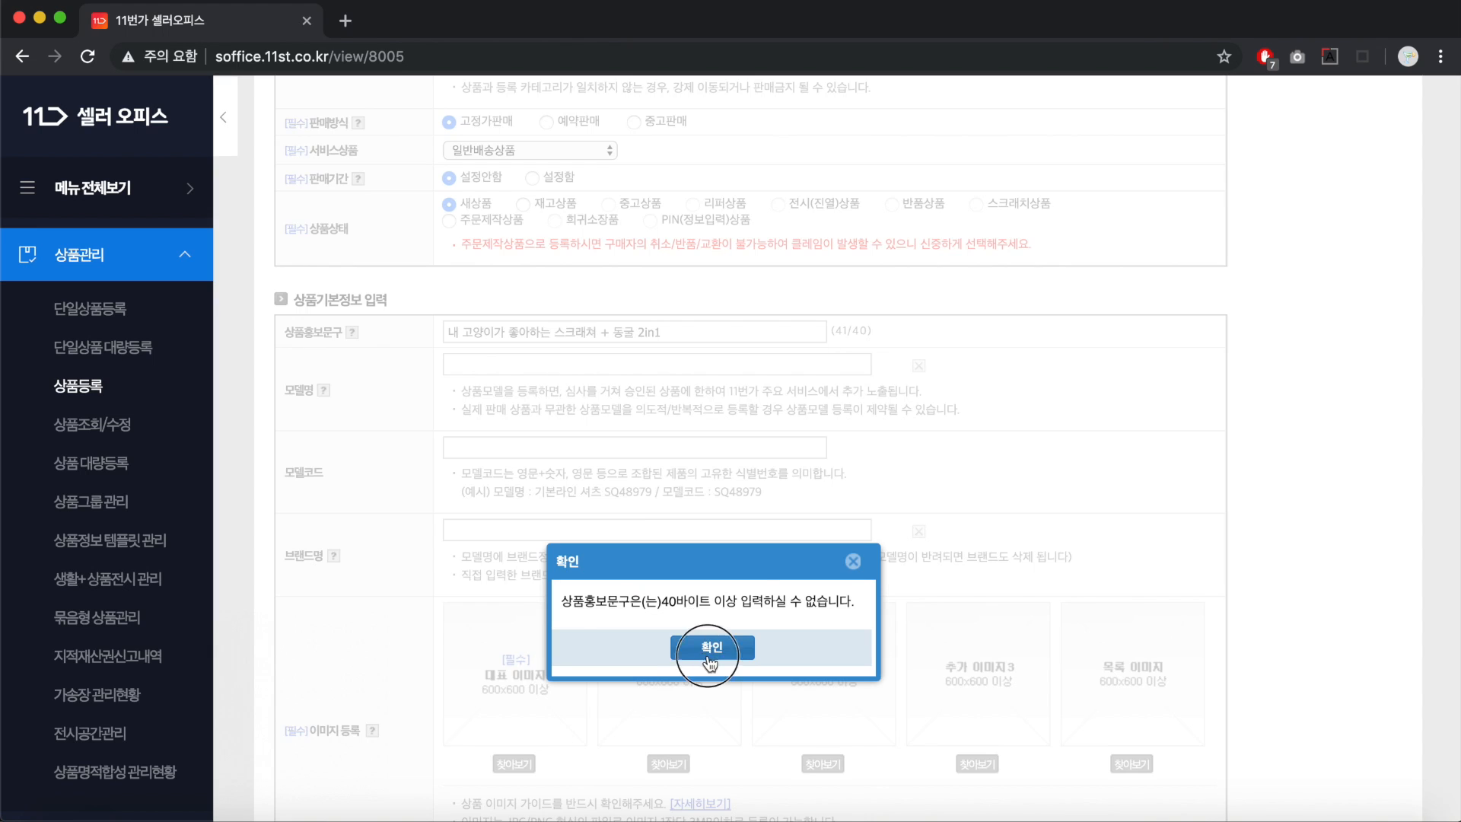
left_click(719, 551)
Shorten the promotional phrase to "내 고양이가 좋아하는 스크래쳐+동굴 2in1" by removing the spaces around the plus sign.
left_click(614, 335)
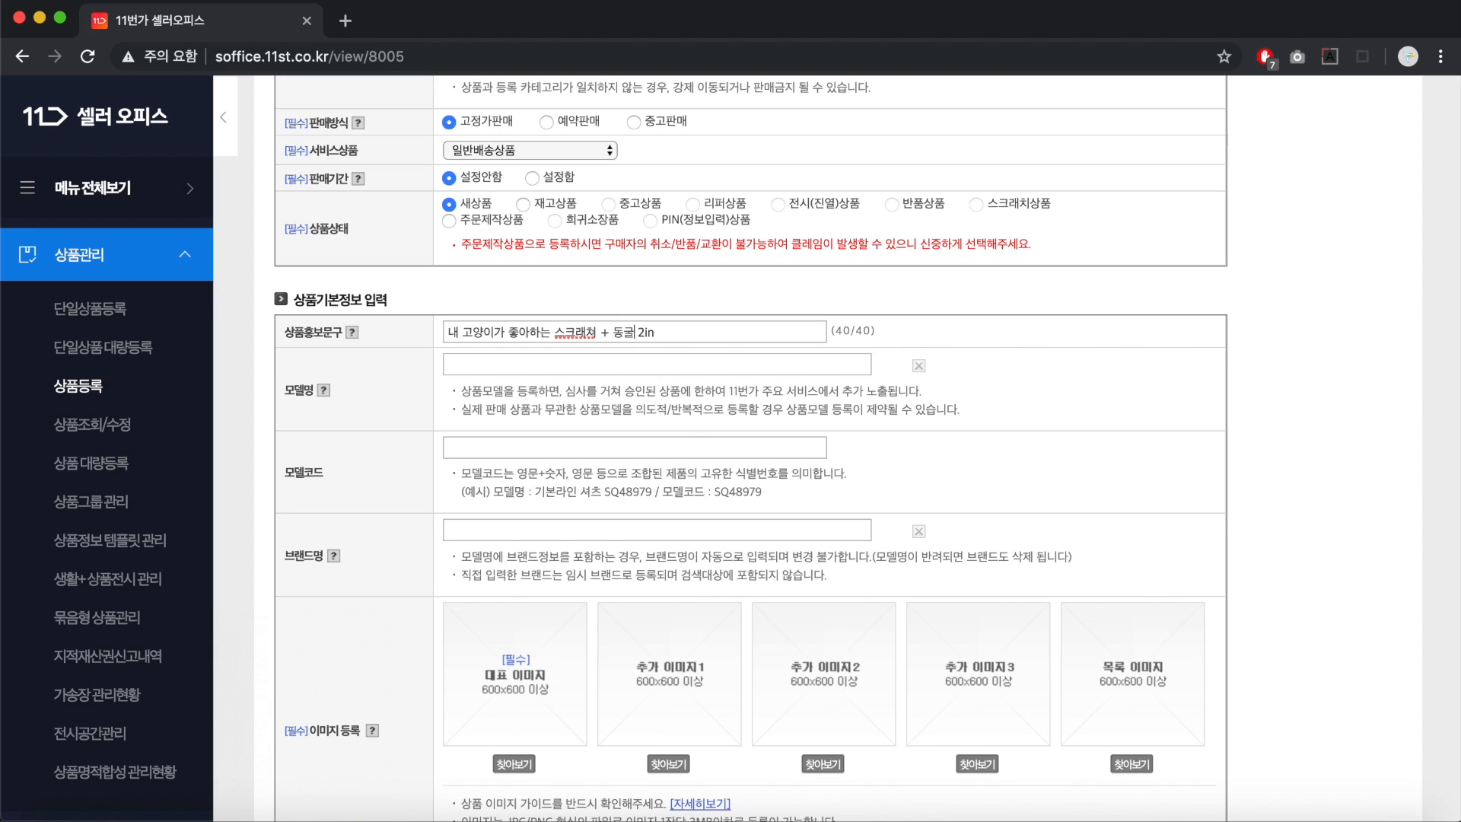
key("alt+Left")
key("BackSpace")
key("alt+Left")
key("BackSpace")
Open the model name registration window (모델명 등록) for the 모델명 entry.
left_click(675, 364)
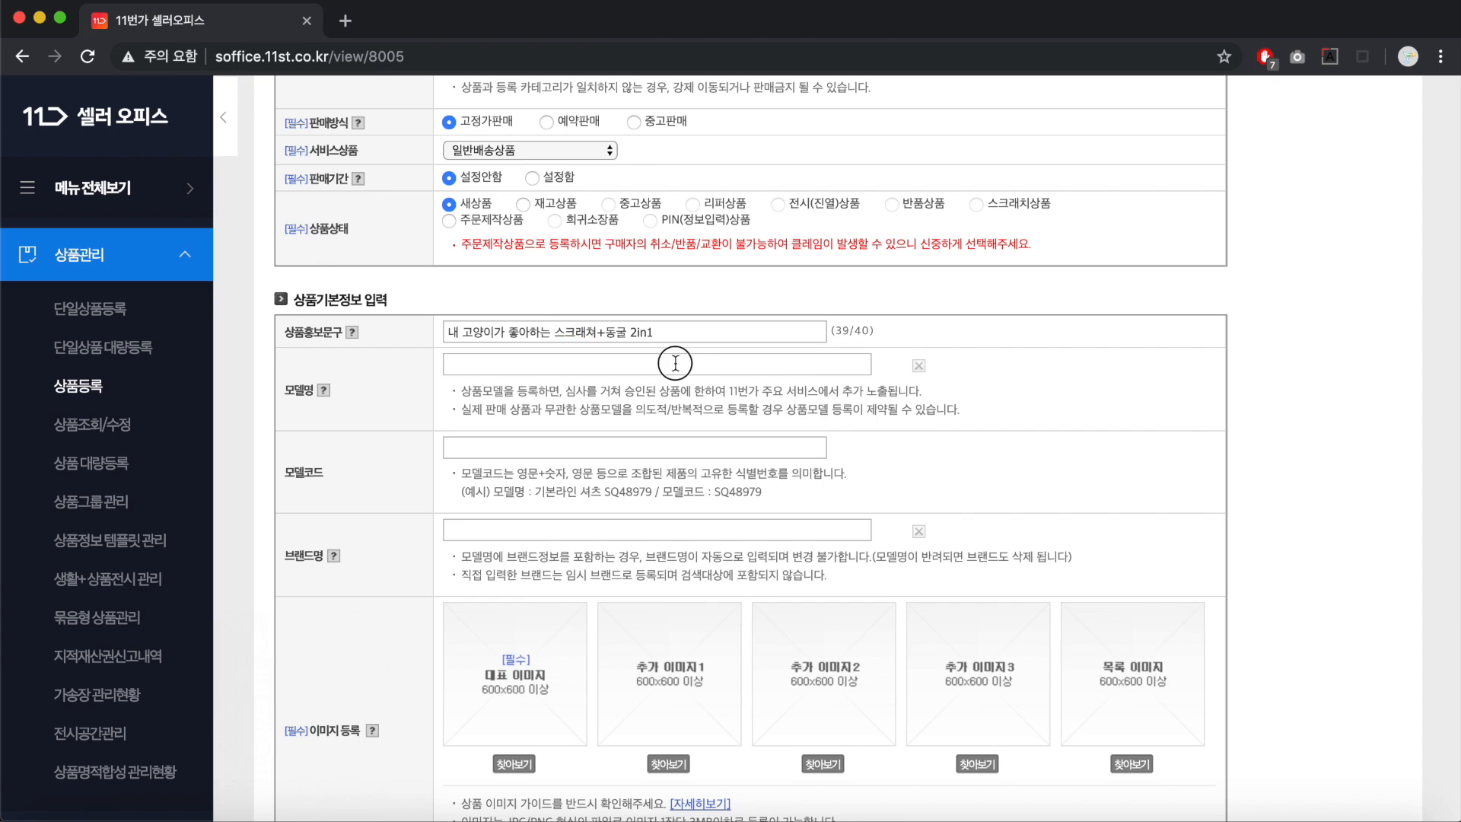
key("super+w")
left_click(308, 395)
left_click(360, 388)
left_click(522, 366)
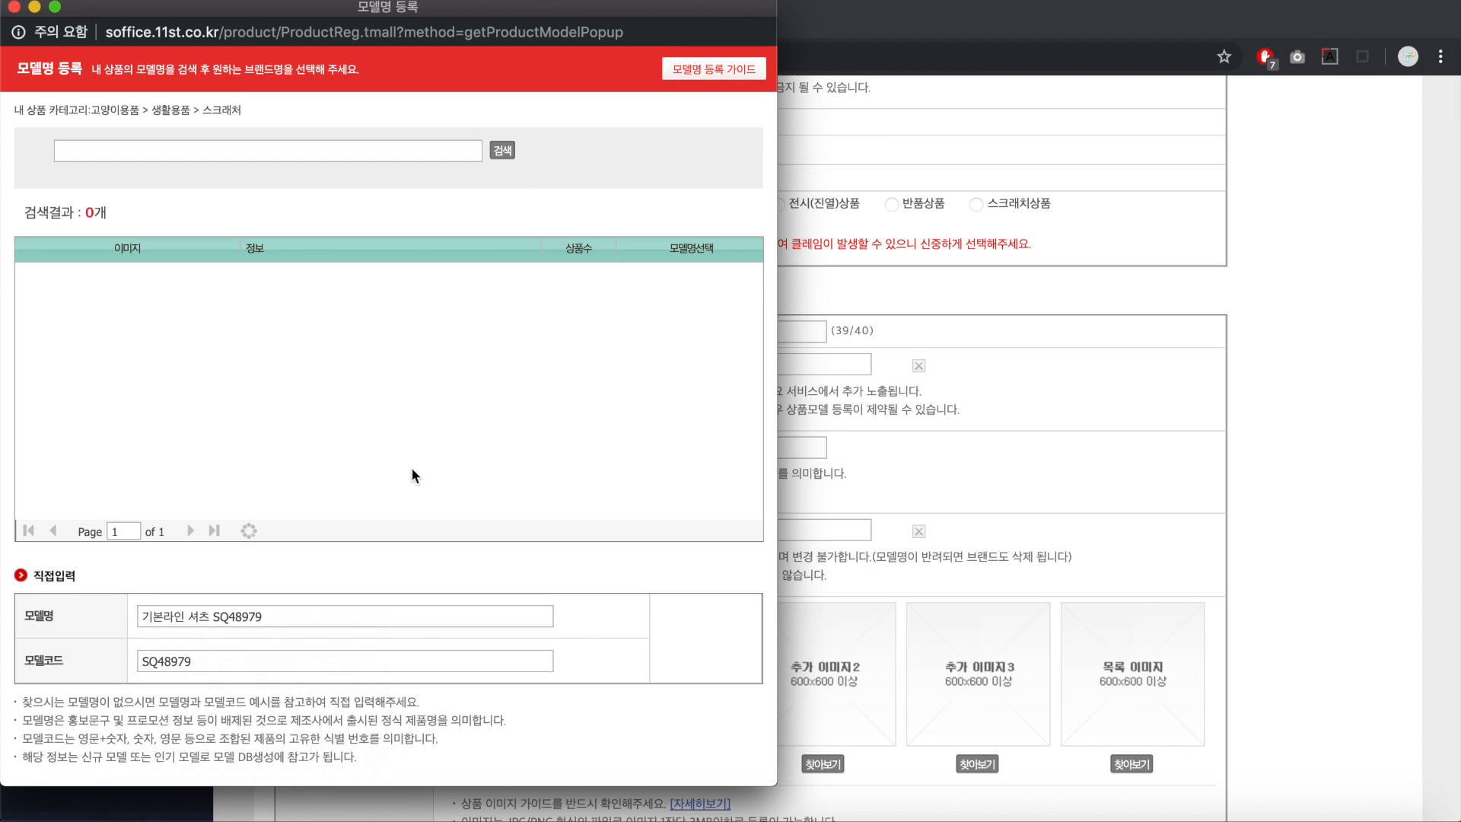
Replace the sample model name in the direct entry section (직접입력) with "자동차 스크래쳐".
left_click(339, 623)
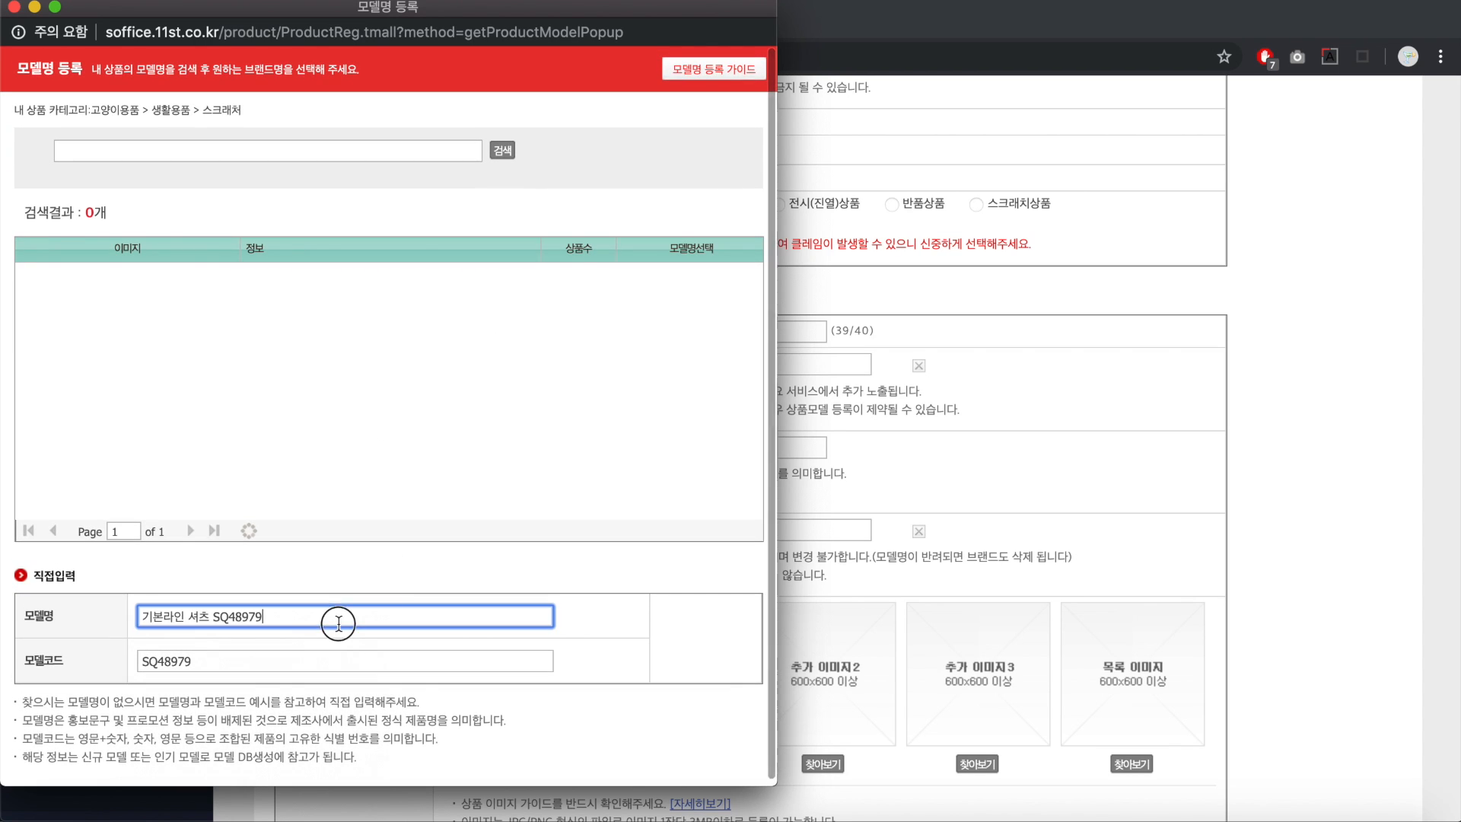
key("super+a")
key("BackSpace")
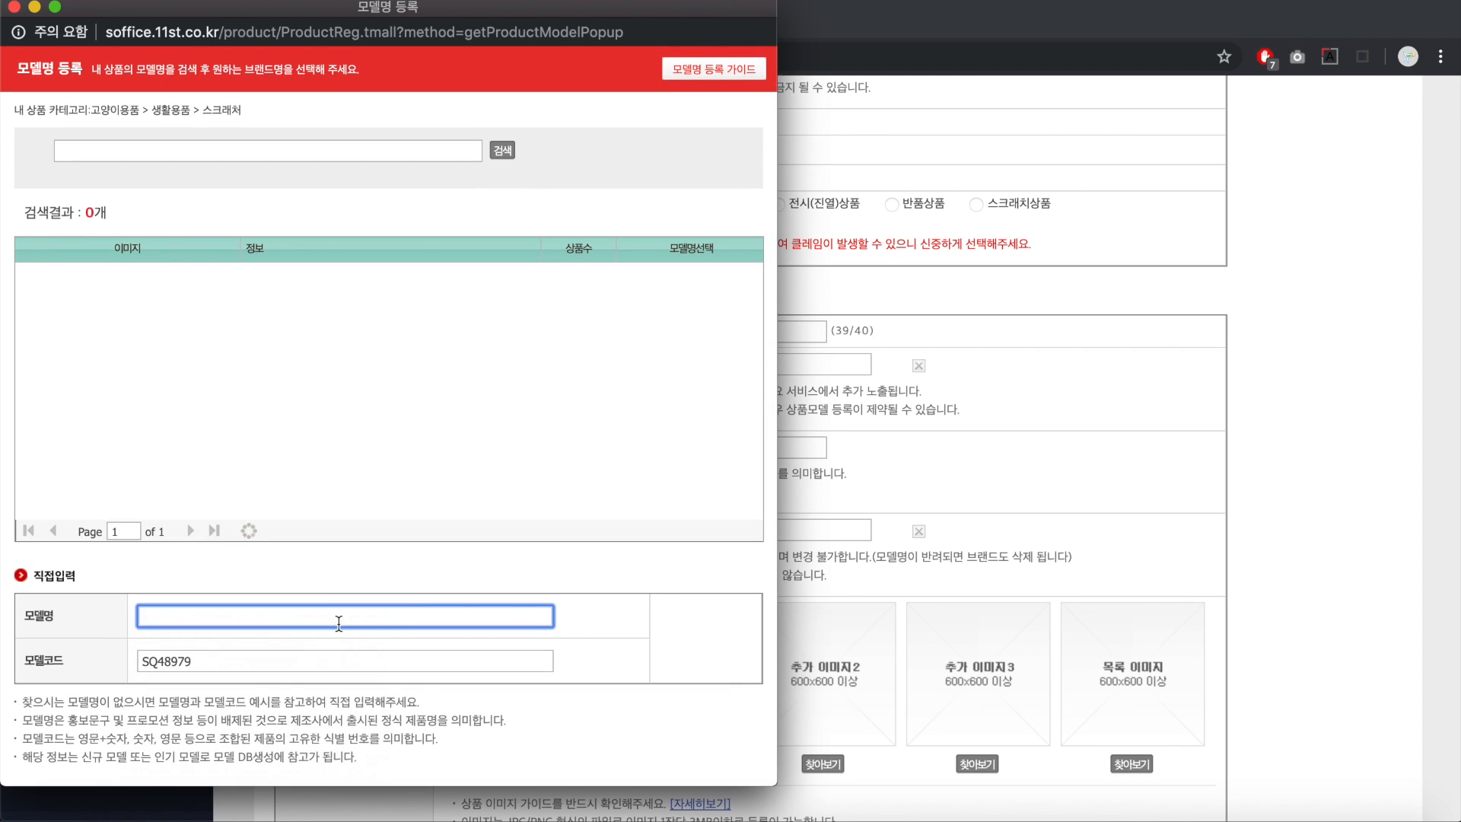
type("자동차 스크래쳐 용품")
key("BackSpace")
key("BackSpace")
key("BackSpace")
key("Tab")
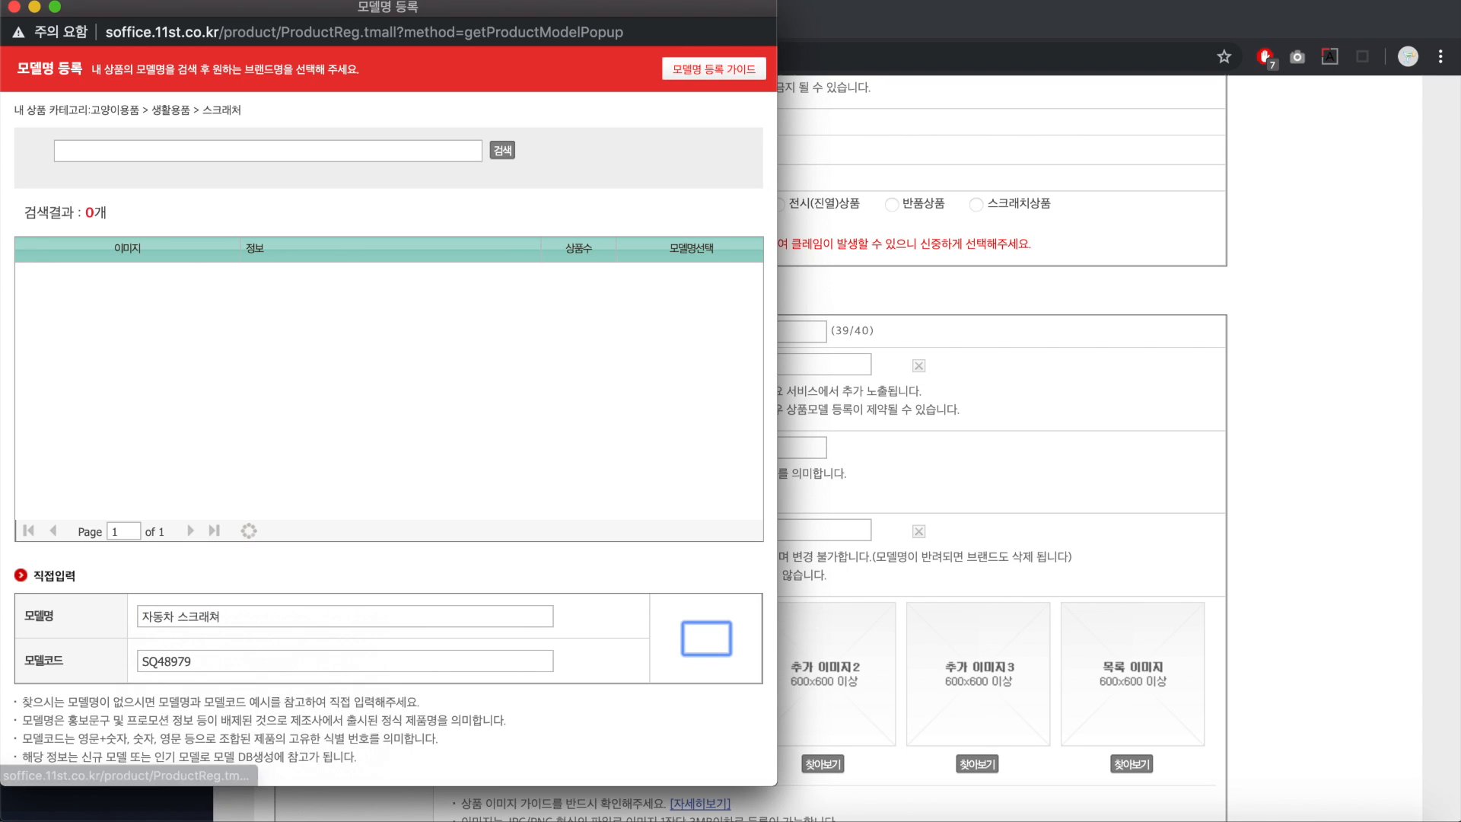
Set the model code (모델코드) to P16 and register the directly entered model name and code.
key("Tab")
type("P16")
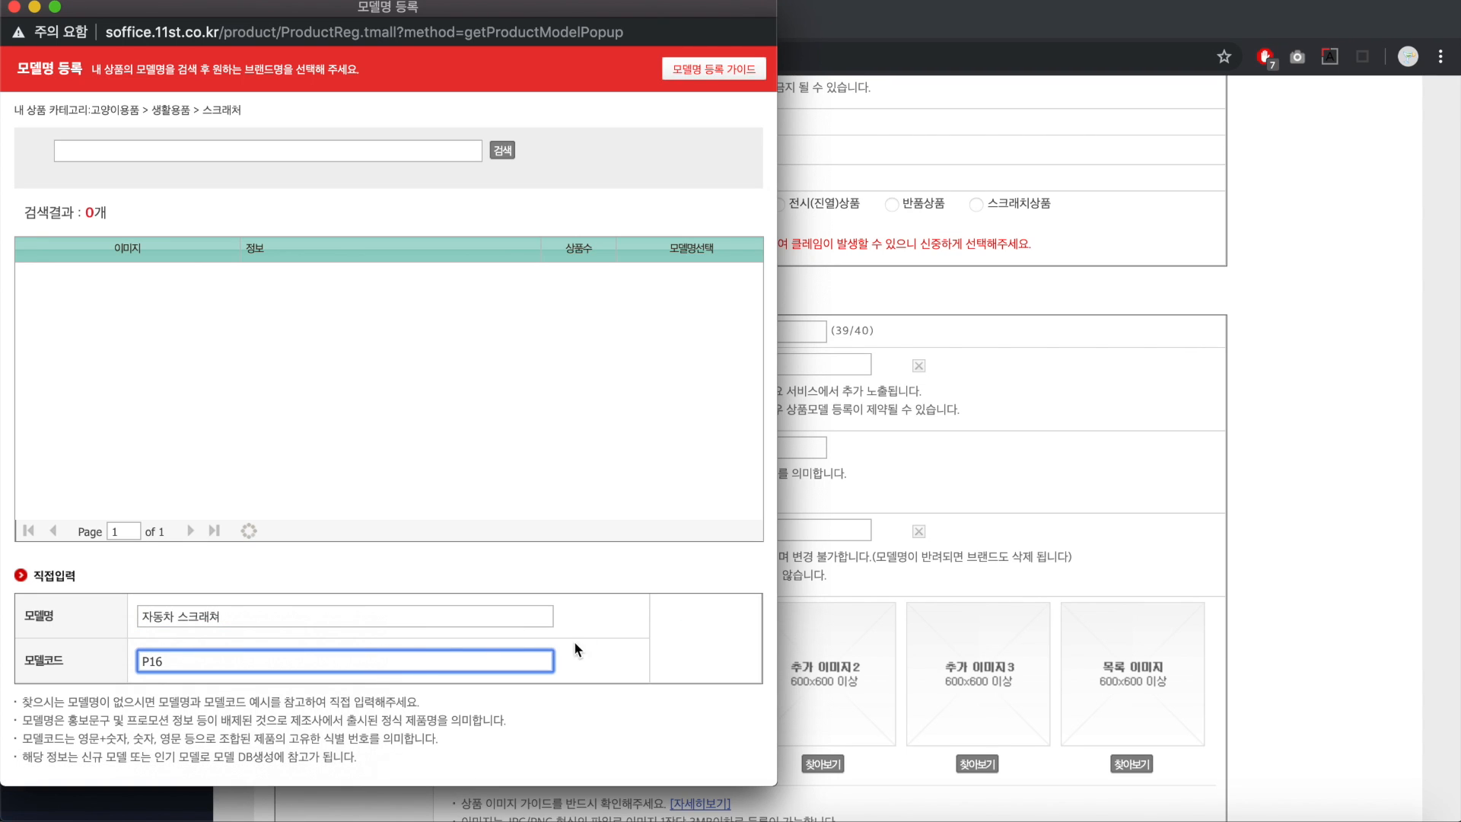
scroll(608, 635, "down", 1)
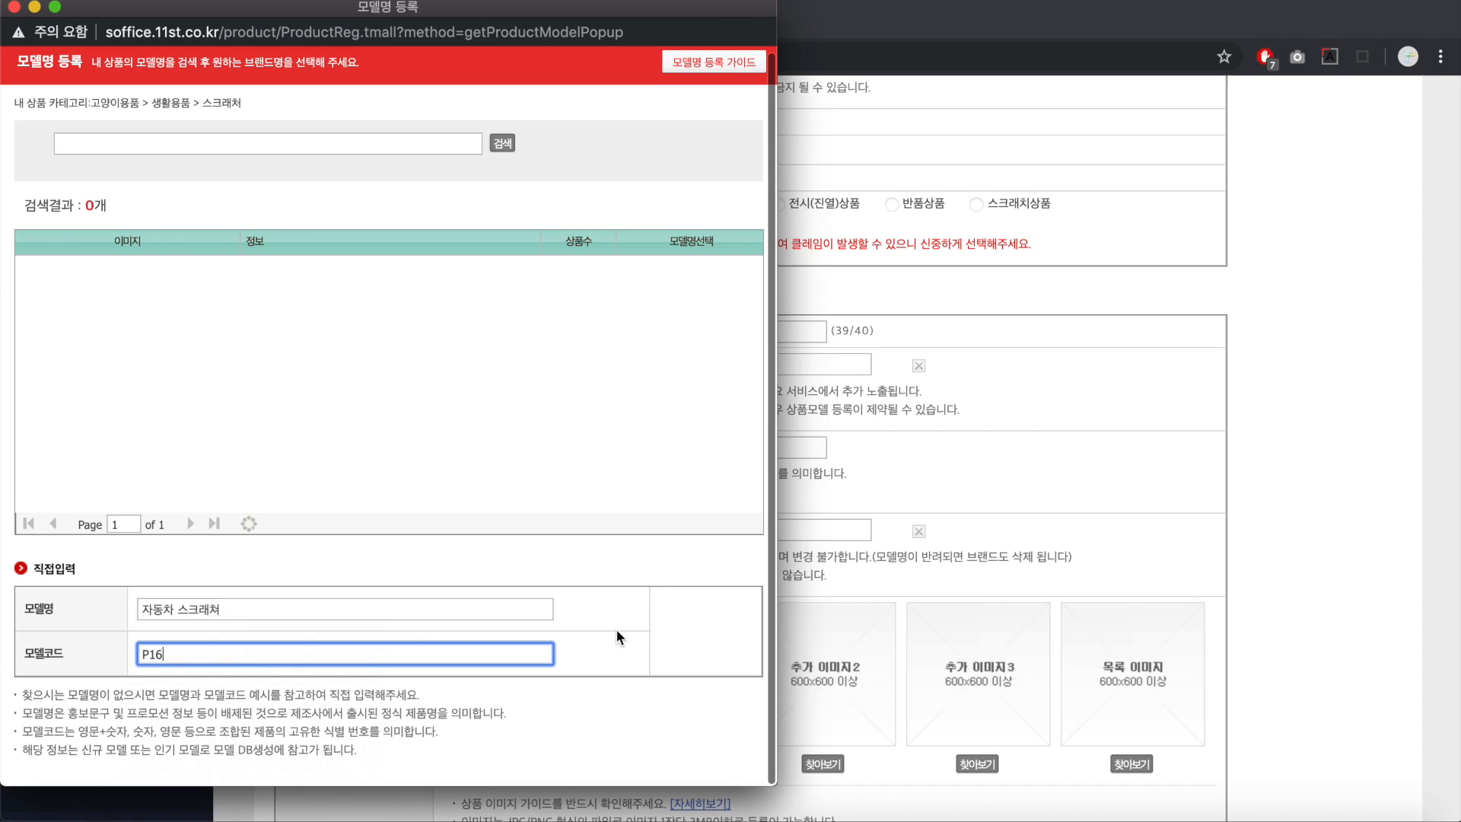
left_click(709, 646)
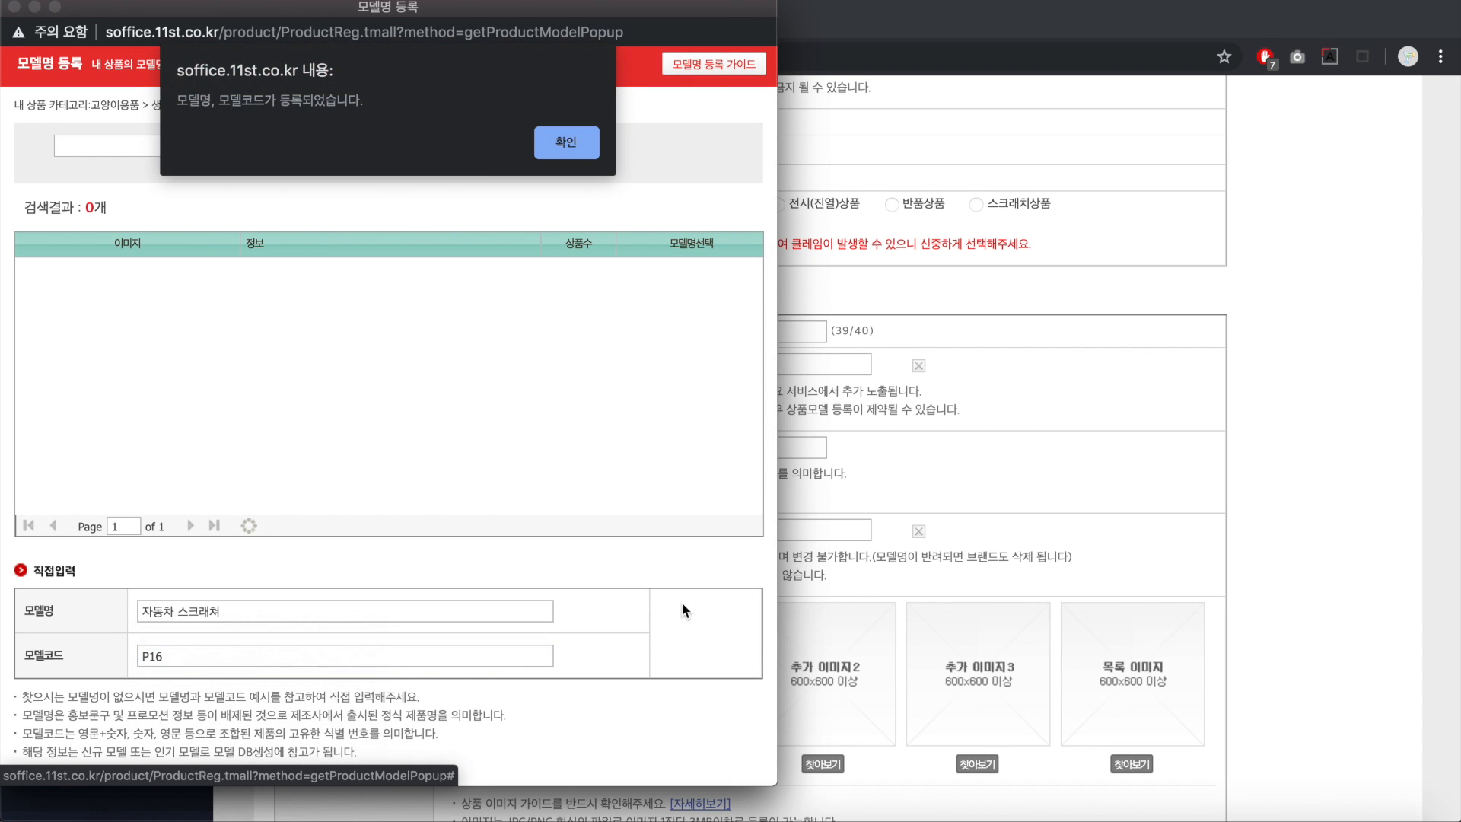
key("Return")
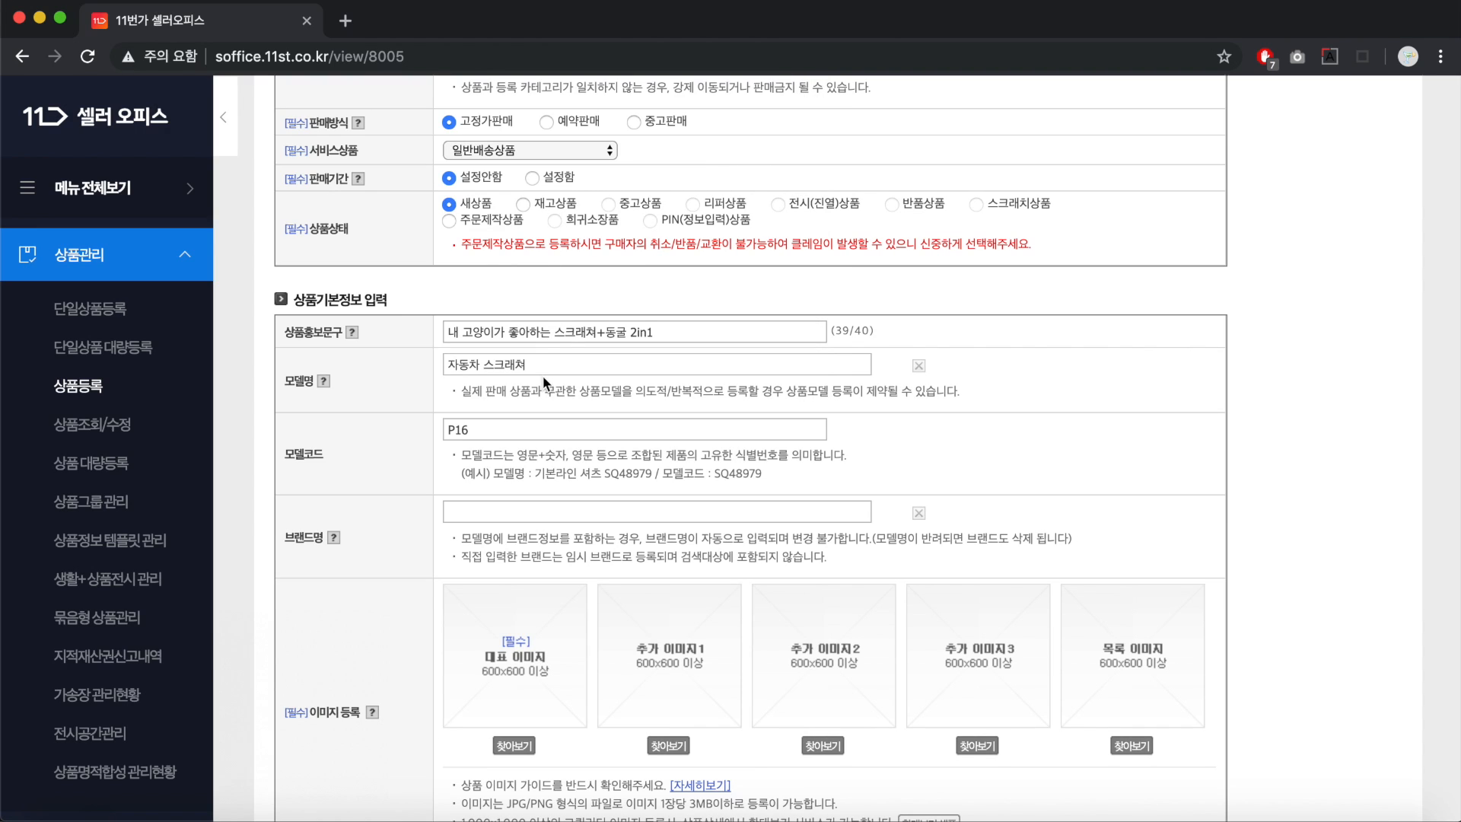
Register the brand name (브랜드명) as "엔터콘" through direct entry in the brand registration window.
left_click(533, 509)
scroll(772, 424, "down", 3)
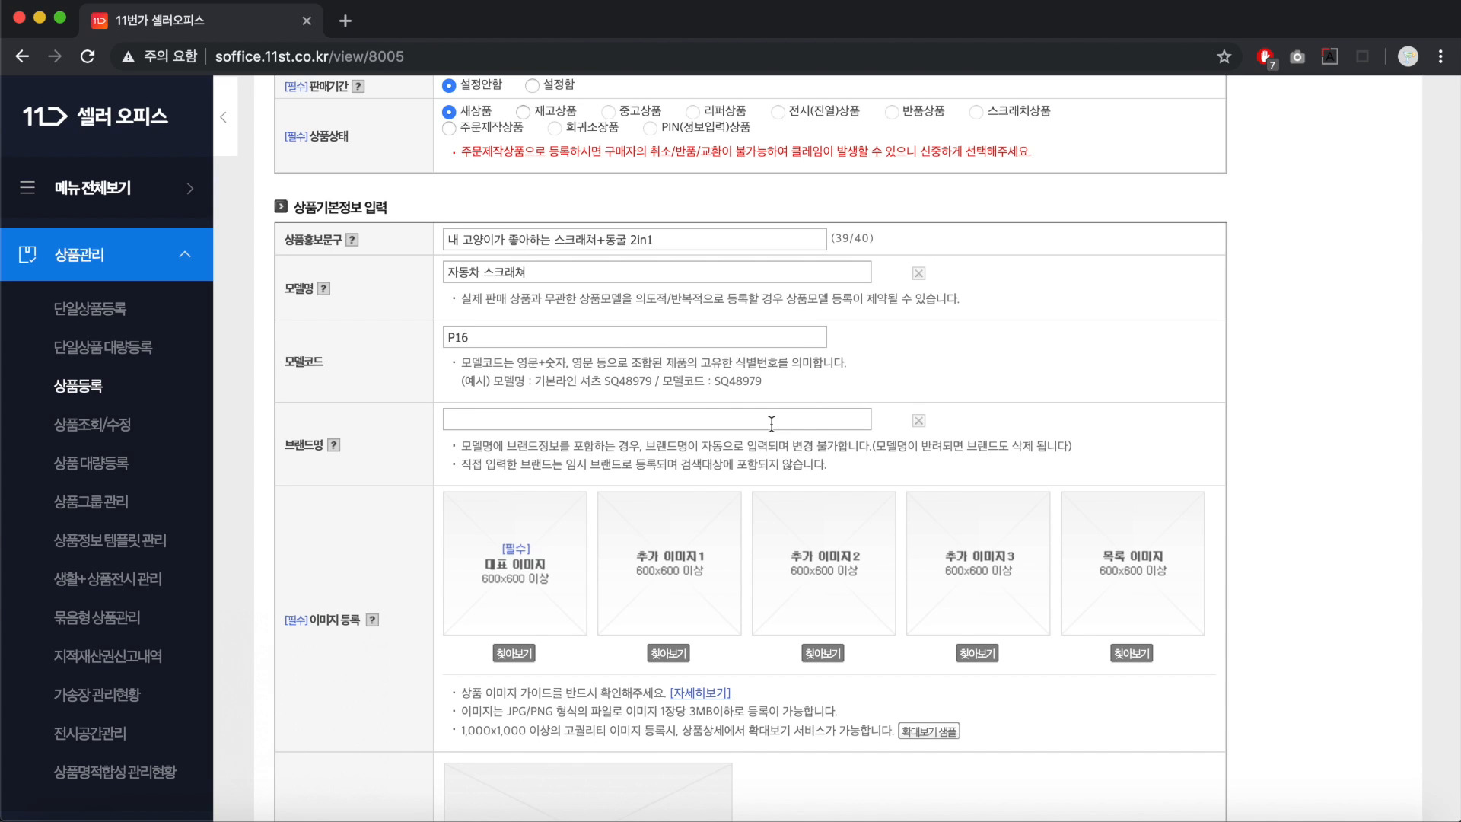
left_click(897, 423)
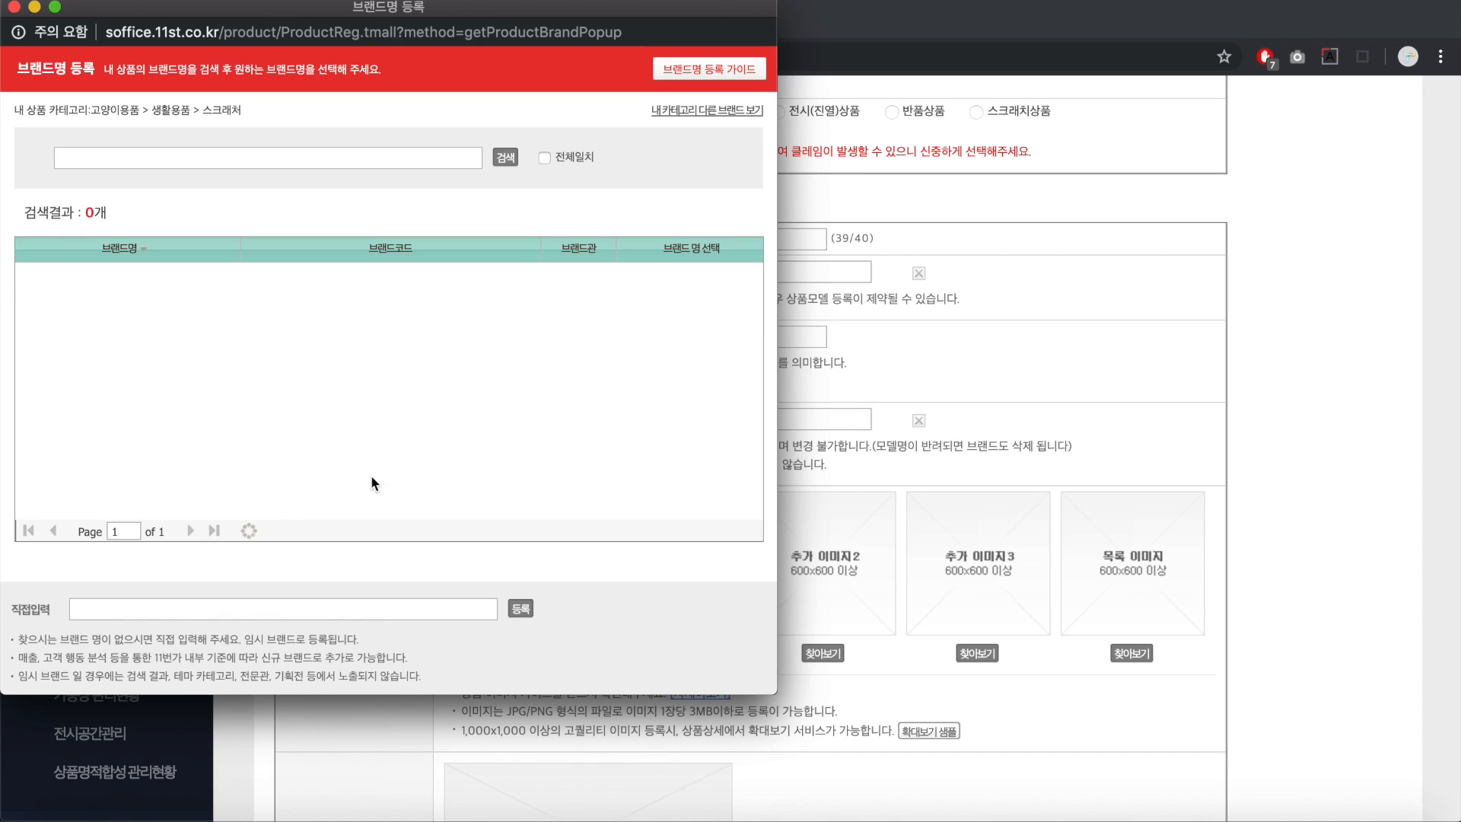
left_click(350, 605)
scroll(350, 603, "down", 1)
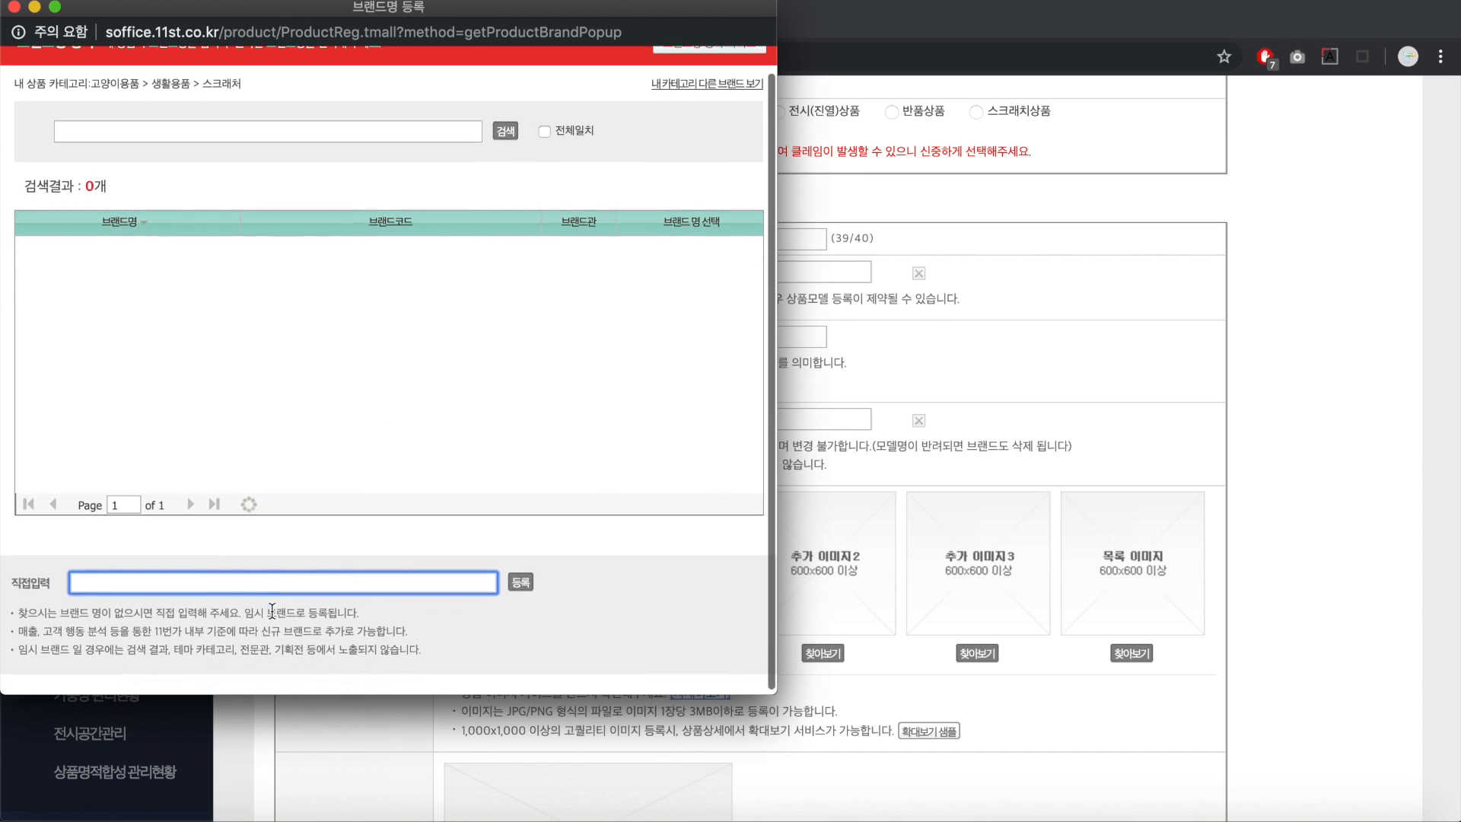
type("ㅇ")
type("엔터콘")
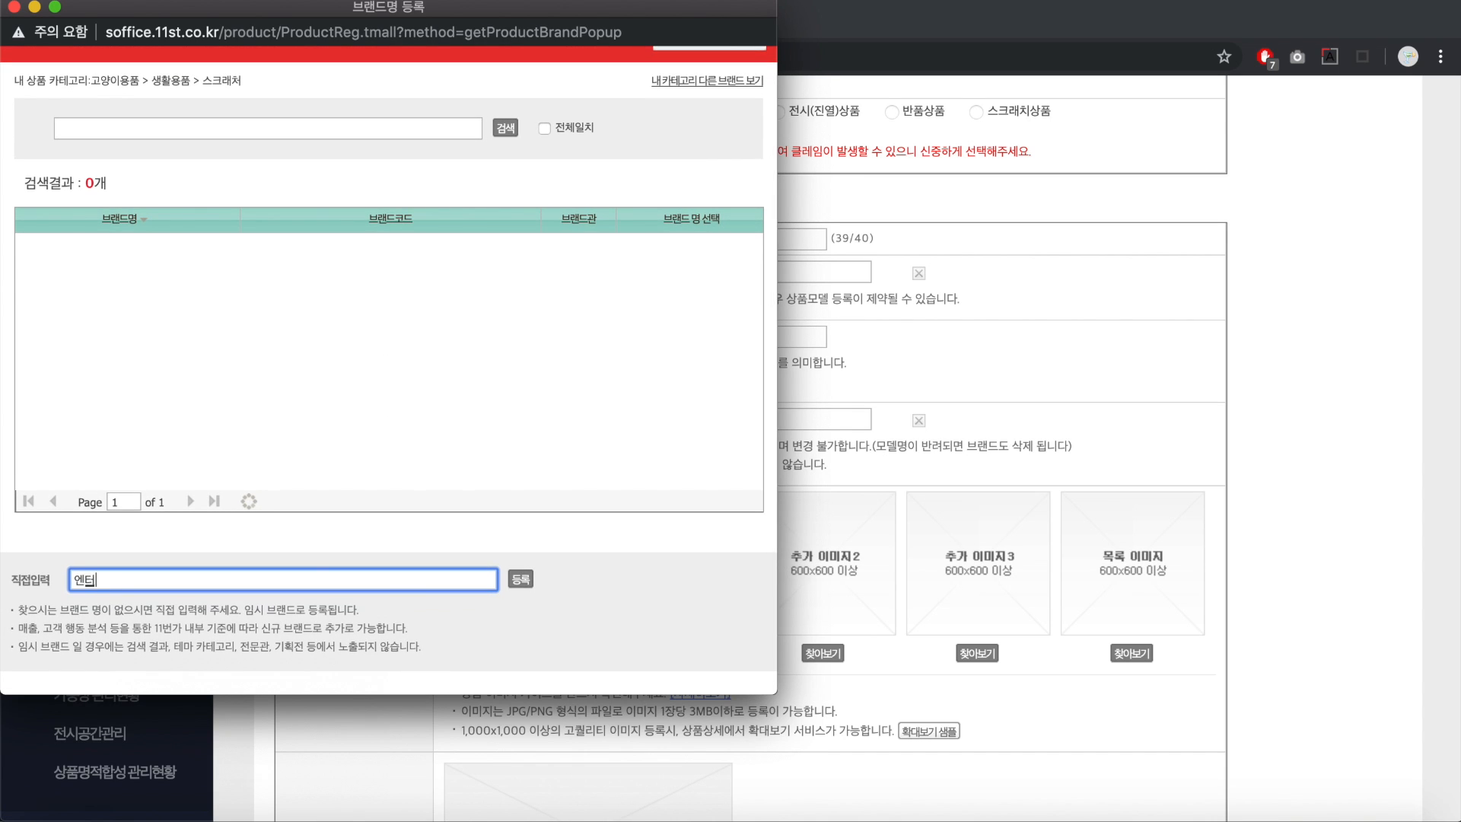
left_click(521, 579)
left_click(566, 143)
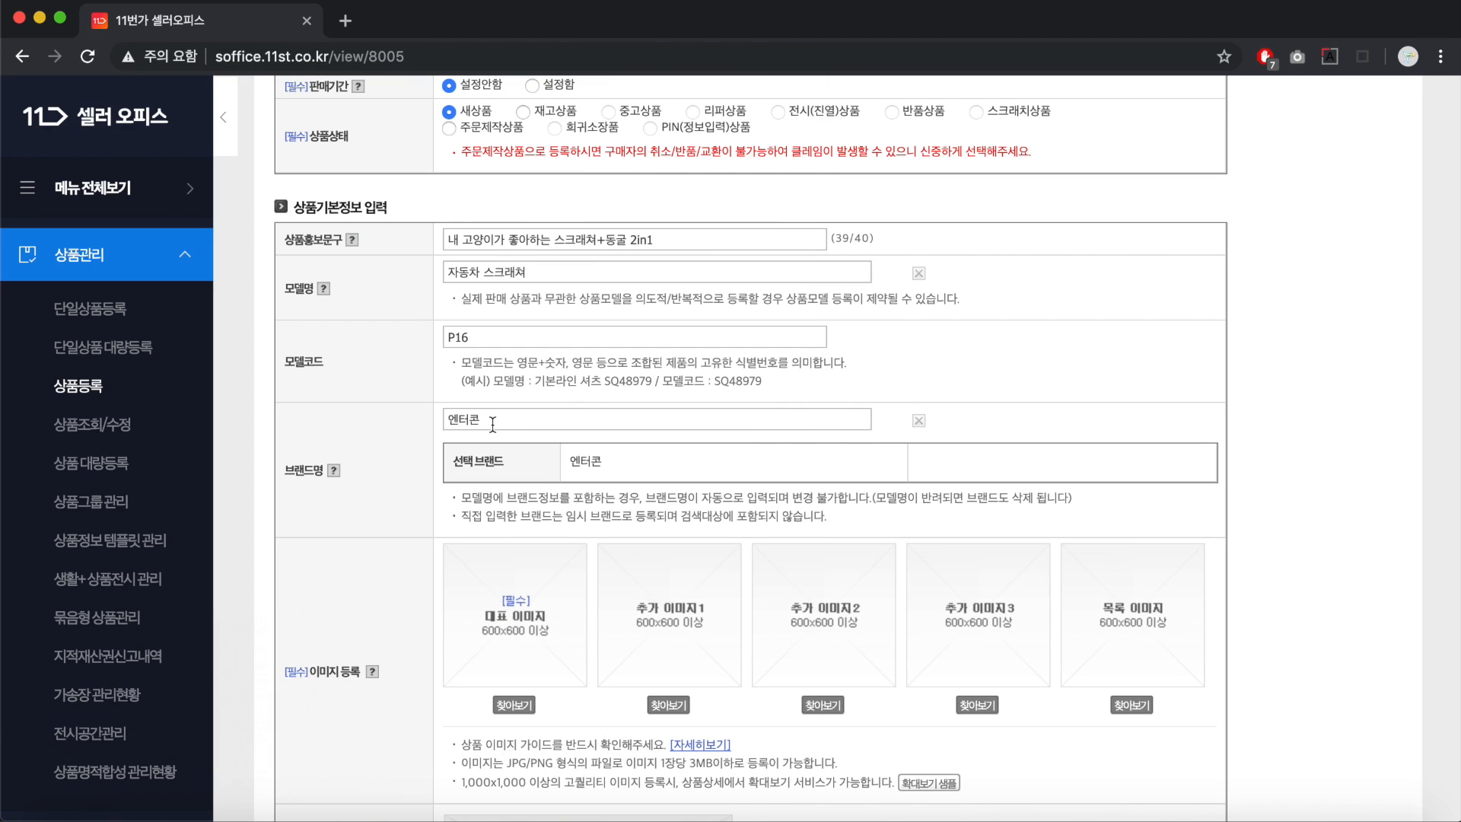
scroll(492, 422, "down", 3)
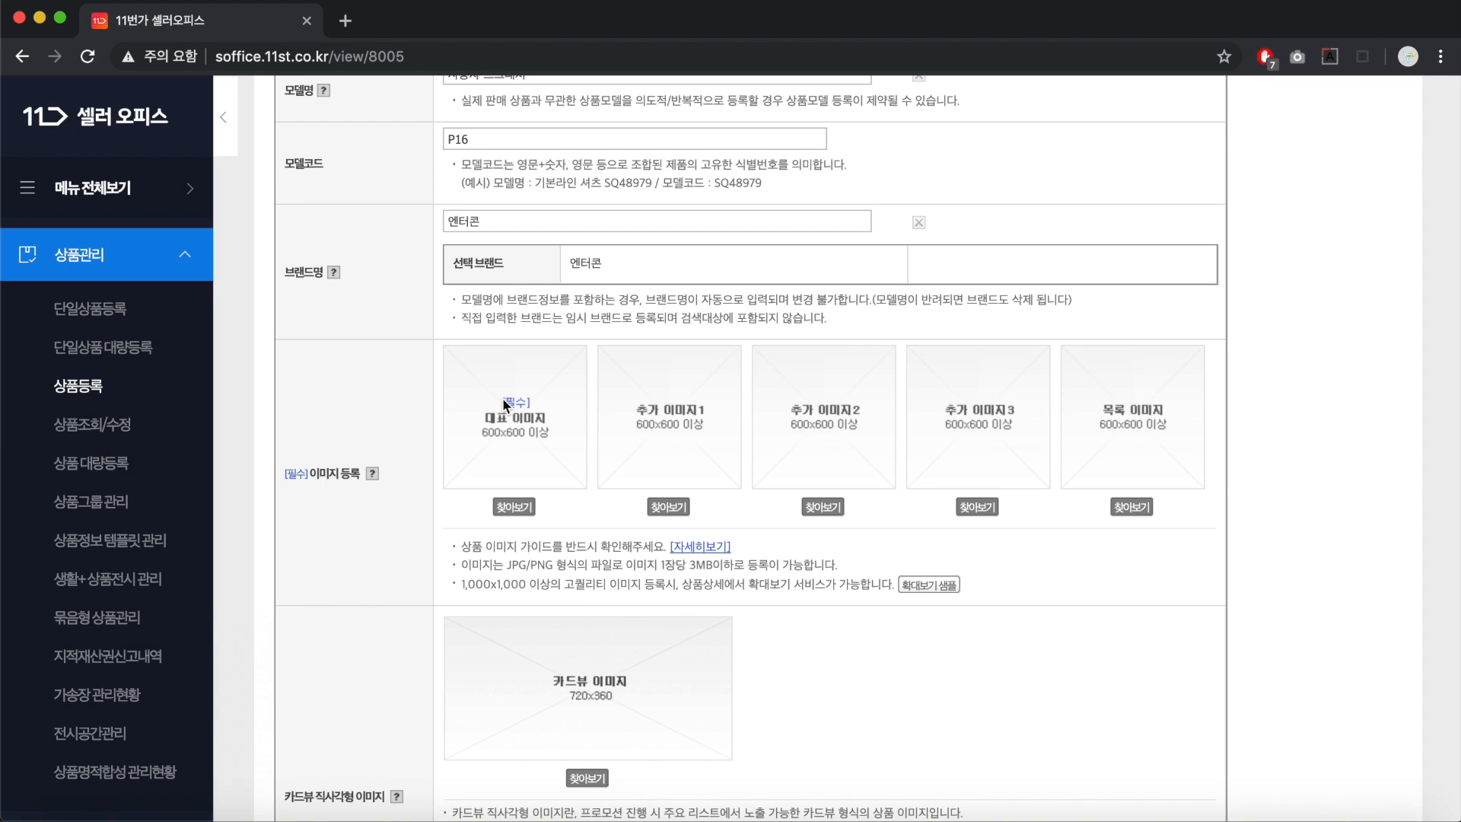
left_click(522, 510)
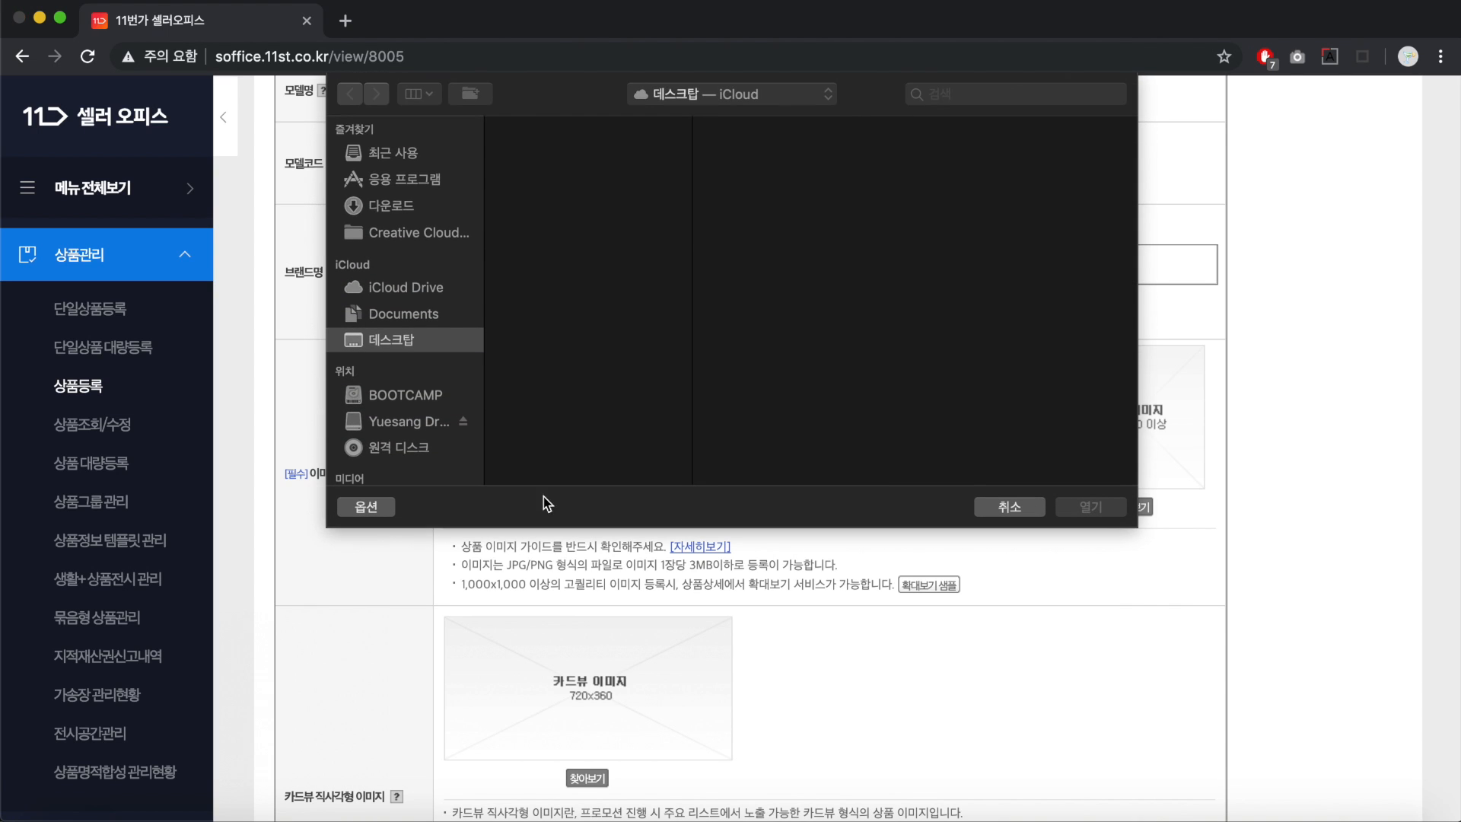
left_click(569, 234)
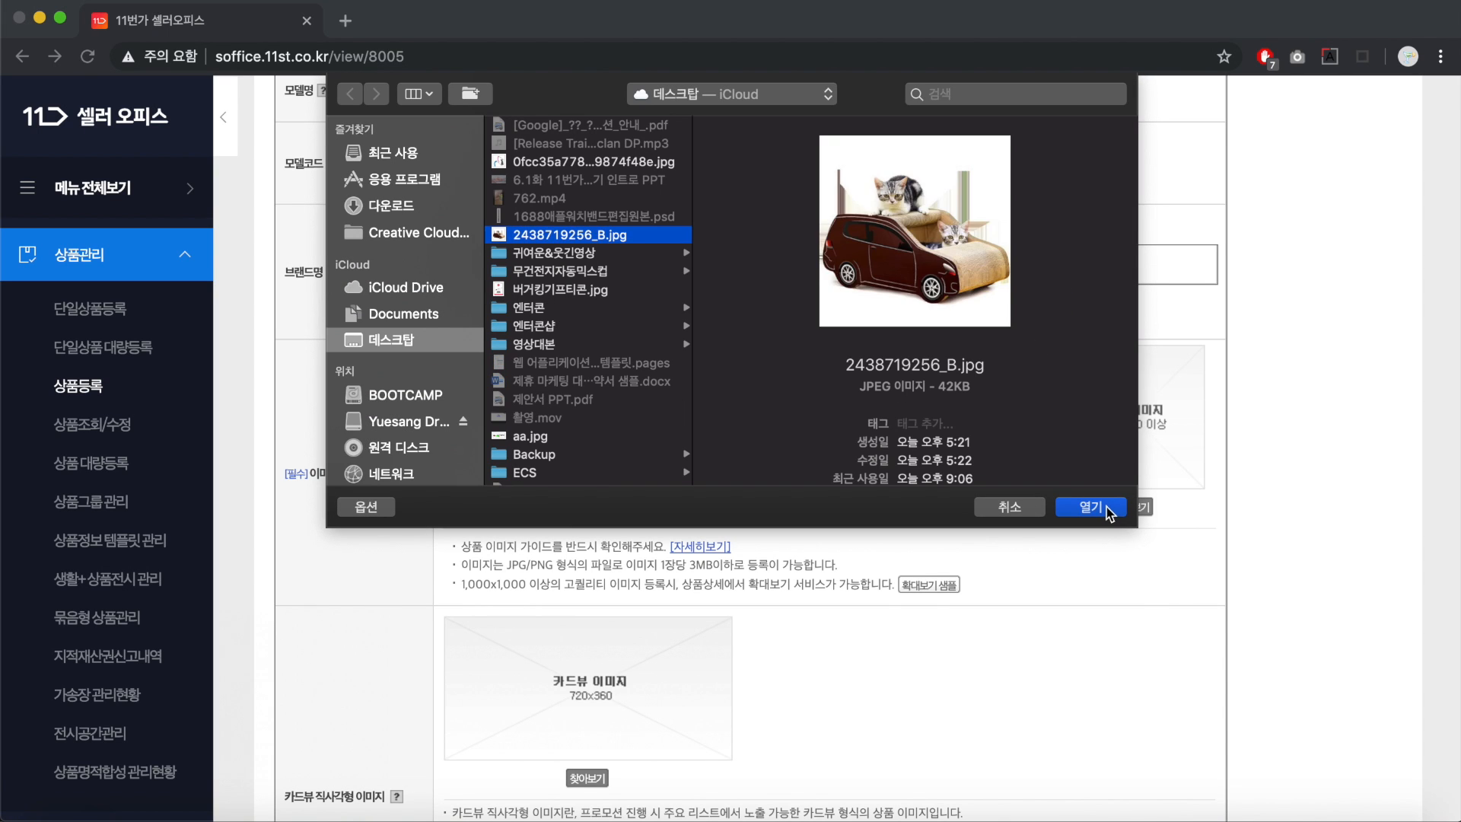
left_click(1090, 506)
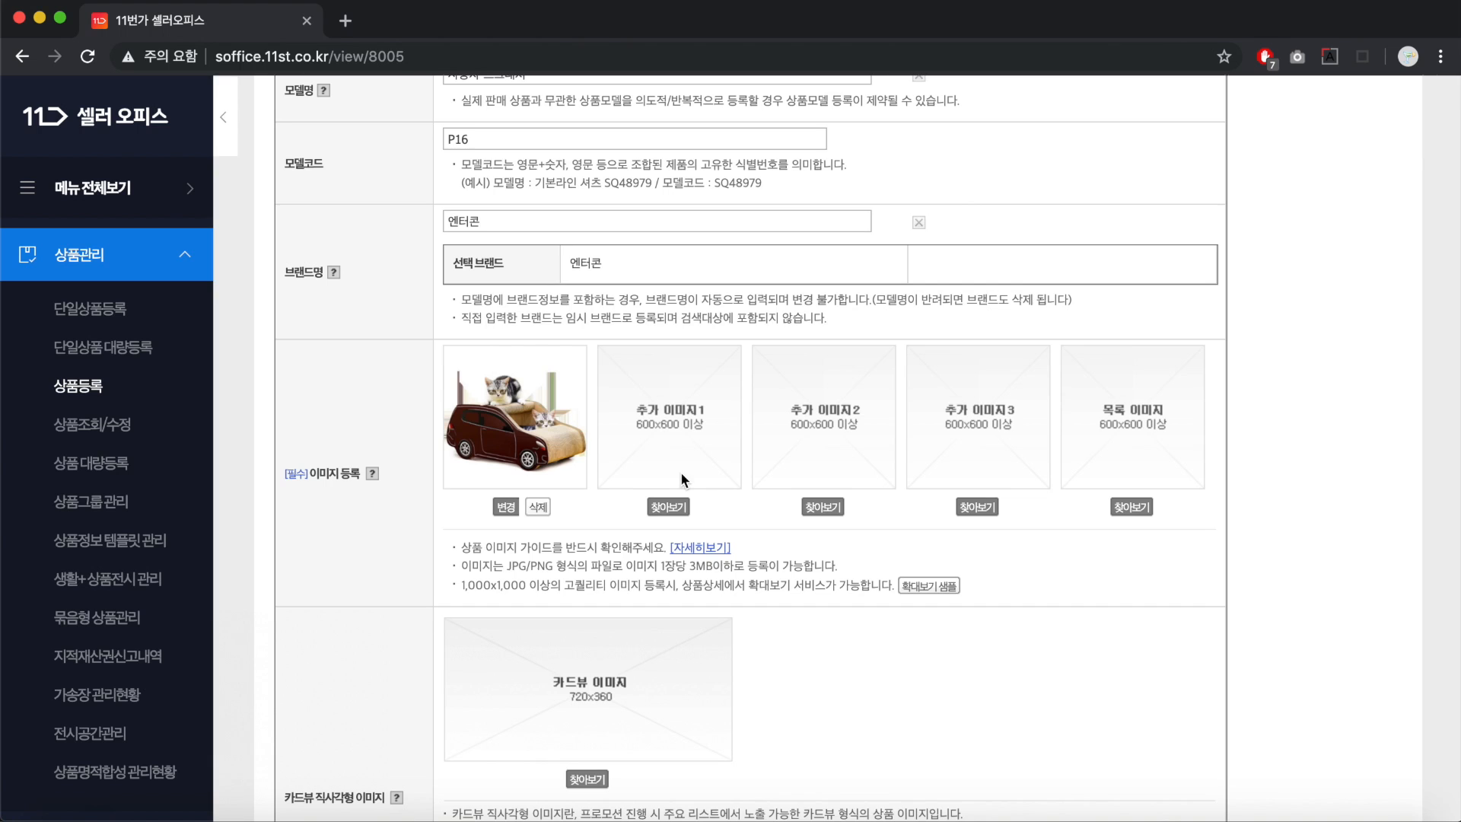
Enter P16 as the seller product code (판매자 상품코드).
scroll(582, 444, "down", 3)
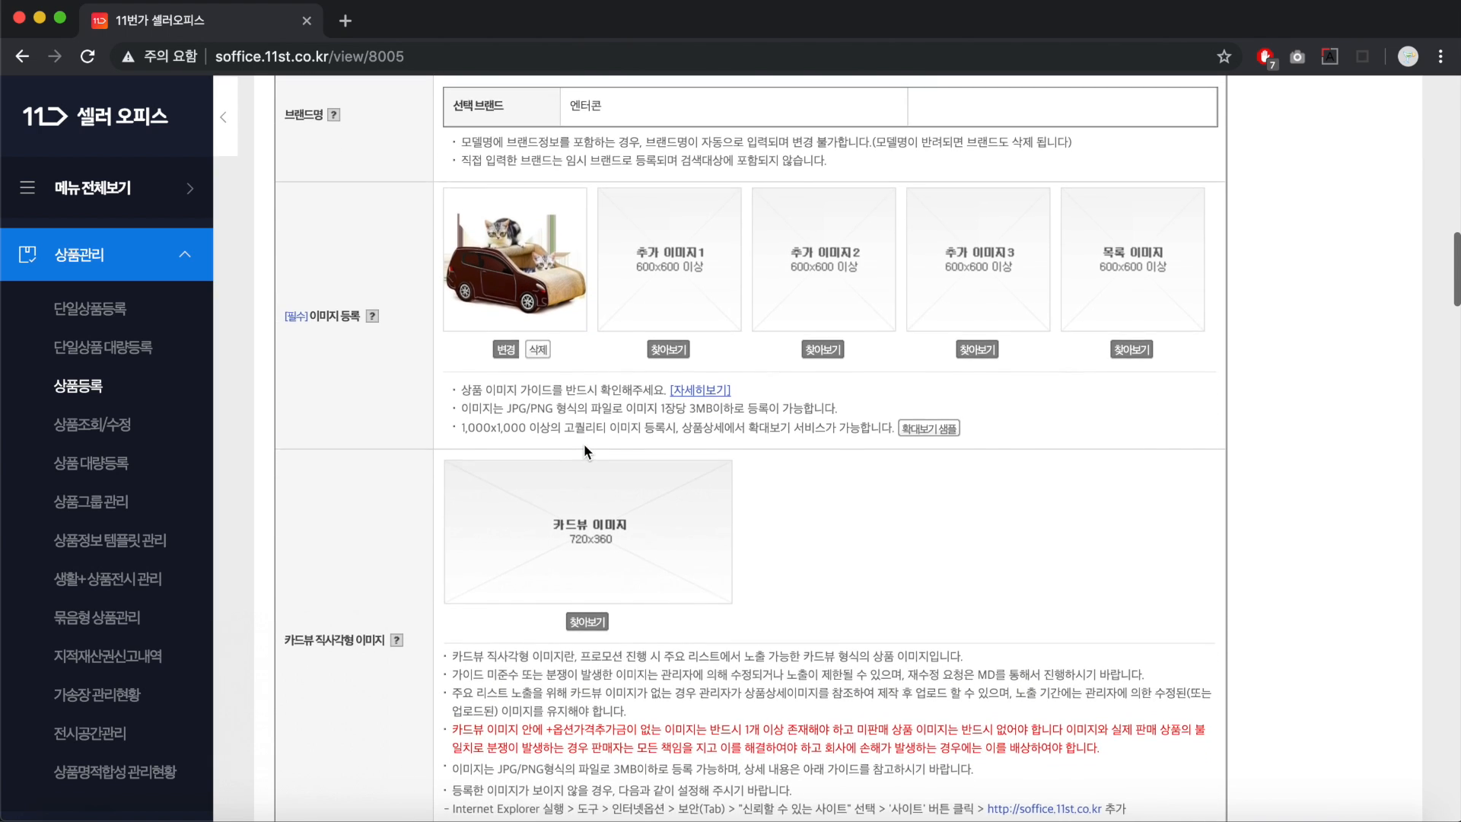
scroll(583, 444, "down", 1)
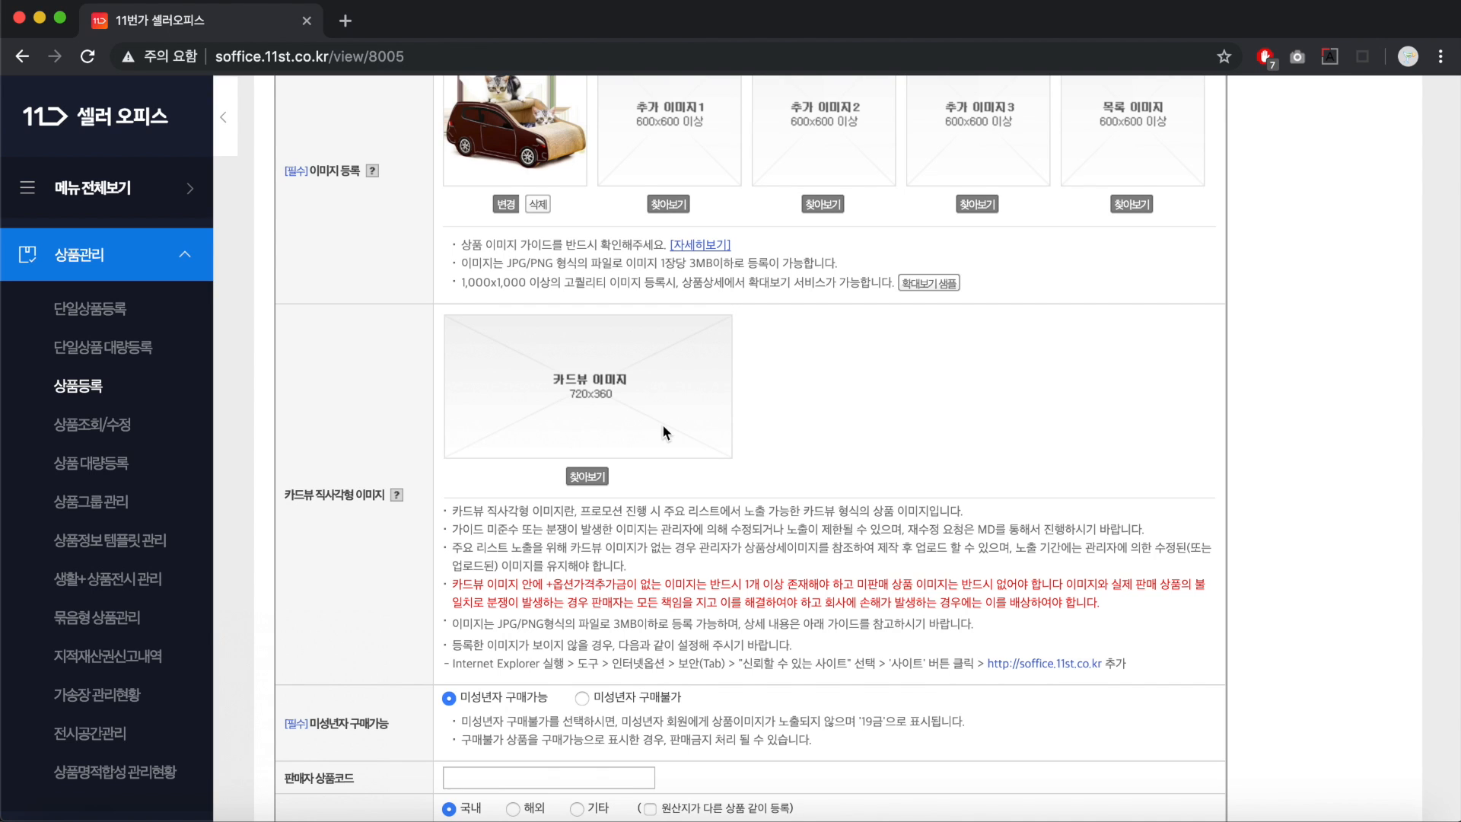
scroll(663, 427, "down", 6)
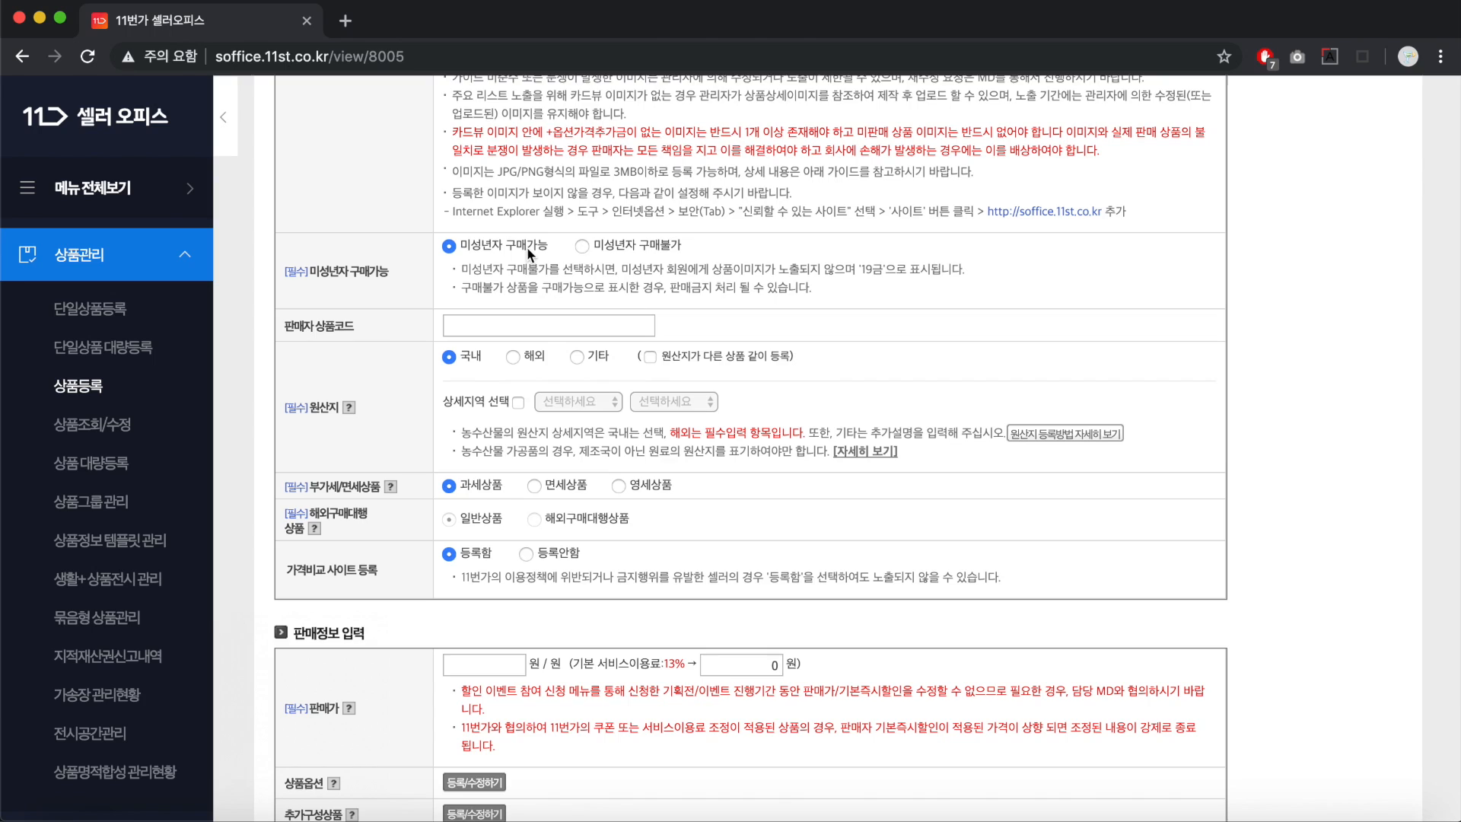
left_click(510, 318)
type("P16")
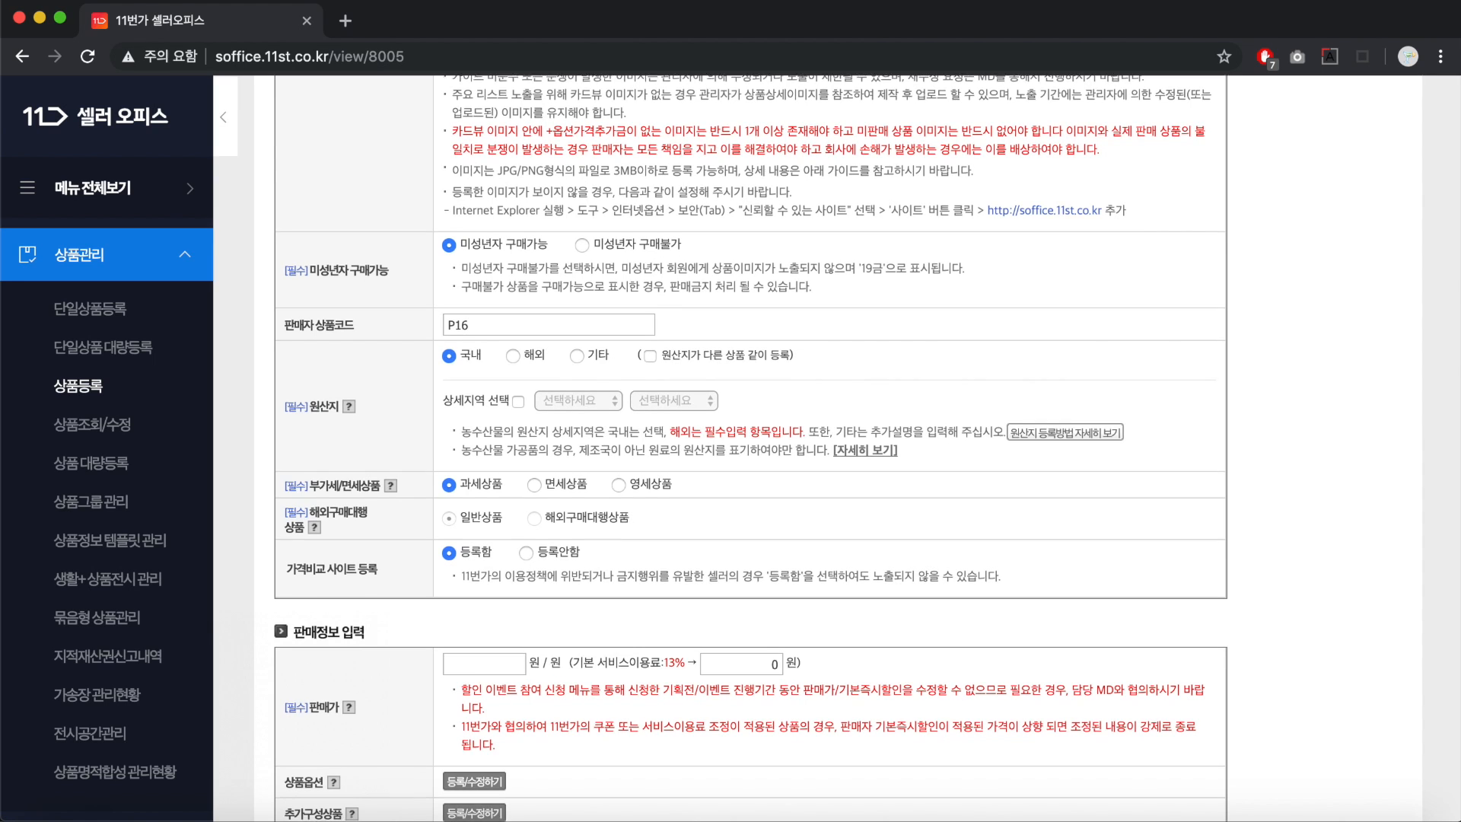
Set the product's origin (원산지) to overseas (해외), with 아시아 as the region and 중국 as the country.
scroll(316, 322, "down", 1)
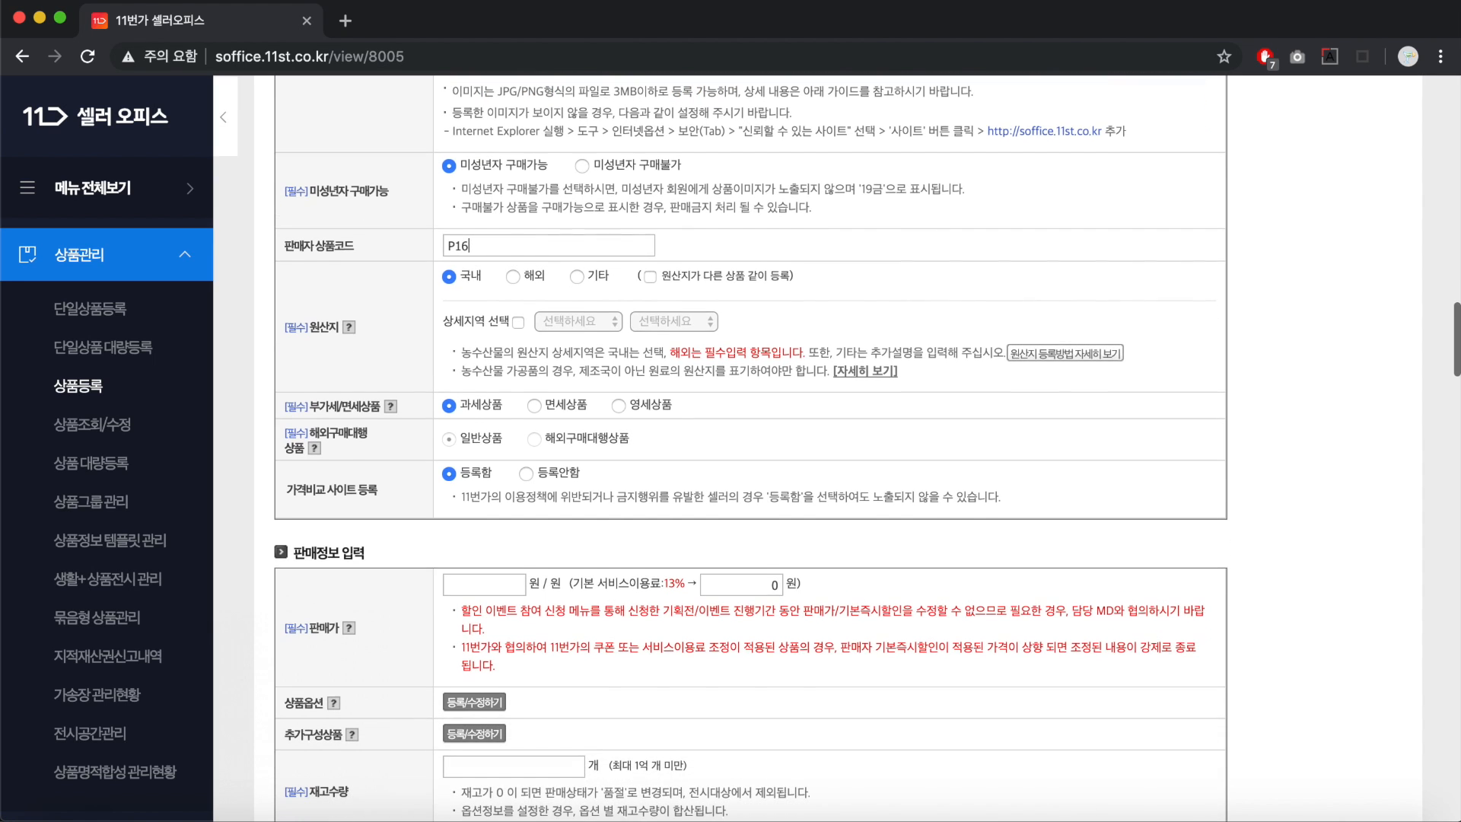
left_click(513, 276)
left_click(575, 322)
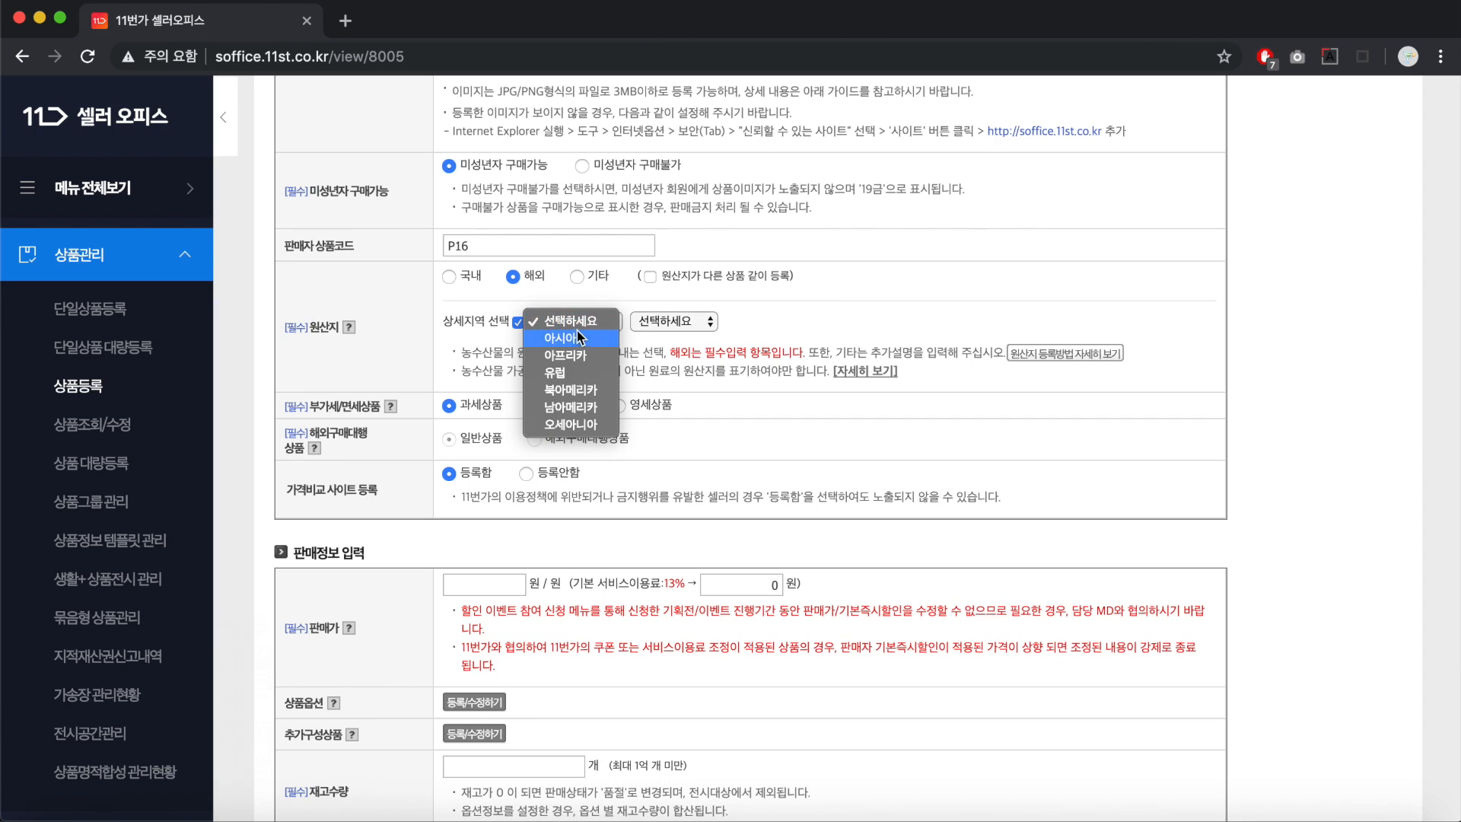
left_click(577, 337)
left_click(642, 326)
scroll(675, 556, "down", 2)
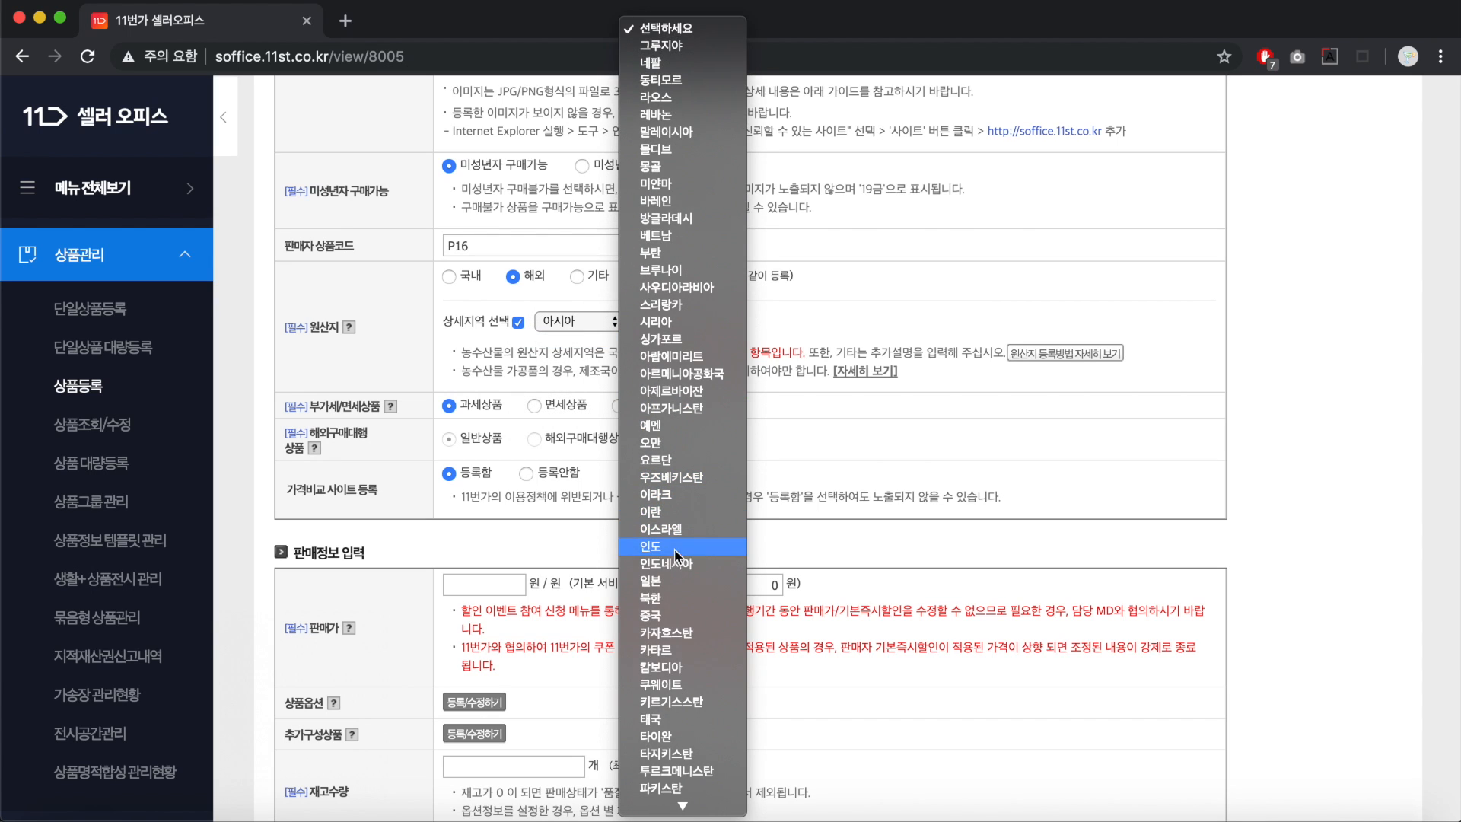
left_click(673, 624)
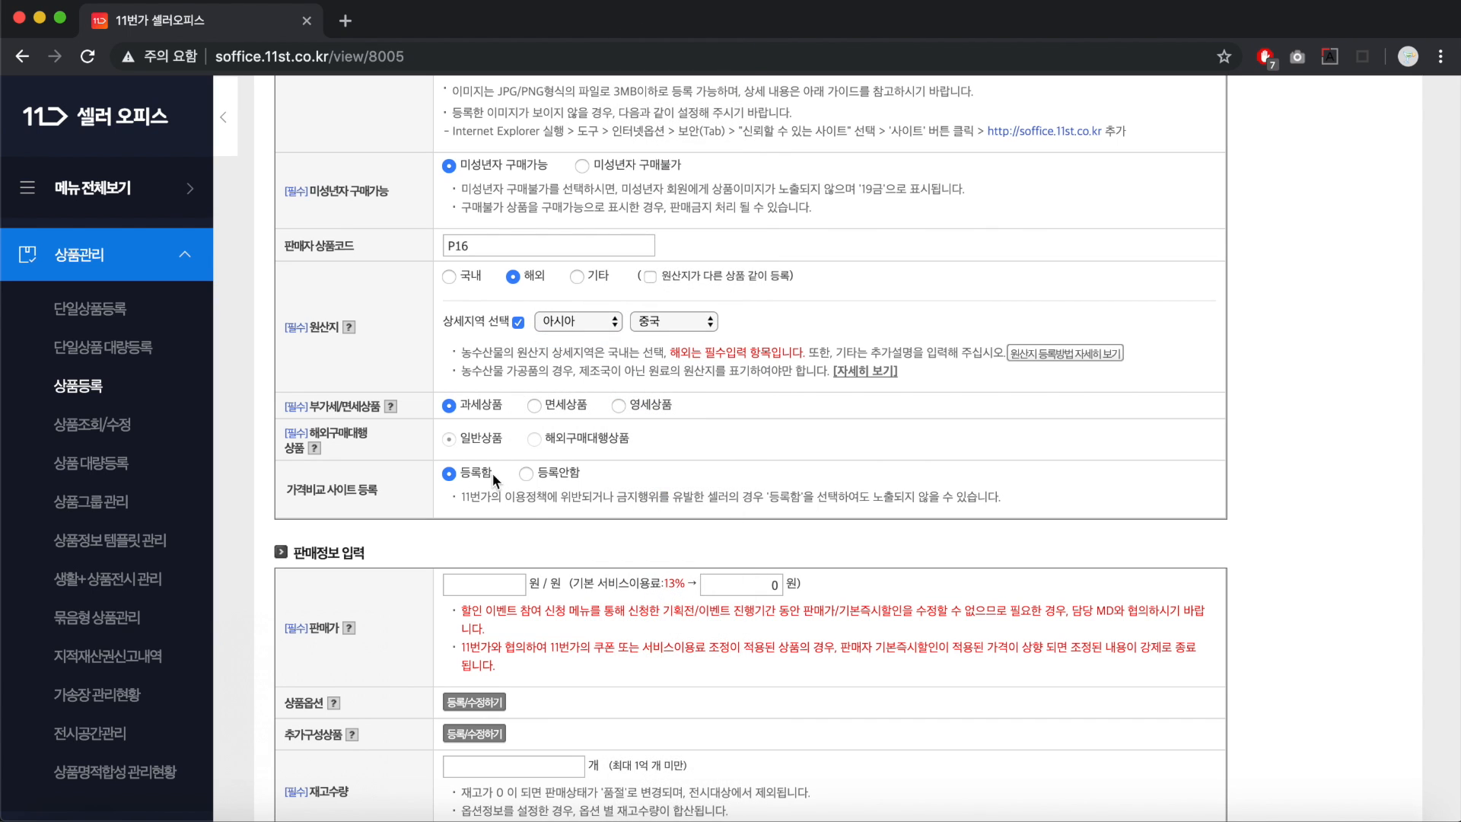
Choose taxable product (과세상품) as the tax status and 등록함 for price comparison site registration.
scroll(508, 474, "down", 1)
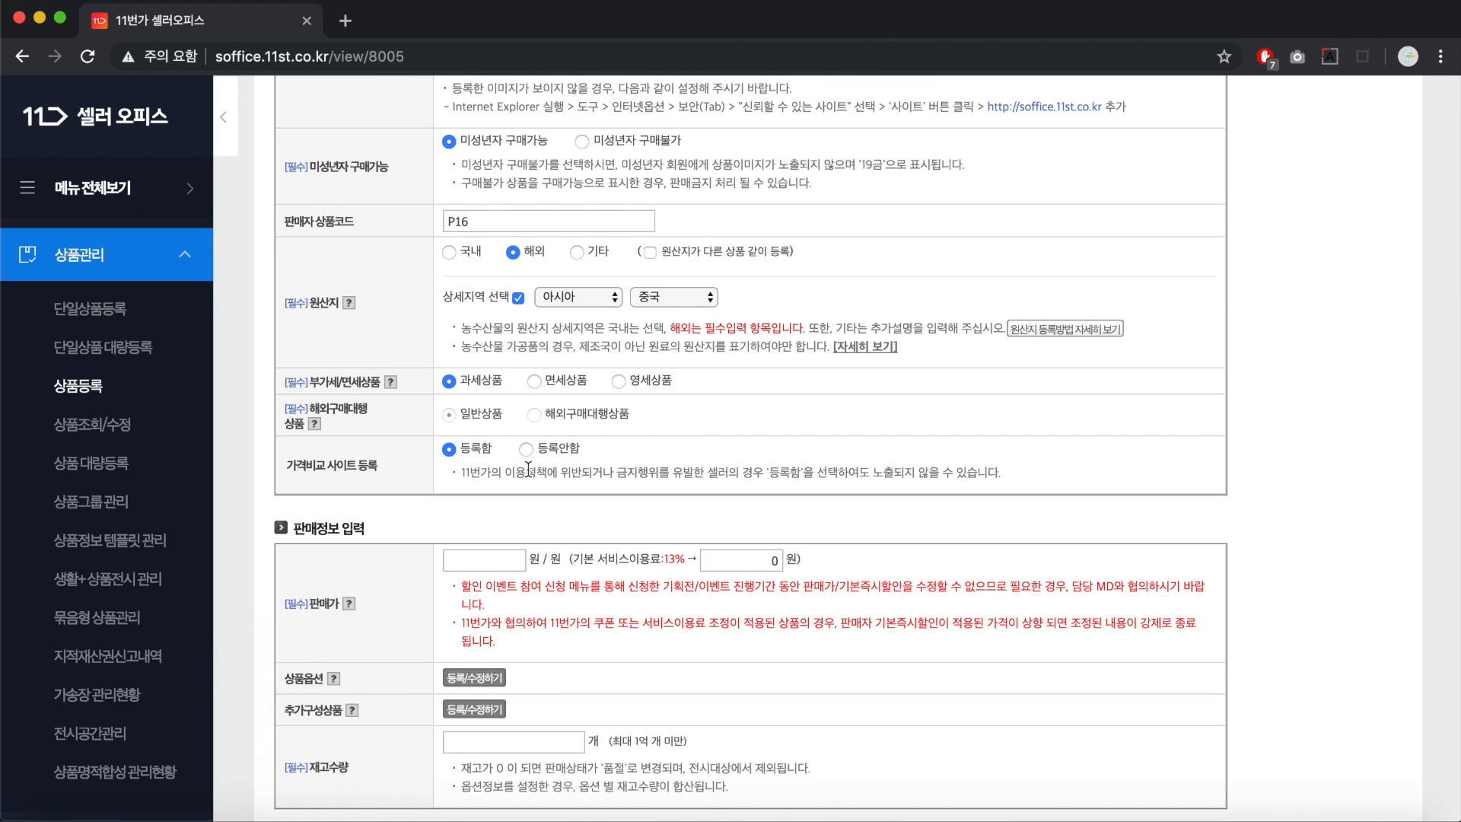
left_click(450, 382)
scroll(472, 377, "down", 1)
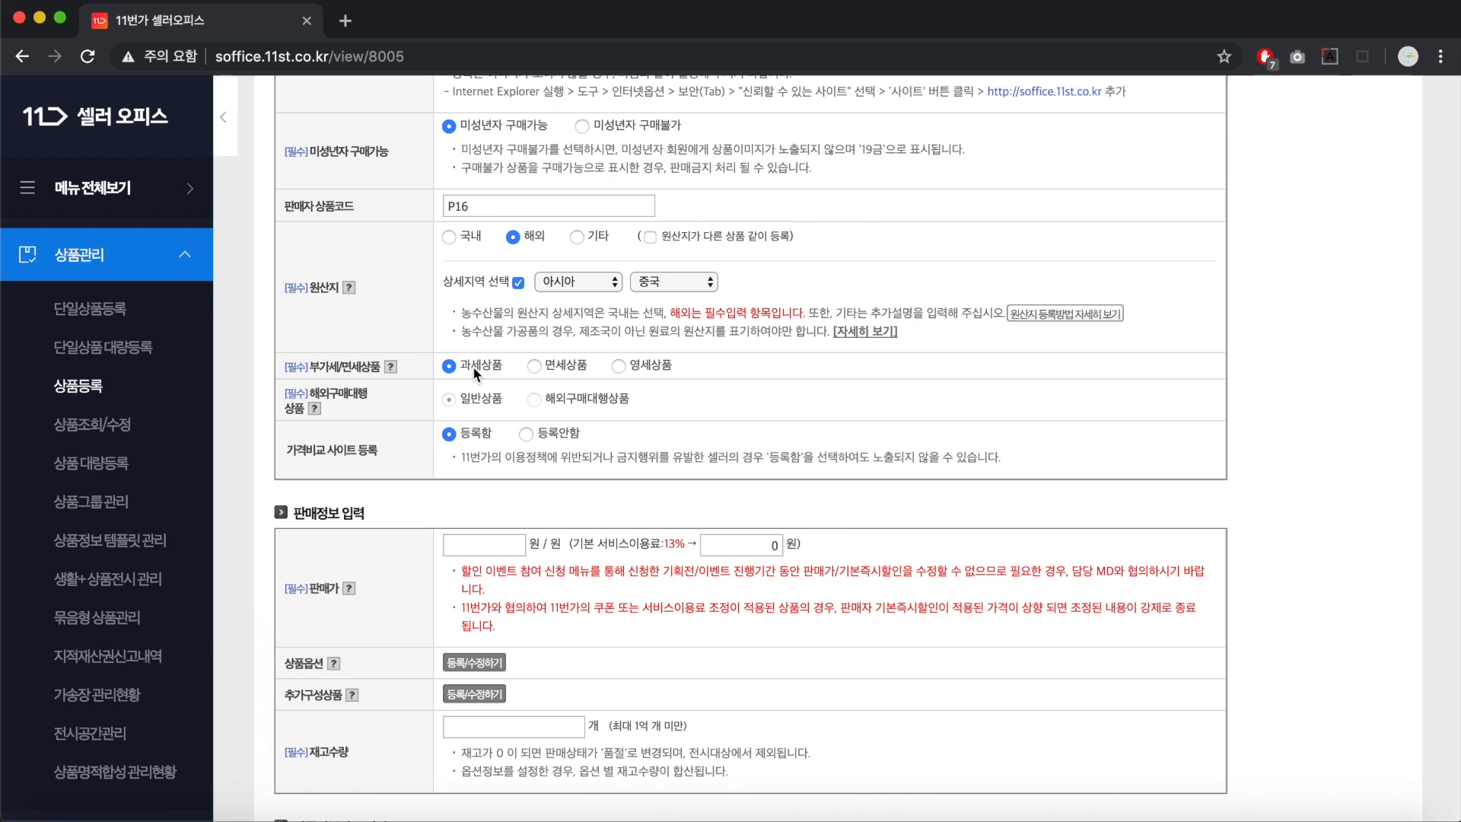
scroll(473, 372, "down", 3)
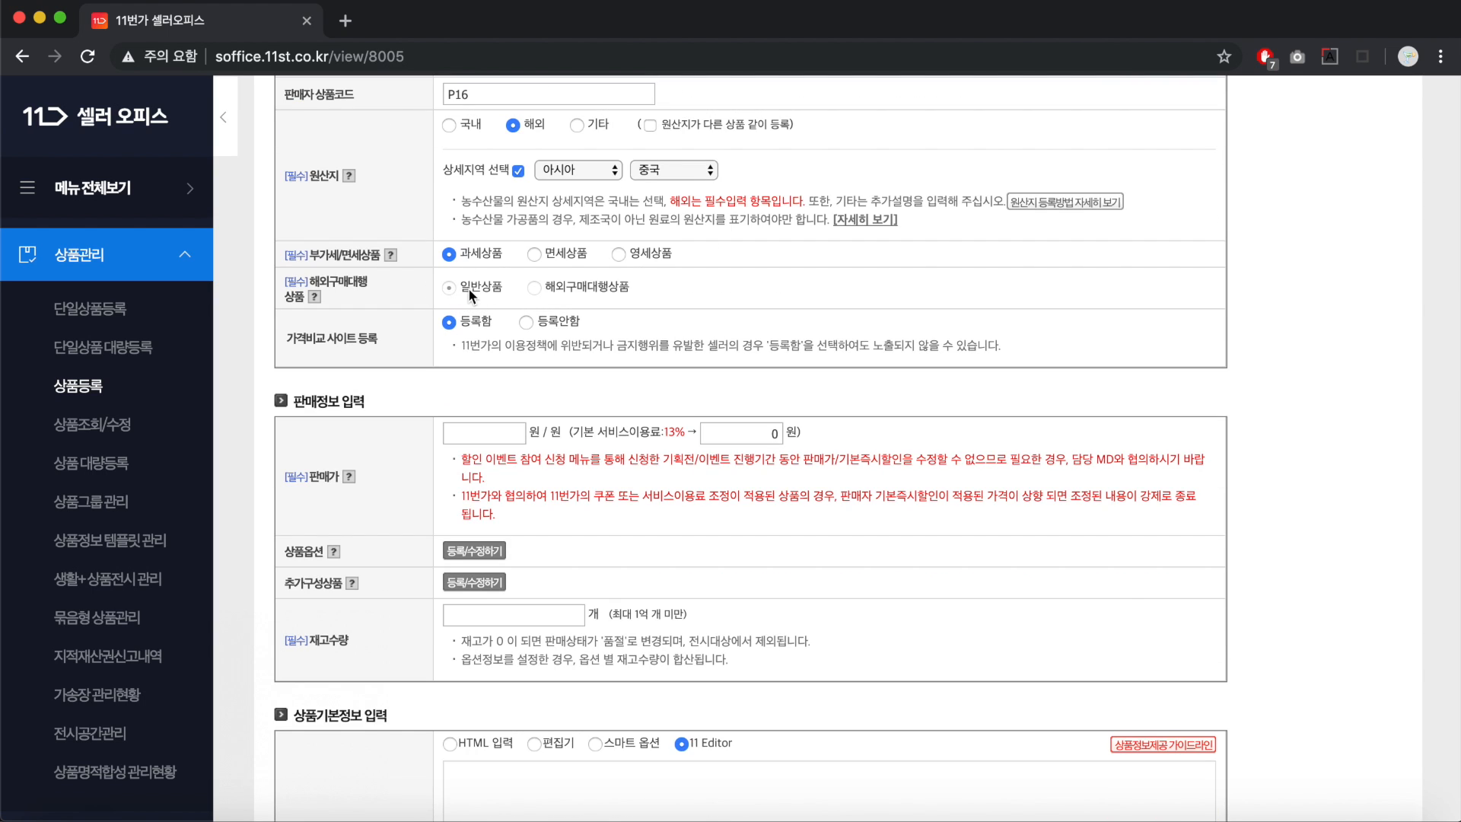
left_click(449, 323)
Calculate the selling price as 14300/0.7*1.2 with the system search calculator.
scroll(518, 444, "down", 2)
scroll(518, 444, "down", 4)
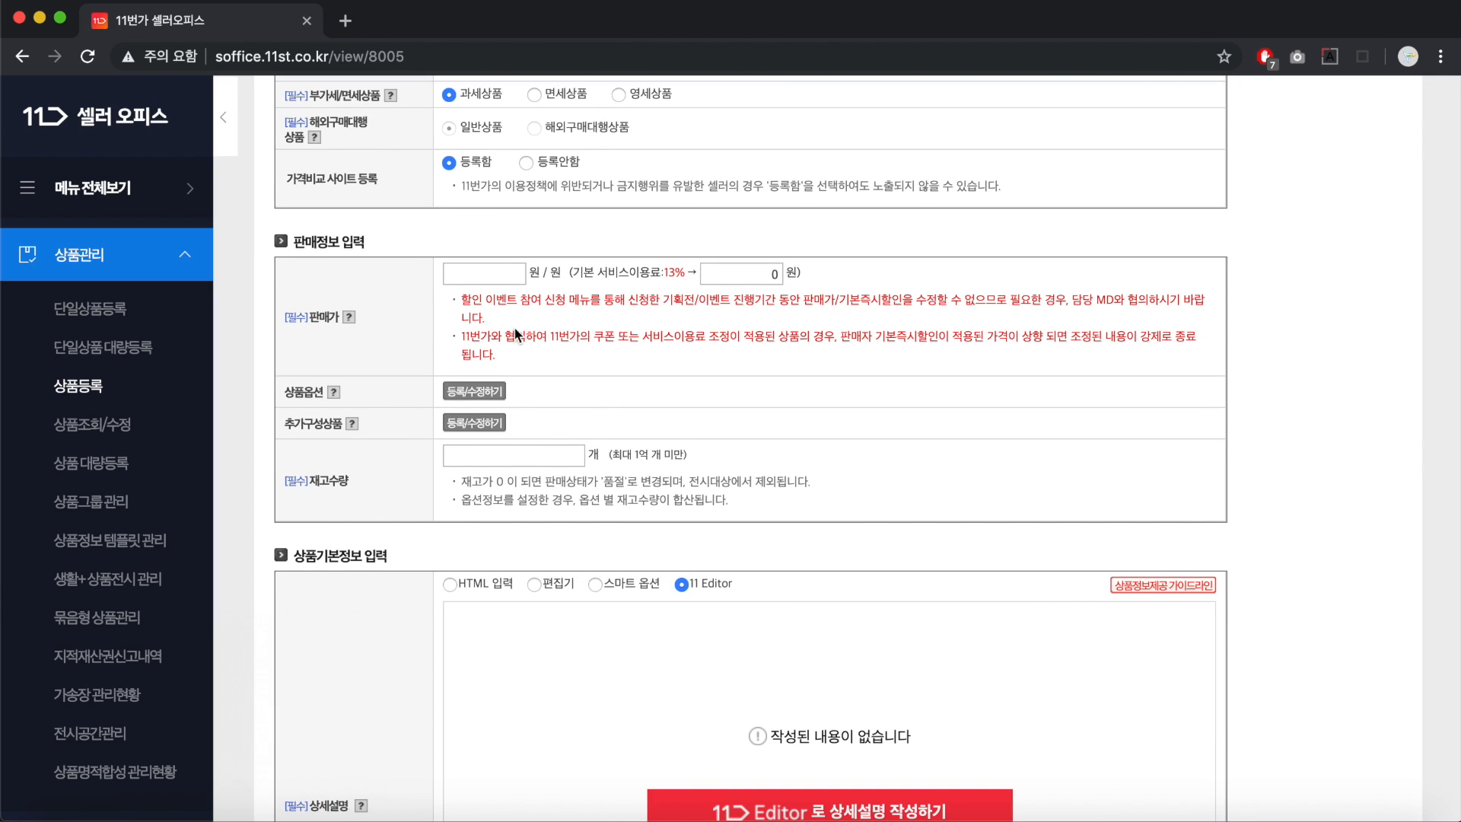
left_click(491, 272)
key("super+space")
type("14300/0")
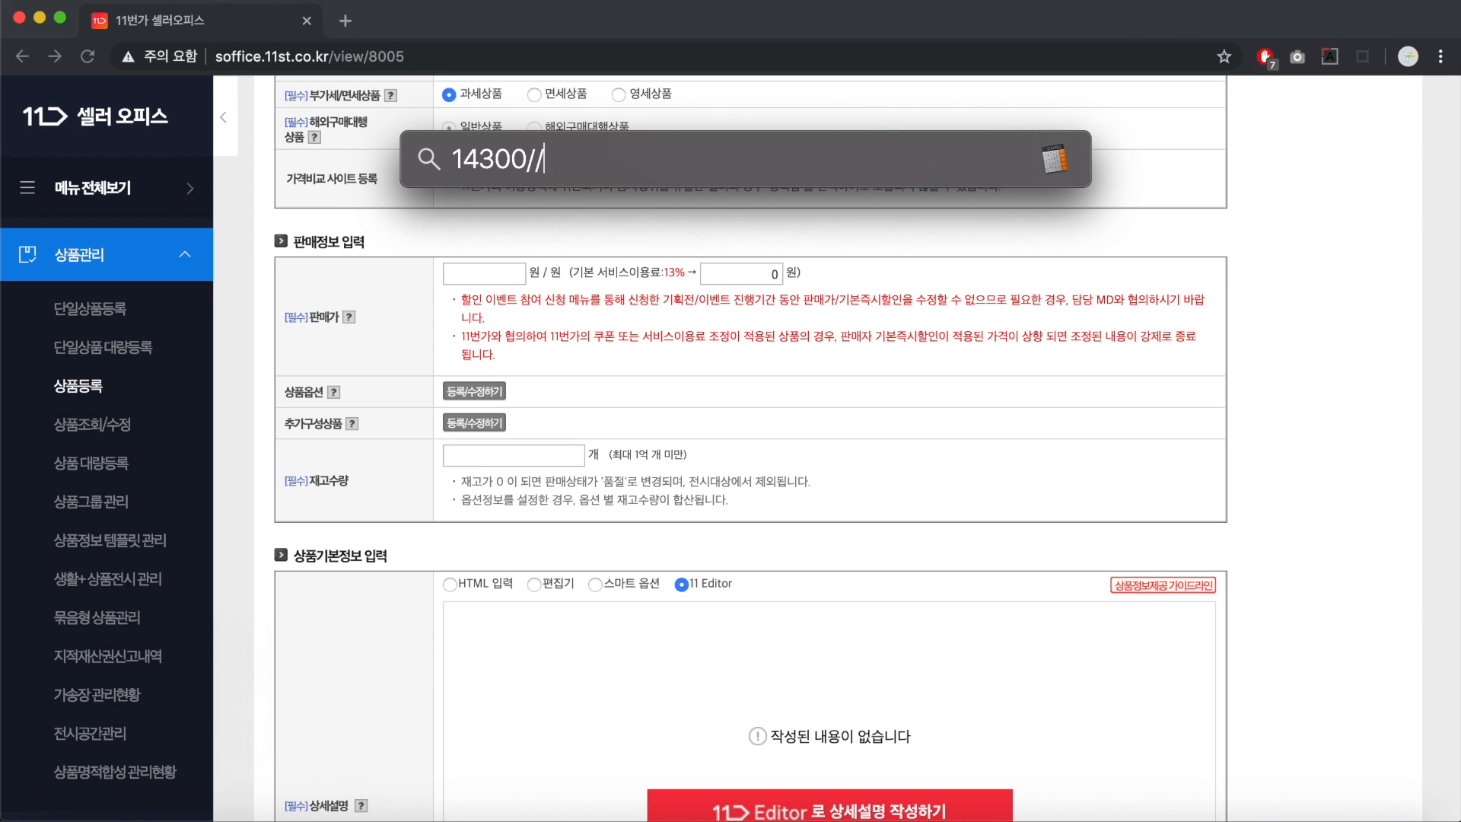
type(".7*1.2")
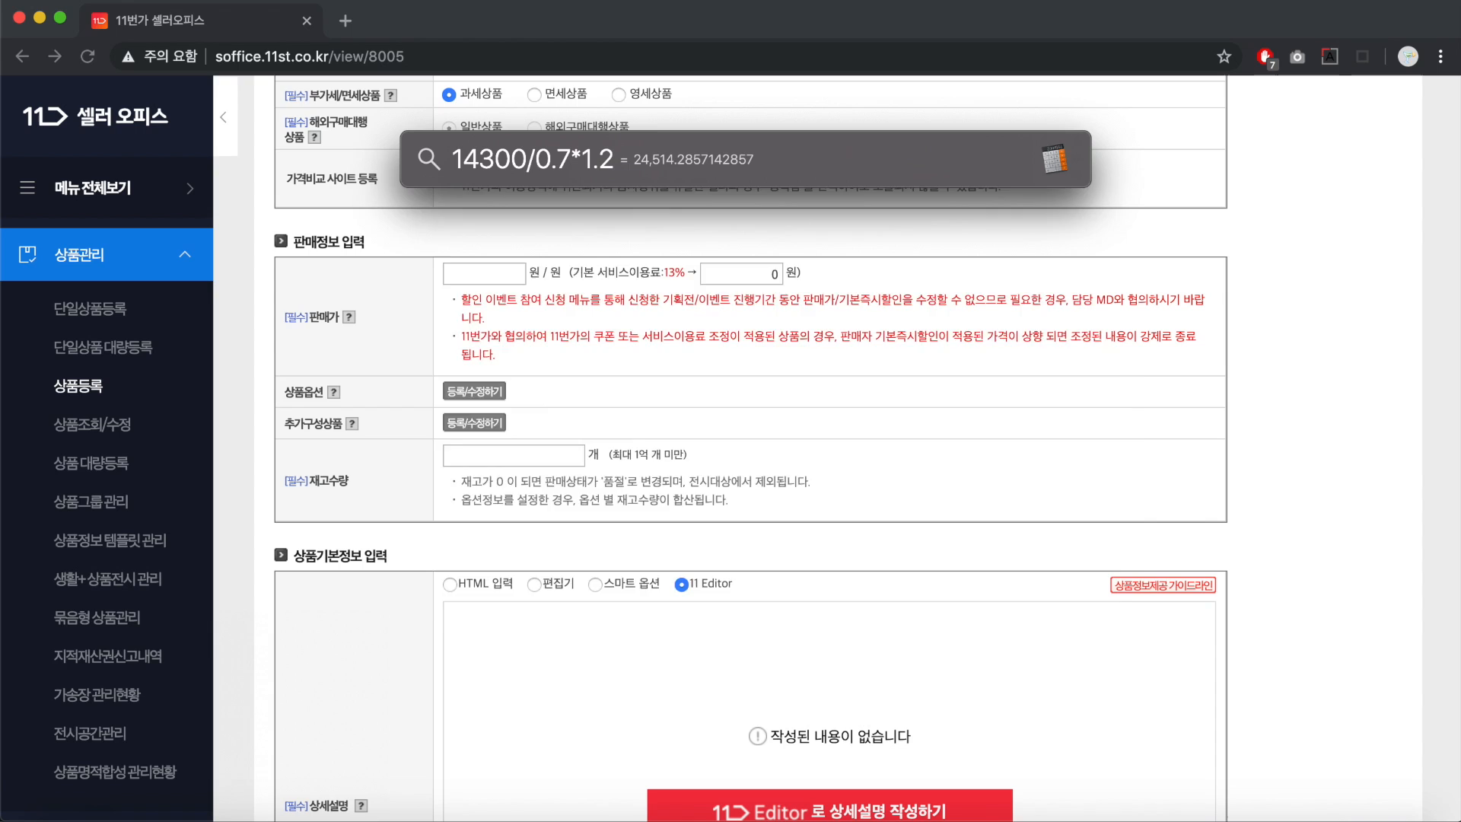
left_click_drag(725, 403, 841, 403)
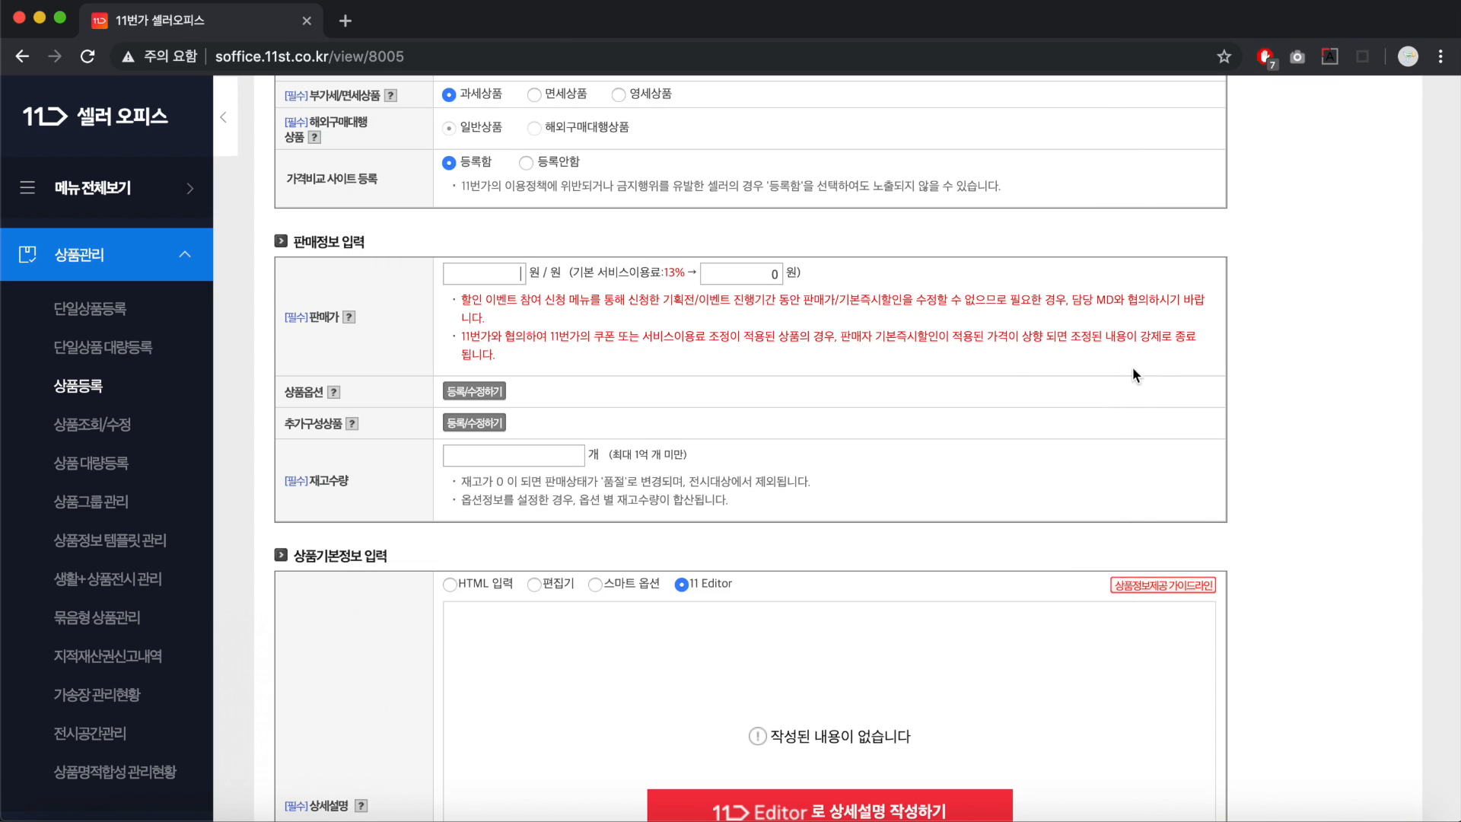
Set the selling price (판매가) to 24800 won.
left_click(1132, 366)
type("2")
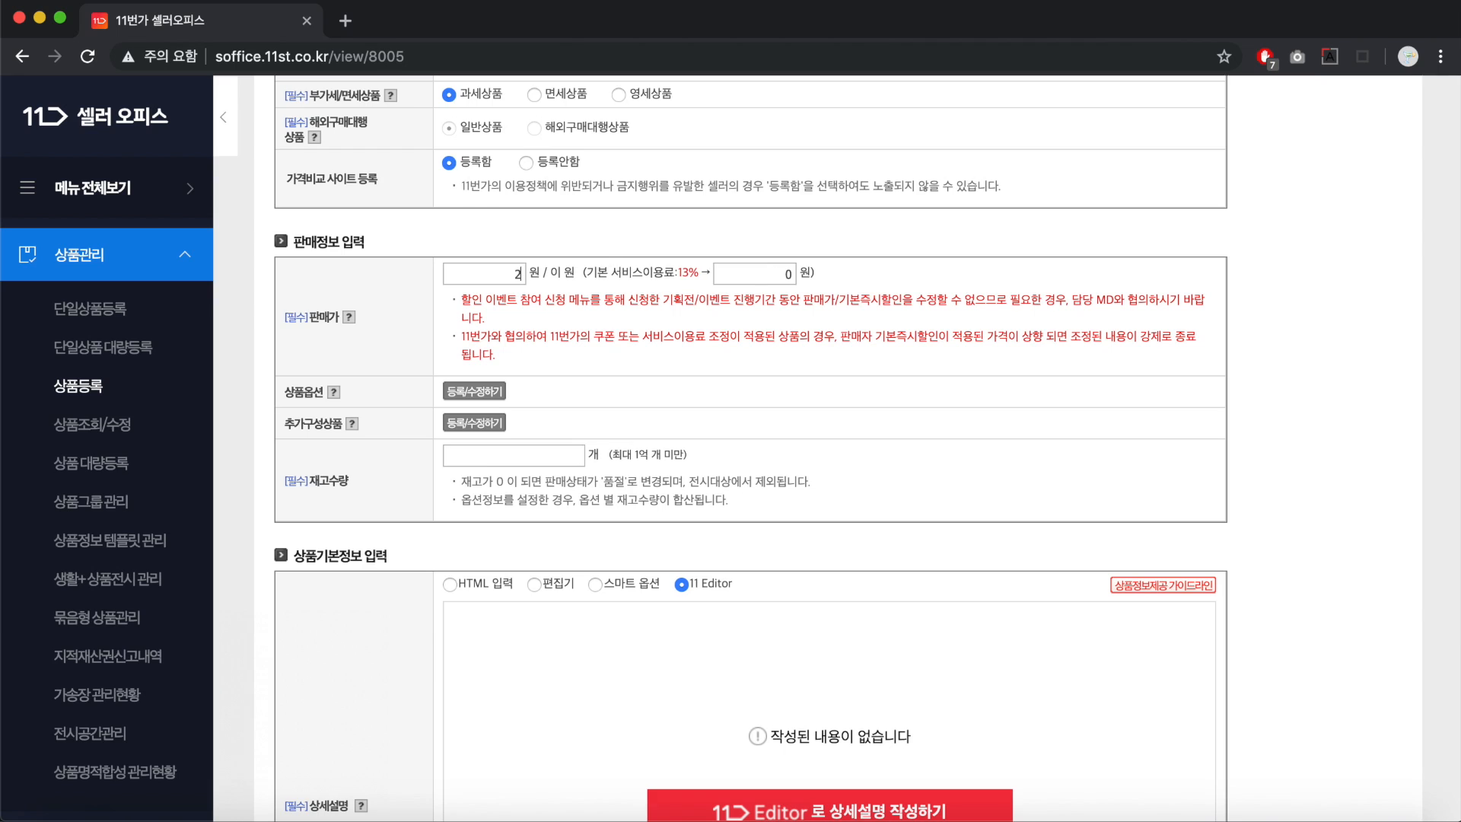
type("4800")
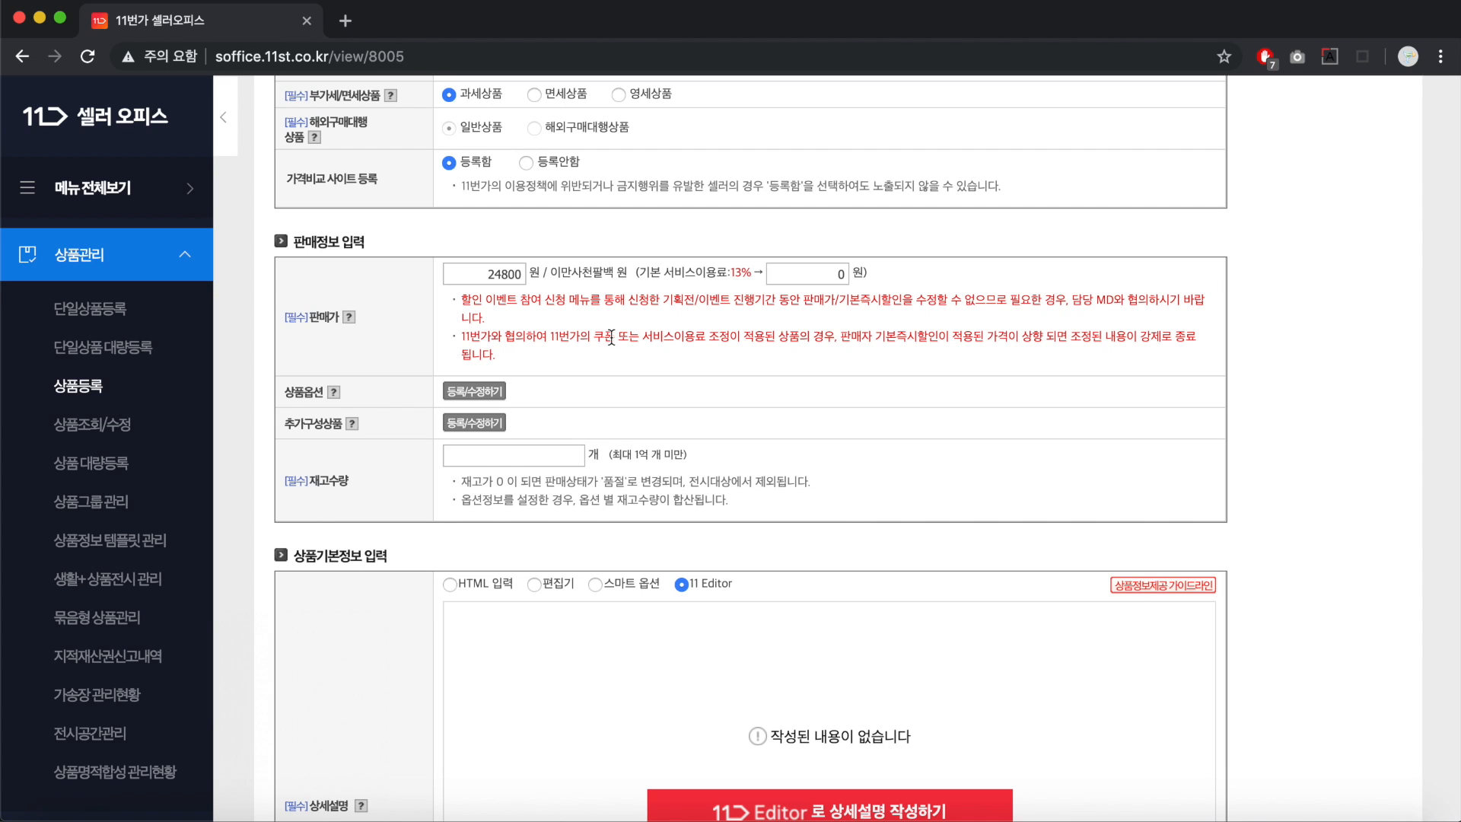
scroll(611, 336, "down", 3)
left_click_drag(283, 300, 339, 333)
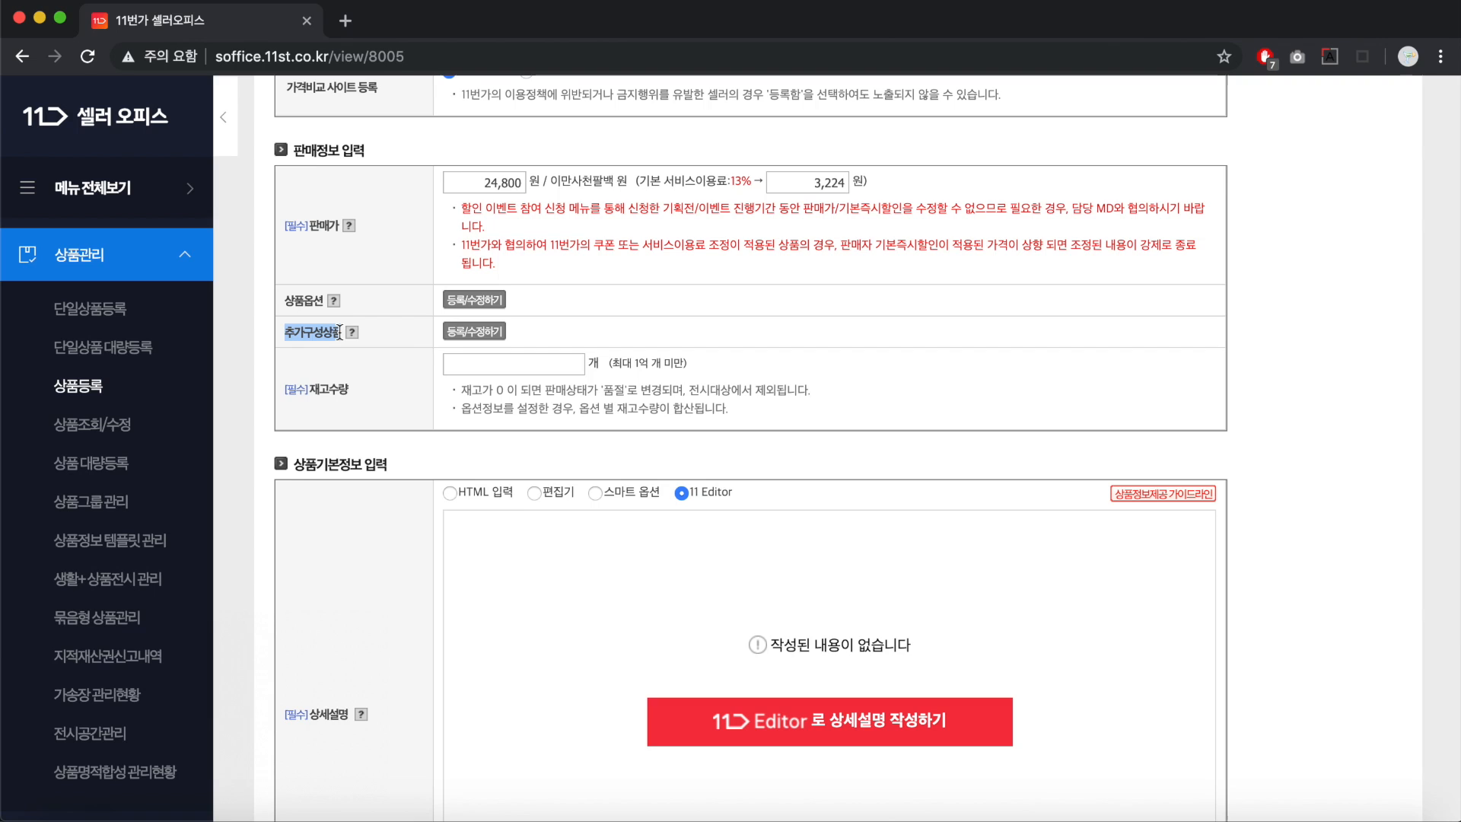
left_click(340, 333)
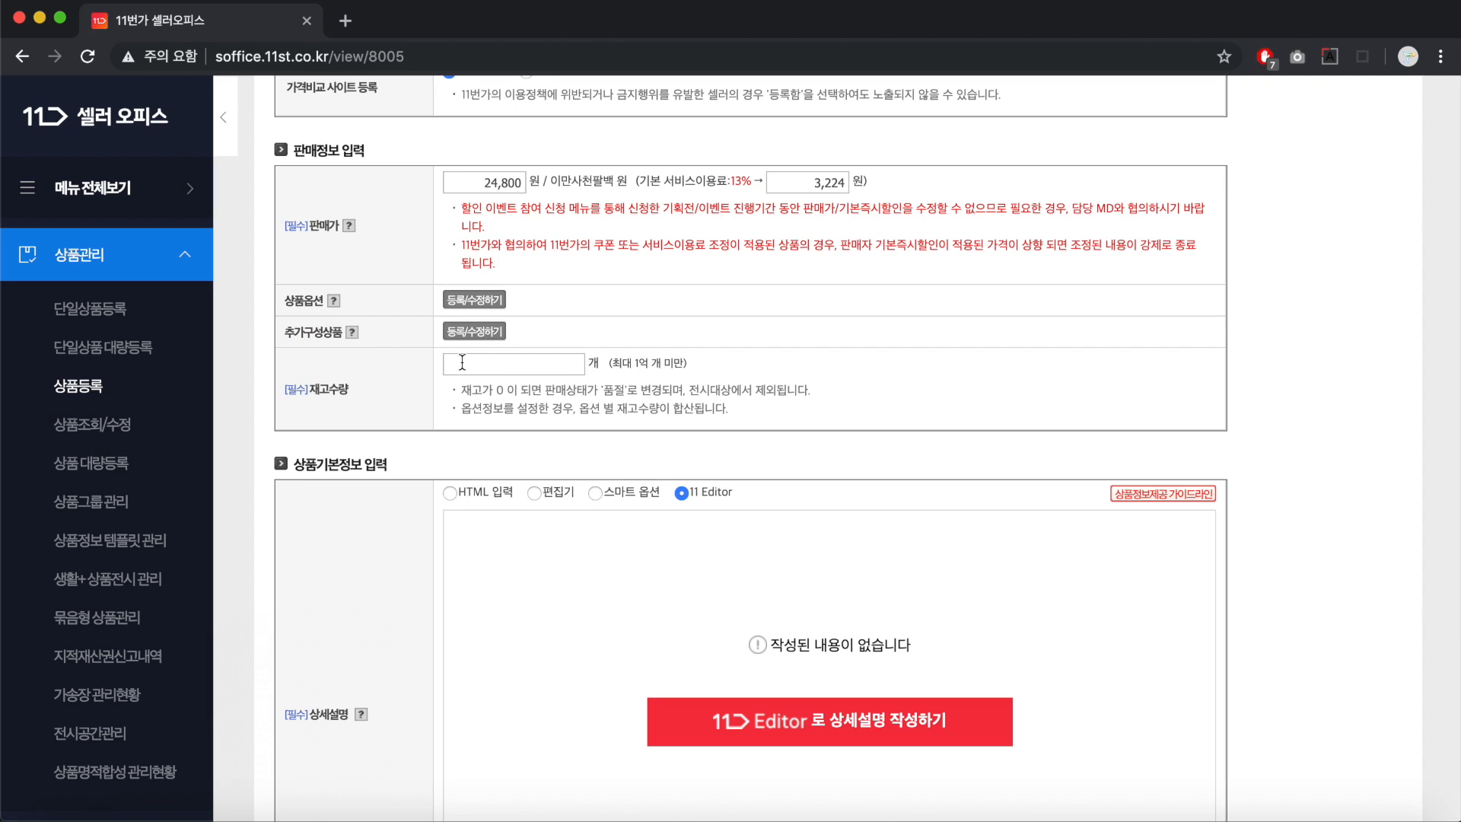
left_click_drag(291, 304, 542, 335)
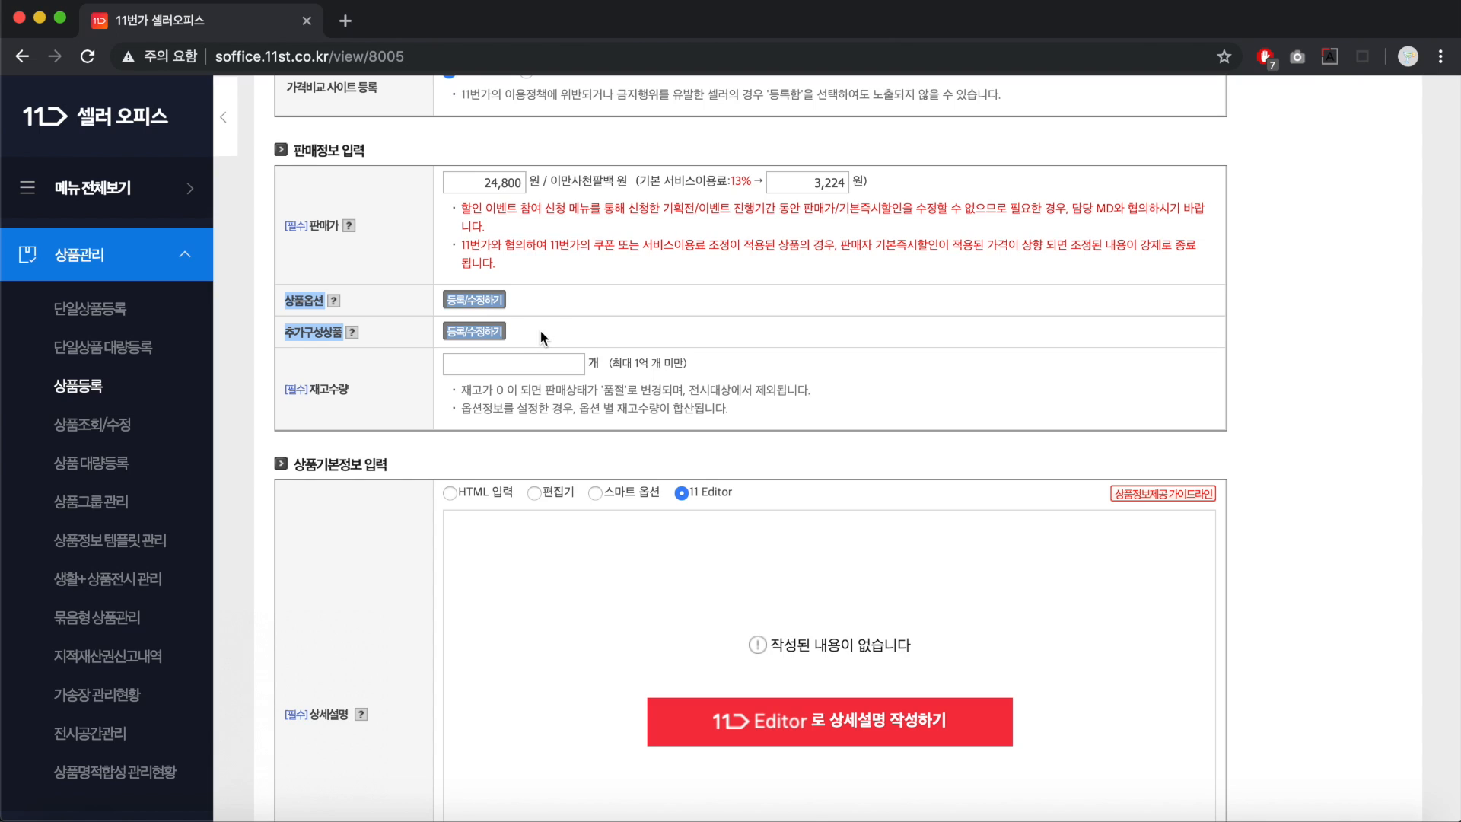
Switch to the tumbler product page in Safari and select the 그린(M6) colour from its options (옵션).
left_click(422, 811)
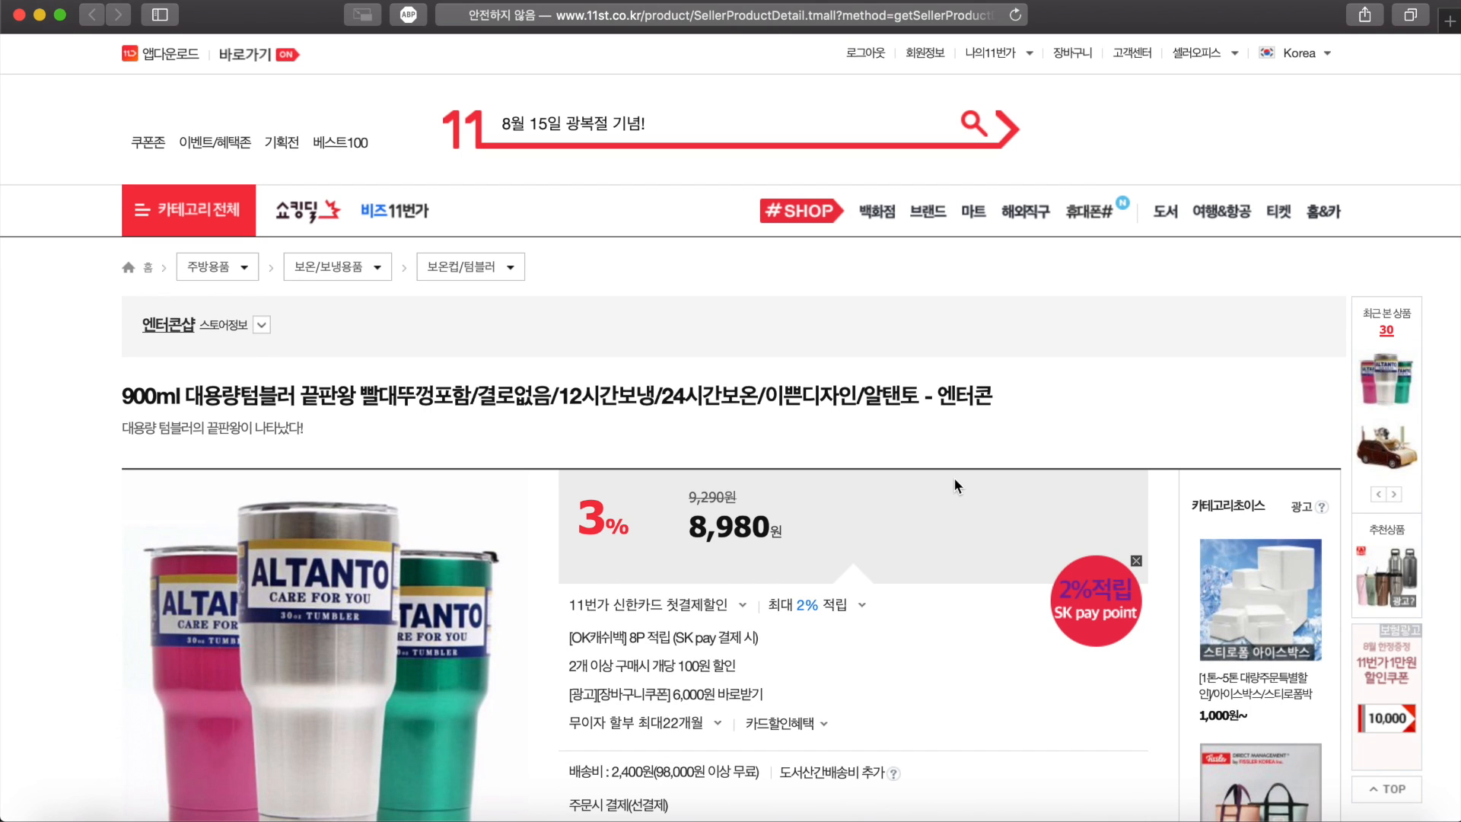
scroll(952, 477, "down", 5)
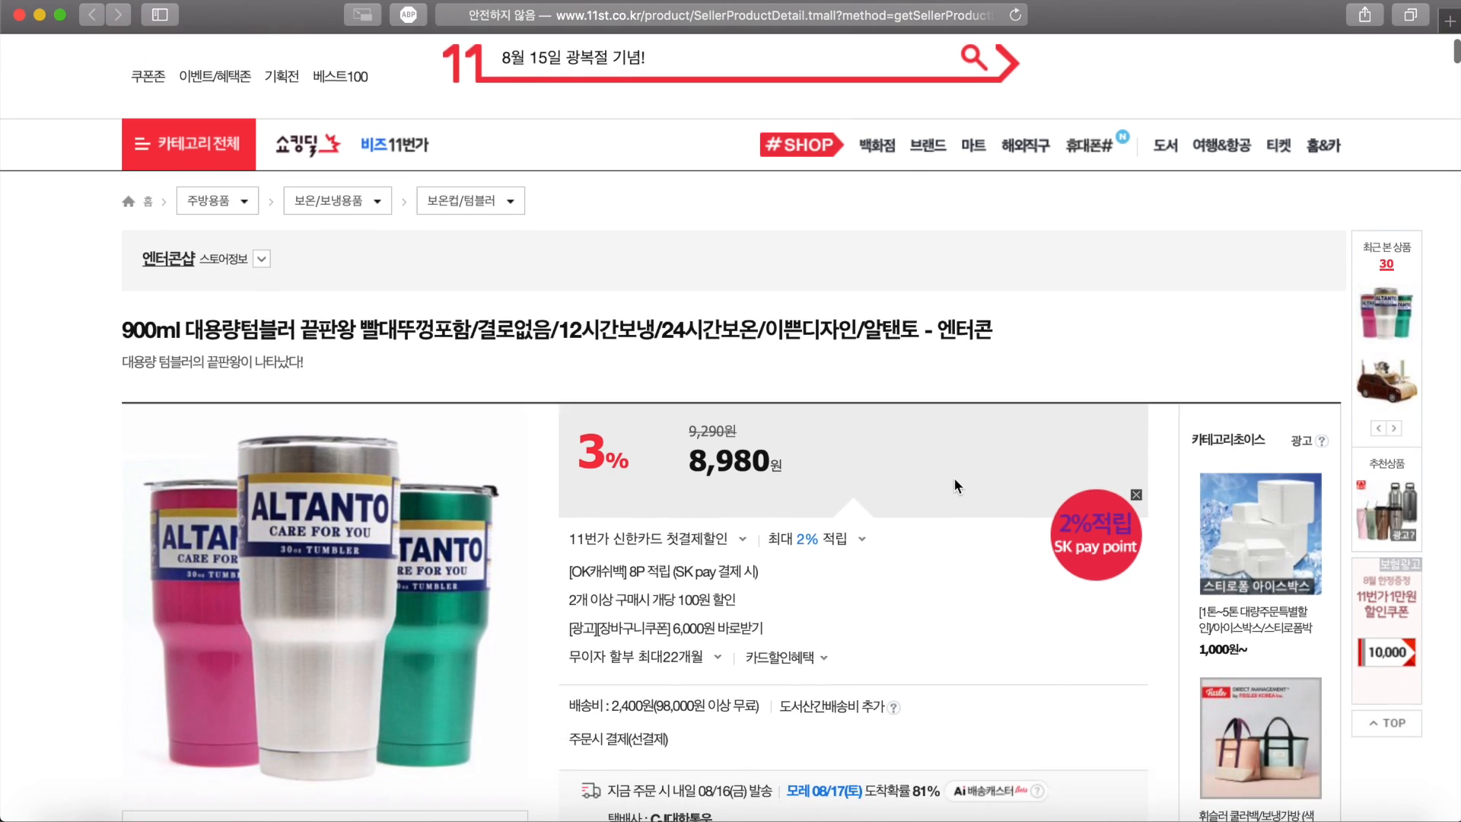
scroll(851, 650, "down", 5)
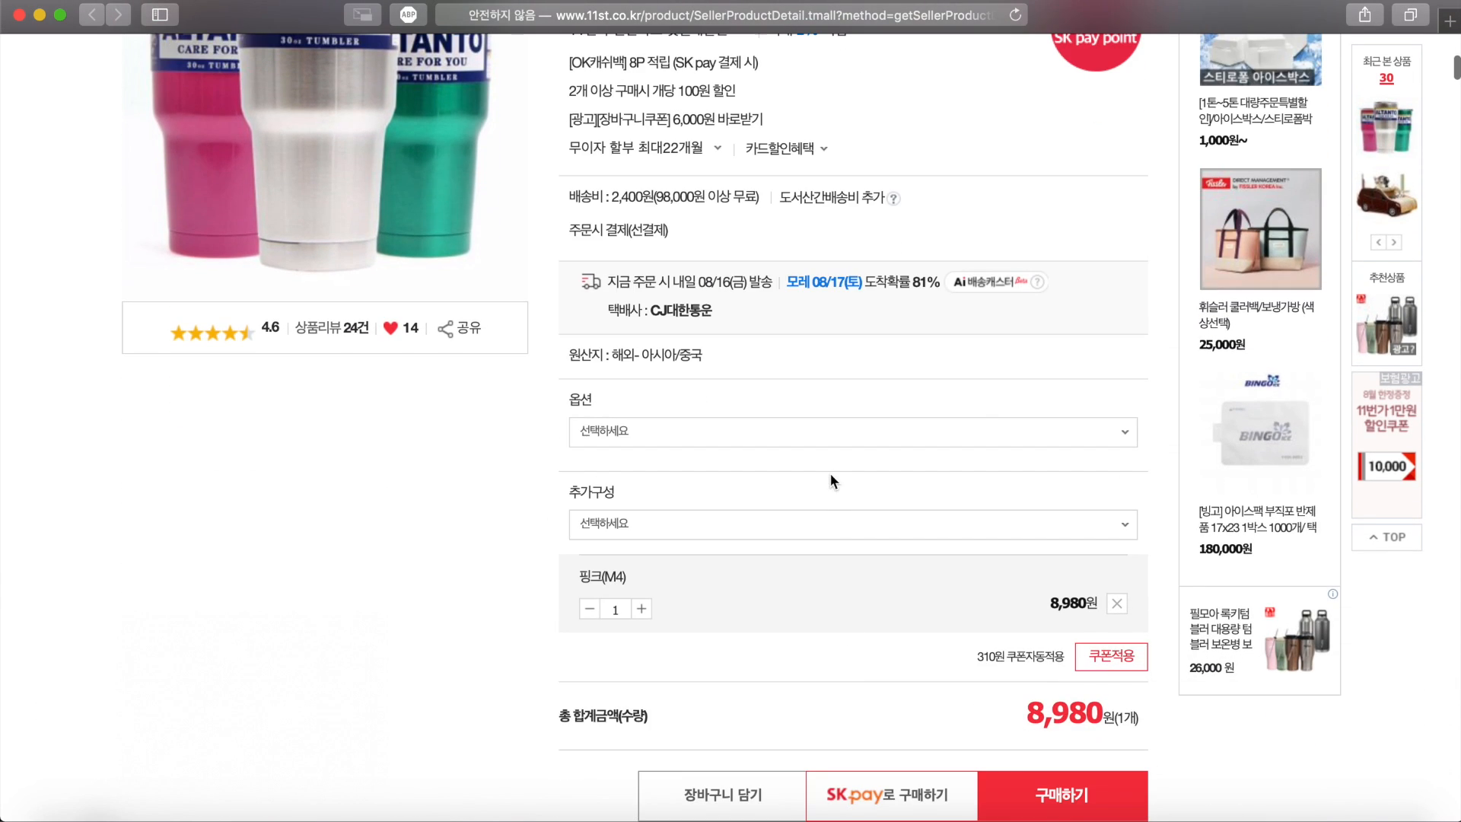
left_click(824, 442)
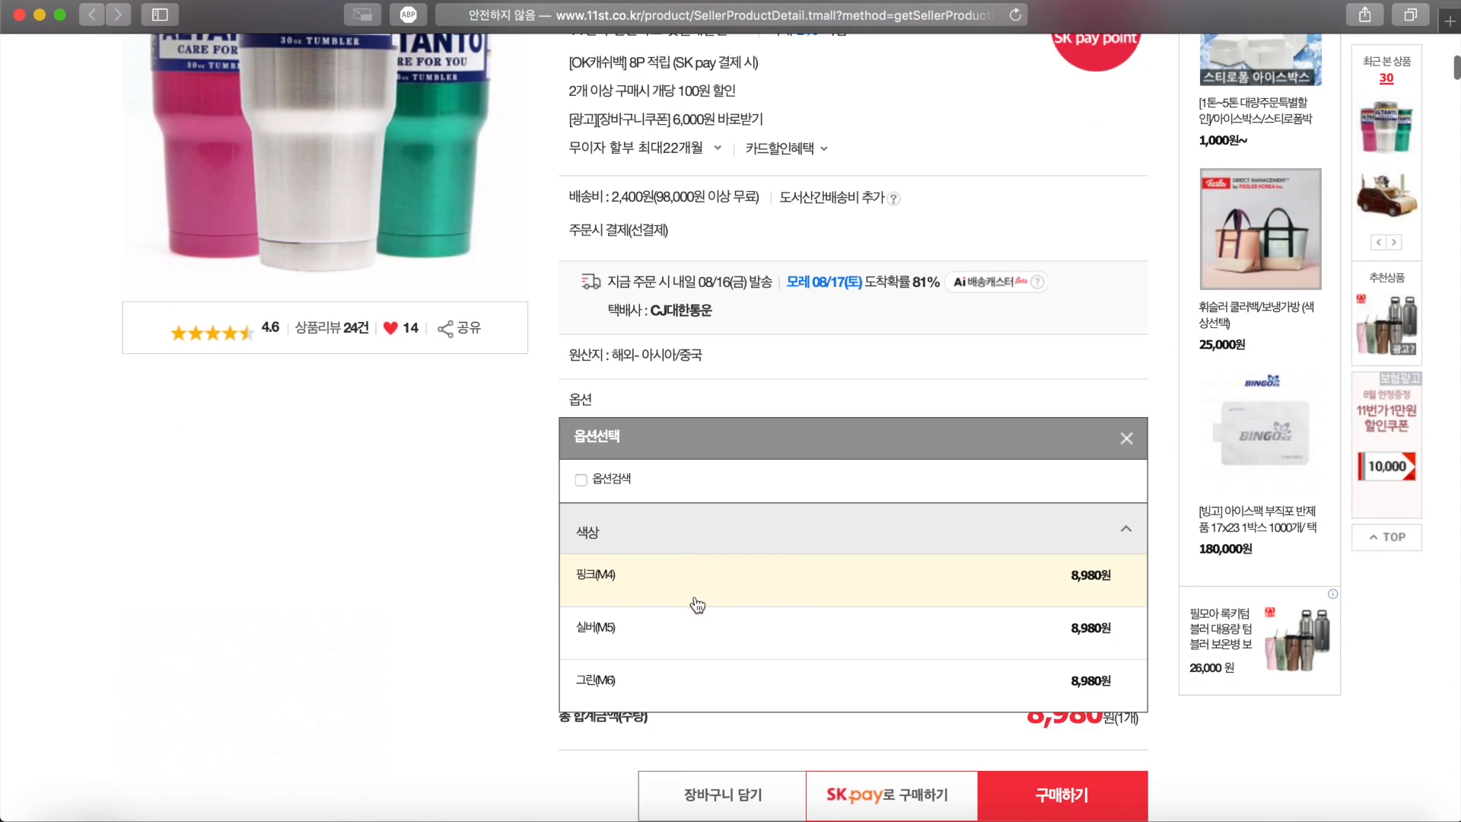
left_click(681, 676)
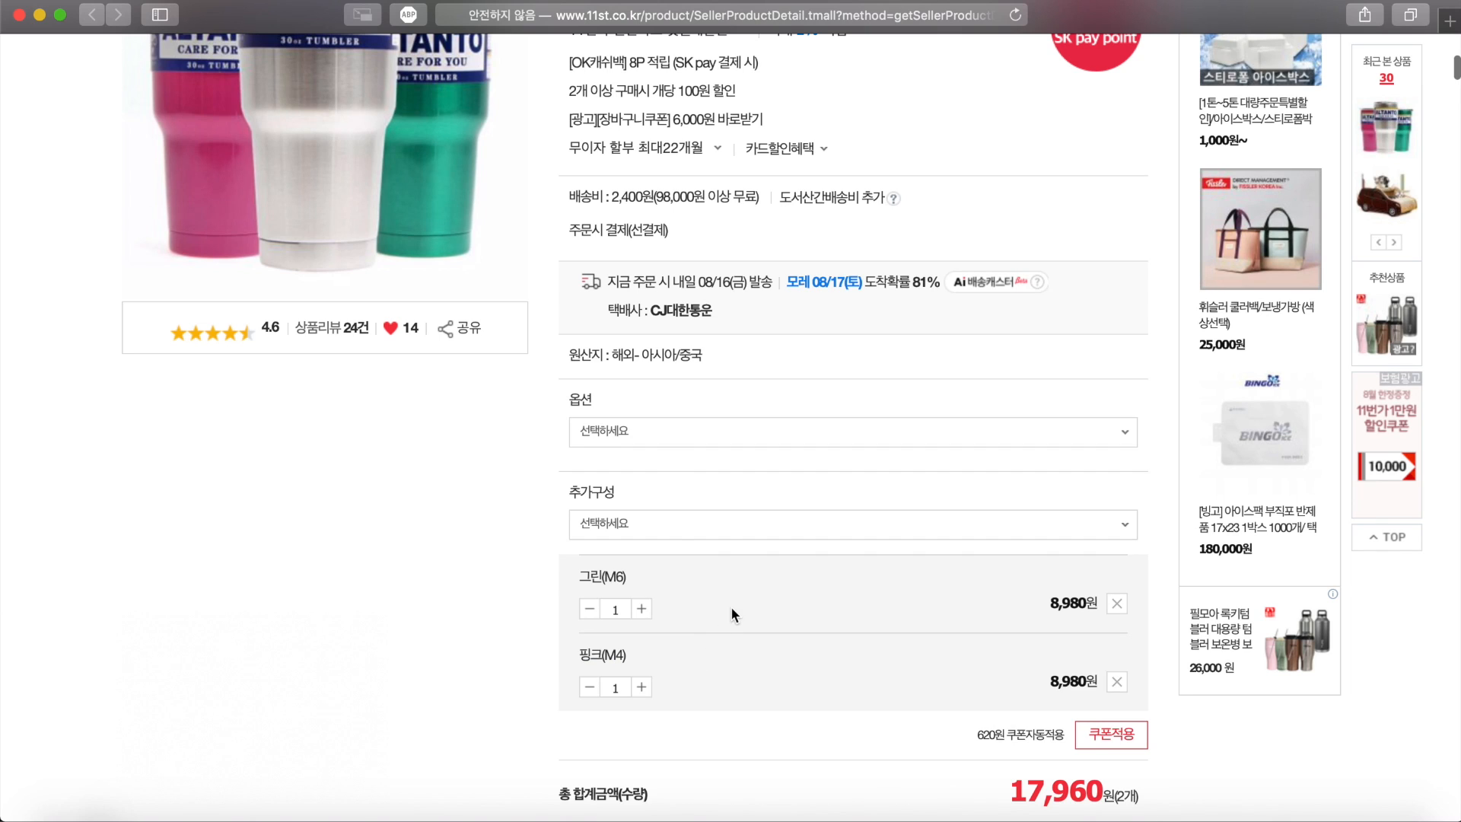
scroll(731, 606, "down", 2)
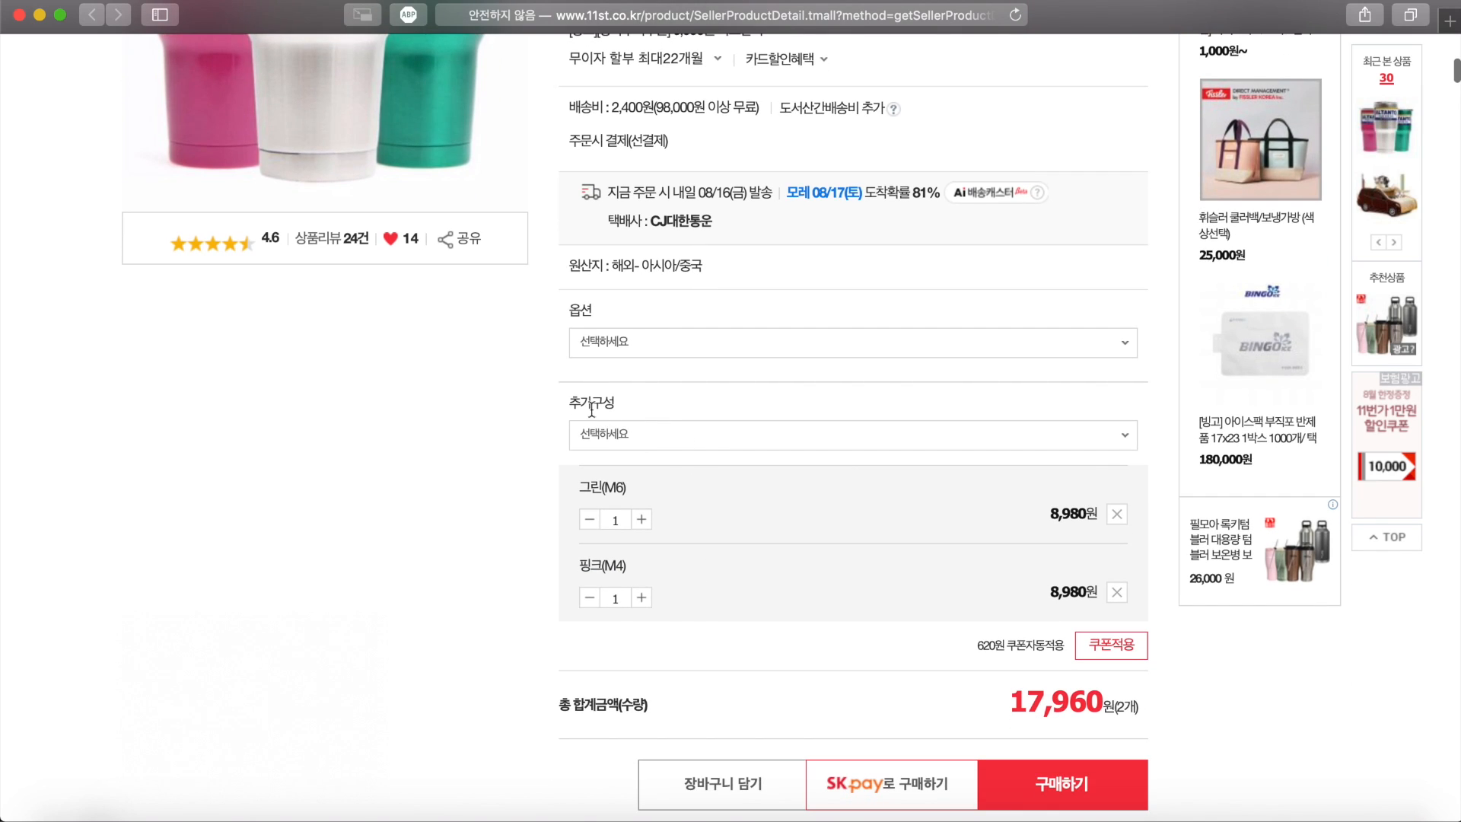
Examine the tumbler's additional items (추가구성) by expanding categories such as 파우치, 손잡이 and 빨대솔.
left_click(609, 436)
scroll(652, 408, "down", 3)
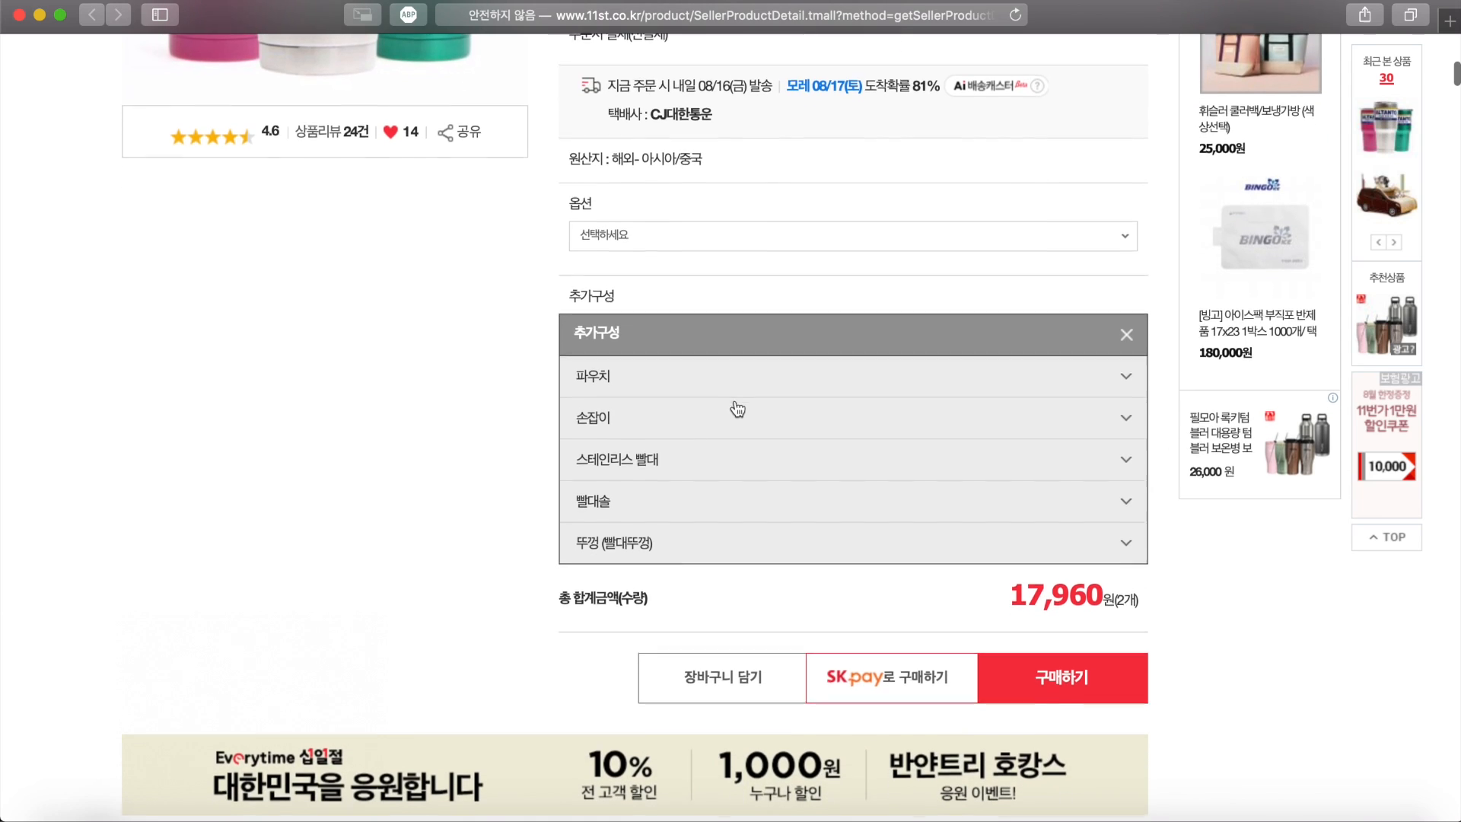
left_click(736, 381)
left_click(738, 458)
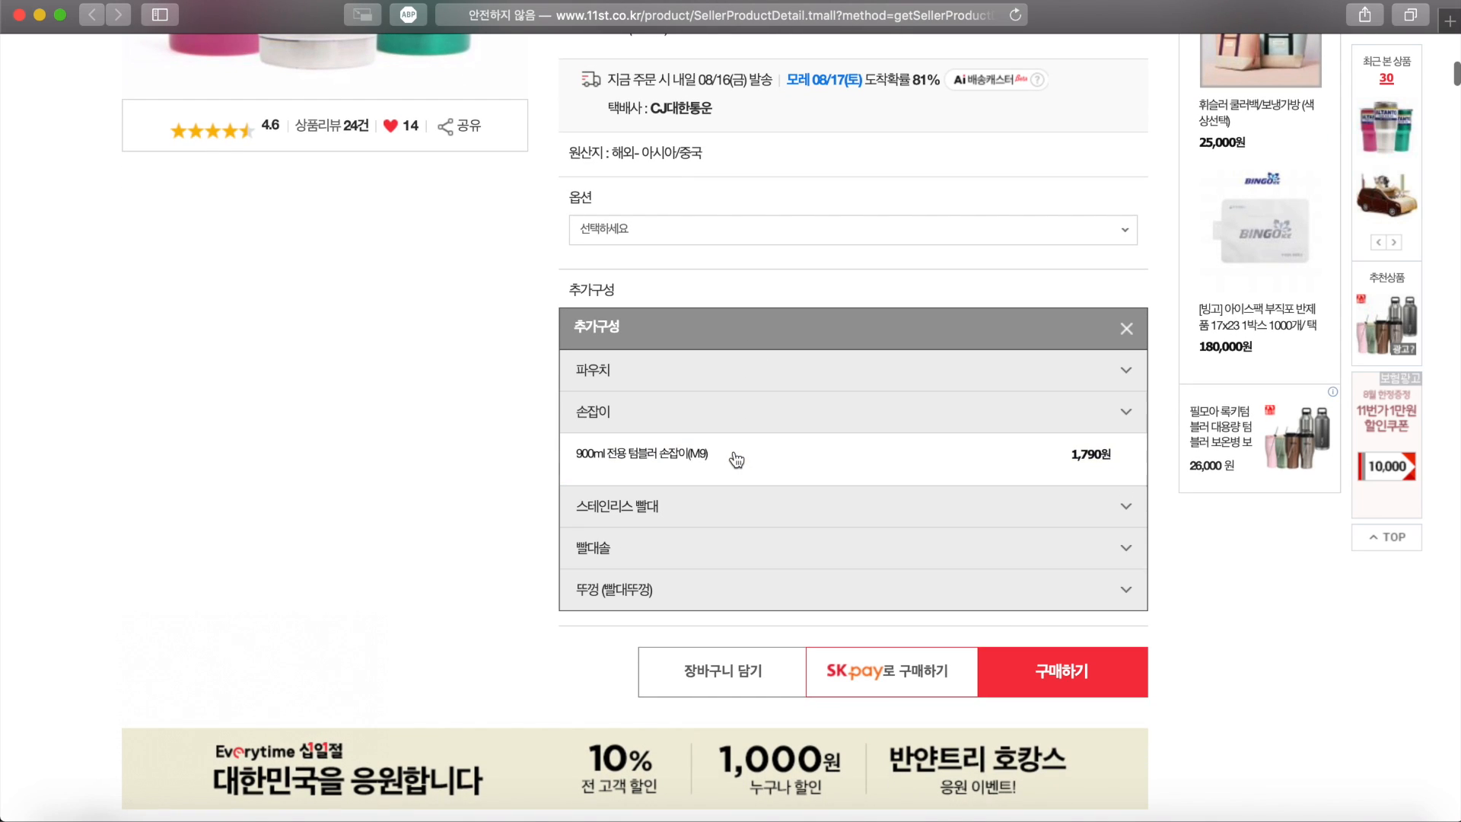
left_click(757, 486)
left_click(744, 546)
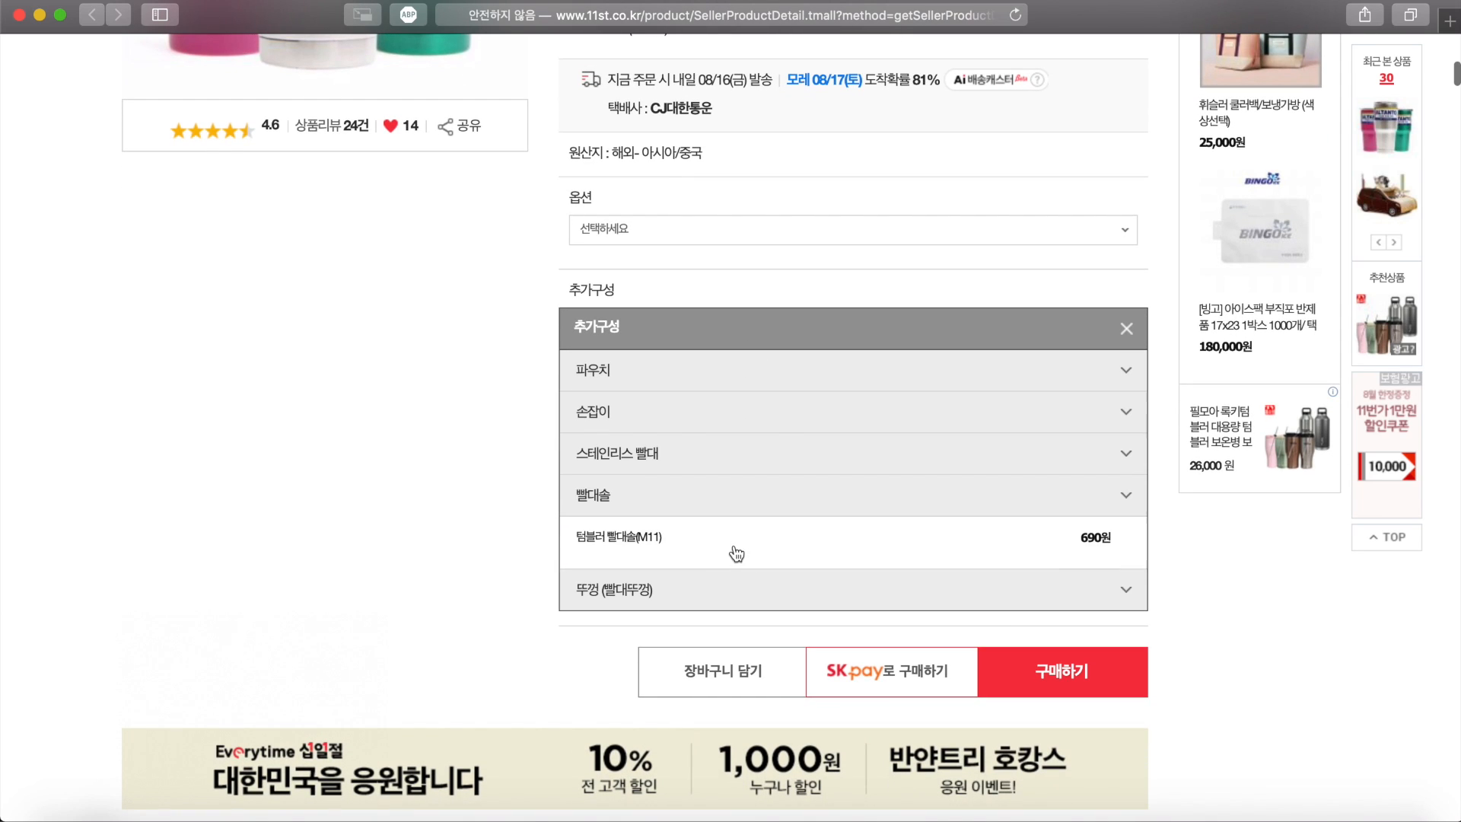
left_click(747, 357)
double_click(756, 337)
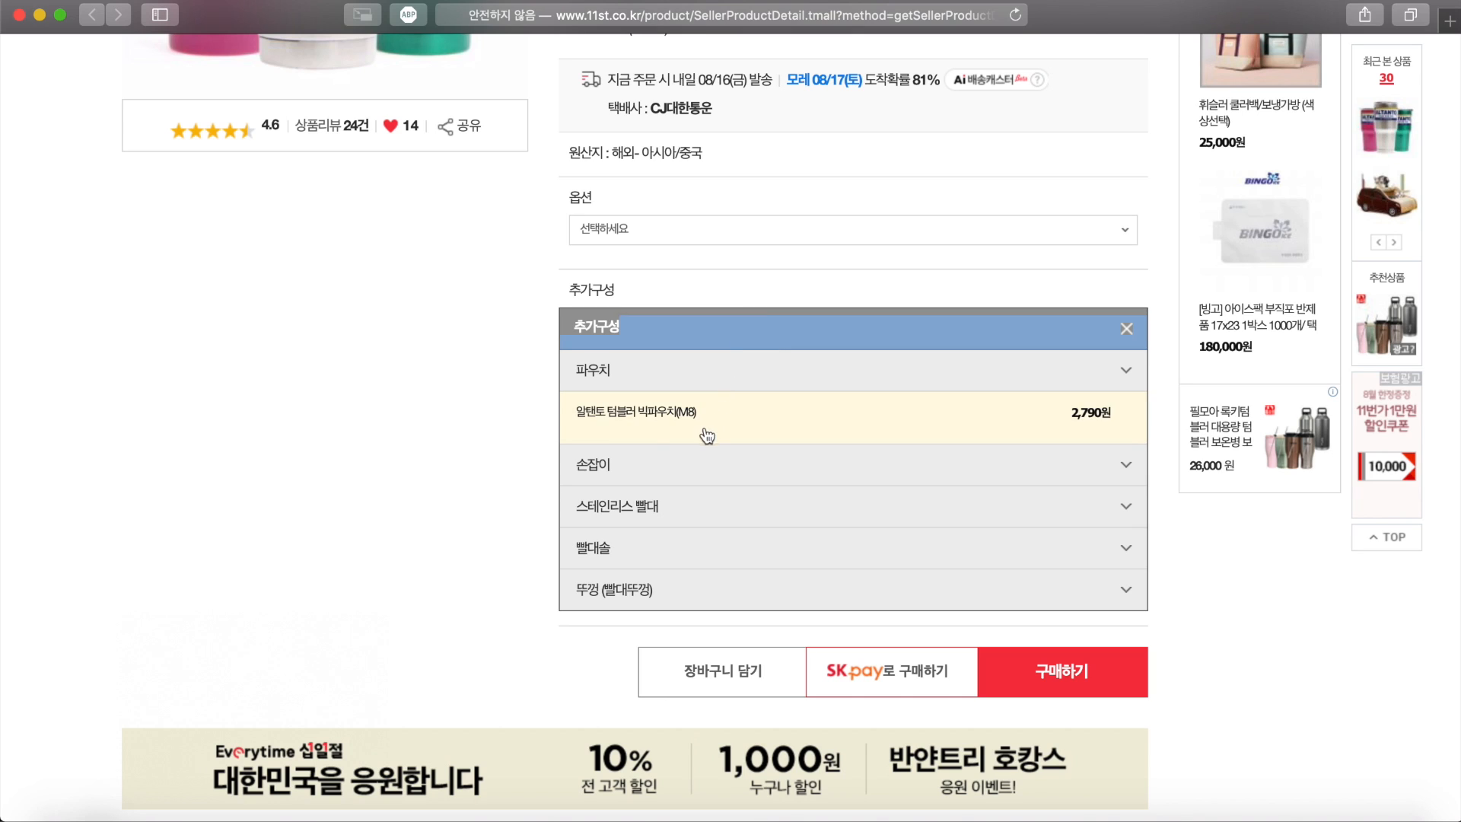
left_click(720, 471)
left_click(707, 478)
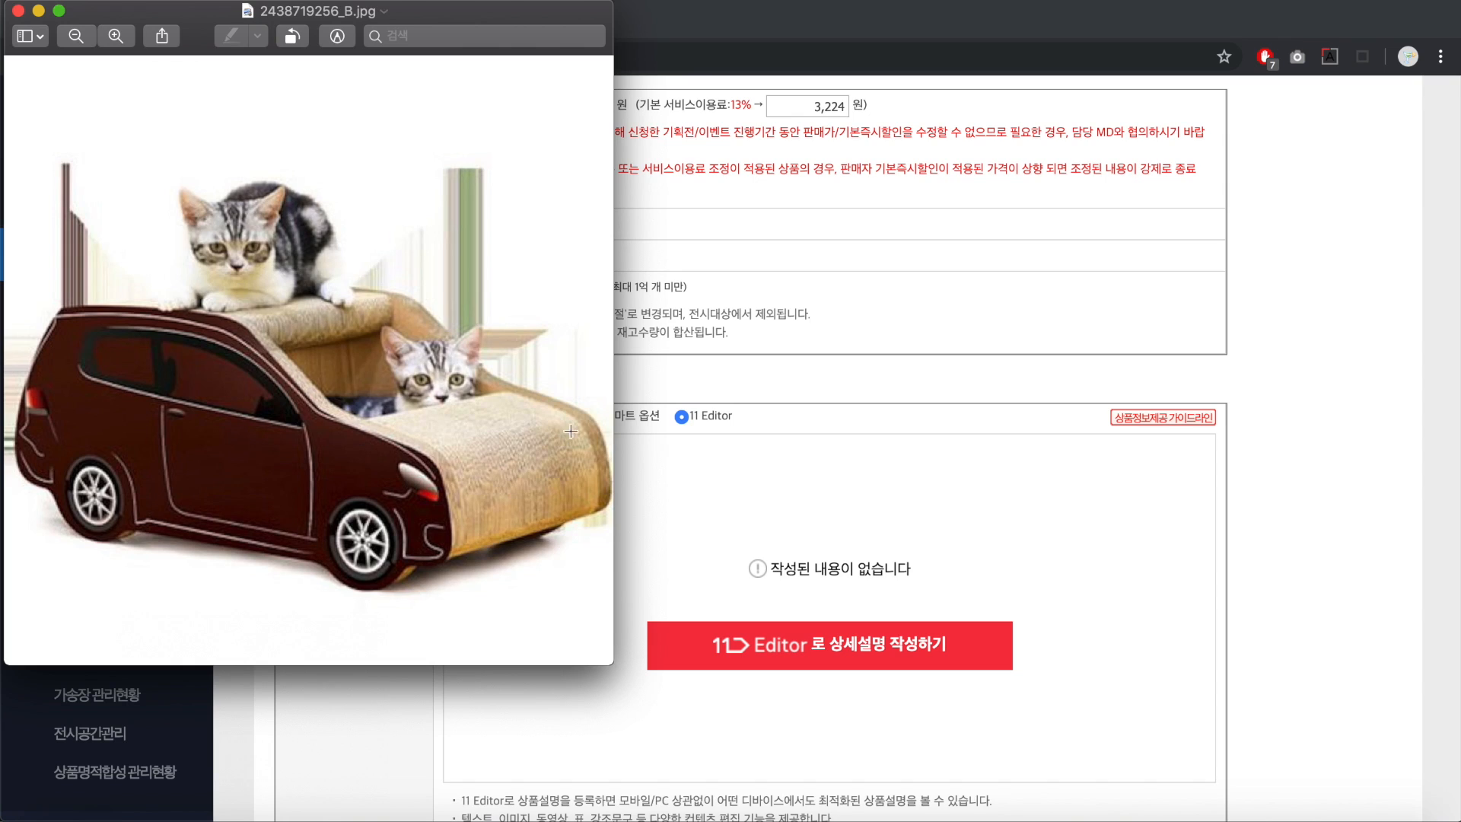
key("super+w")
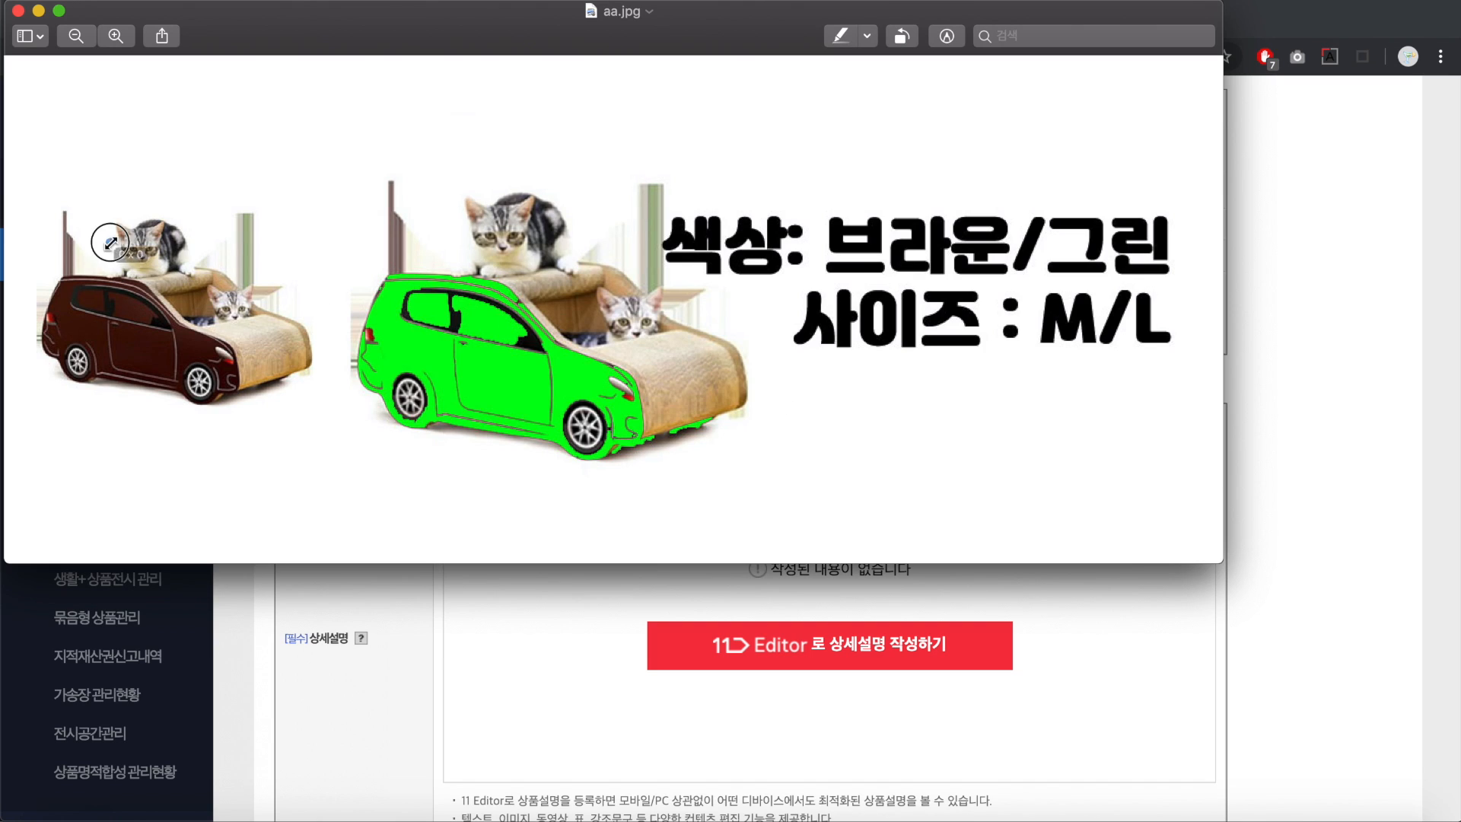
left_click_drag(110, 242, 291, 359)
left_click_drag(365, 268, 659, 415)
left_click(913, 239)
left_click_drag(1061, 264, 1179, 267)
left_click_drag(1059, 226, 1100, 256)
left_click(1092, 237)
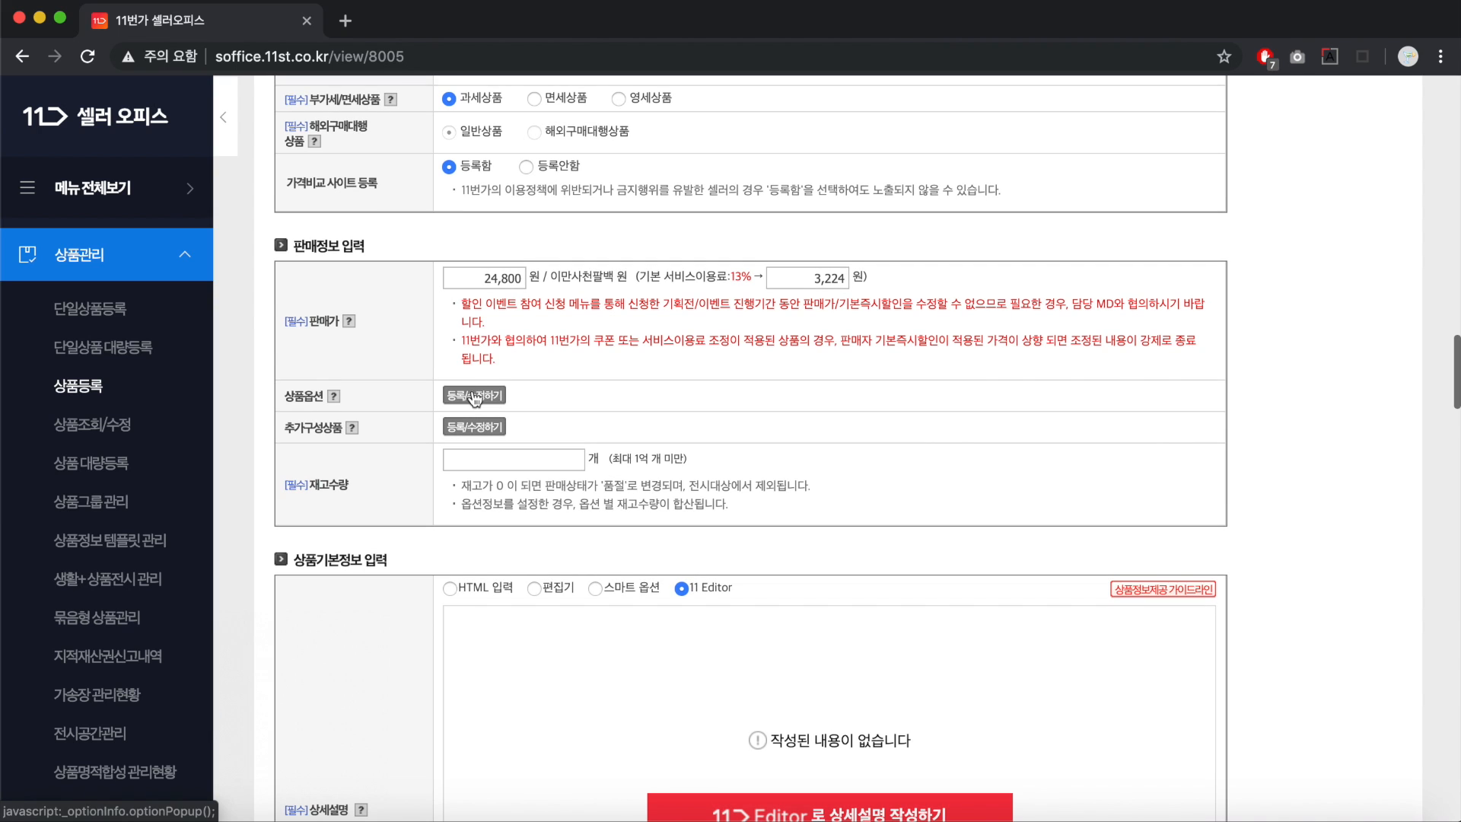
Open the product option (상품옵션) setup and set the buyer selection type to 조합형 with 2 options.
left_click(481, 395)
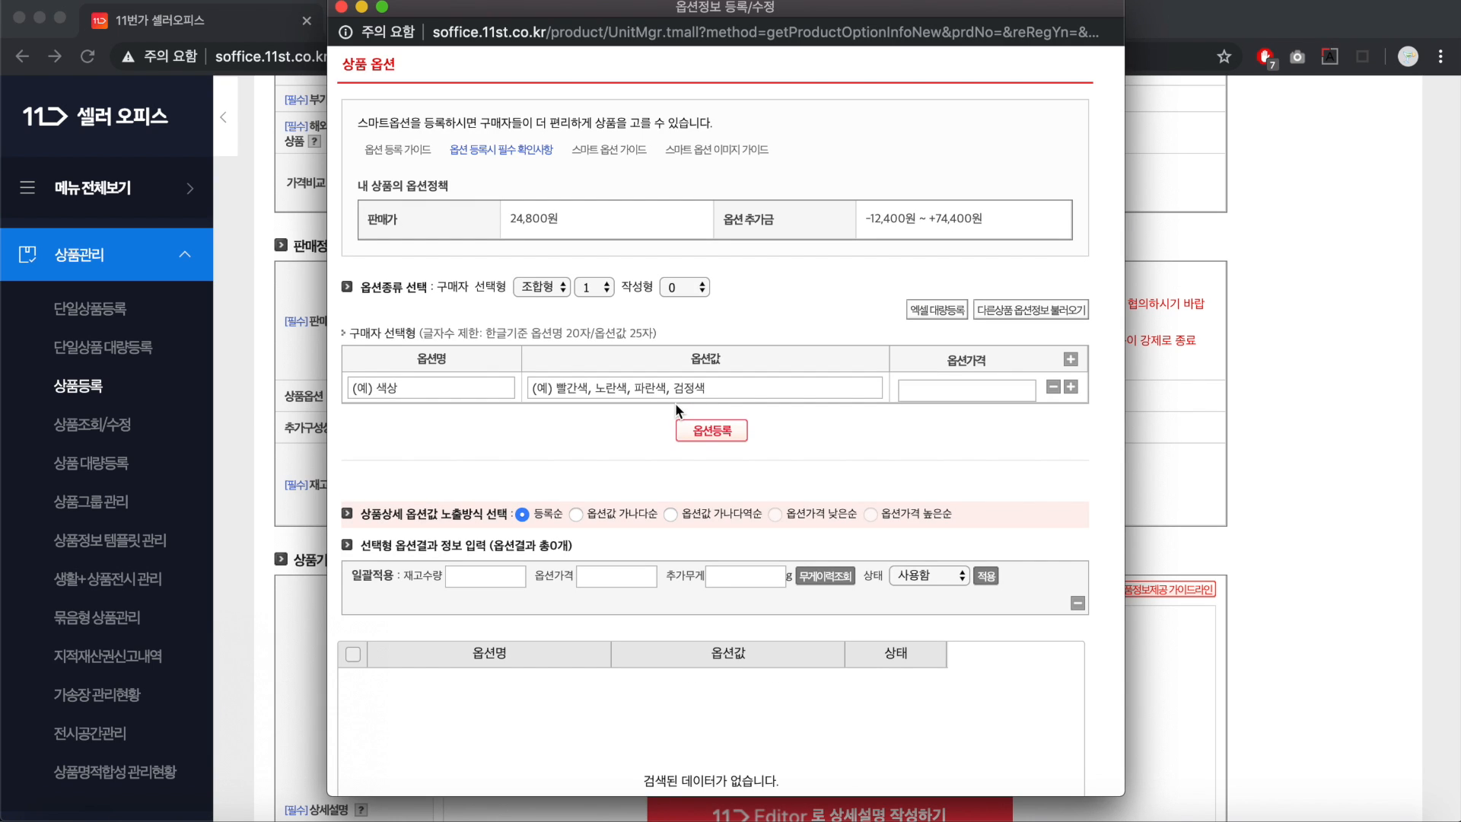
left_click(547, 289)
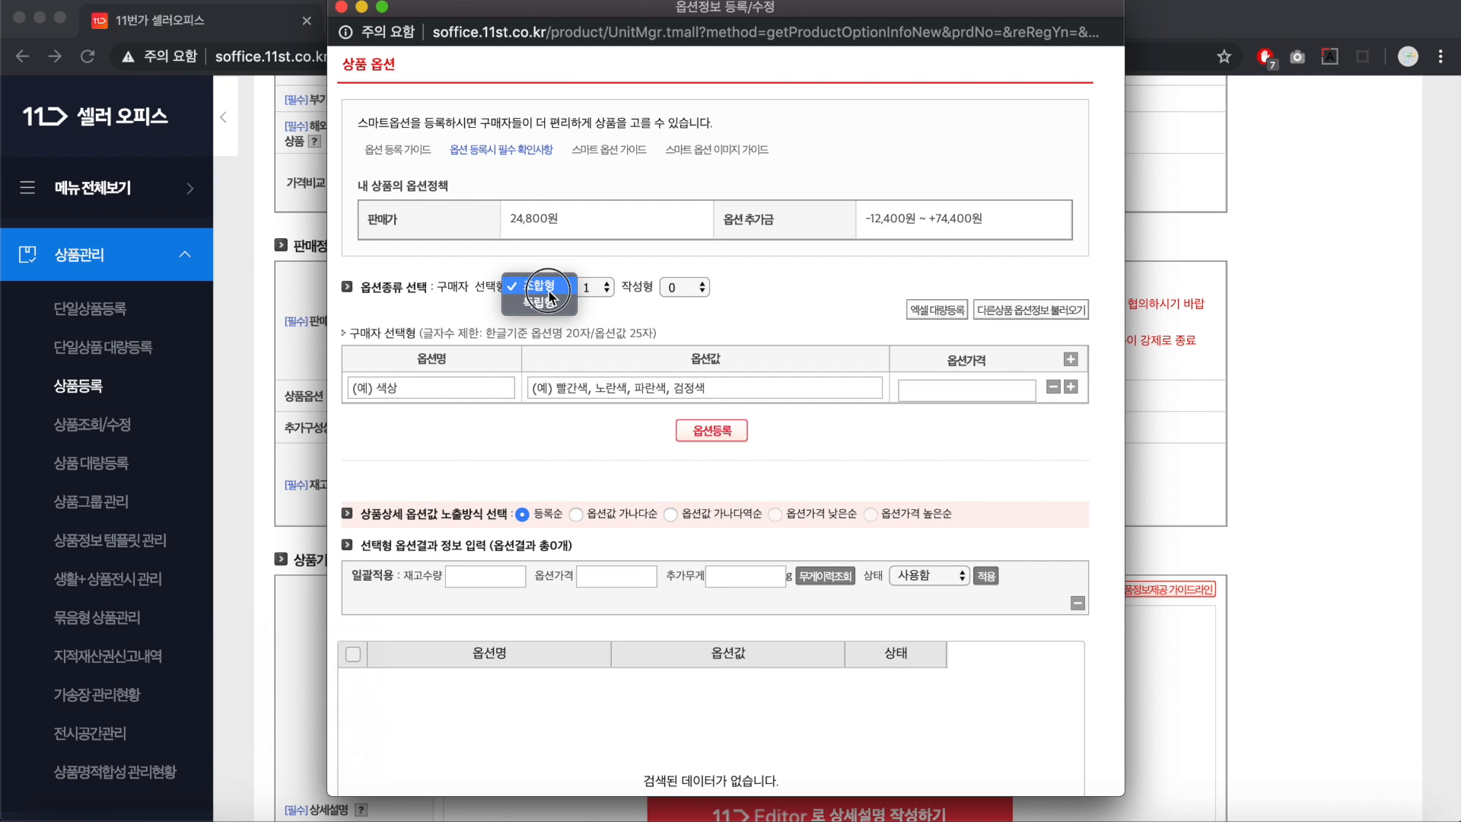
left_click(548, 293)
left_click(592, 297)
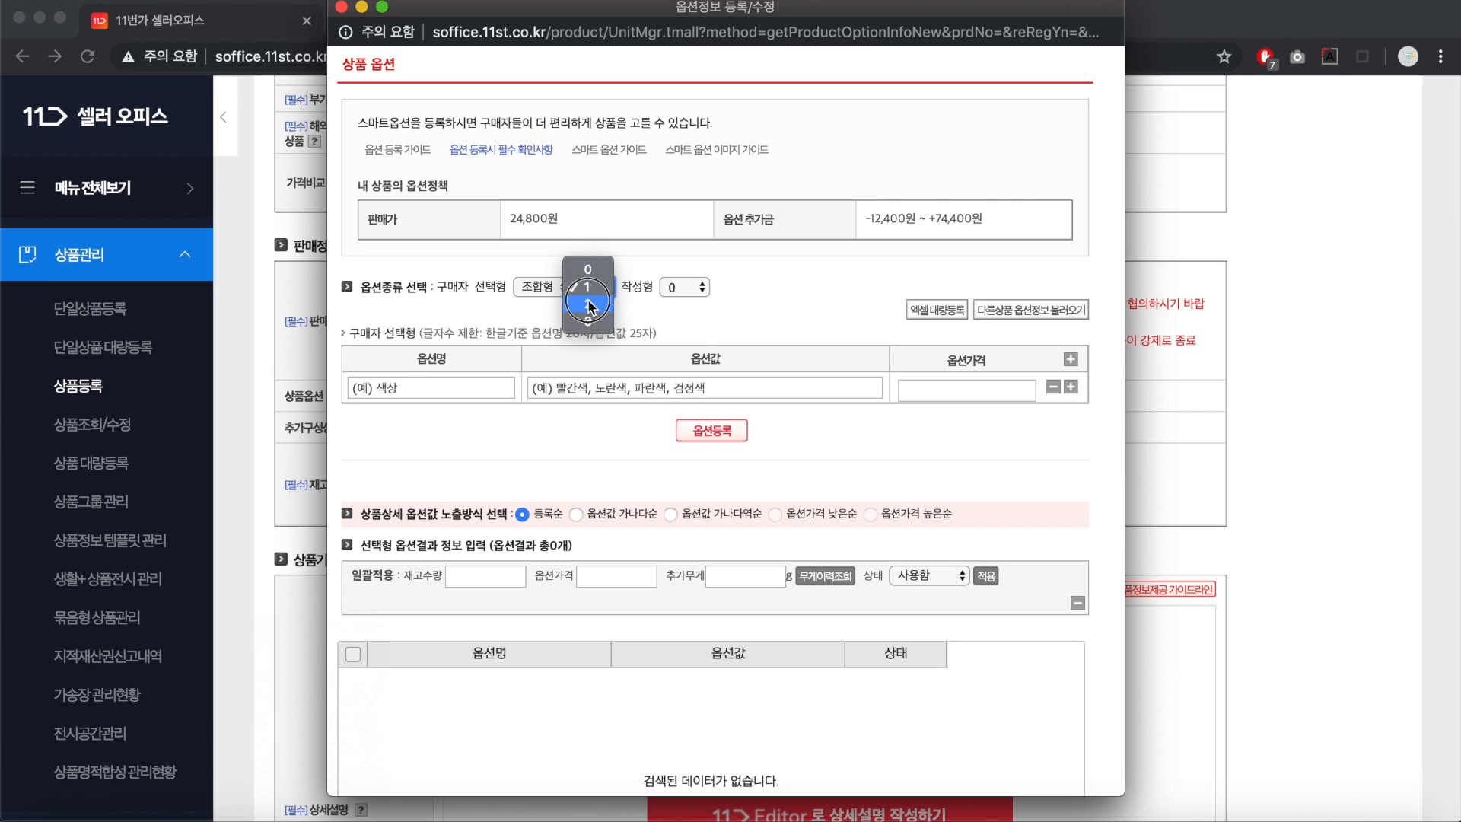
left_click(588, 304)
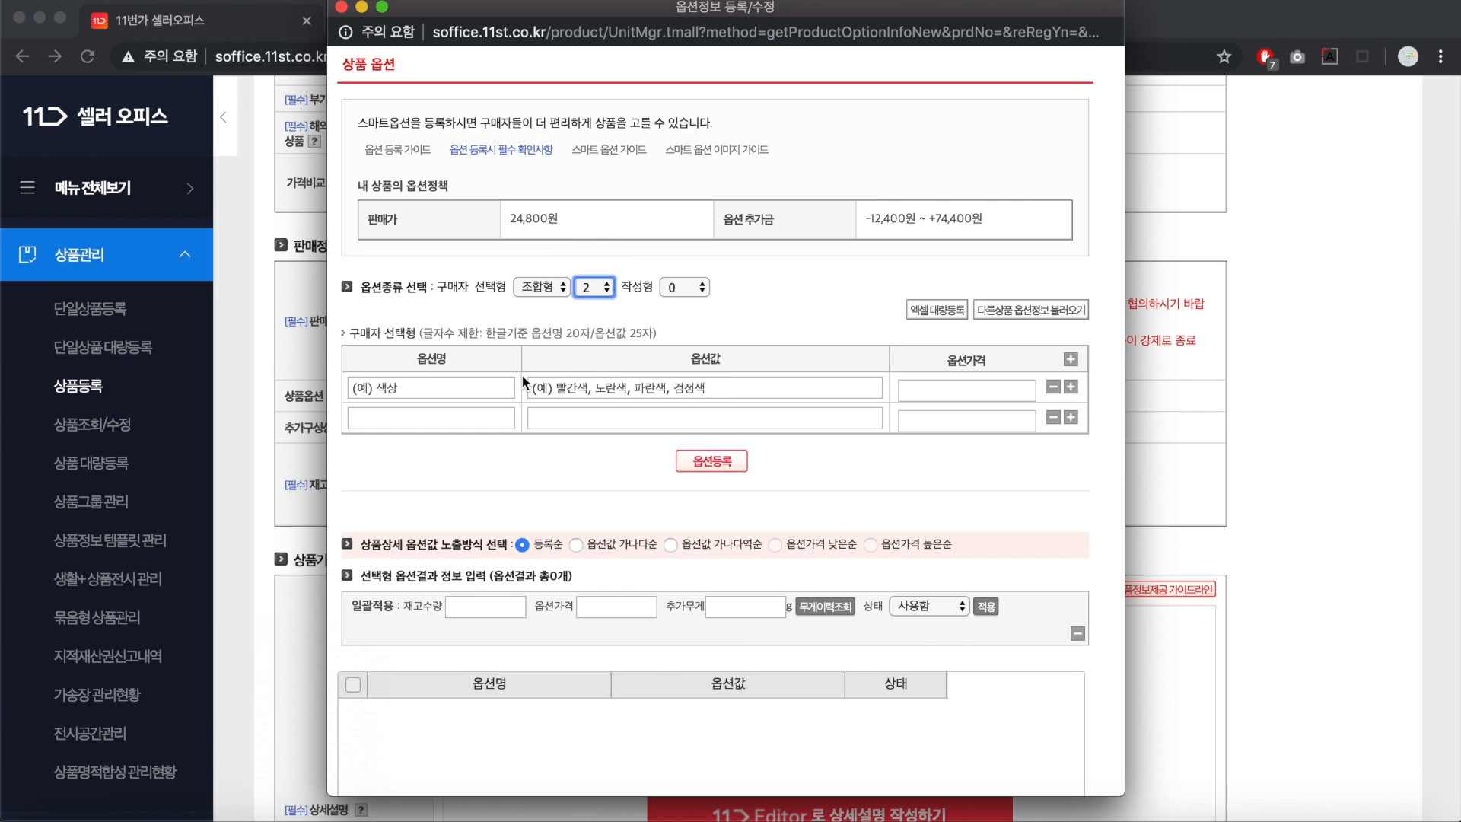
Define the first option as 색상 with the values 브라운,그린 and option prices 0,0.
left_click(473, 390)
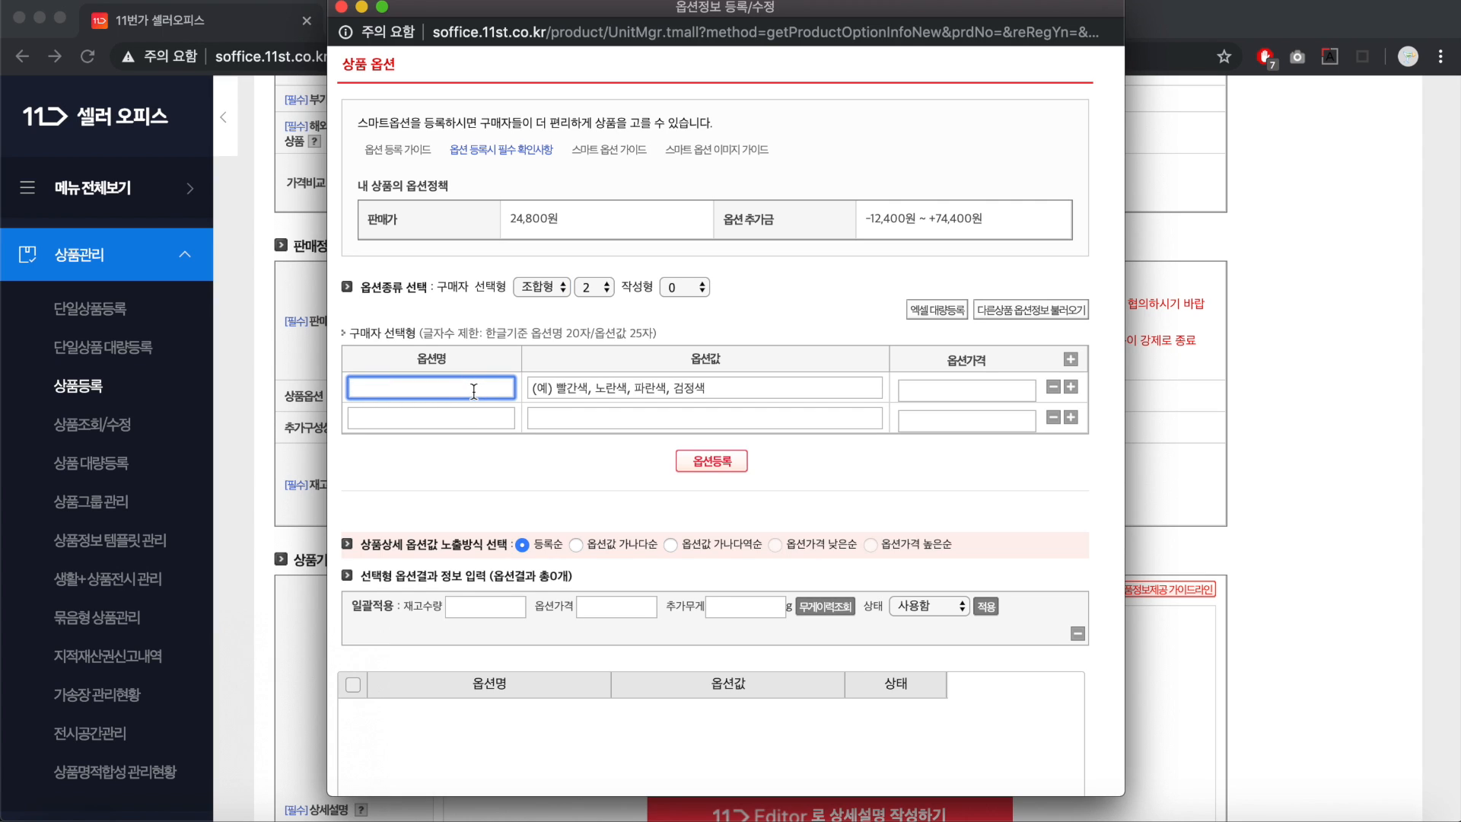
type("색상")
key("Tab")
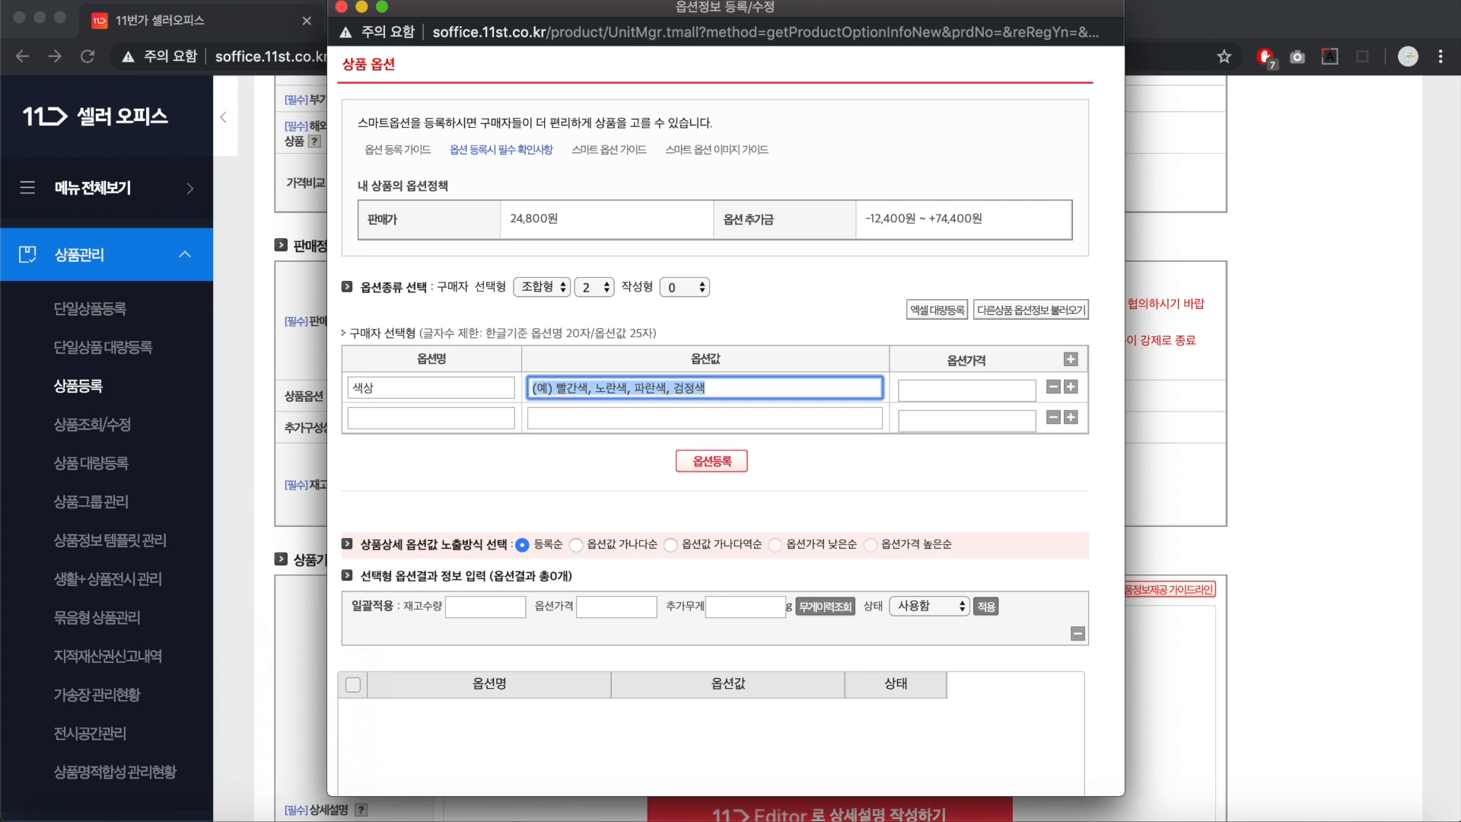
type("브라운,그")
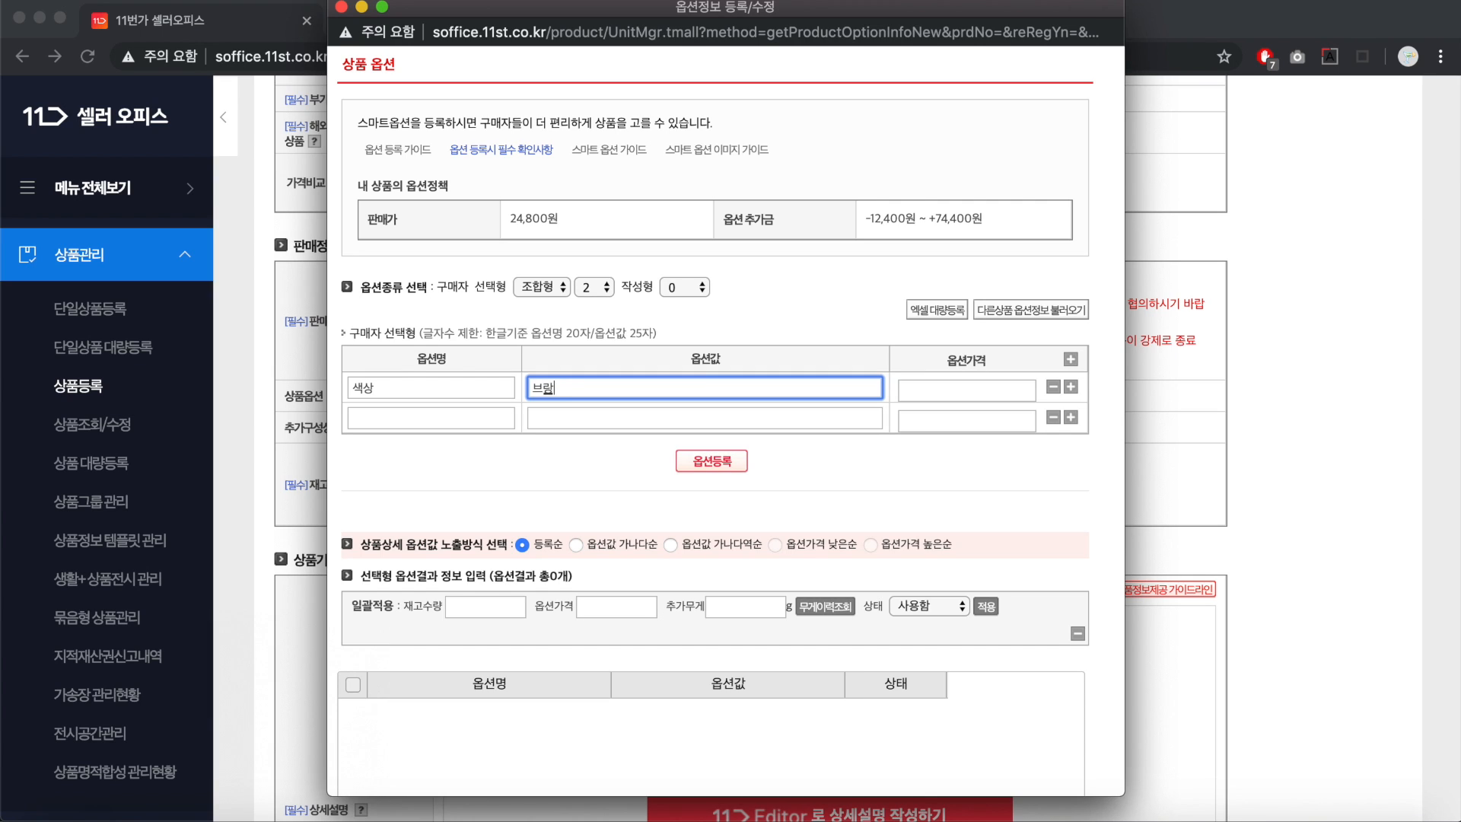
type("린")
key("Tab")
type("0,0")
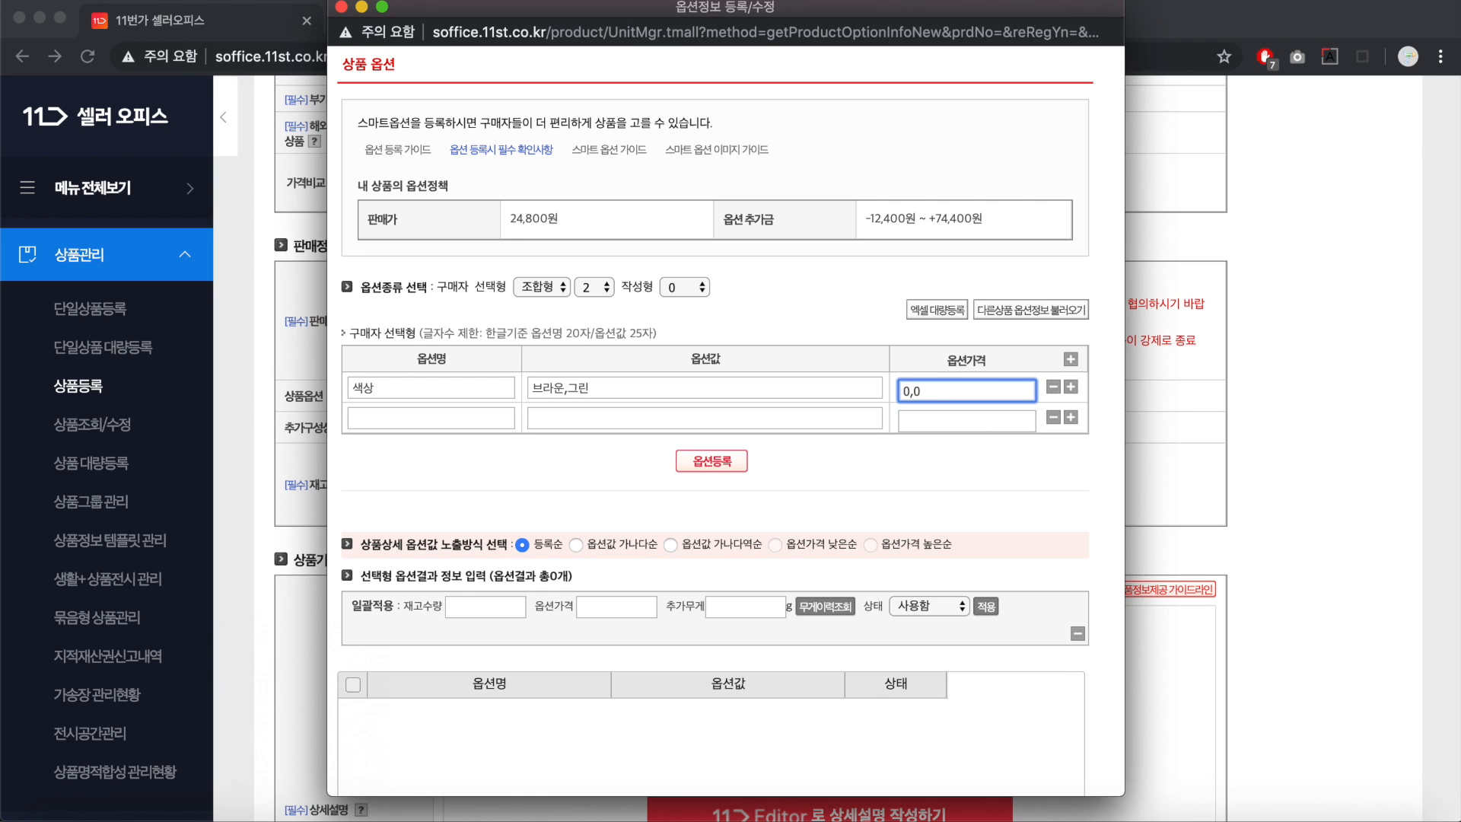
Try a 1000 won surcharge for 그린 by setting the colour option prices to 0,1000.
type("000")
left_click(555, 389)
left_click_drag(530, 390, 564, 389)
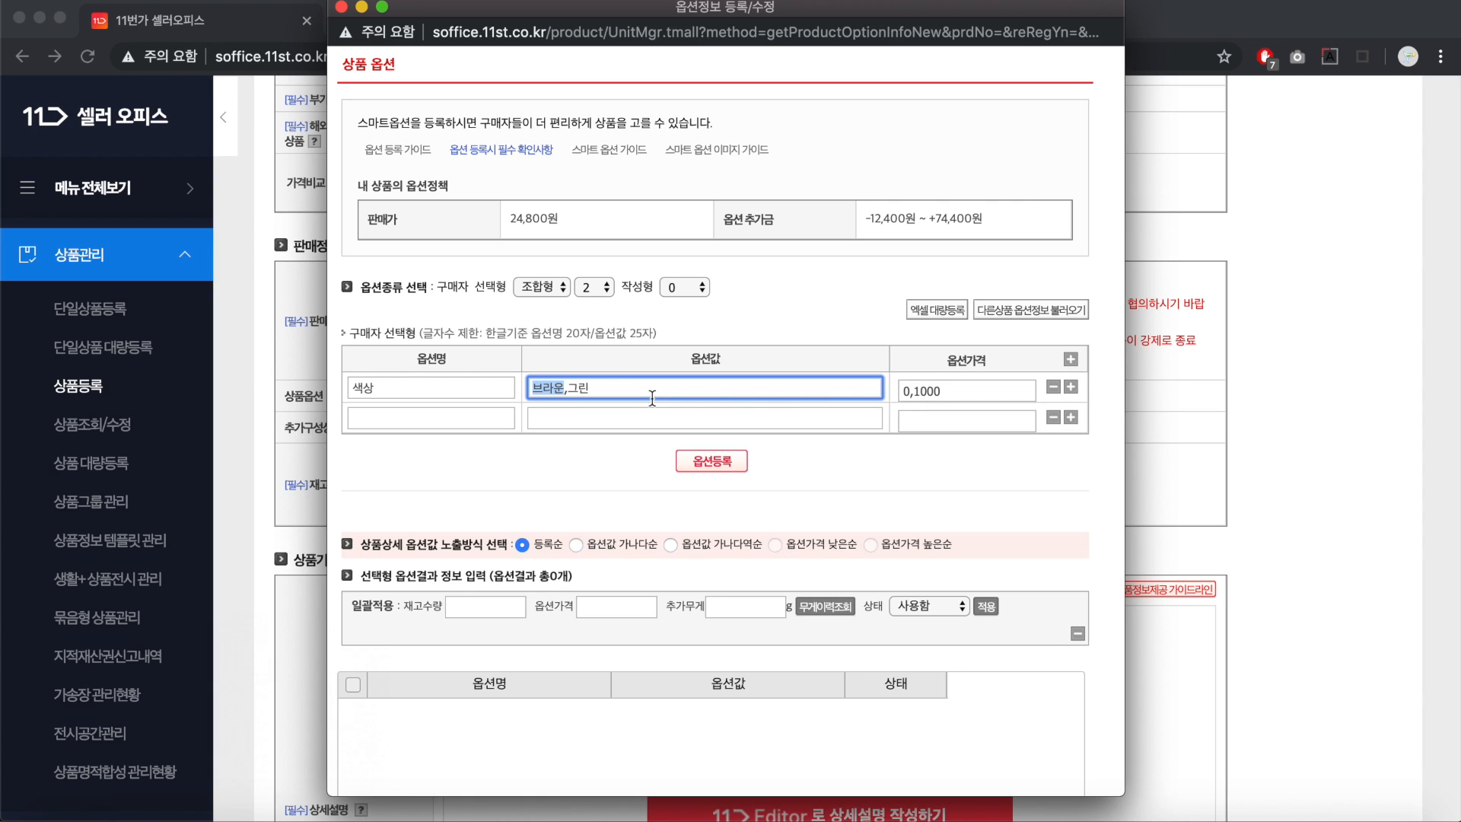
double_click(578, 388)
double_click(925, 391)
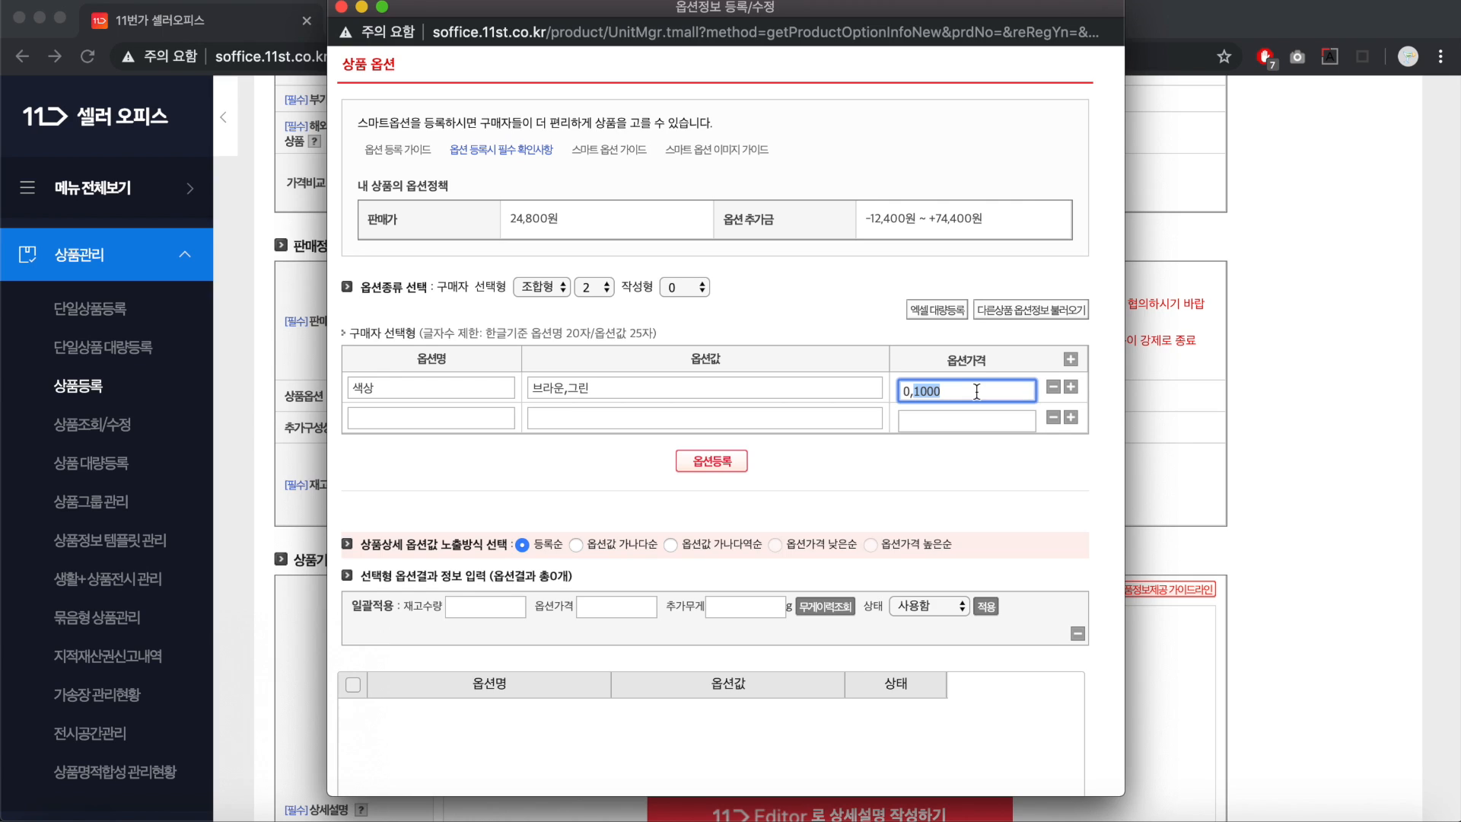
Try a 1000 won discount for 그린 by setting the colour option prices to 0,-1000.
left_click(913, 391)
type("-")
double_click(589, 389)
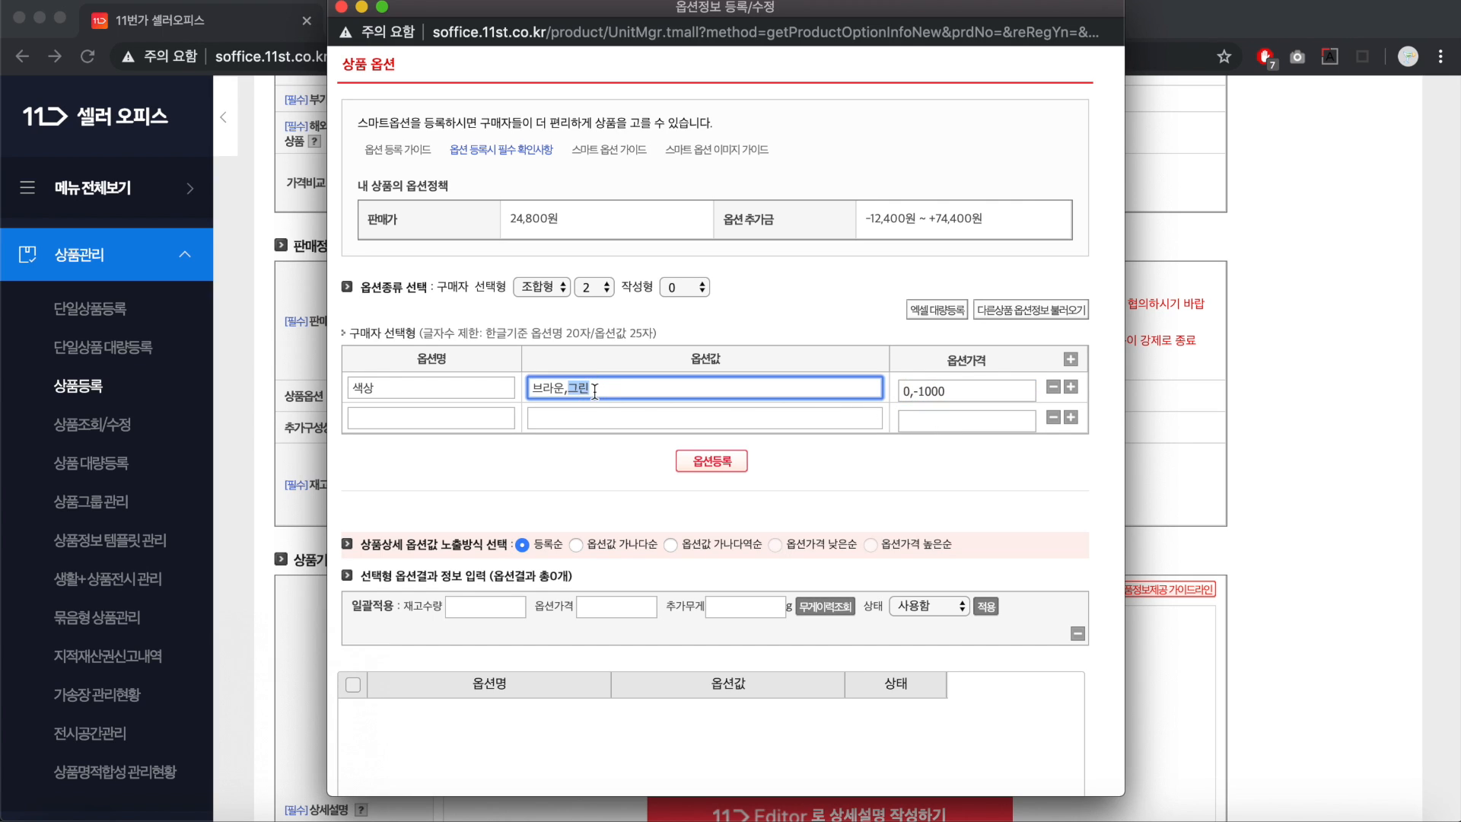
double_click(973, 393)
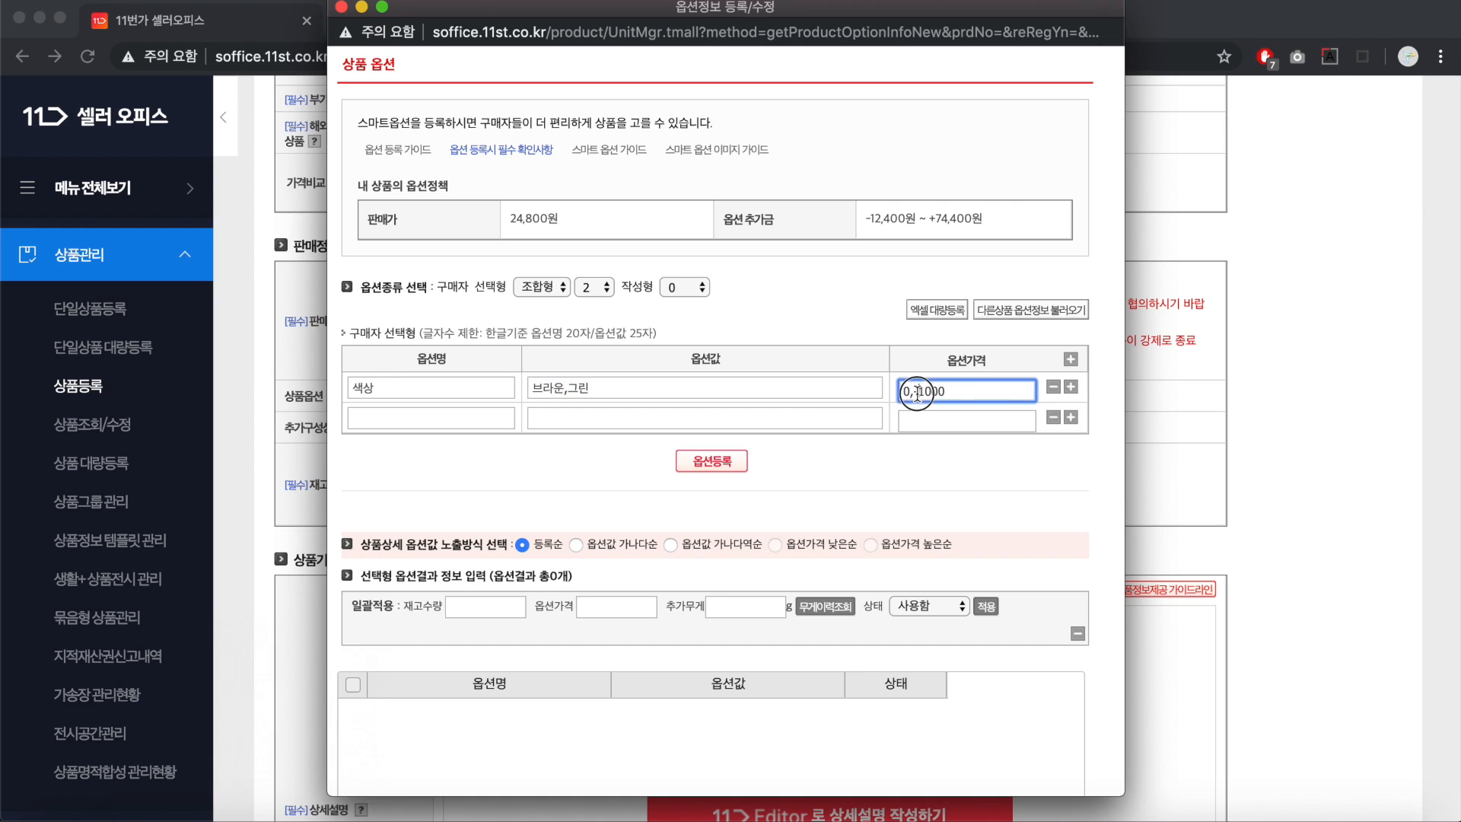
Restore the colour option prices to 0,0.
key("Right")
key("BackSpace")
key("BackSpace")
key("BackSpace")
key("BackSpace")
key("BackSpace")
type("0")
Define the second option as 사이즈 with the values 중형,대형 and option prices 0,1000.
left_click(459, 414)
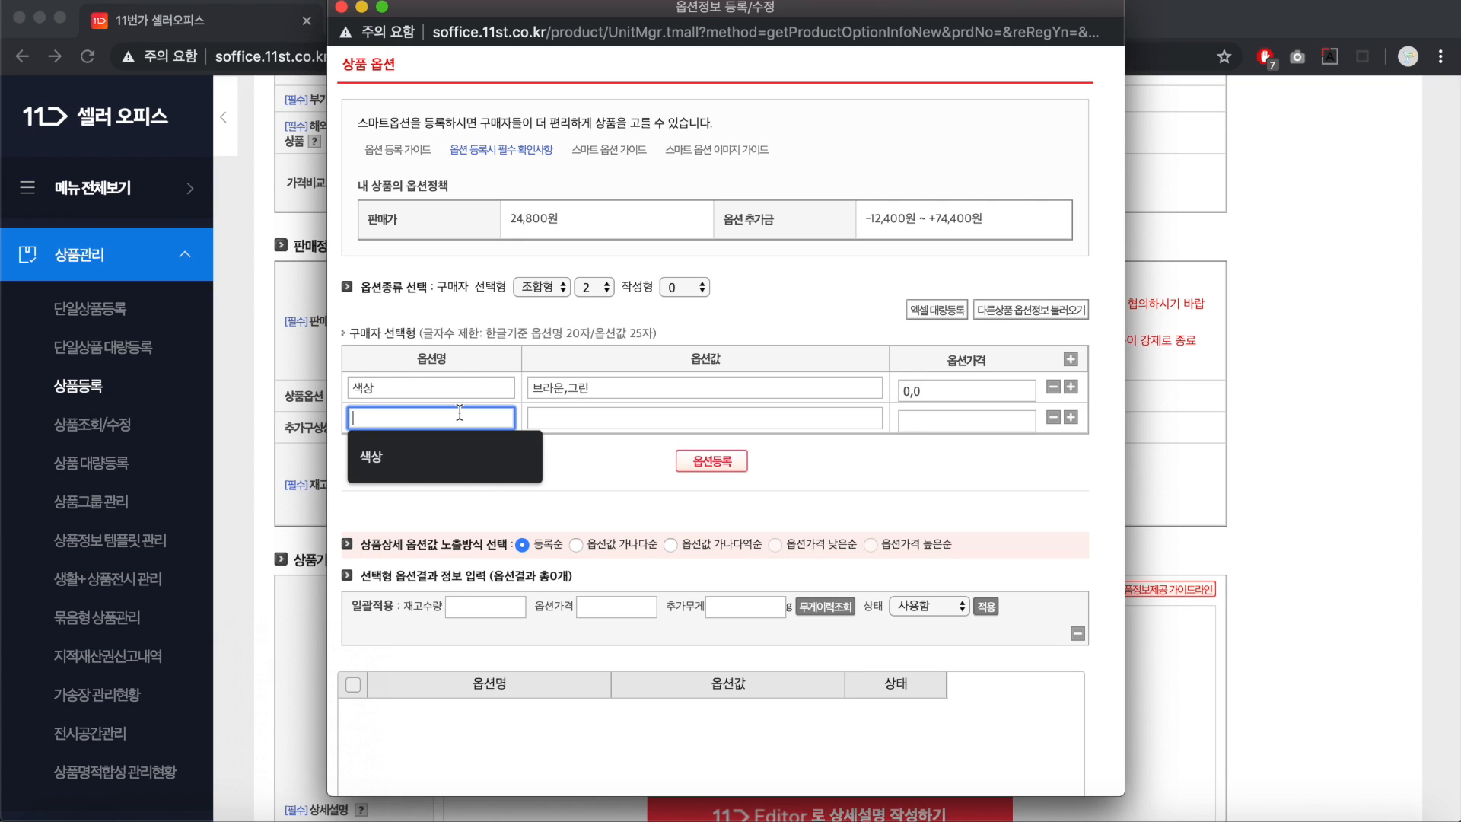
type("사이즈")
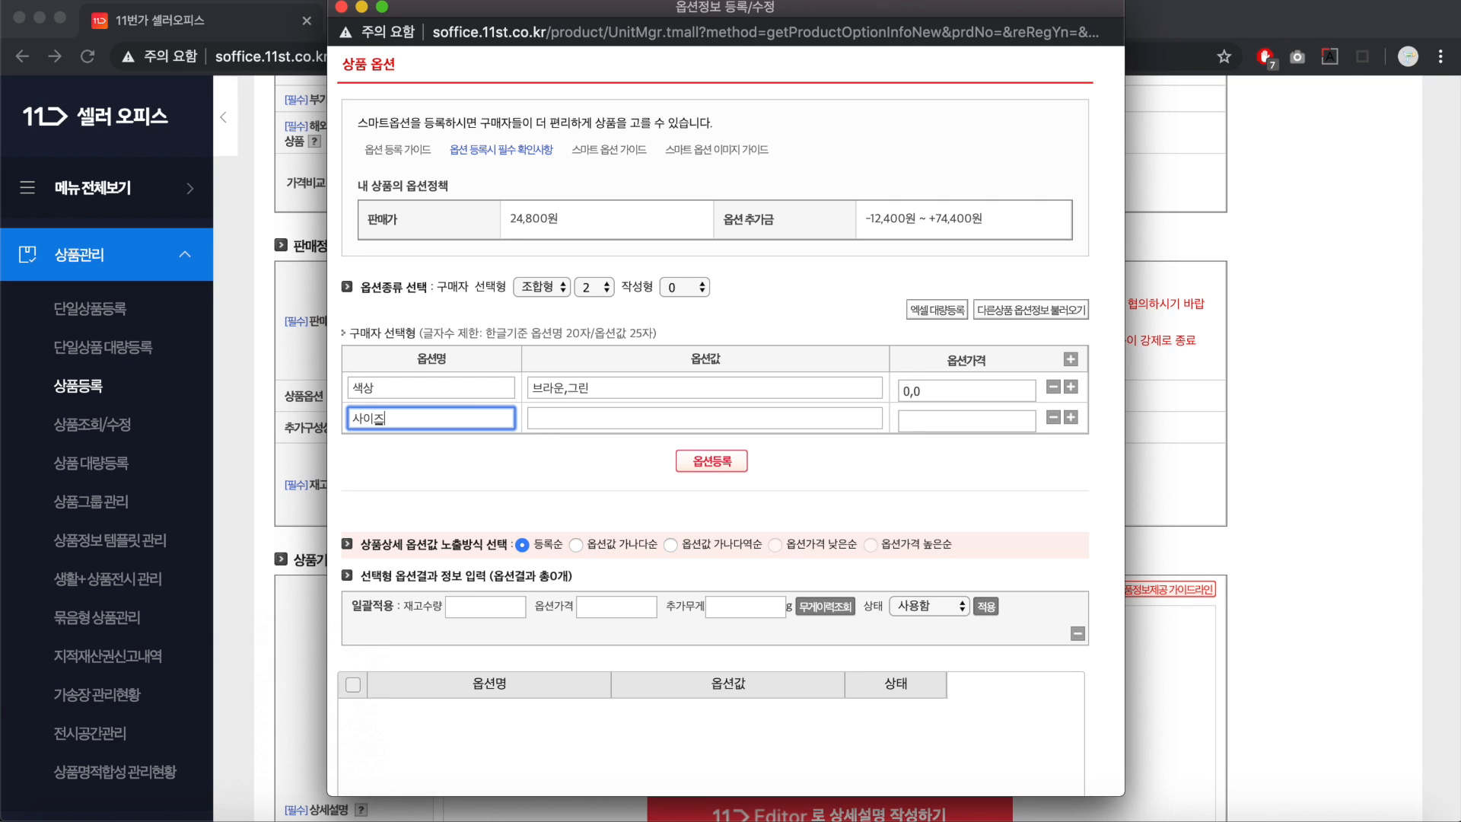
key("Tab")
type("ㅈ중형,대형")
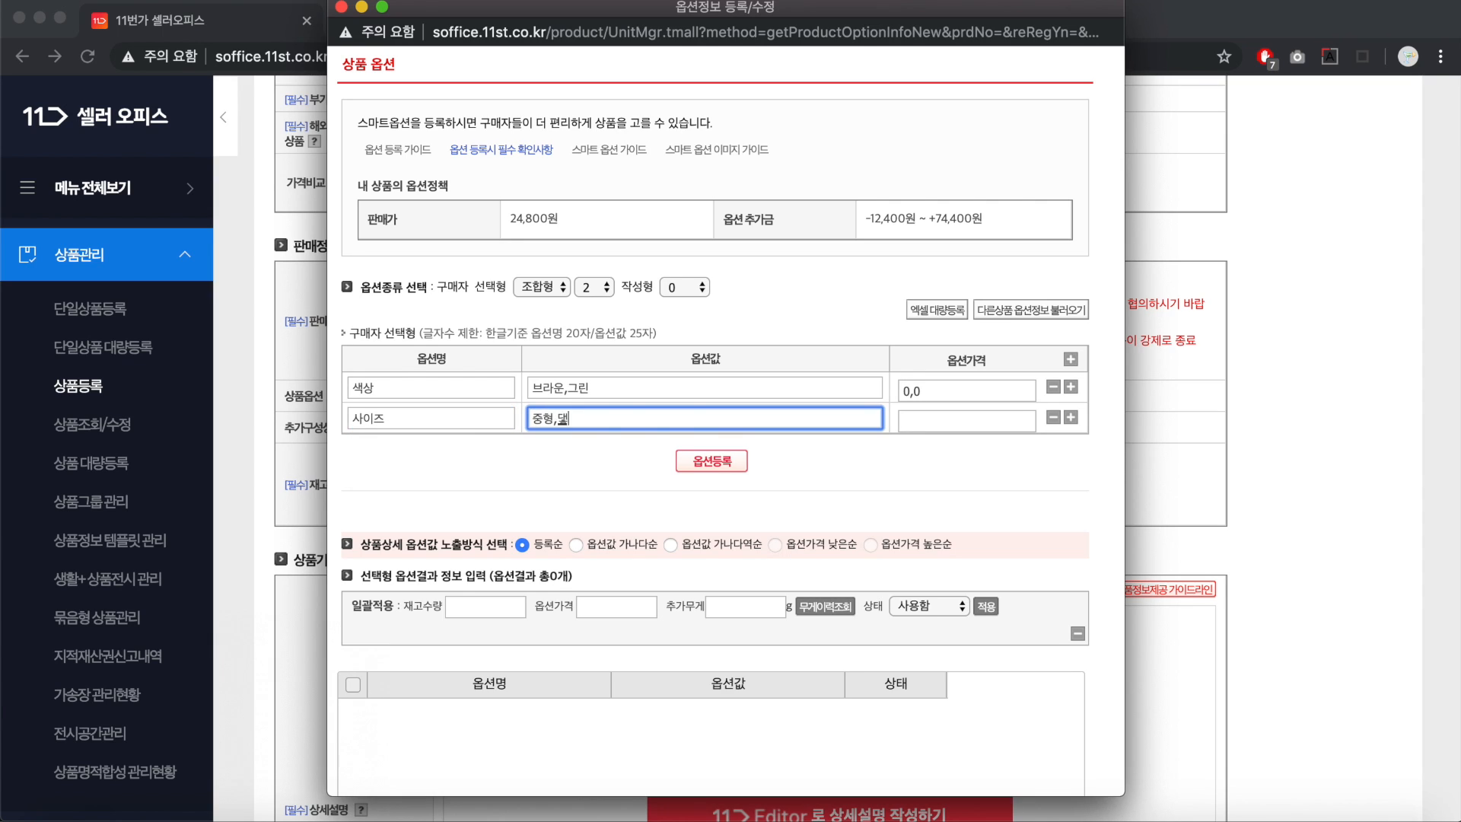
key("Tab")
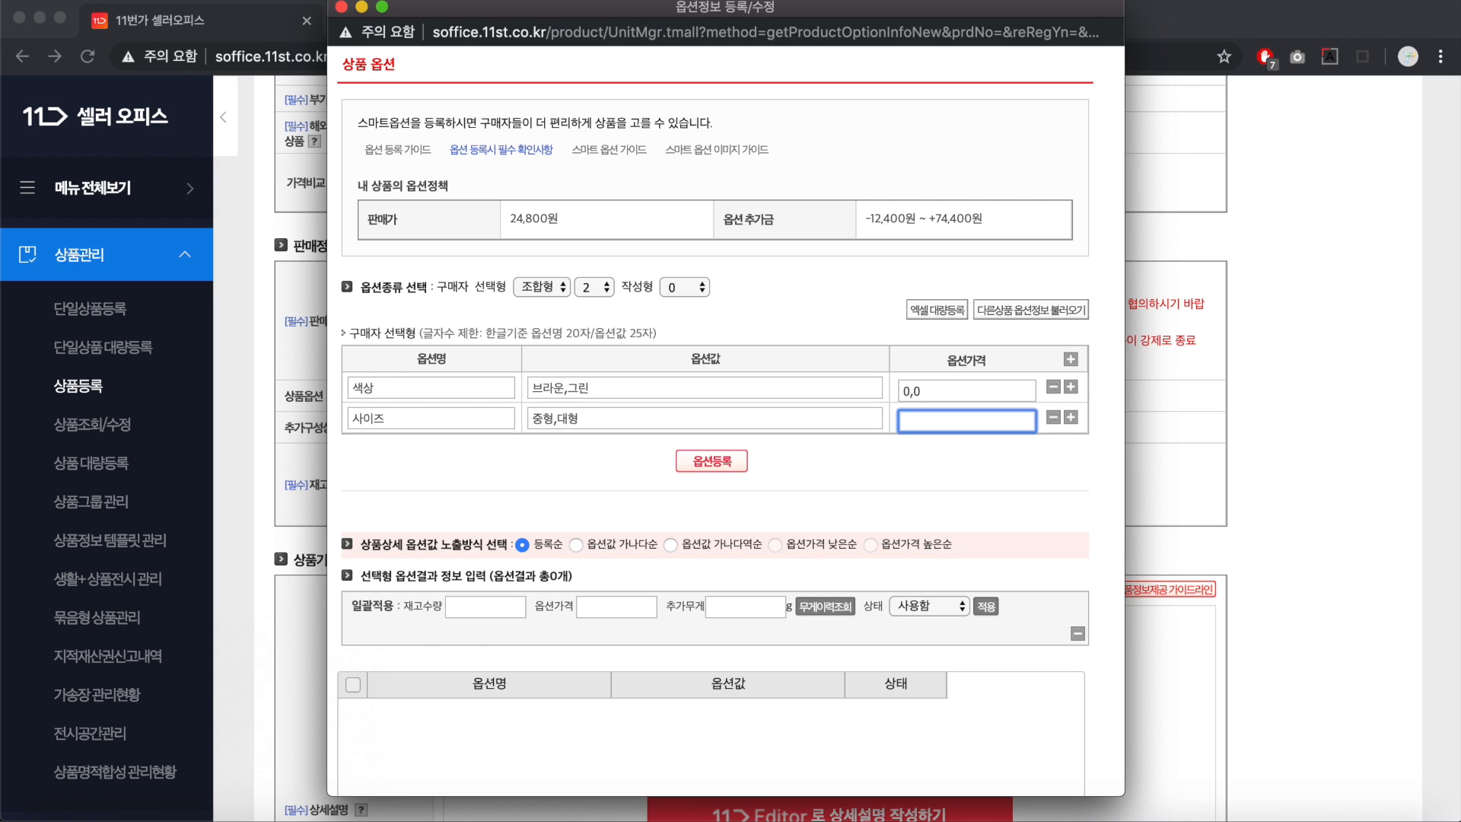
type("0,1000")
Register the 색상 and 사이즈 options to generate their combinations.
left_click(706, 460)
scroll(763, 436, "down", 1)
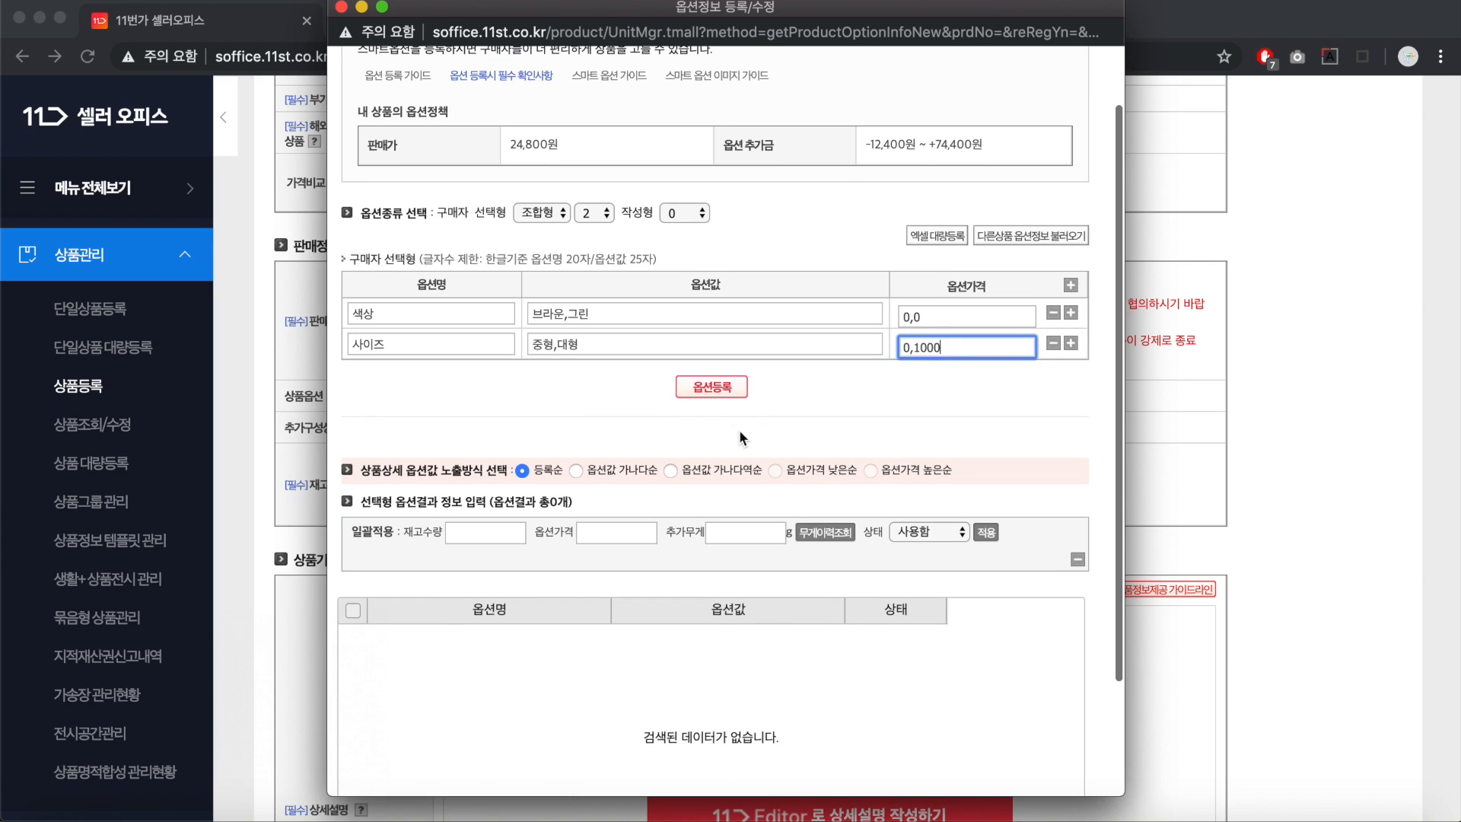
left_click(713, 388)
scroll(844, 304, "down", 2)
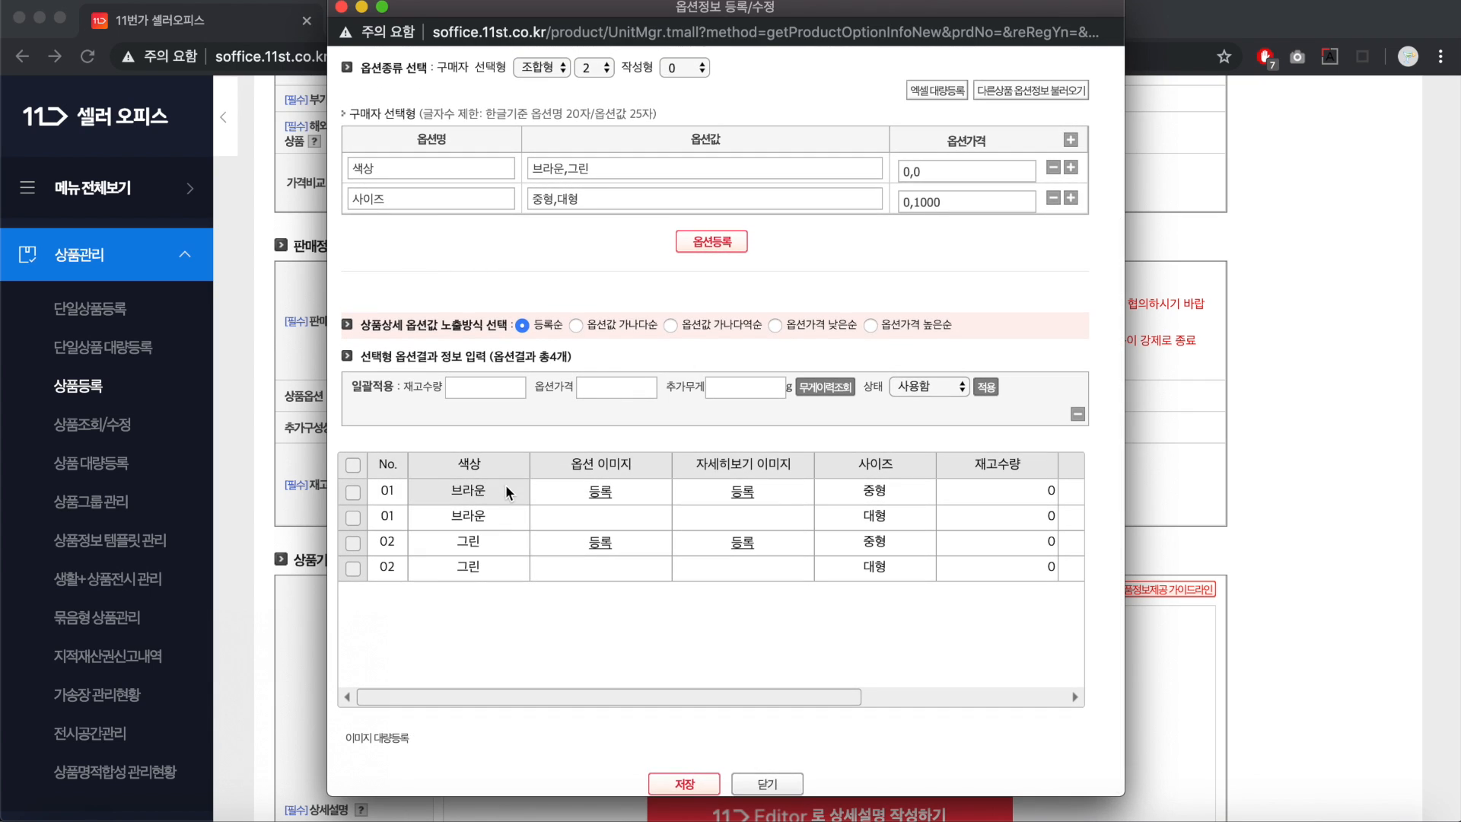
Examine the generated colour and size combinations along with their stock quantities and option prices.
left_click(508, 493)
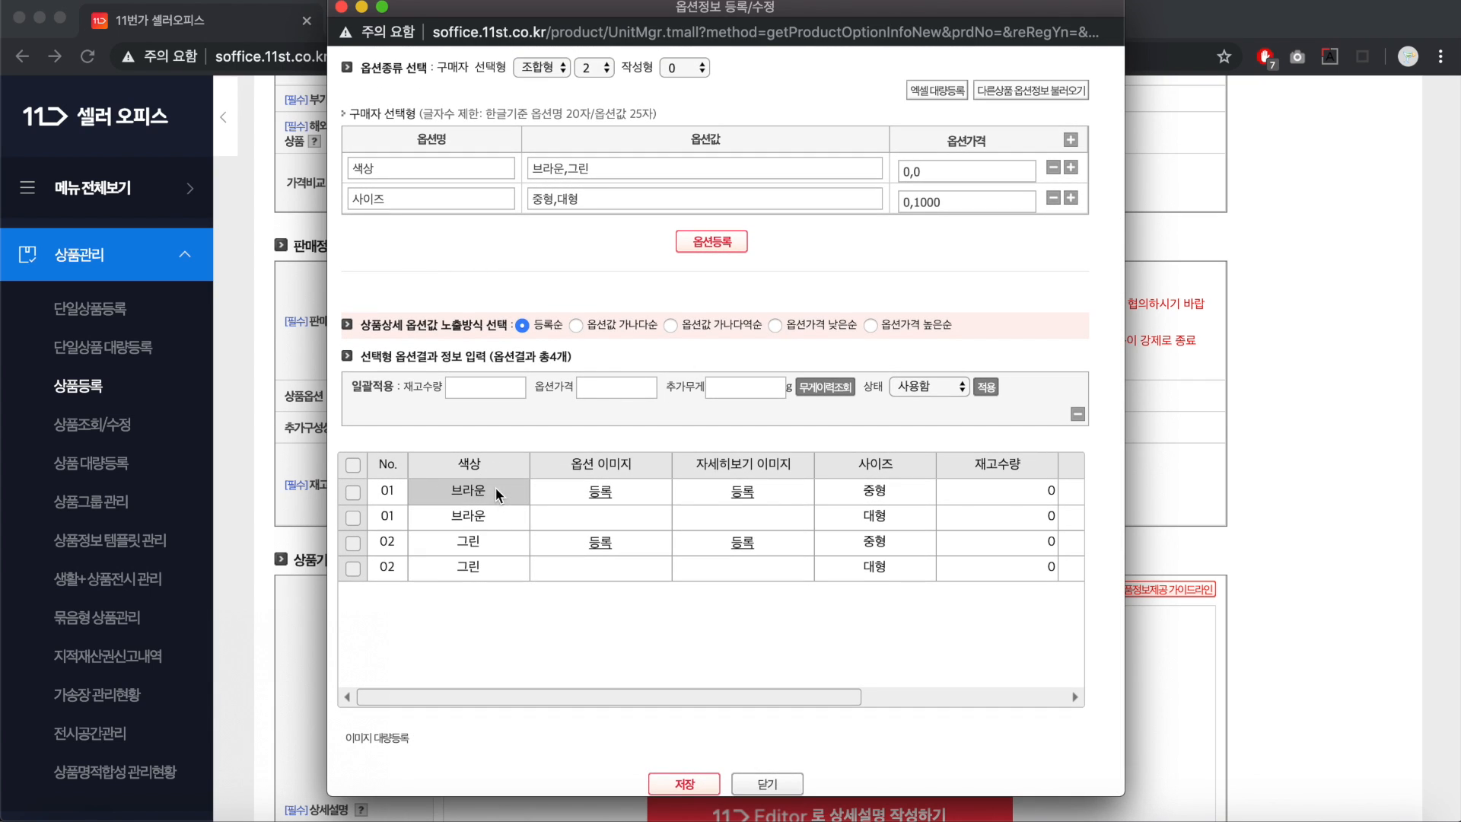
left_click(894, 502)
left_click(466, 518)
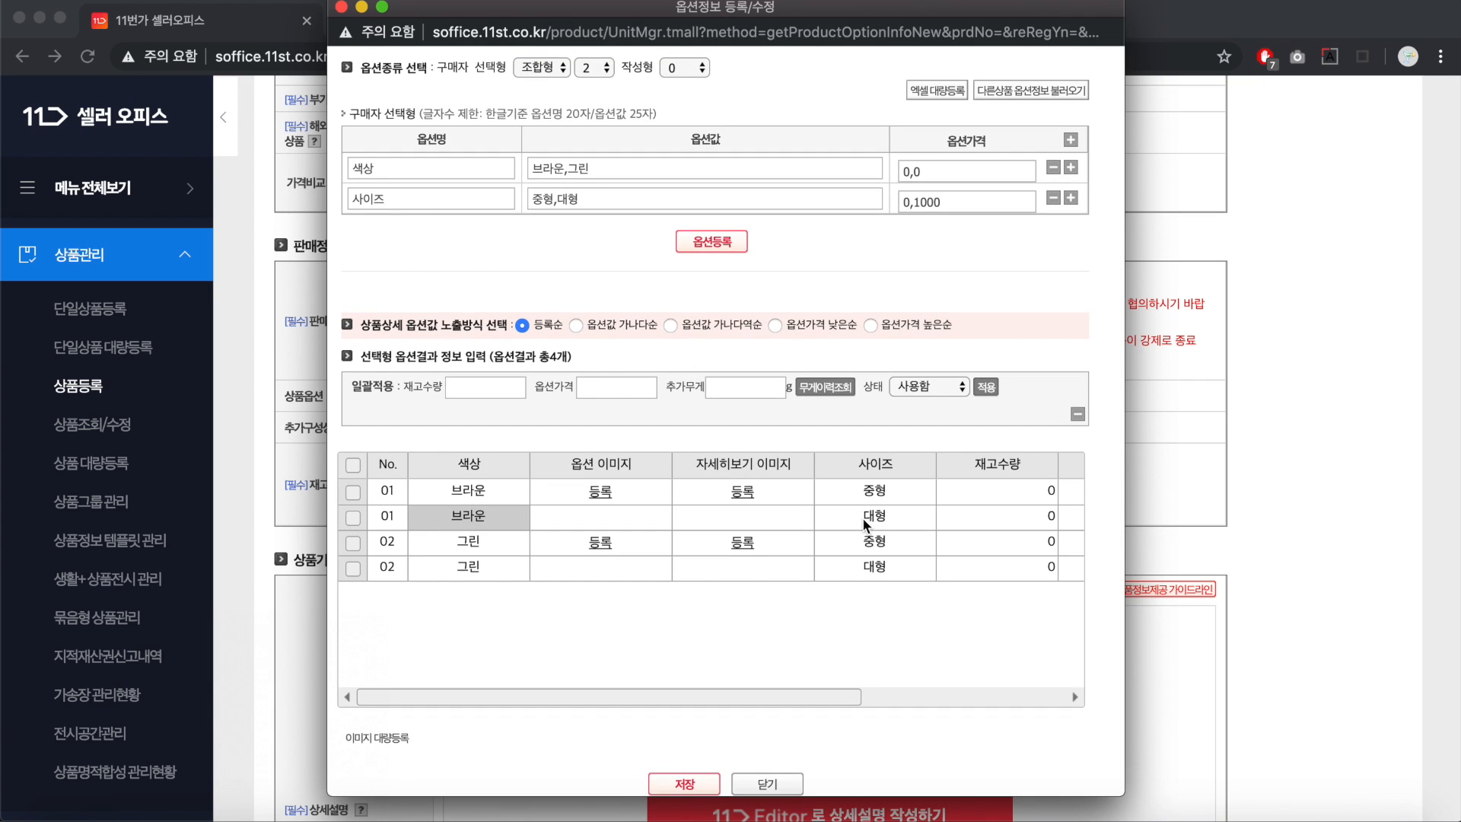
left_click(520, 570)
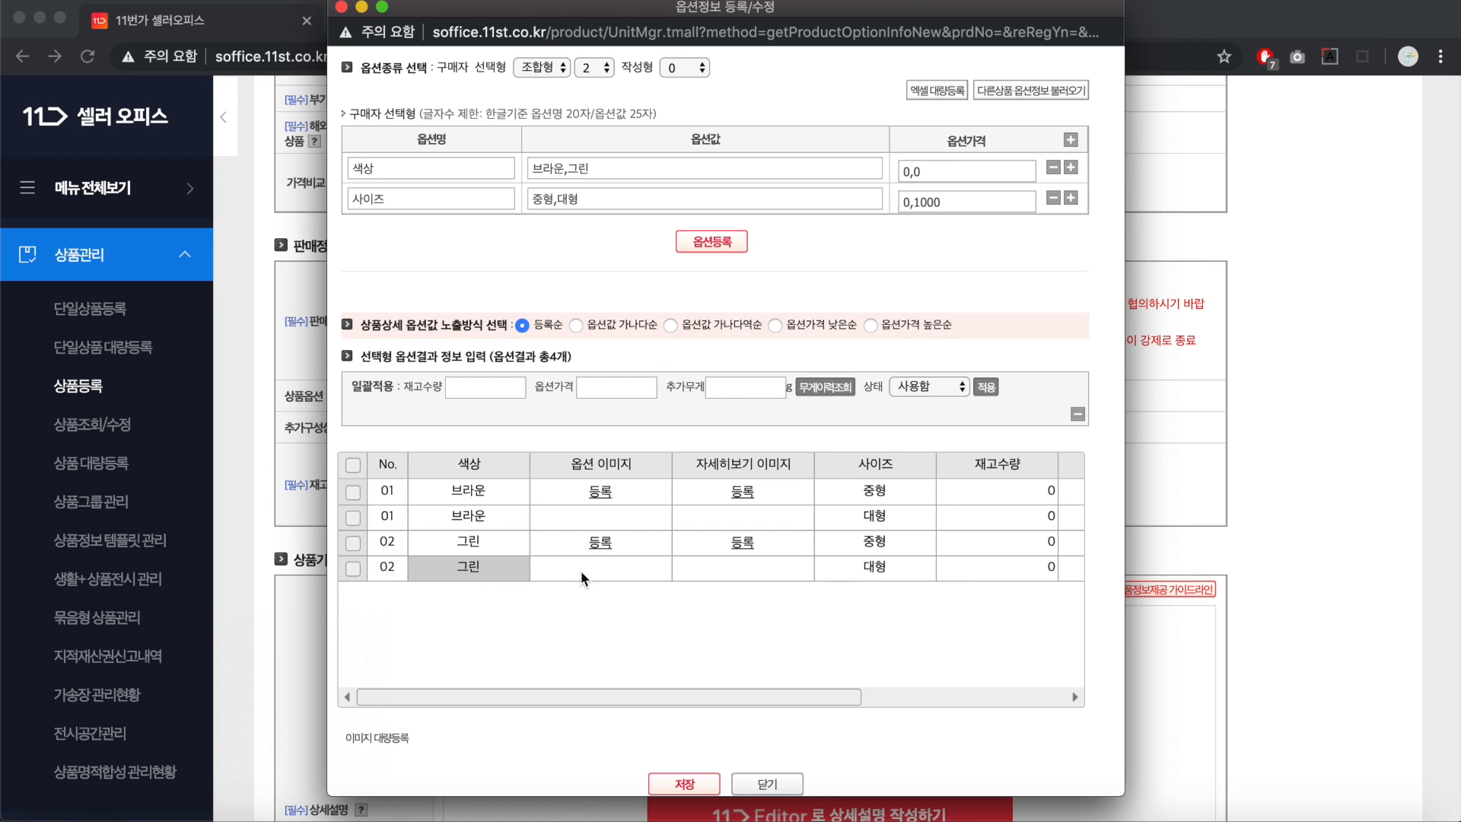
left_click(893, 575)
scroll(806, 532, "right", 3)
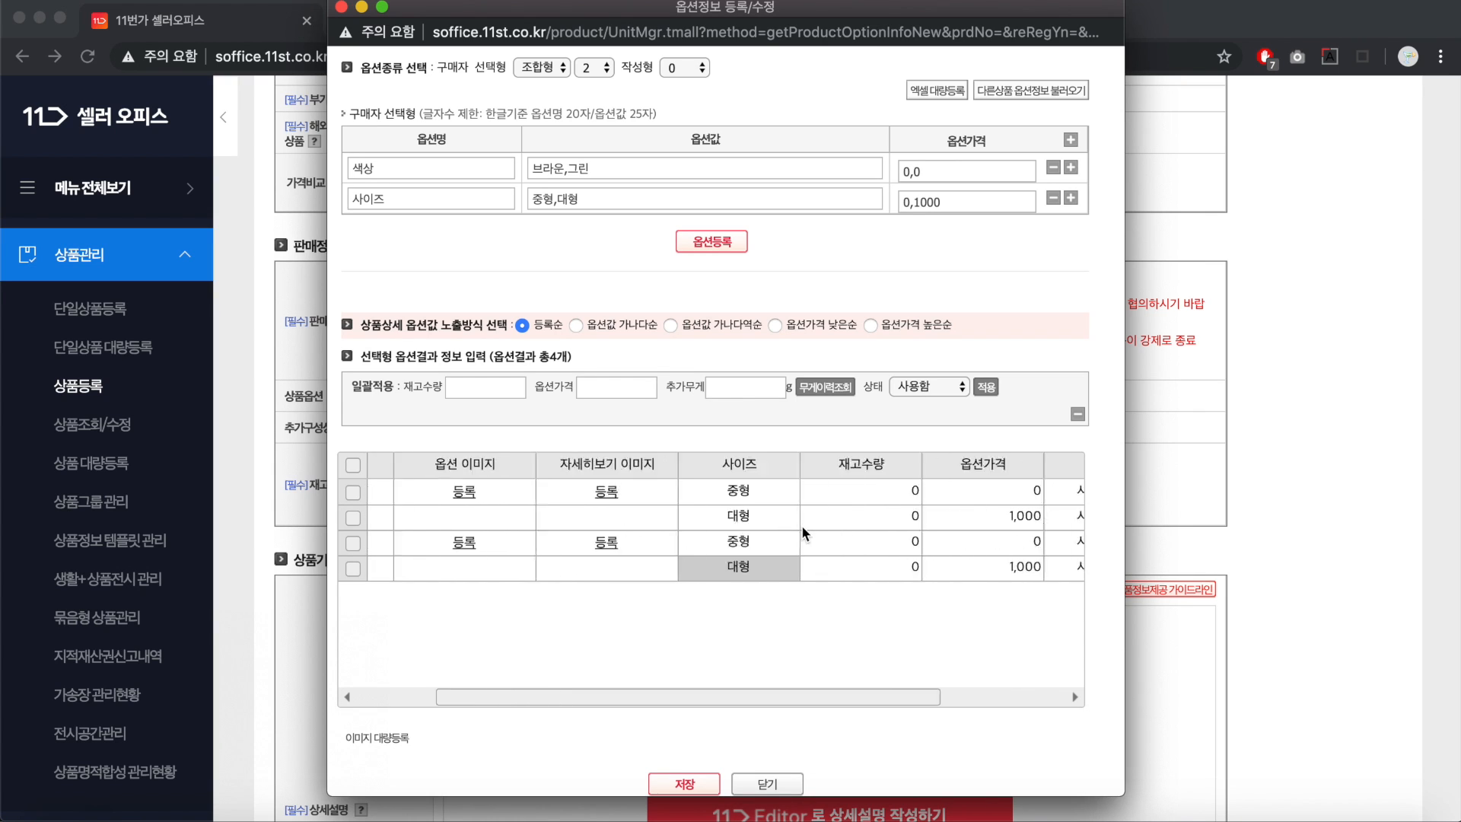
Set the stock quantity of all colour and size combinations to 93823 and save the option information.
scroll(801, 524, "right", 3)
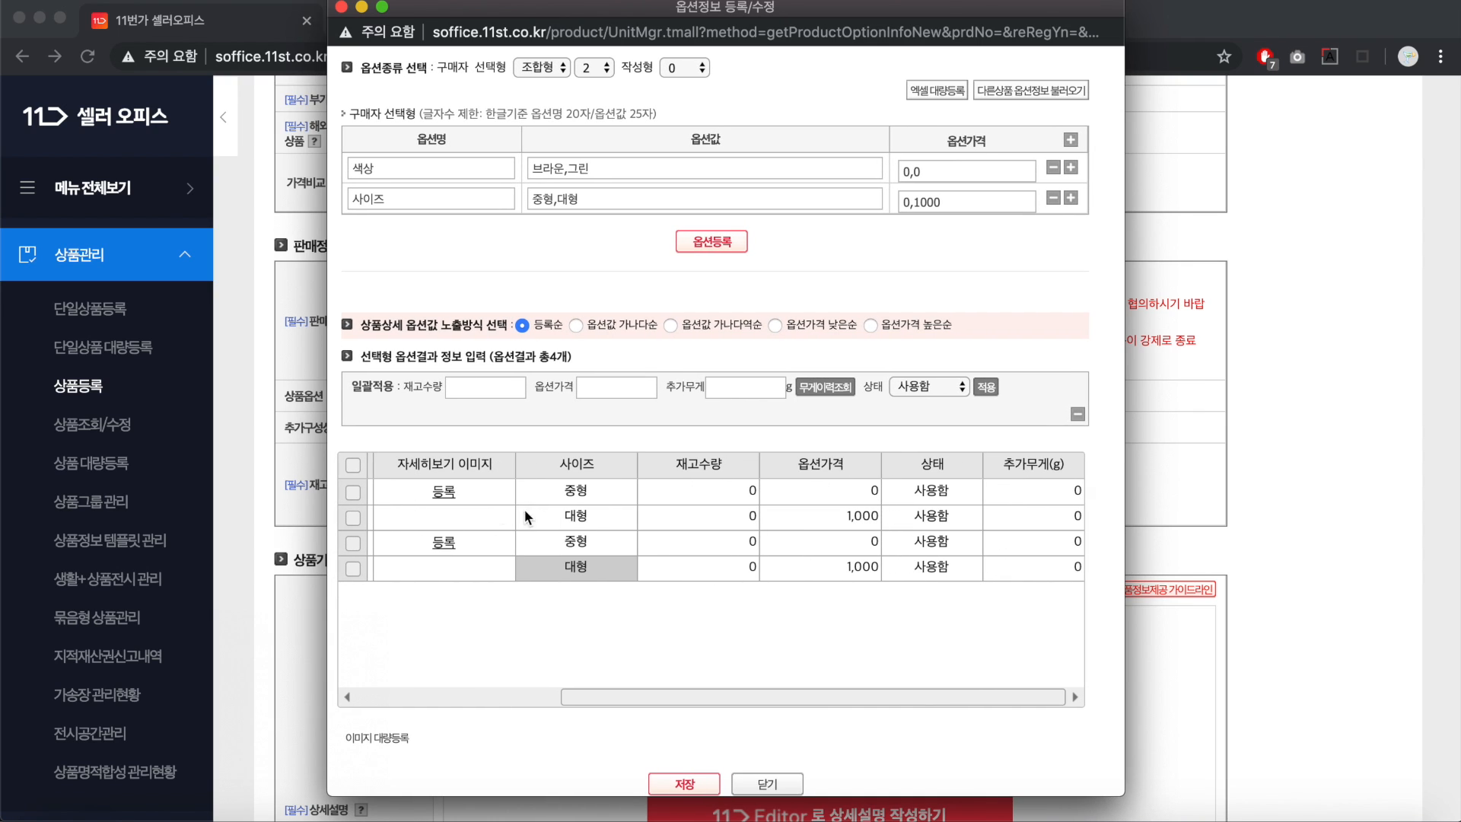
left_click(352, 464)
left_click(493, 388)
type("93823")
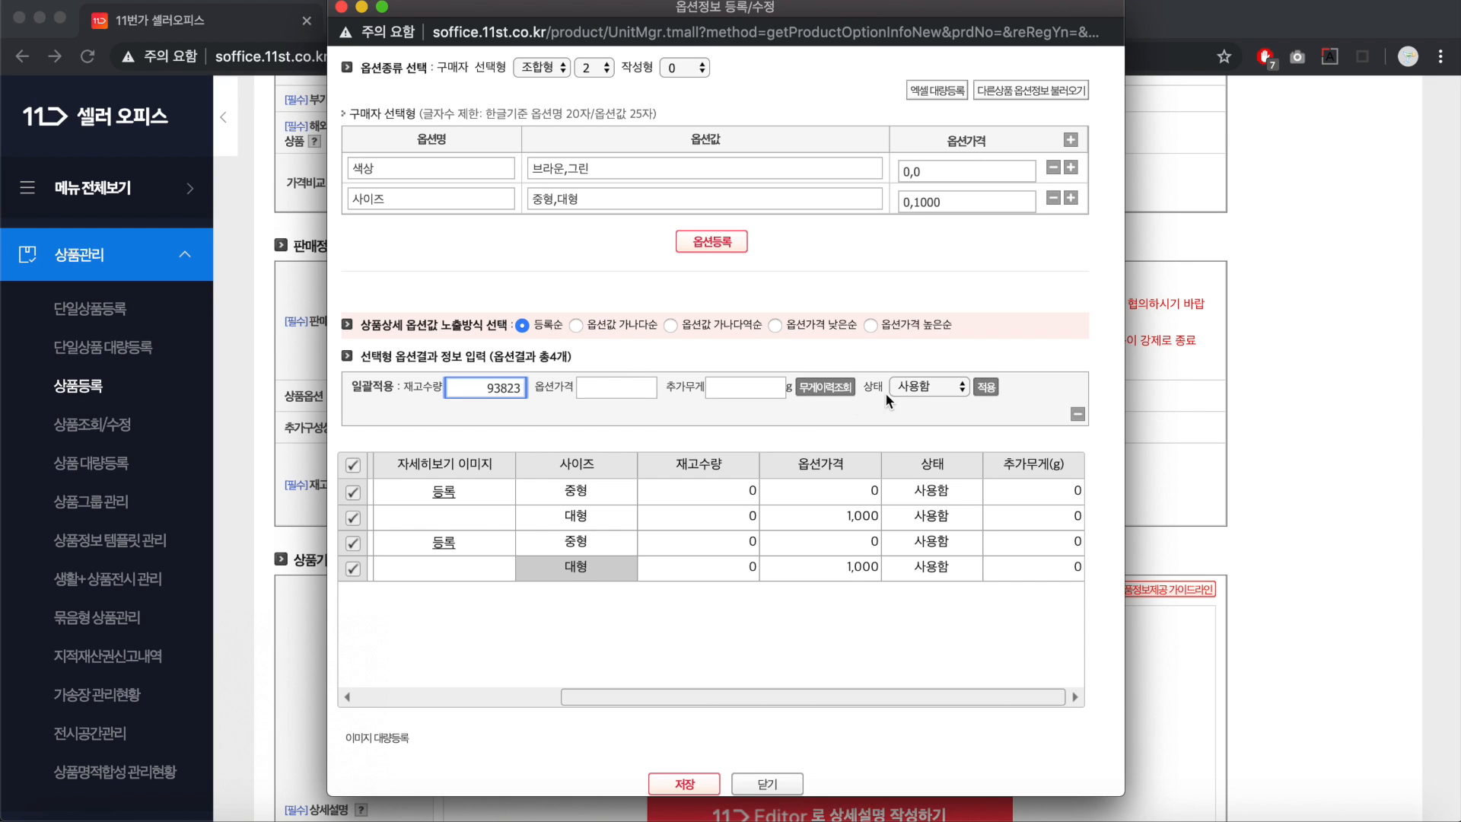
left_click(981, 390)
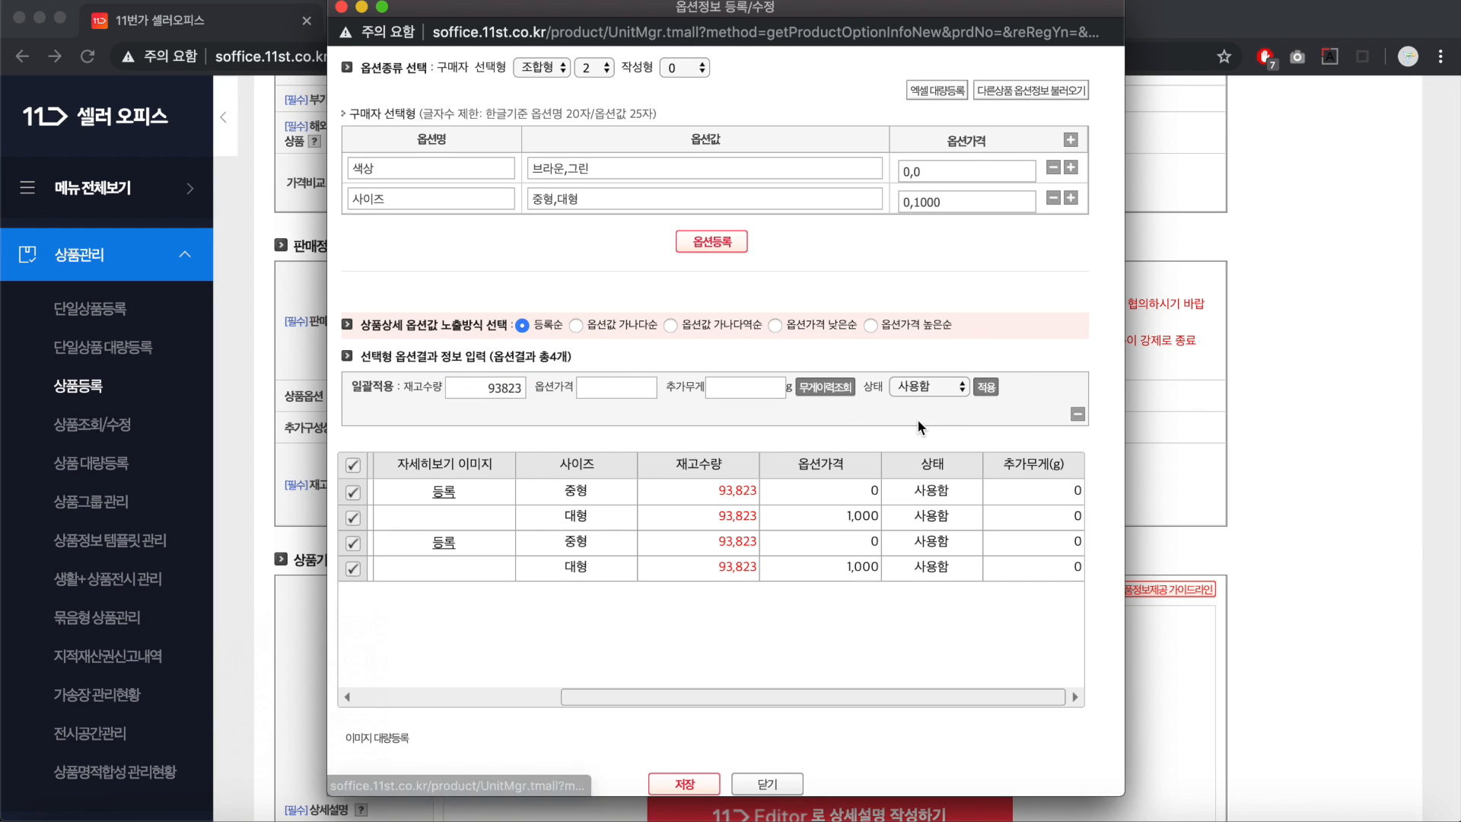
left_click(686, 781)
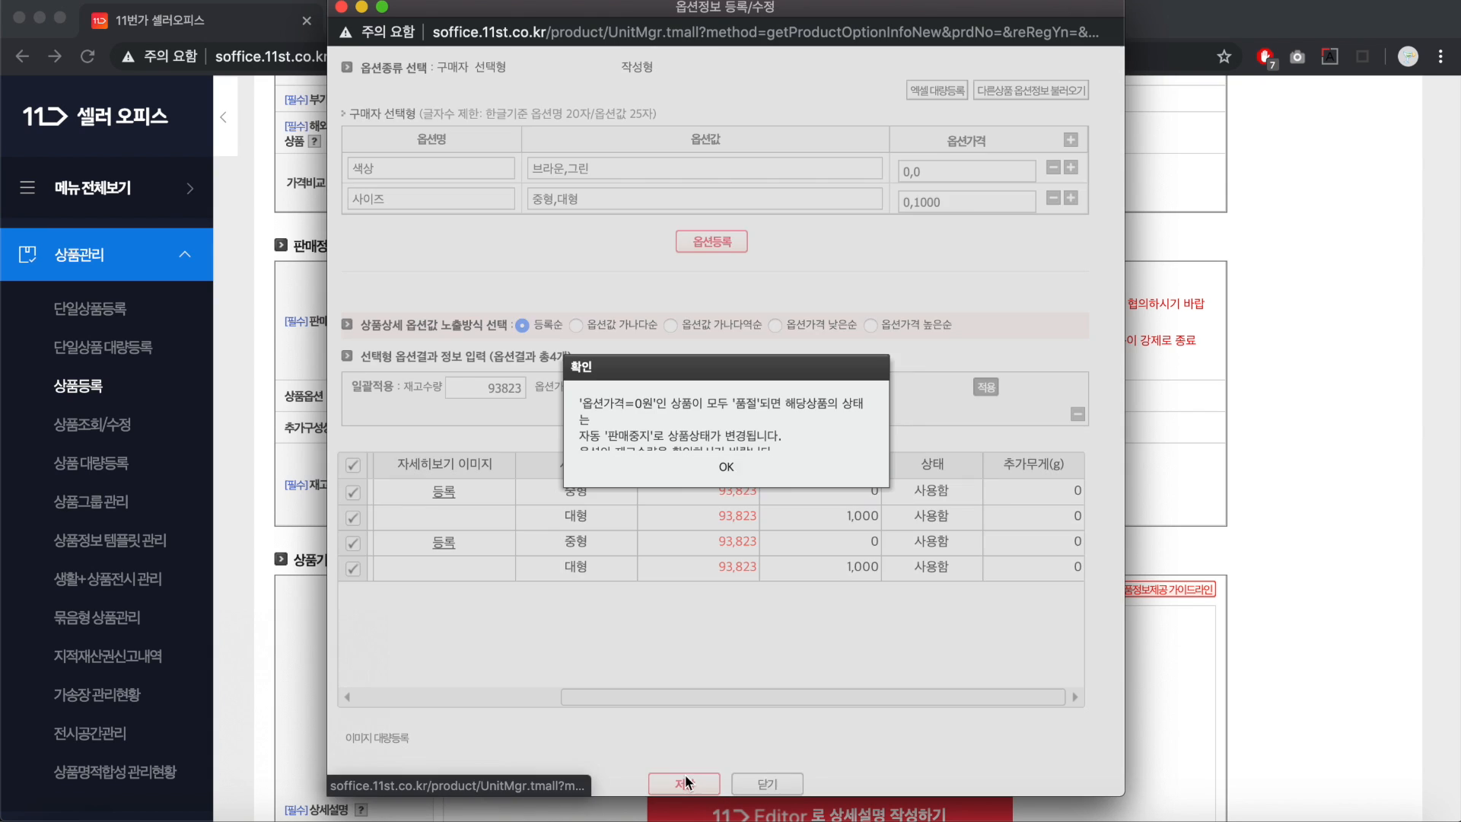
left_click(727, 451)
left_click(727, 452)
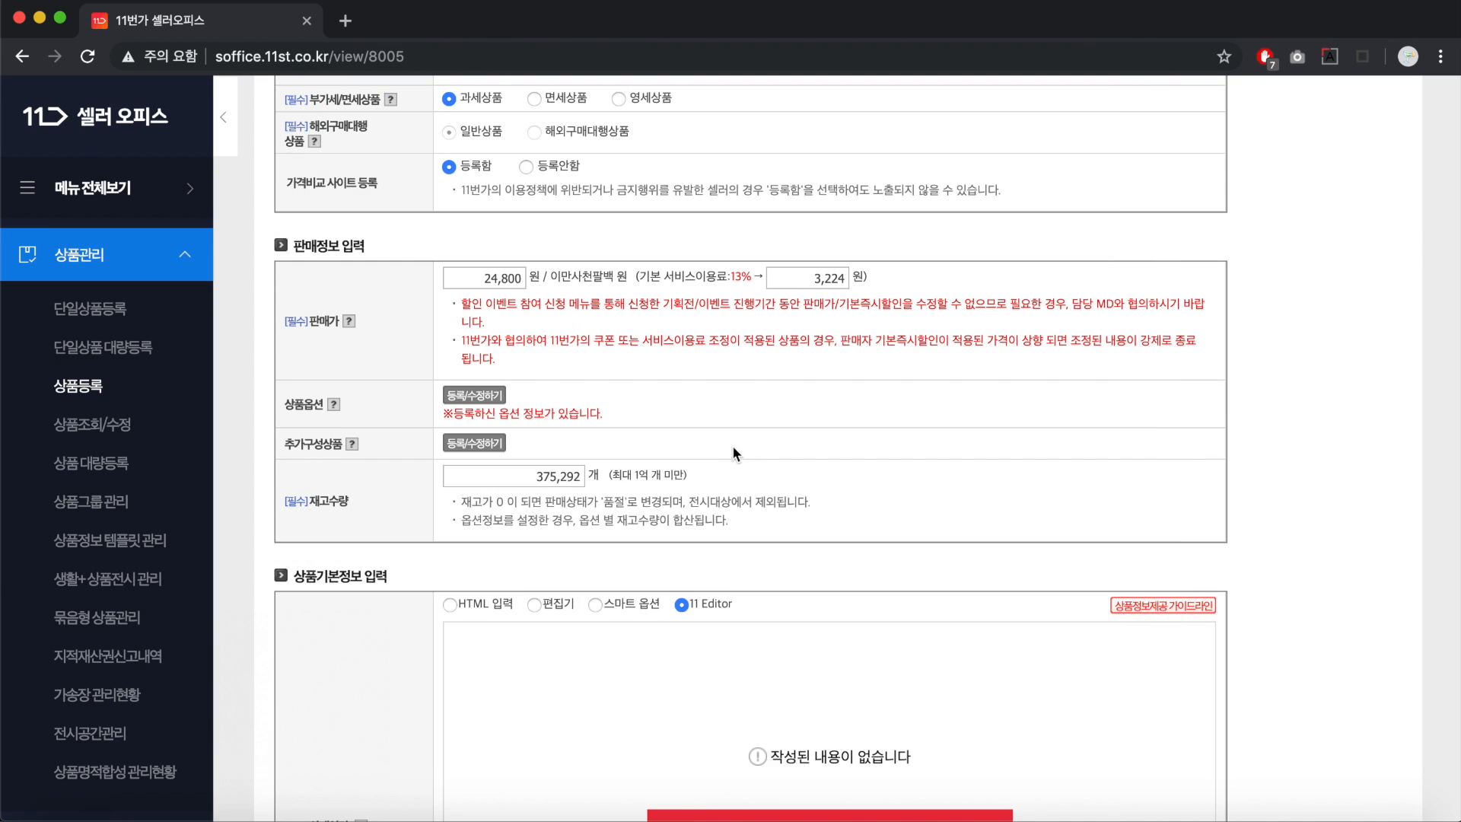
scroll(731, 447, "down", 1)
left_click_drag(453, 395, 602, 395)
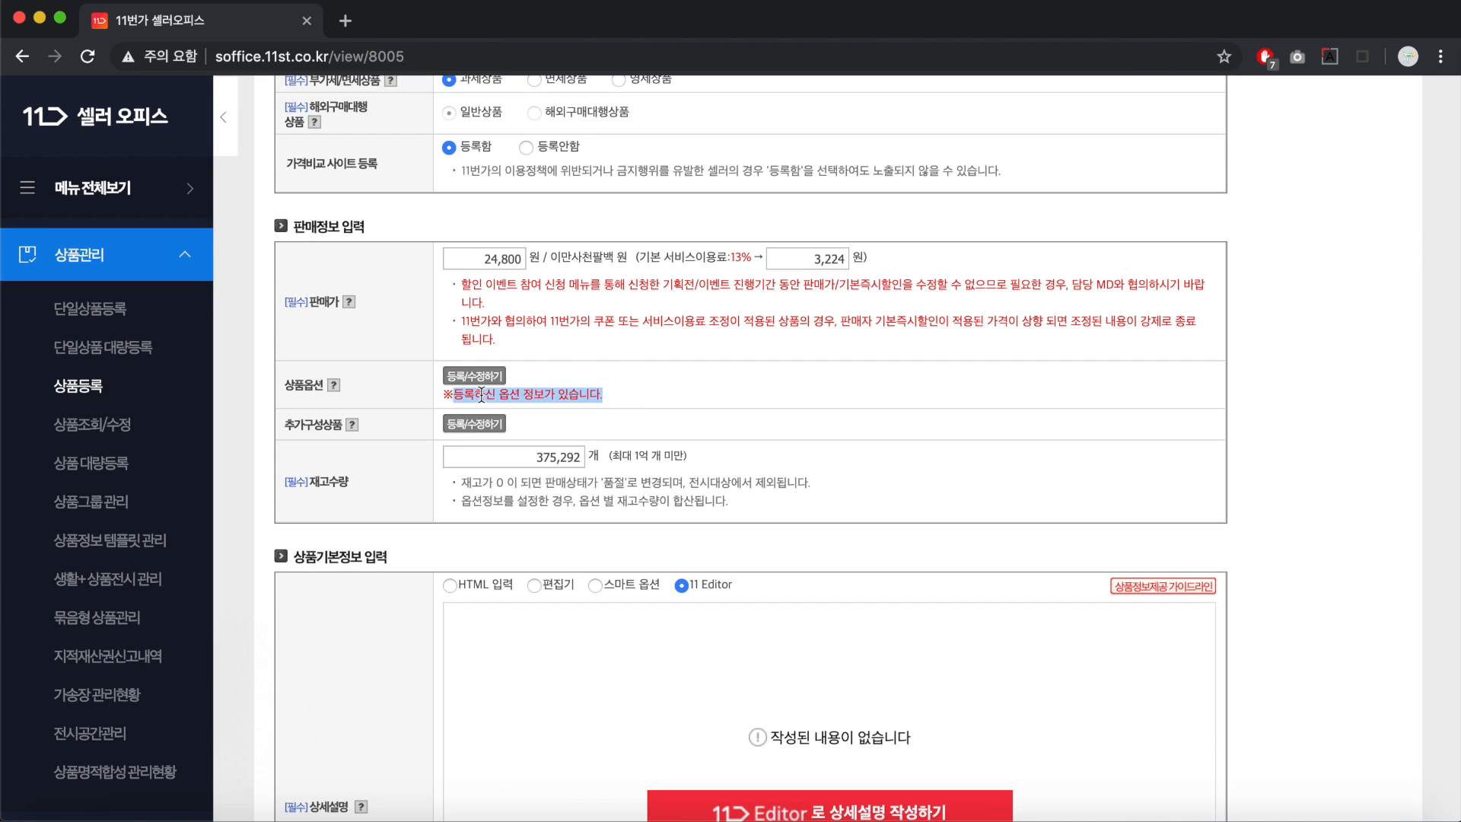
left_click(452, 394)
left_click_drag(452, 394, 607, 392)
left_click(607, 391)
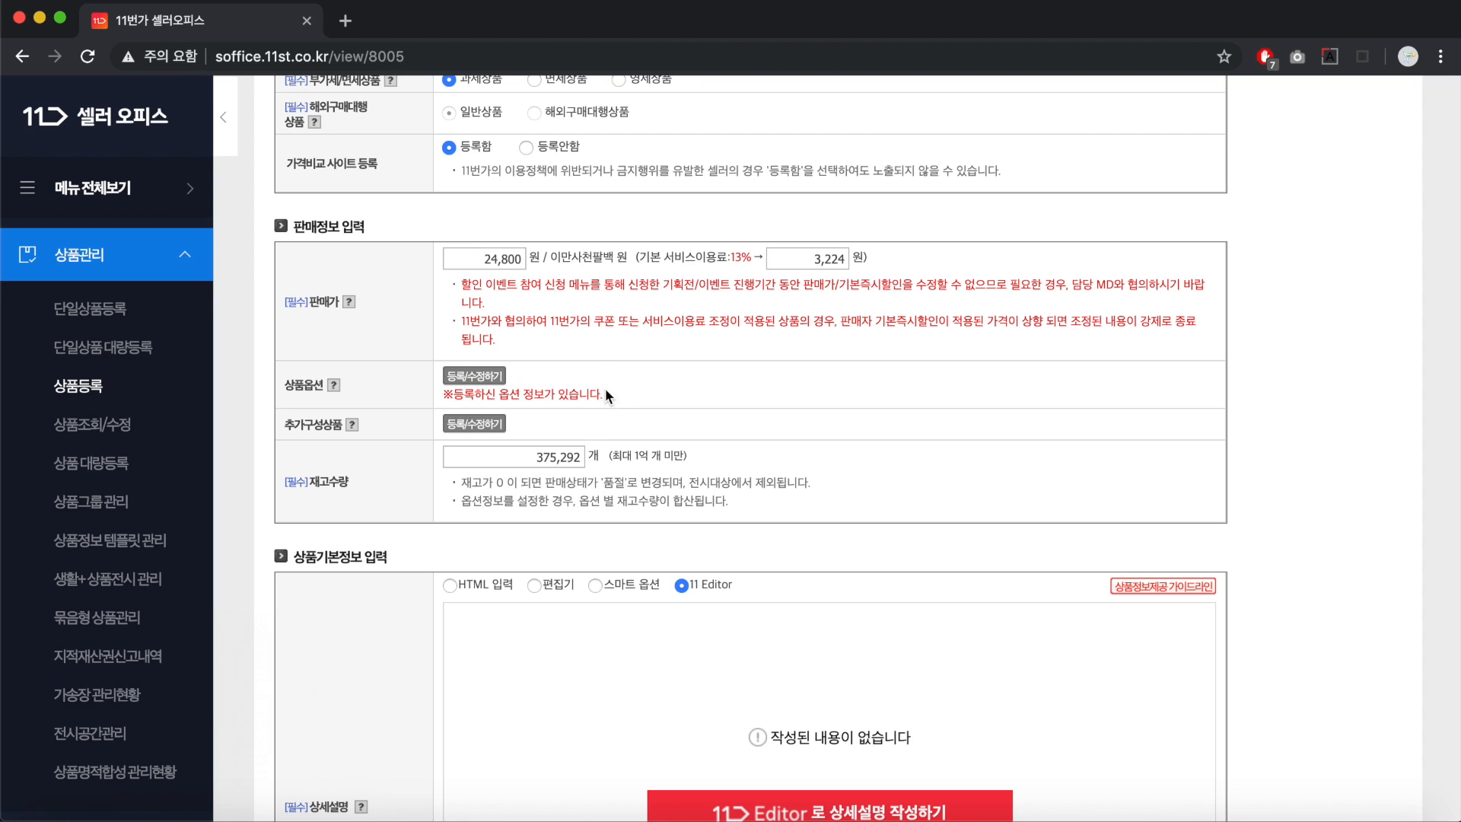
Open the 추가구성상품 registration for the listing and look at the cat feather wand photo in the image viewer.
left_click(502, 433)
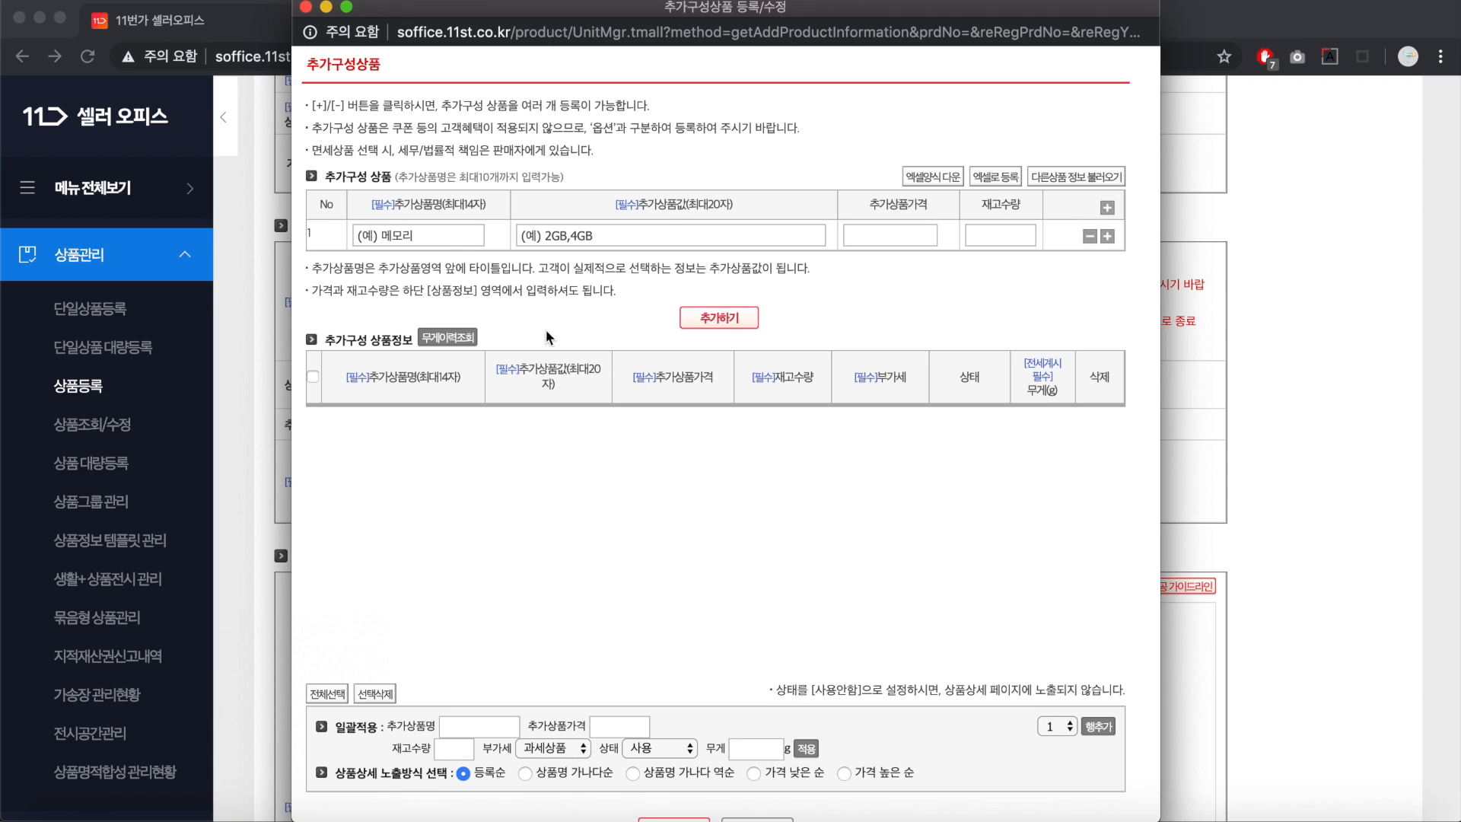
key("super+Tab")
mouse_move(526, 113)
left_mouse_down()
mouse_move(508, 112)
mouse_move(542, 115)
left_mouse_up()
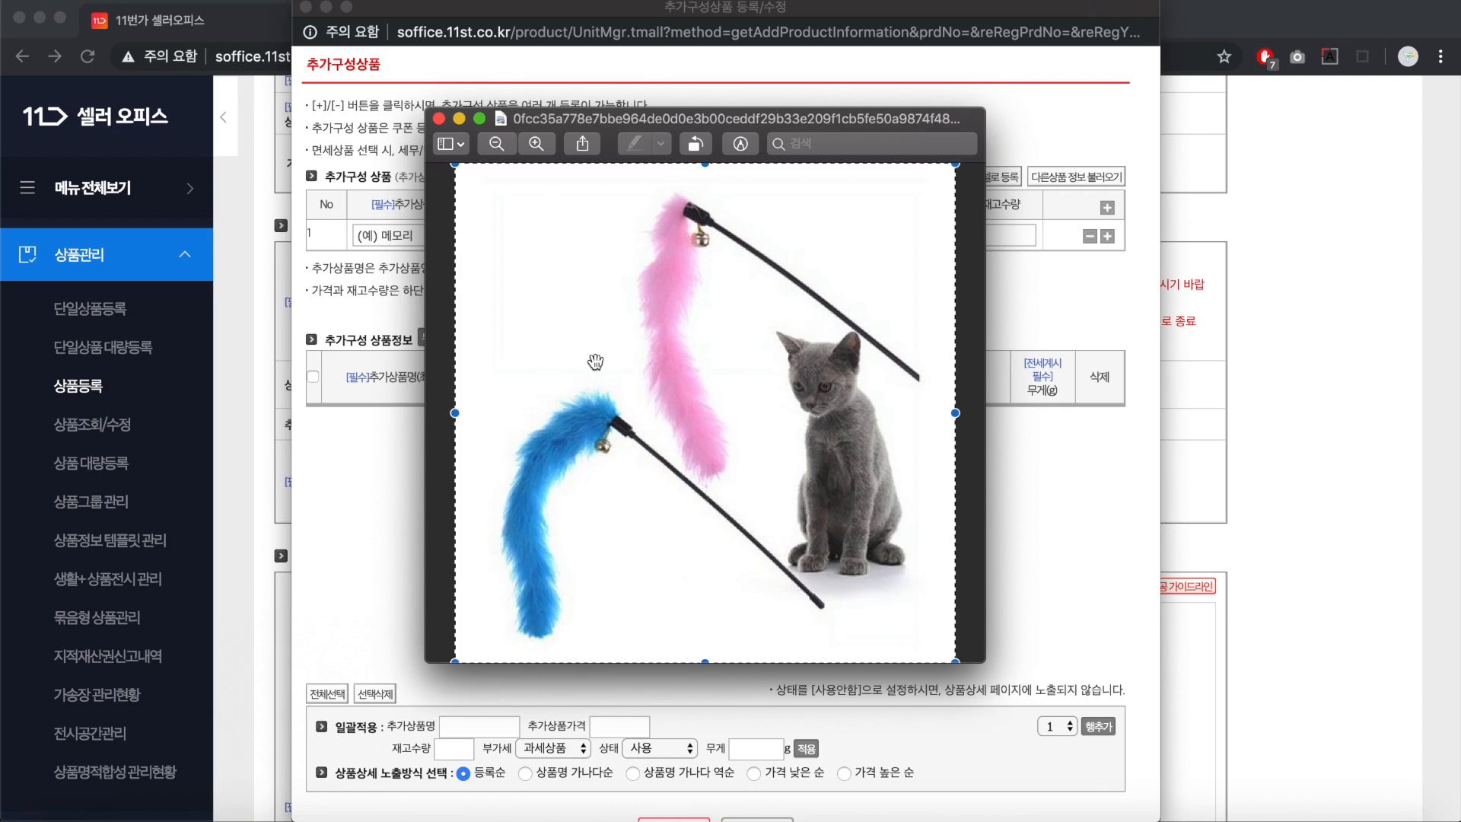
key("super+w")
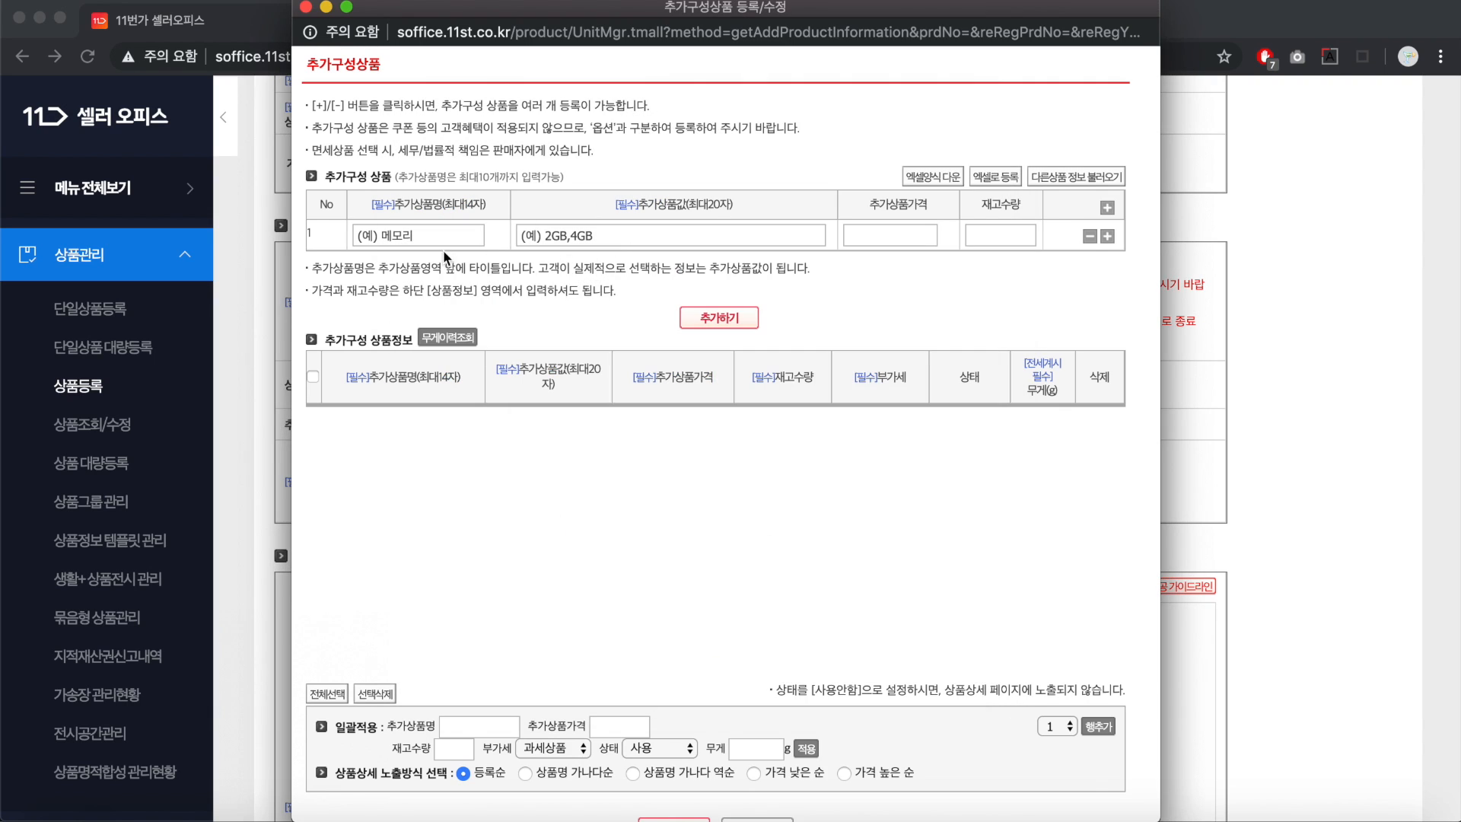
Name the additional product 고양이 털 낚시대 and enter its values as 핑크,블루,옐로우.
left_click(417, 236)
type("고양이 털 낚시대")
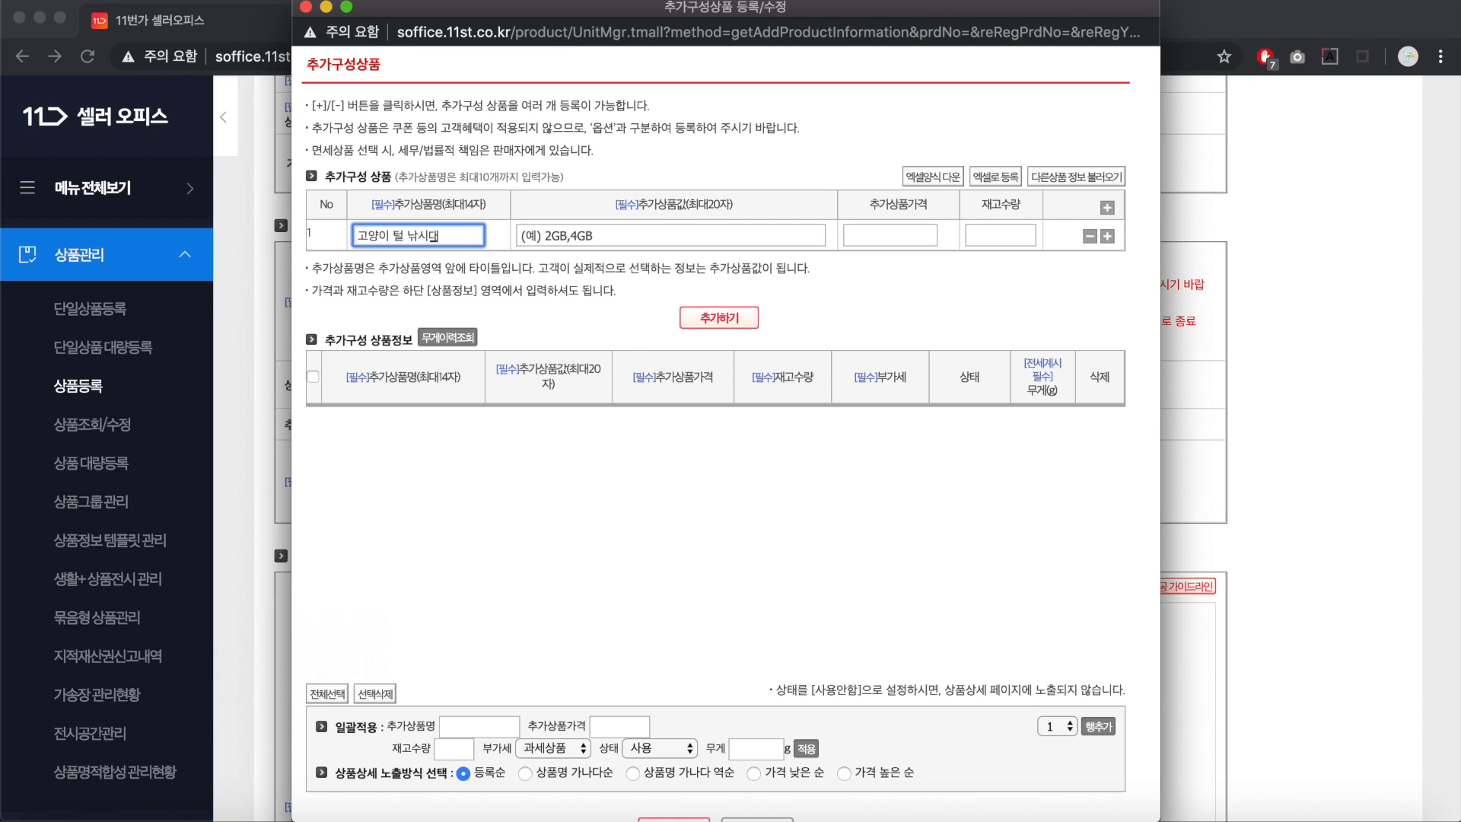
key("Tab")
type("핑크")
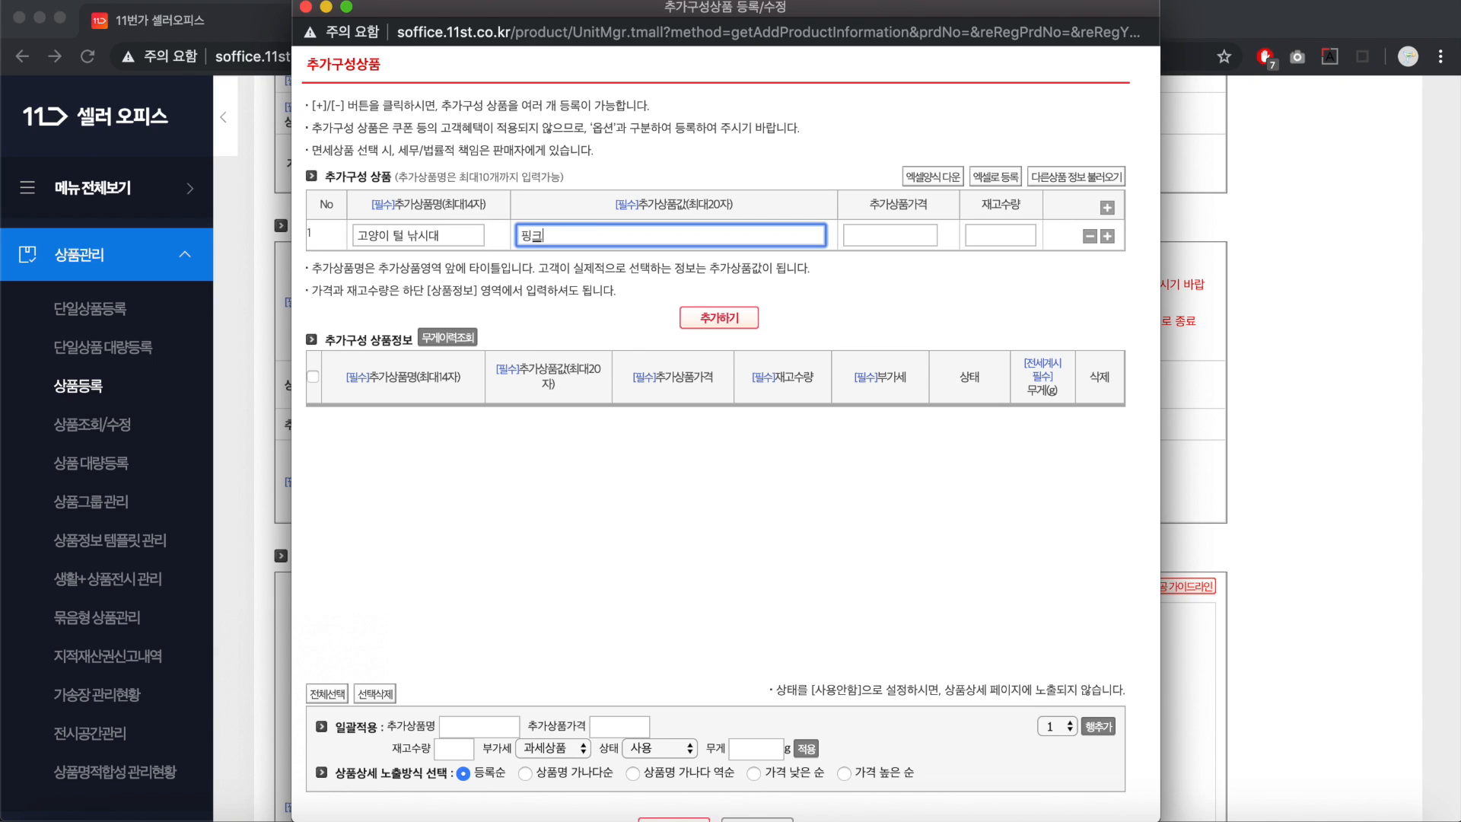
type(",블루,ㅇ옐로우")
key("Tab")
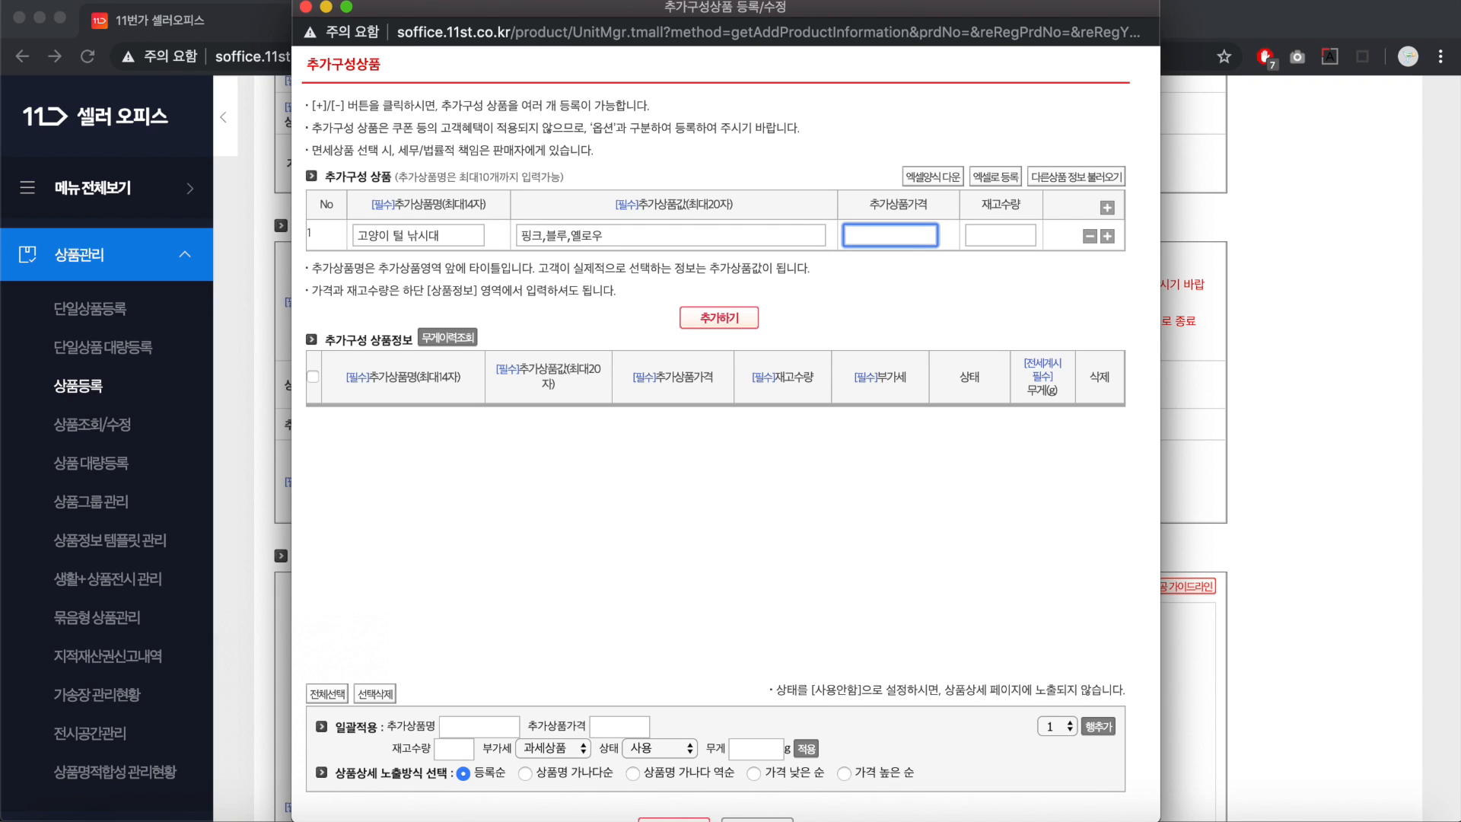
Set the additional product prices to 1000,1000,1000 and stock quantities to 9832,1384,9583, and add the items to the product information list.
type("1000,1000,1000")
left_click(673, 235)
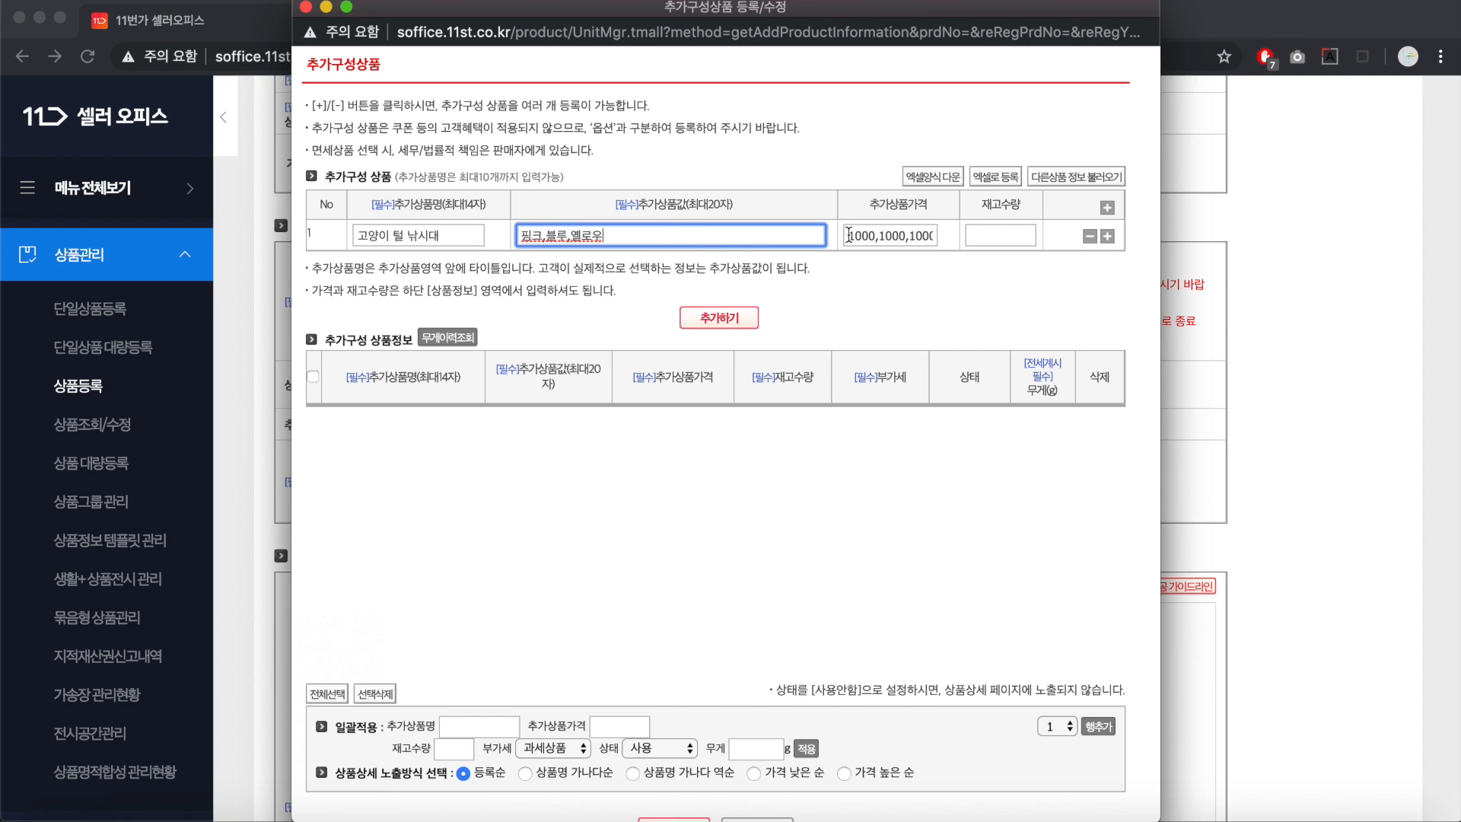
left_click(898, 236)
left_click(976, 236)
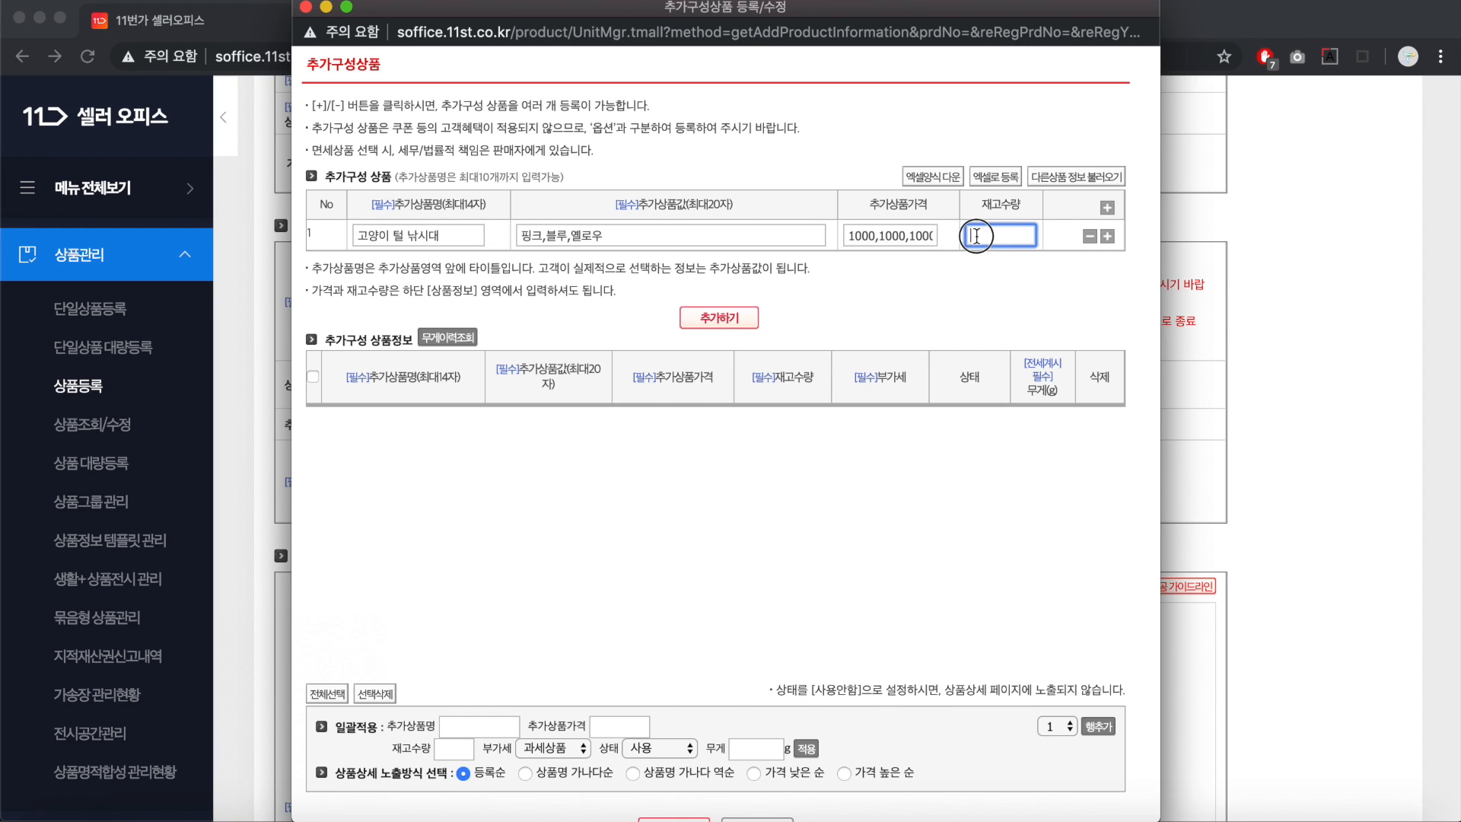
type("9832,1384,9583")
left_click(707, 319)
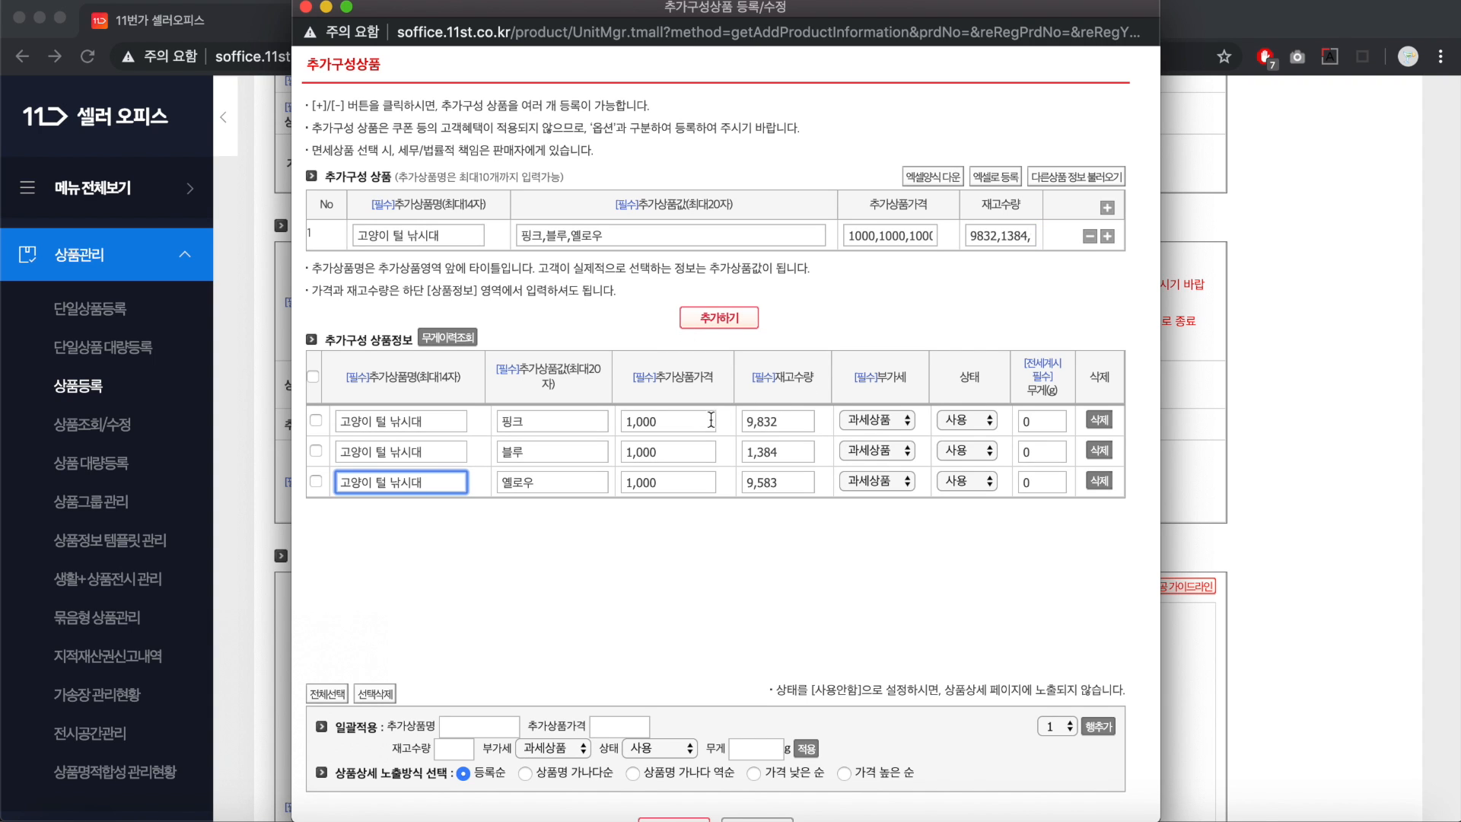
left_click(685, 422)
left_click(653, 454)
left_click(646, 485)
left_click(573, 482)
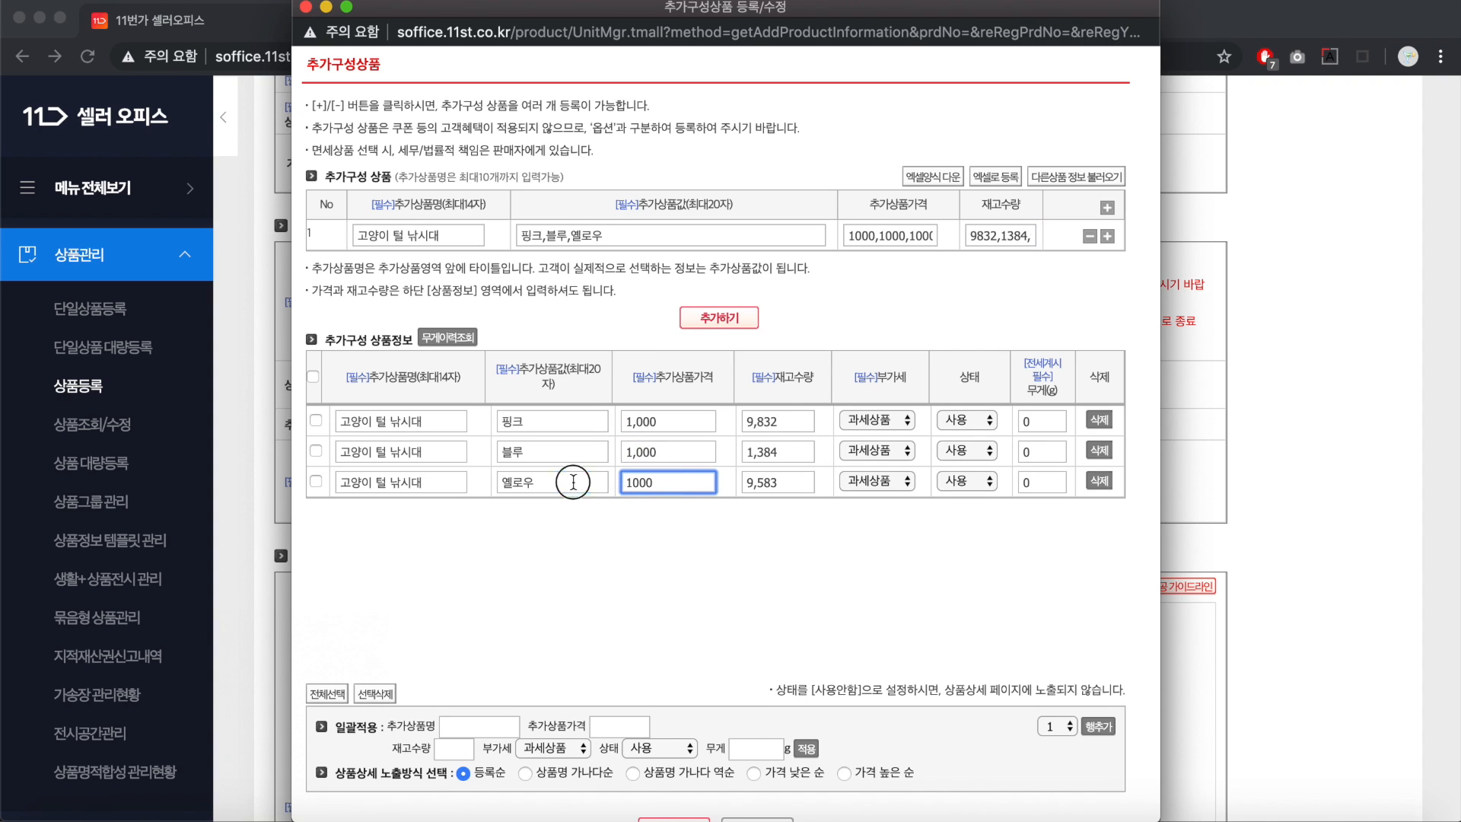
left_click(582, 423)
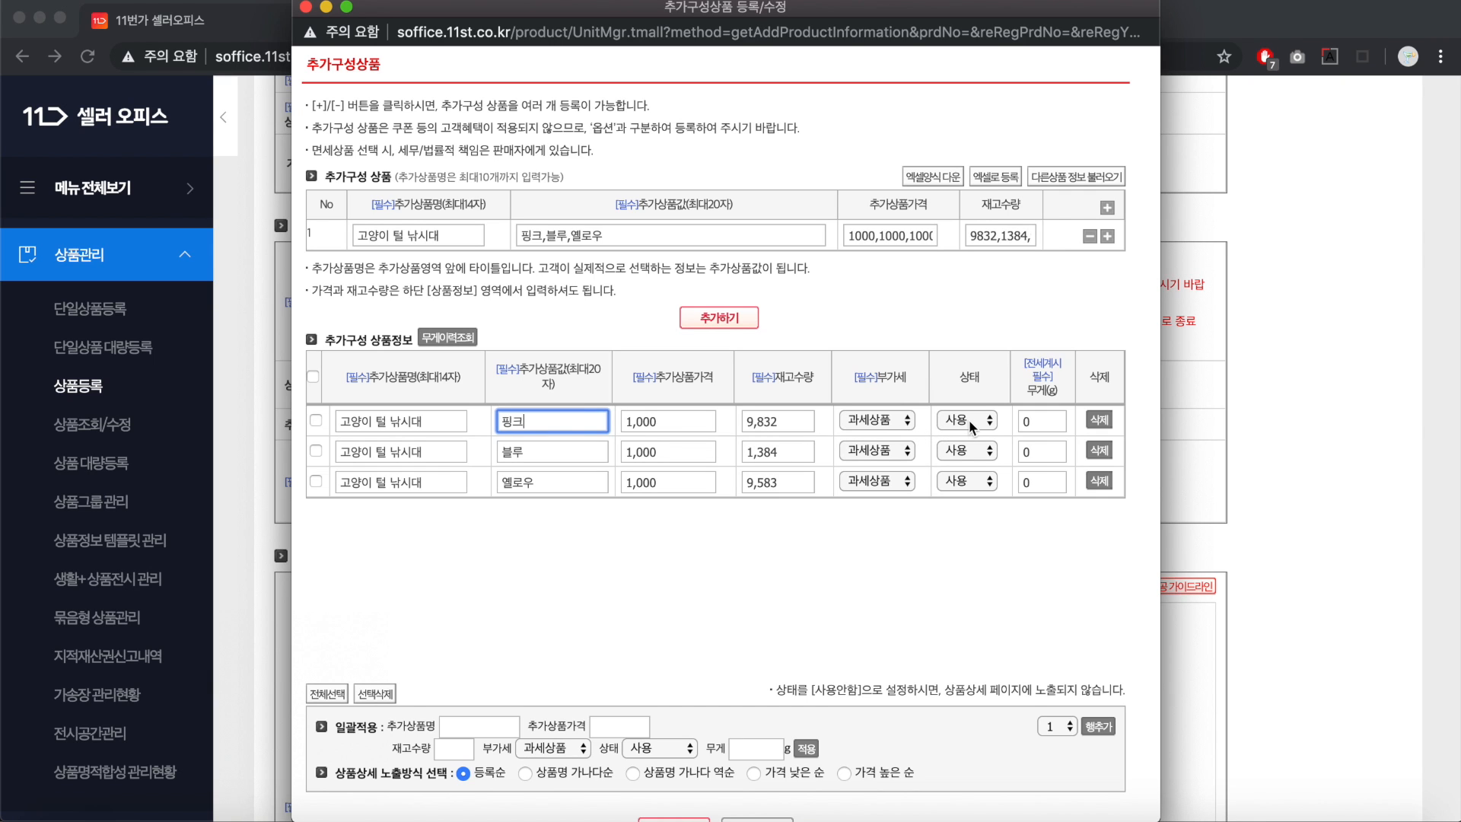
Set the weight of the 핑크, 블루 and 옐로우 wand items to 10 g each and save the additional products.
scroll(989, 419, "down", 1)
left_click(1024, 389)
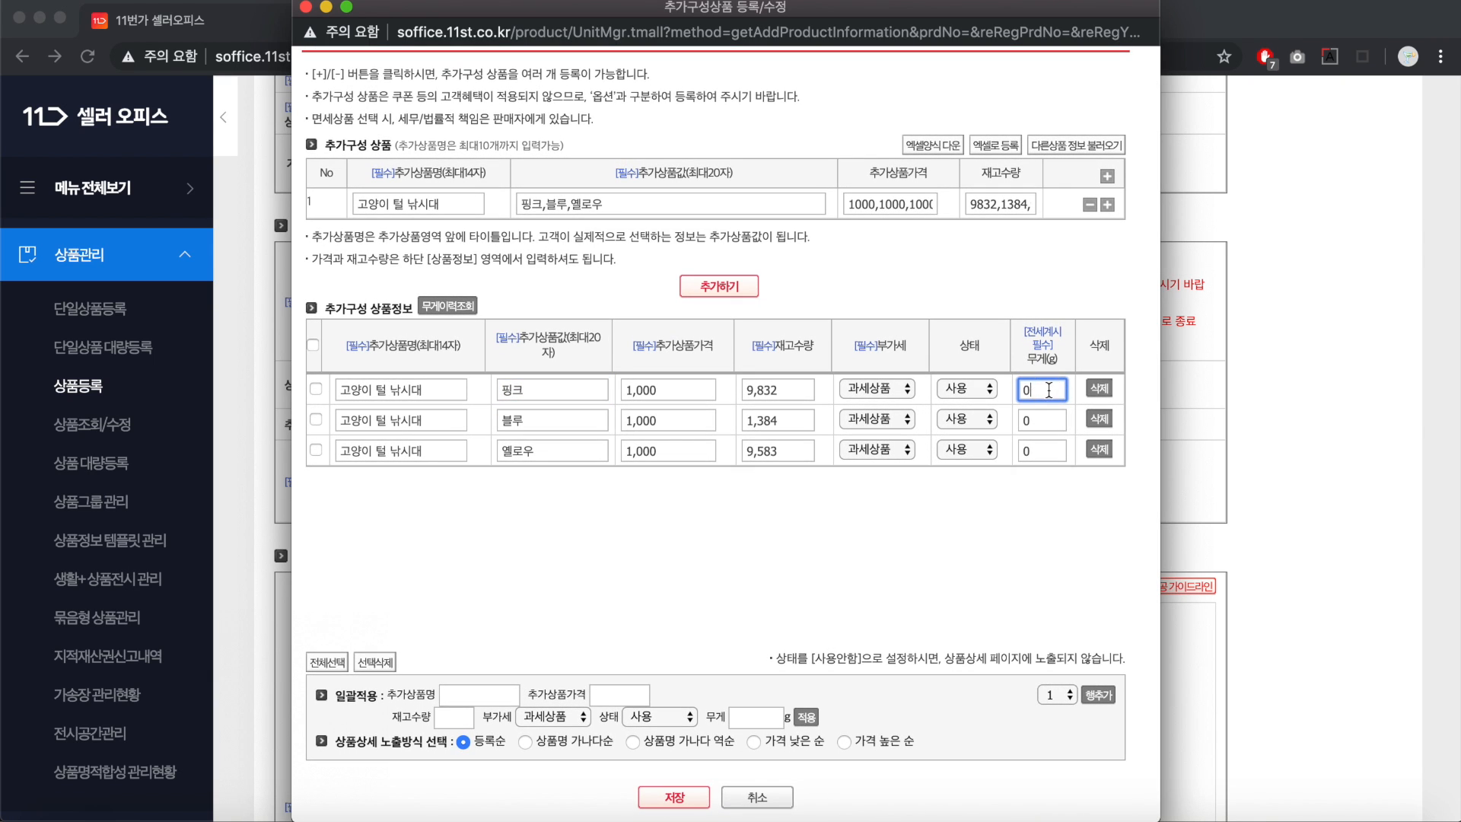
type("1")
left_click(1023, 421)
type("1")
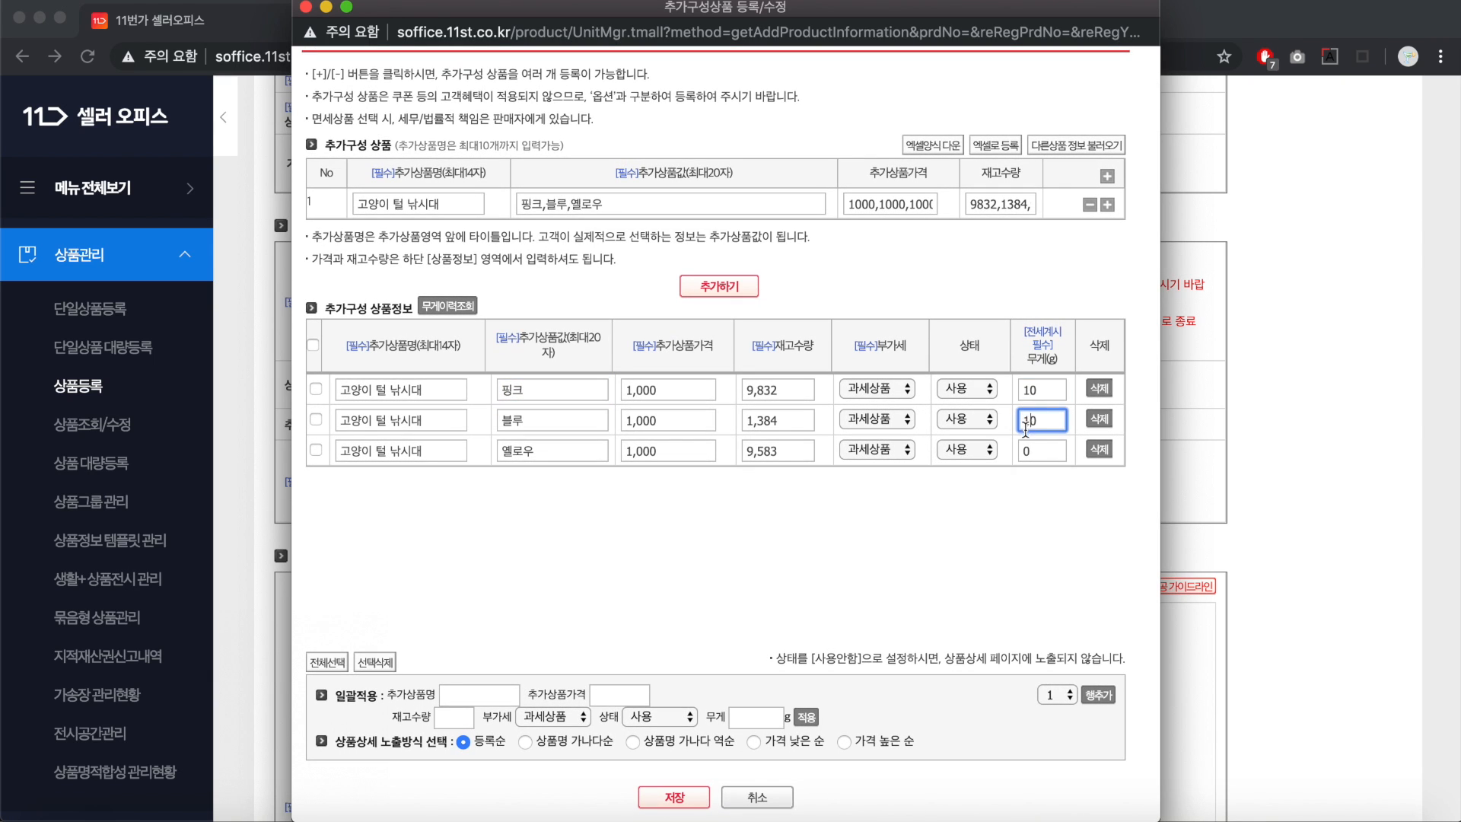
left_click(1024, 448)
type("1")
left_click(973, 541)
scroll(890, 589, "down", 1)
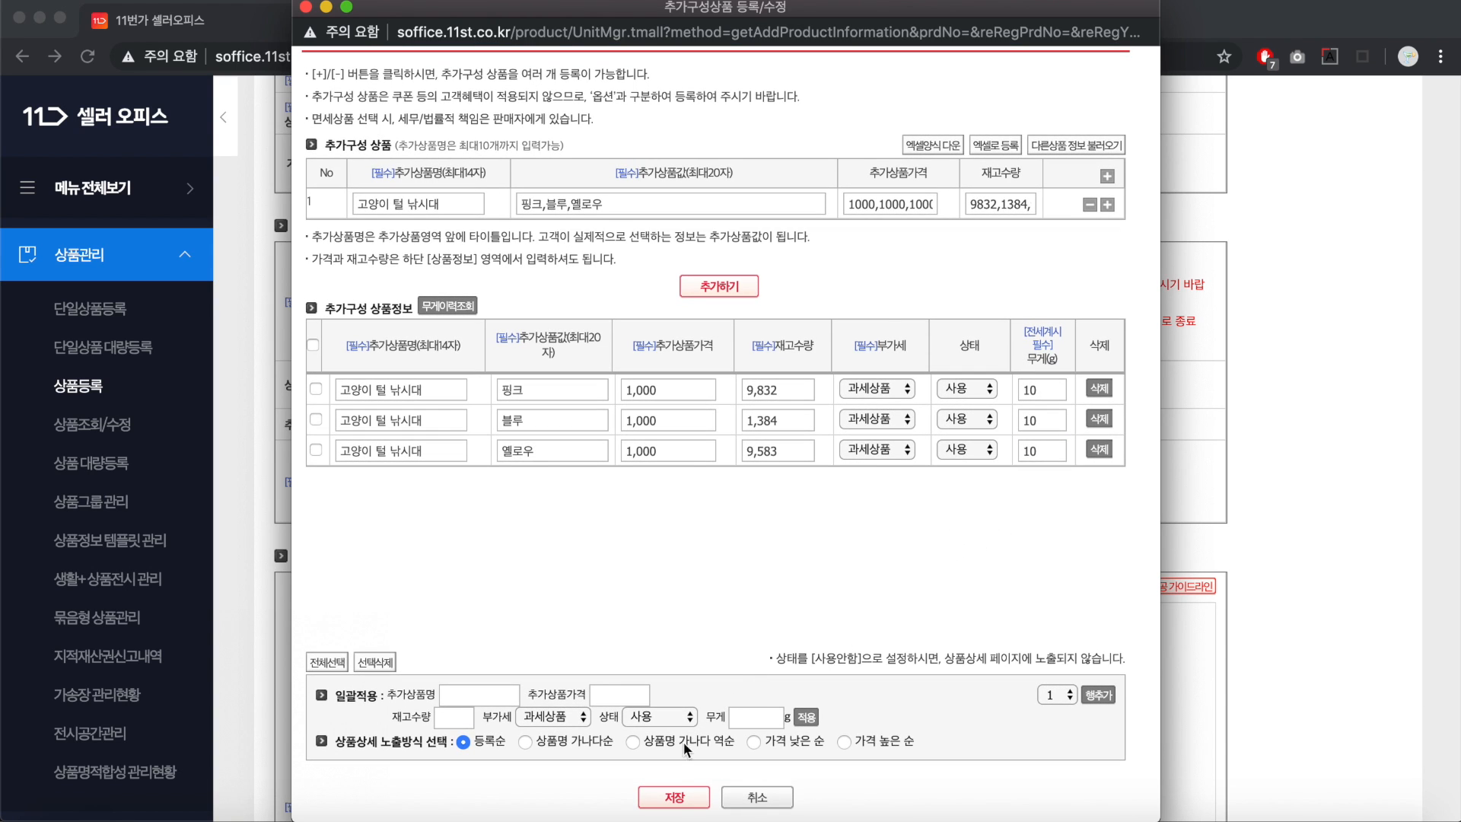
left_click(674, 794)
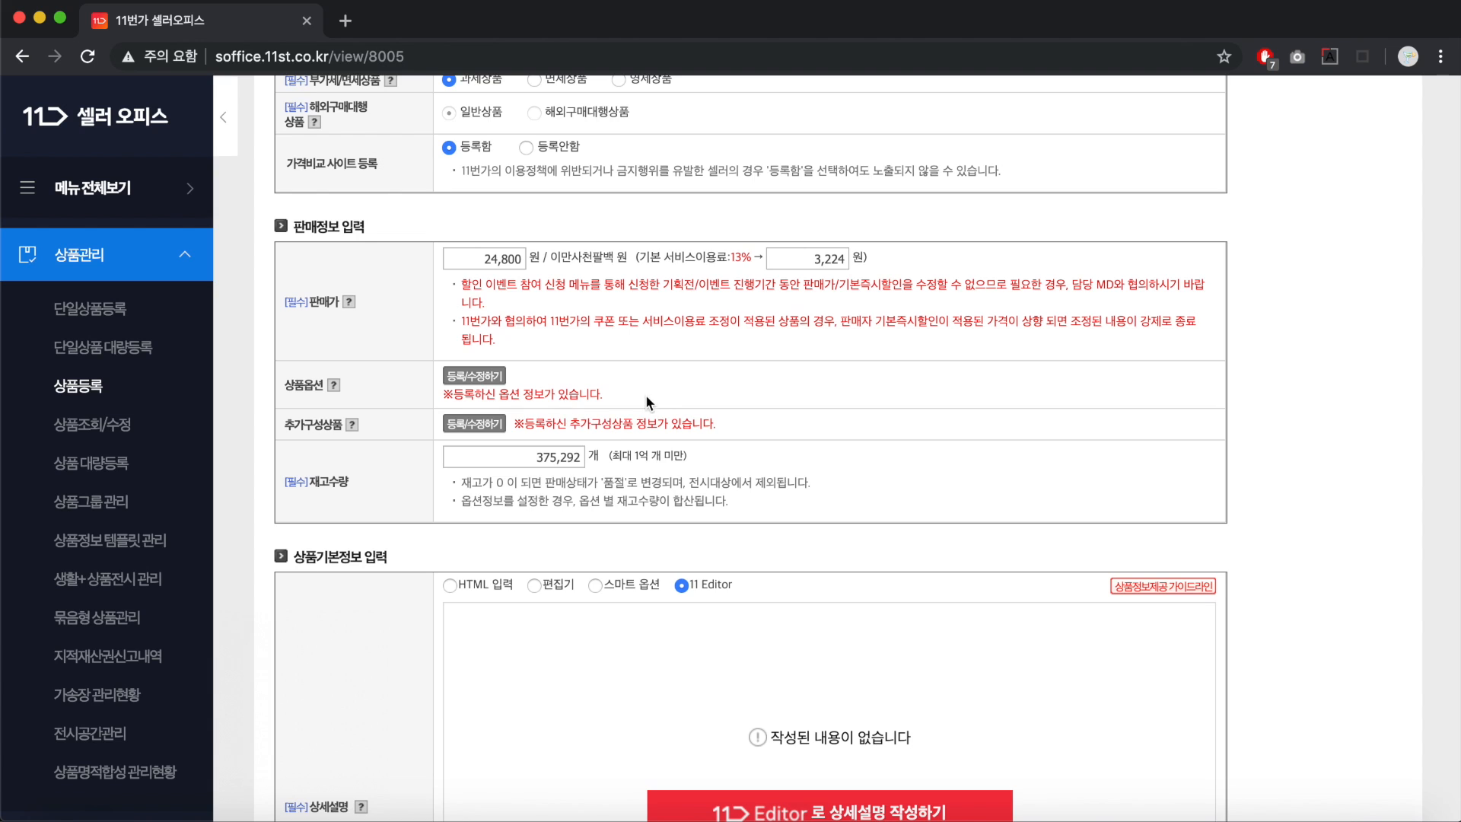
Examine the registered option, additional product and stock information, and the 상세설명 section with its input methods.
left_click_drag(711, 422, 540, 430)
left_click(537, 430)
scroll(538, 430, "down", 3)
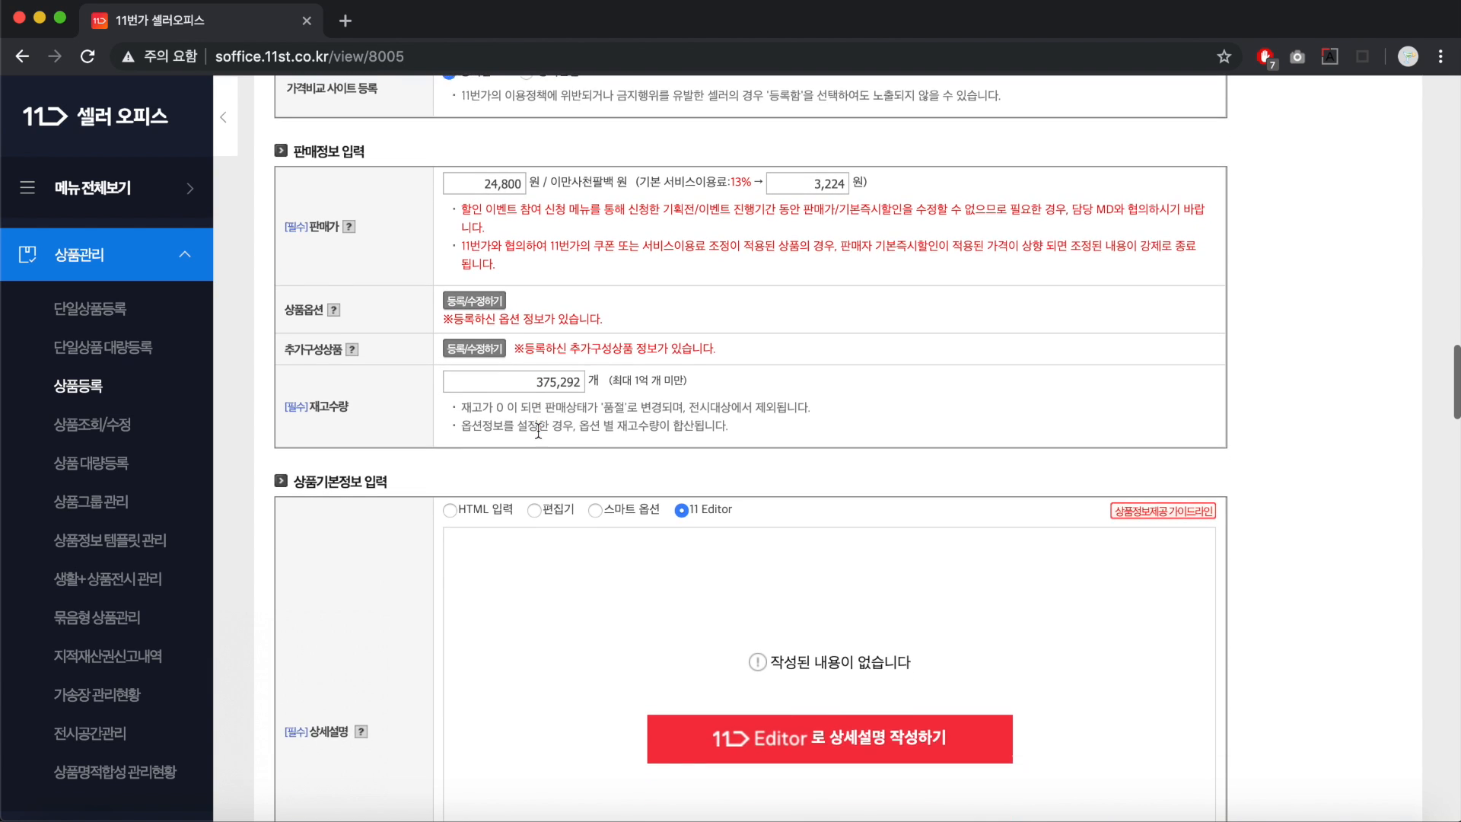
left_click(484, 327)
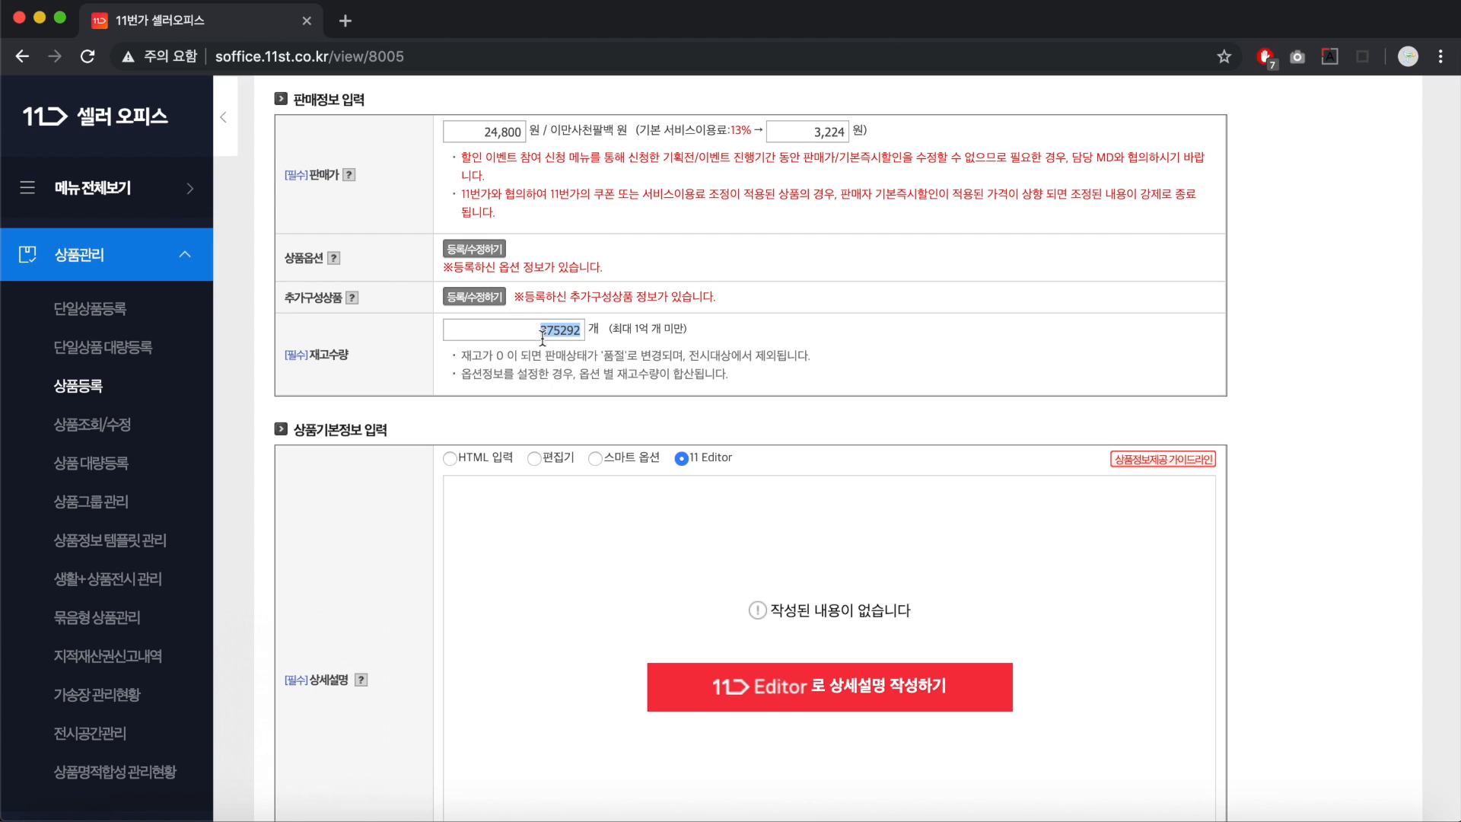
scroll(533, 358, "down", 5)
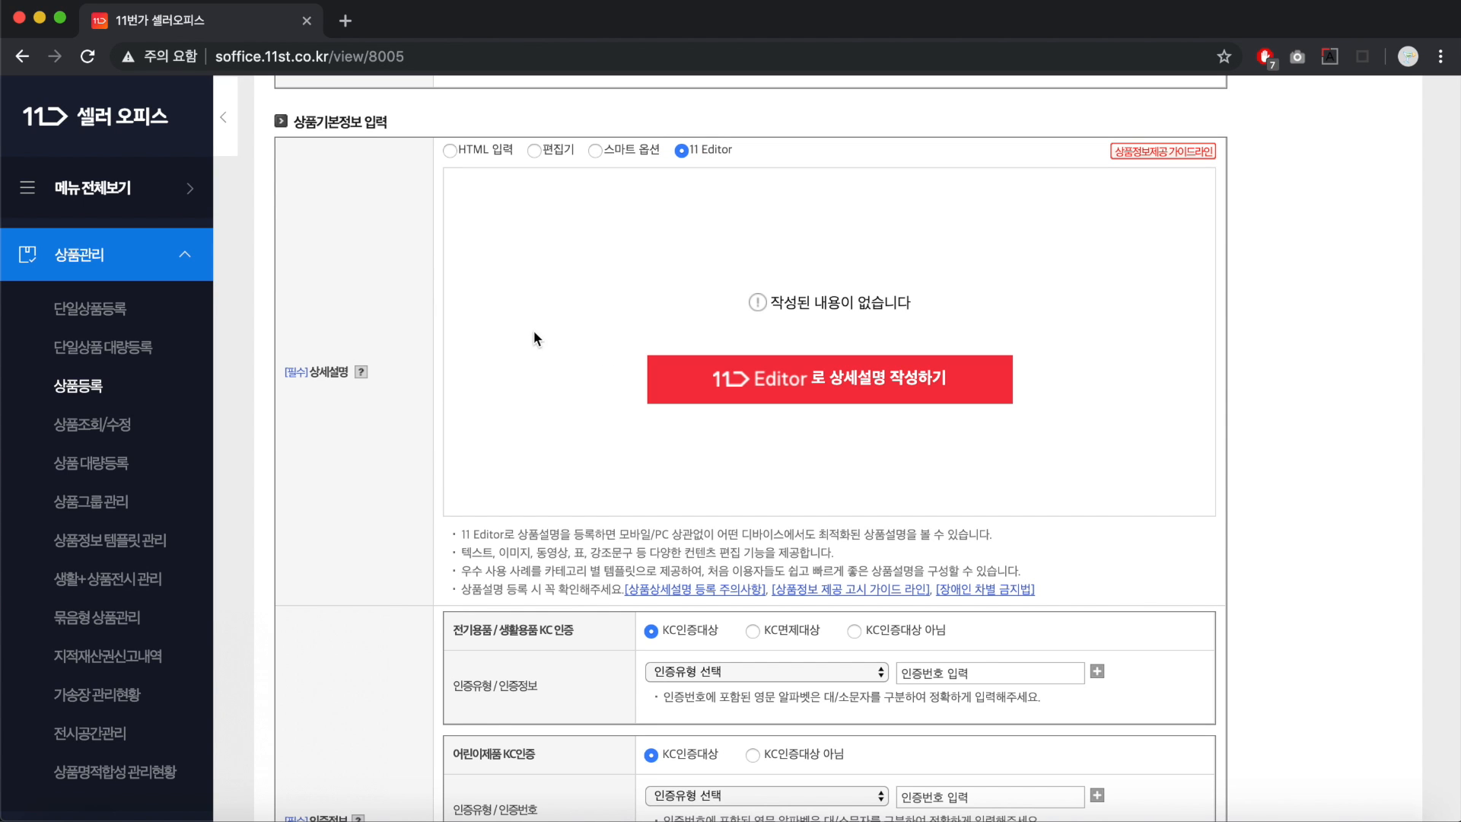
left_click_drag(534, 332, 1051, 596)
left_click(1051, 596)
left_click(318, 309)
left_click_drag(318, 309, 1050, 557)
left_click(1081, 574)
scroll(861, 199, "down", 1)
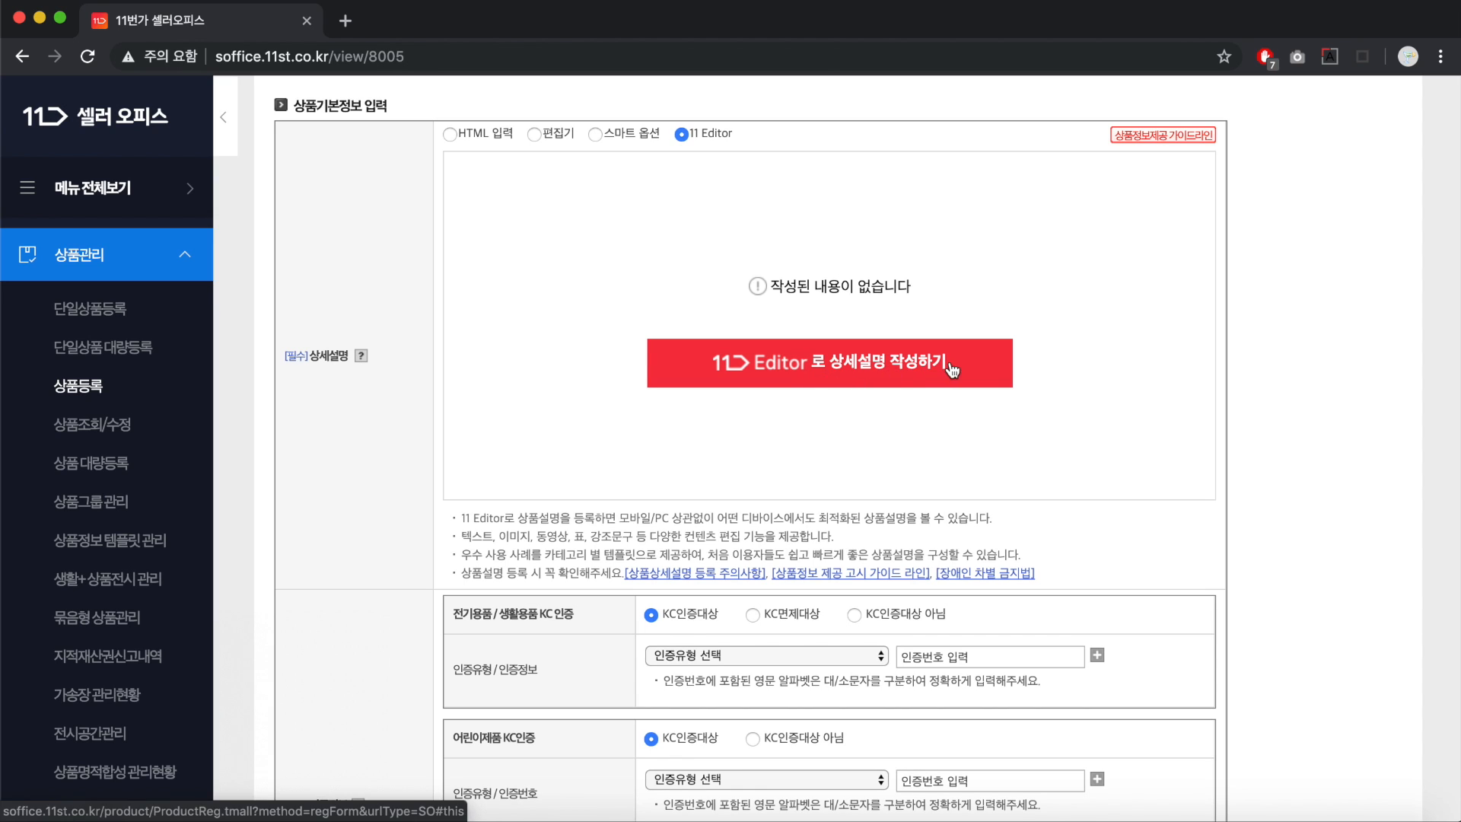
Open 11 Editor for the detailed description, insert the long car-shaped cat scratcher image and look through it.
left_click(875, 370)
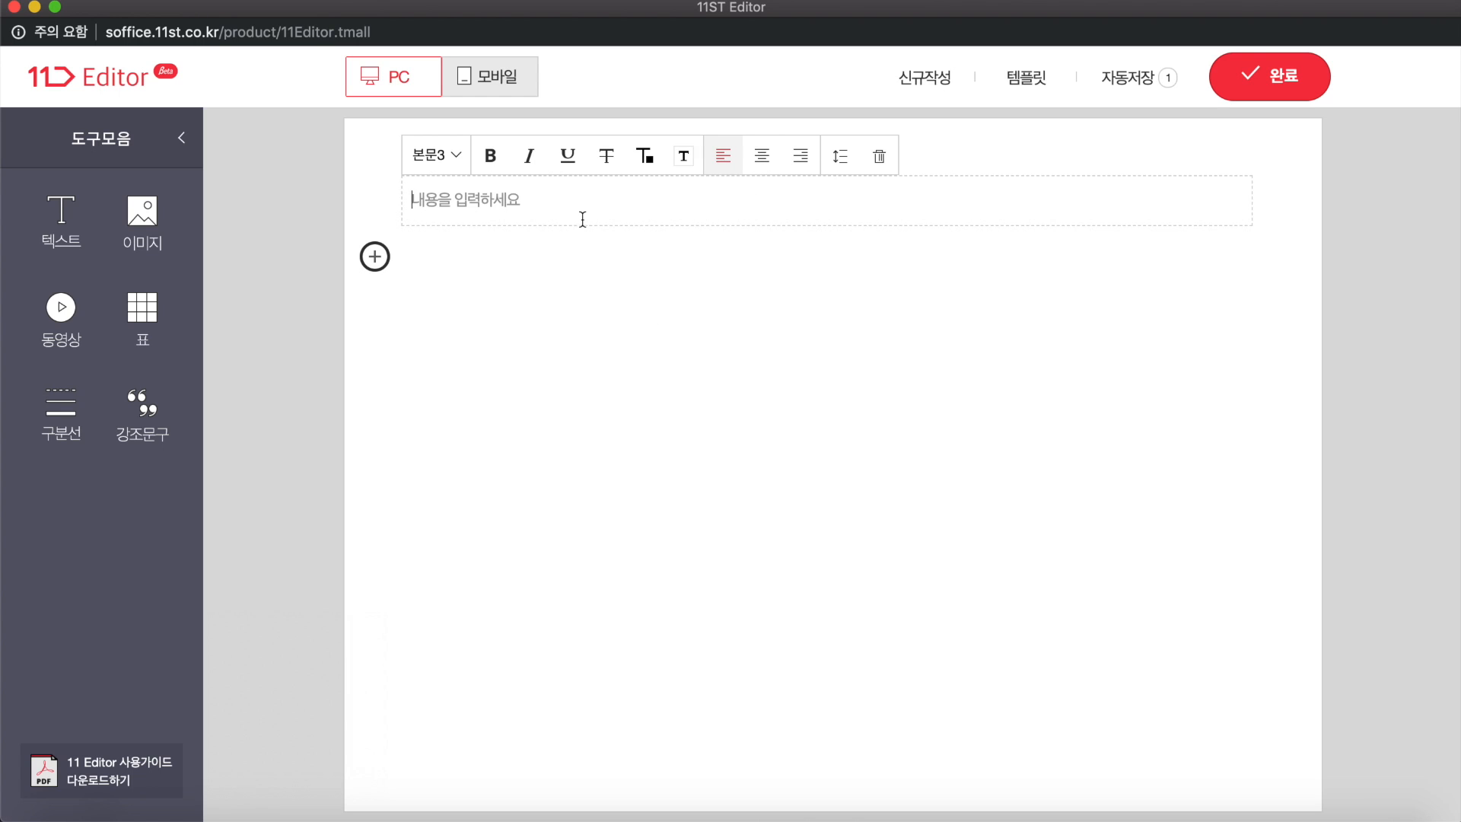
left_click(184, 242)
left_click(1090, 477)
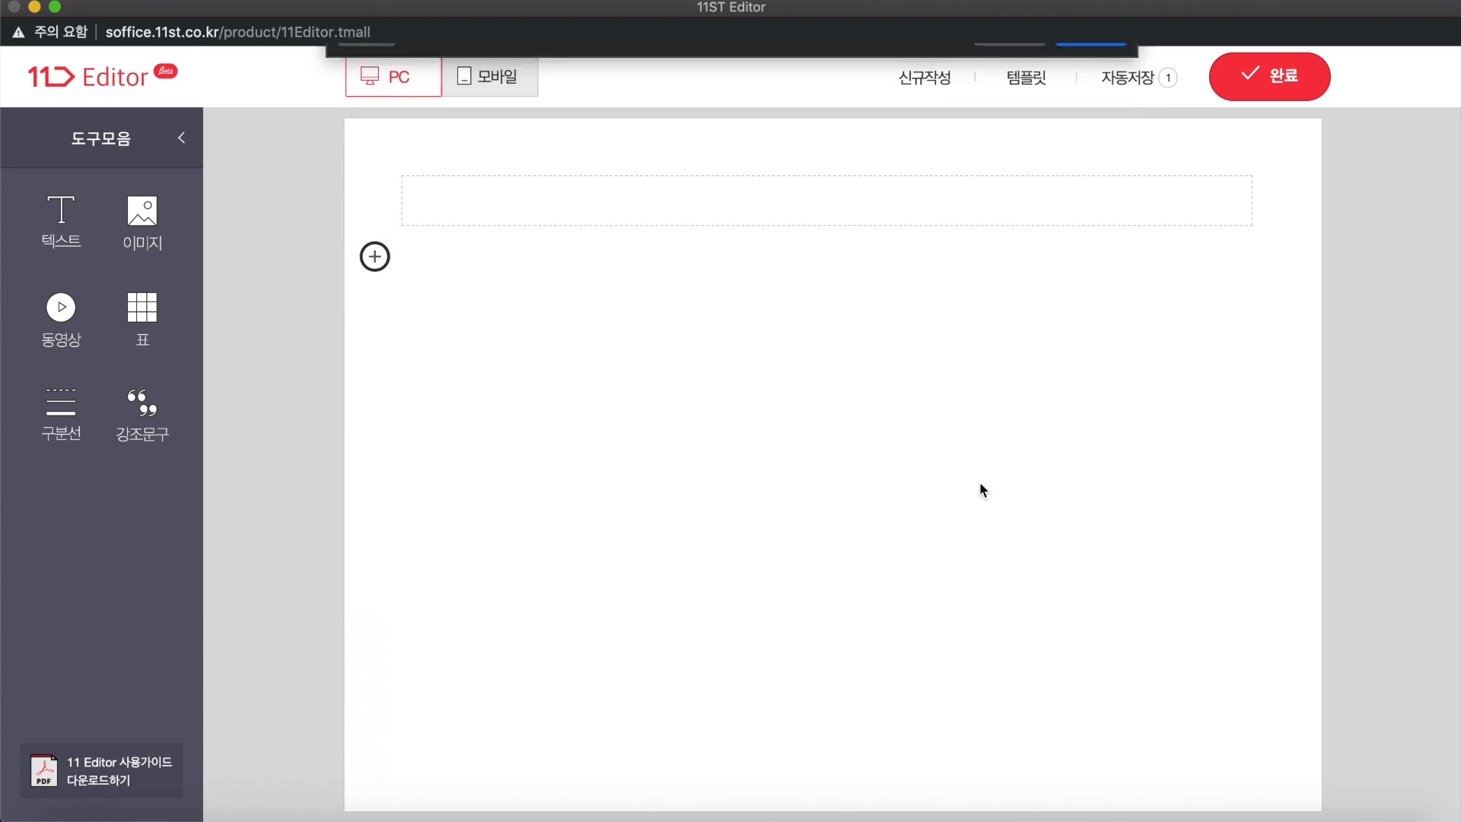
scroll(788, 321, "down", 15)
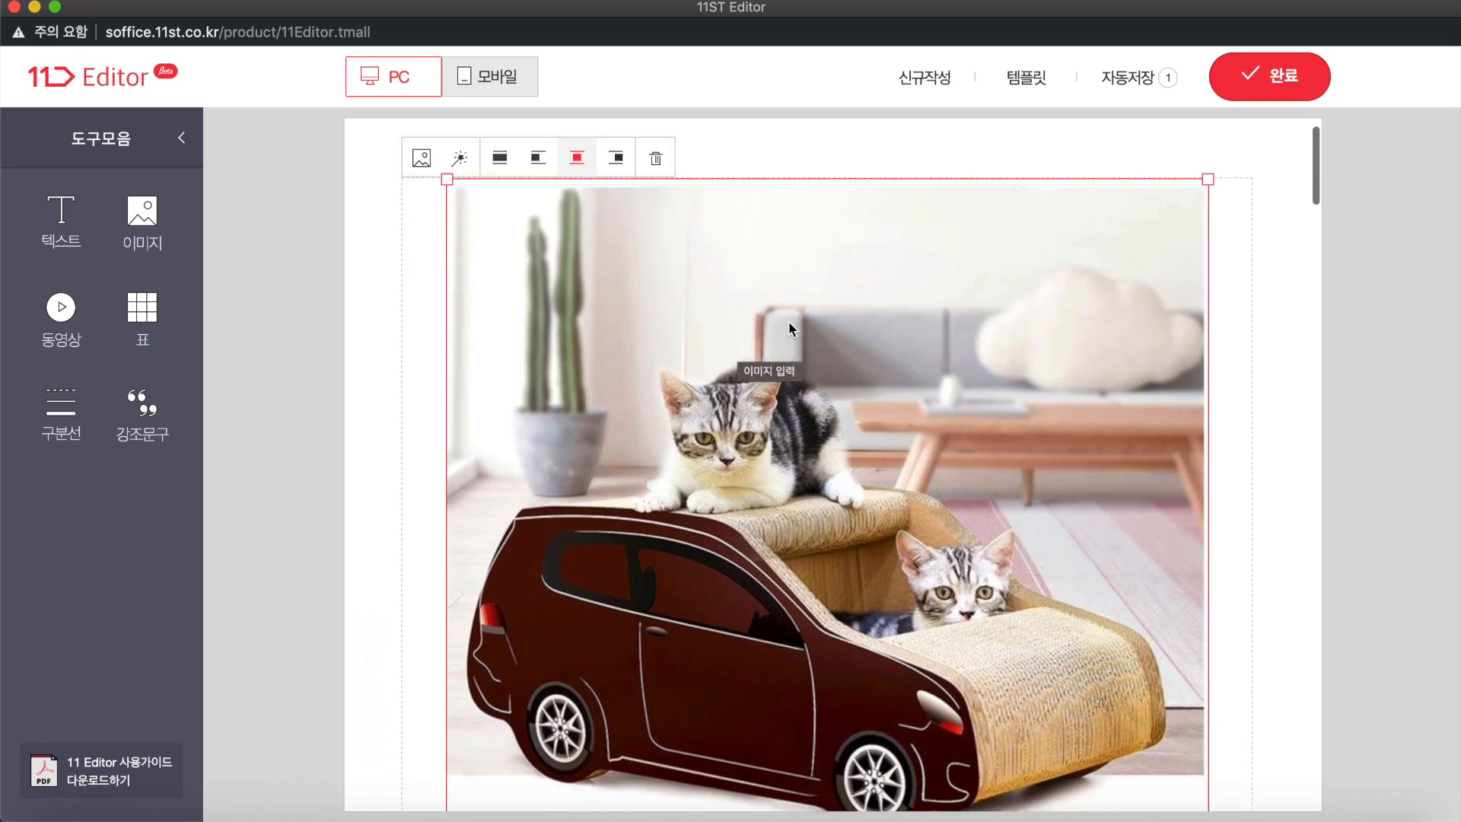
scroll(788, 328, "down", 20)
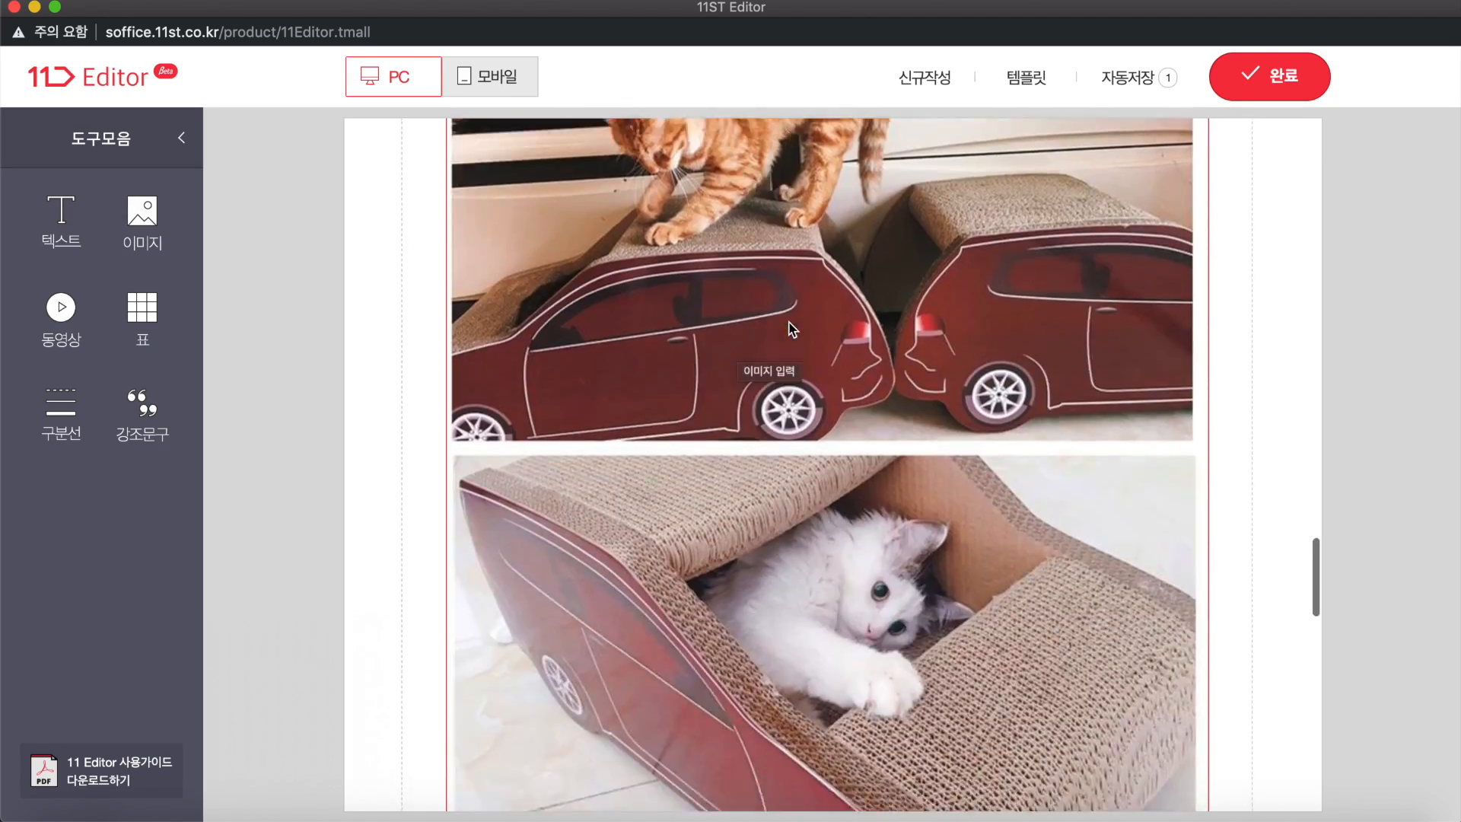
scroll(788, 329, "up", 20)
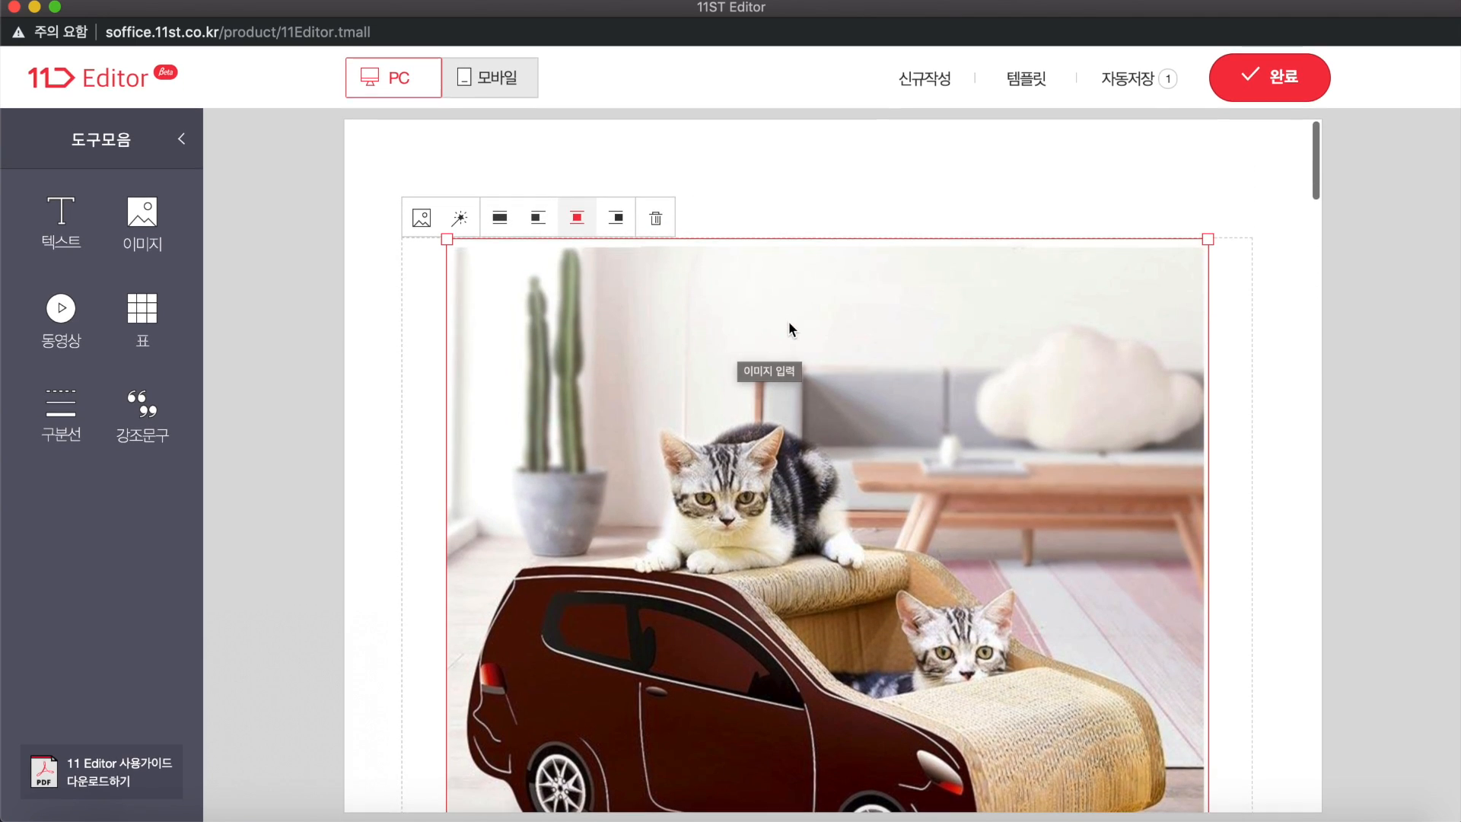
Activate the empty text block above the inserted product image.
left_click(816, 222)
left_click(814, 228)
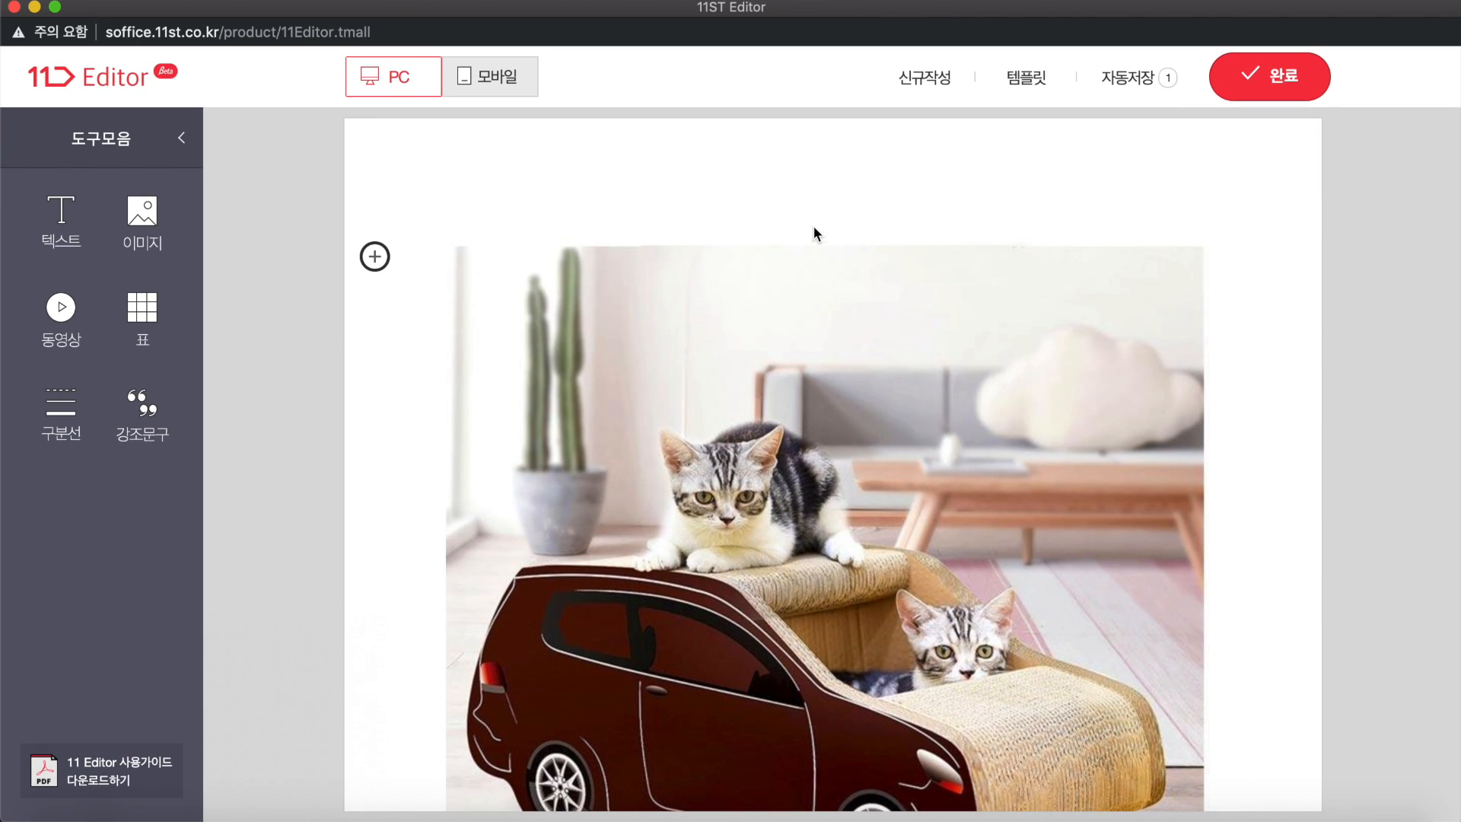
left_click(815, 213)
left_click(817, 203)
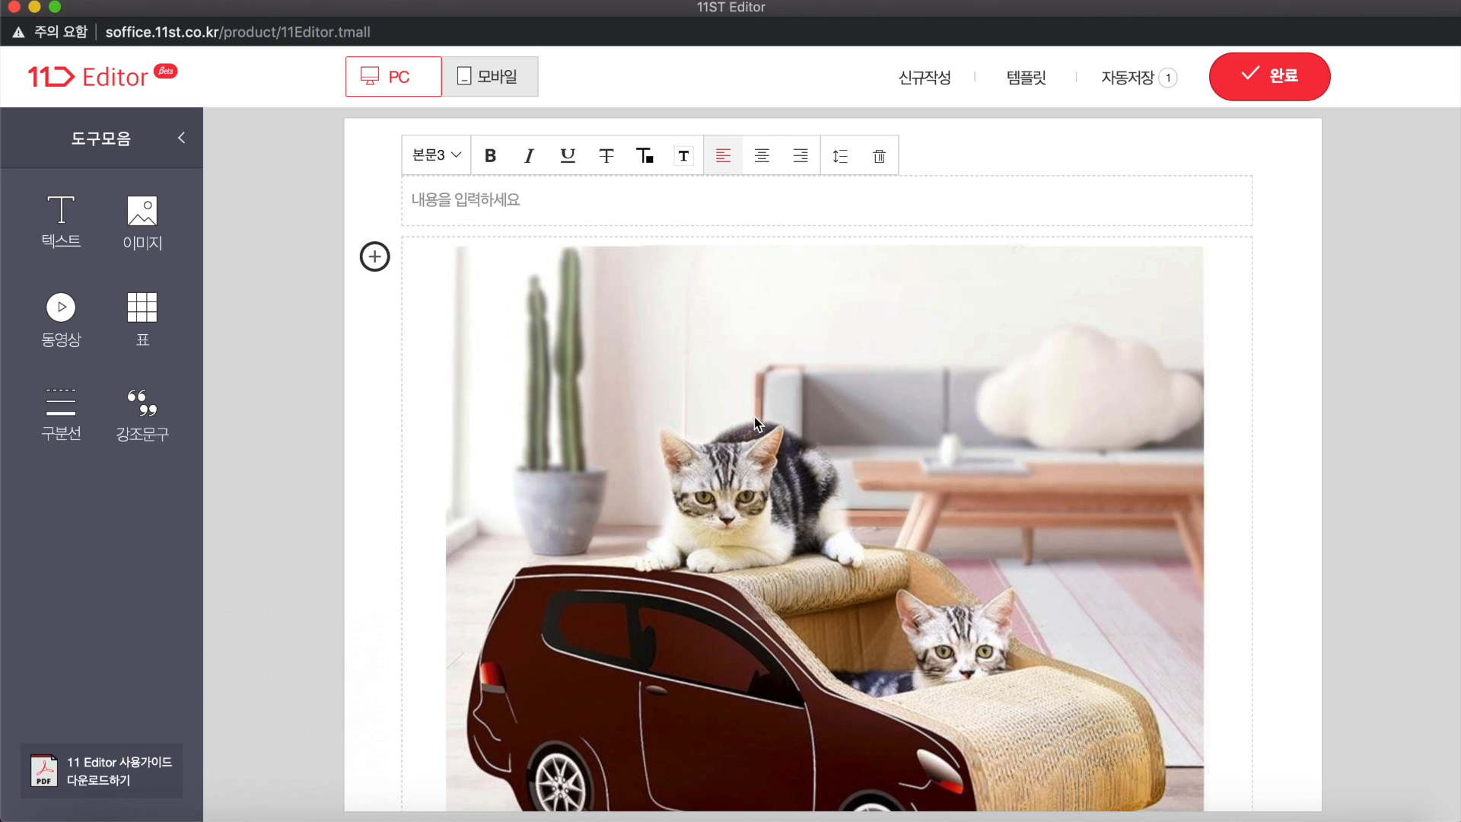
Switch the 상세설명 input method to HTML 입력, accept resetting the 11 Editor content, and place the cursor in the code area.
scroll(438, 238, "up", 1)
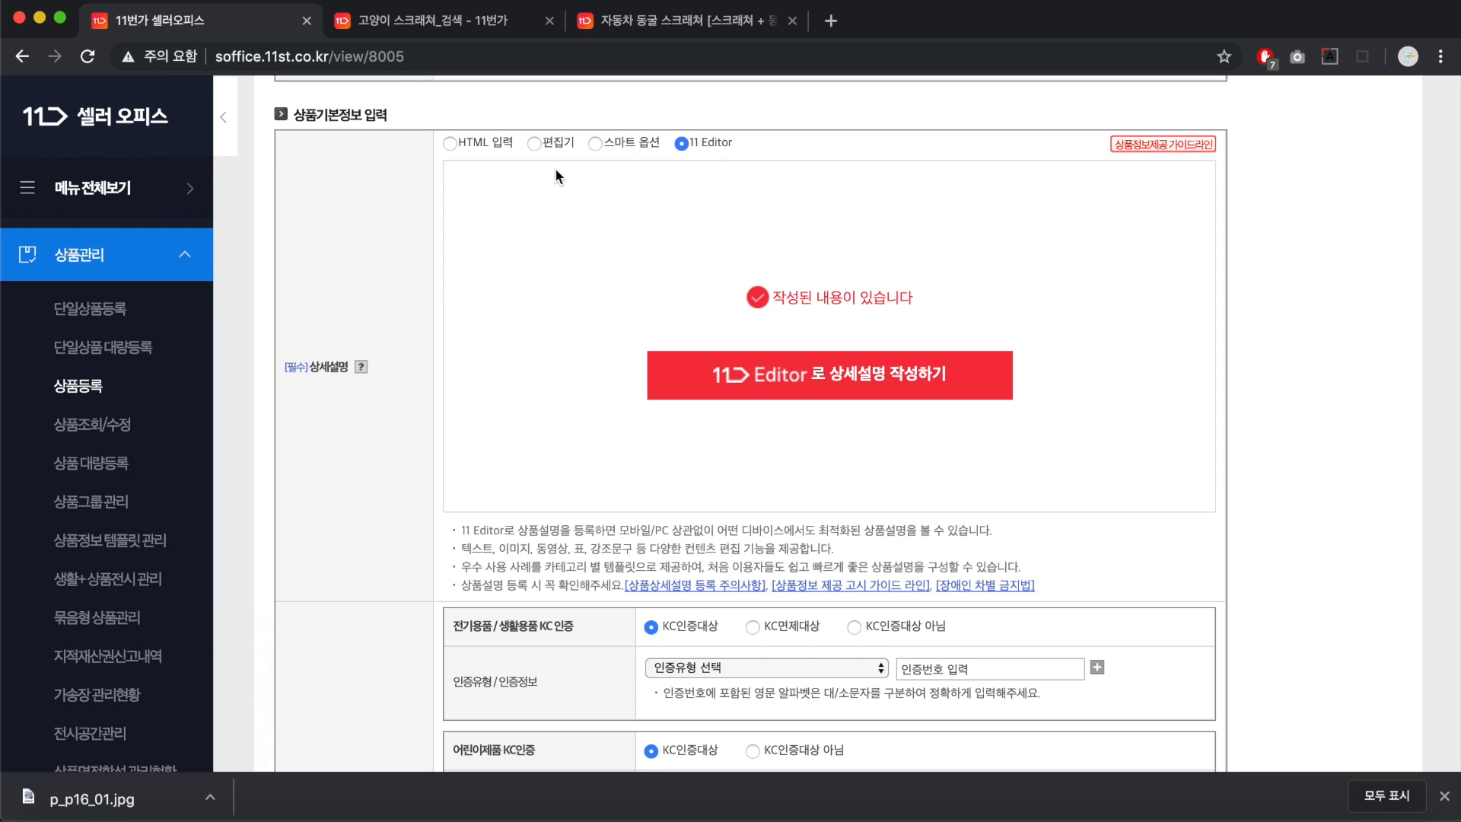
left_click(476, 145)
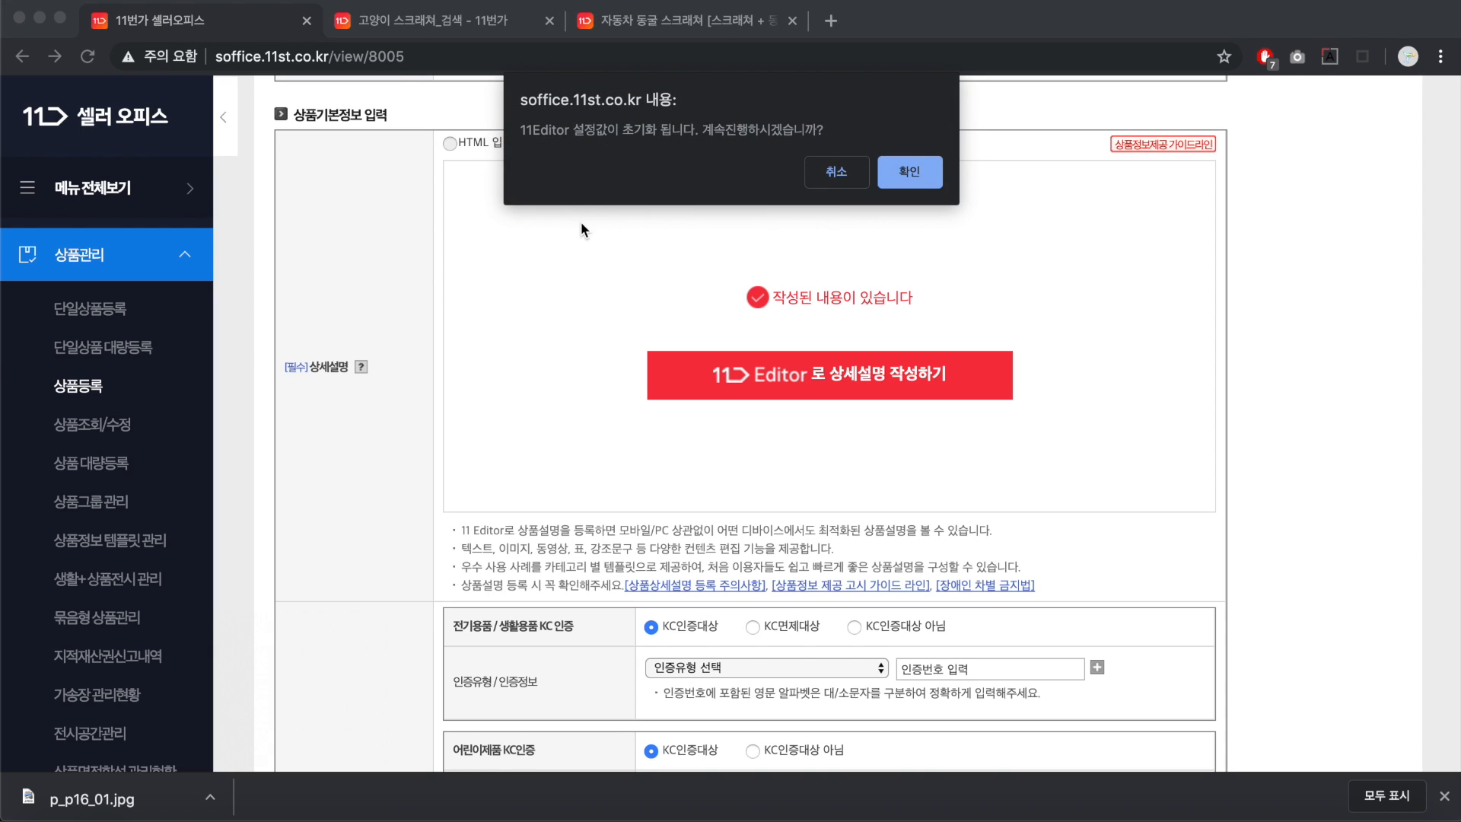
key("Return")
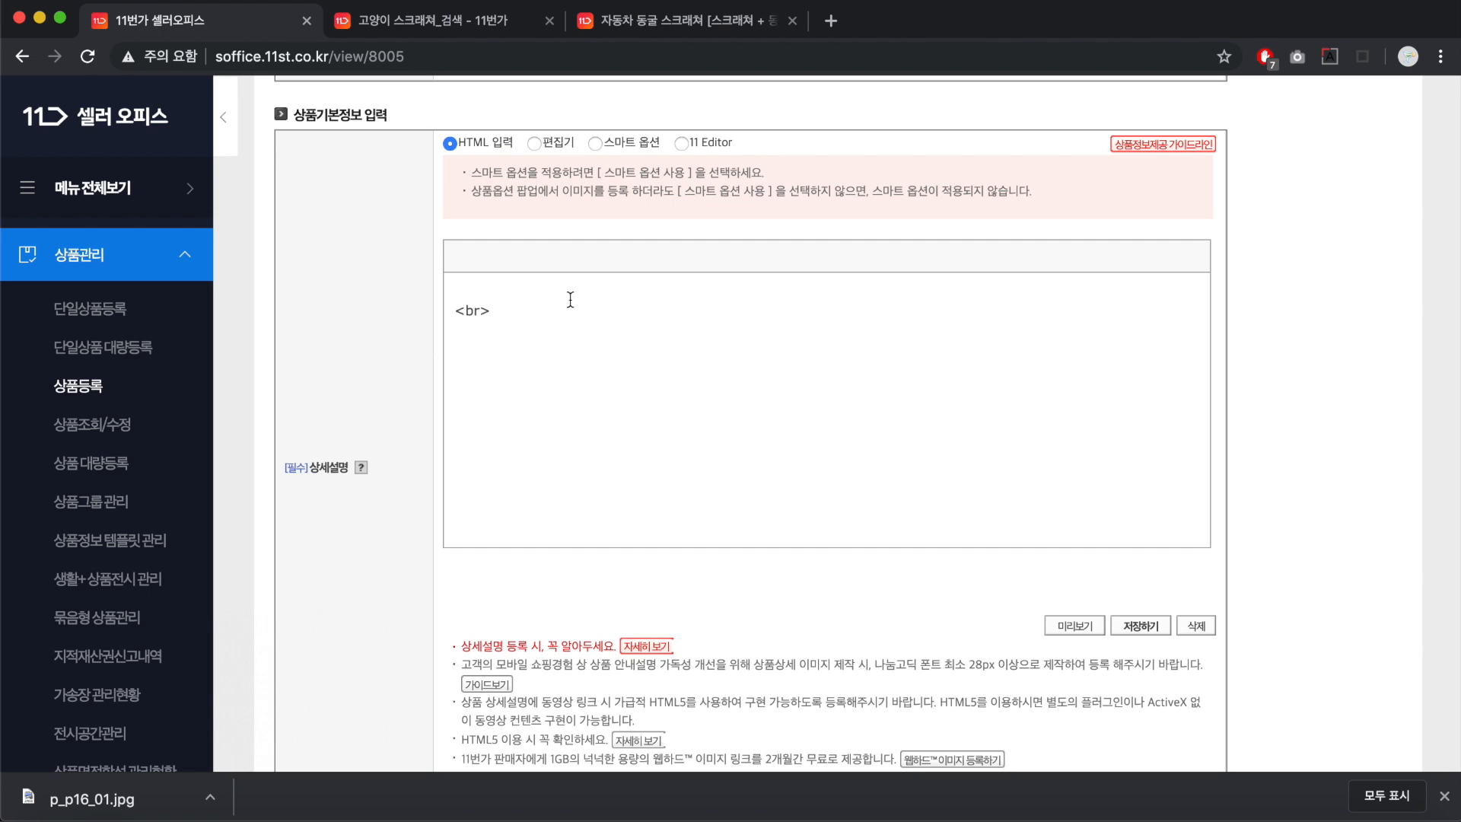
left_click(568, 308)
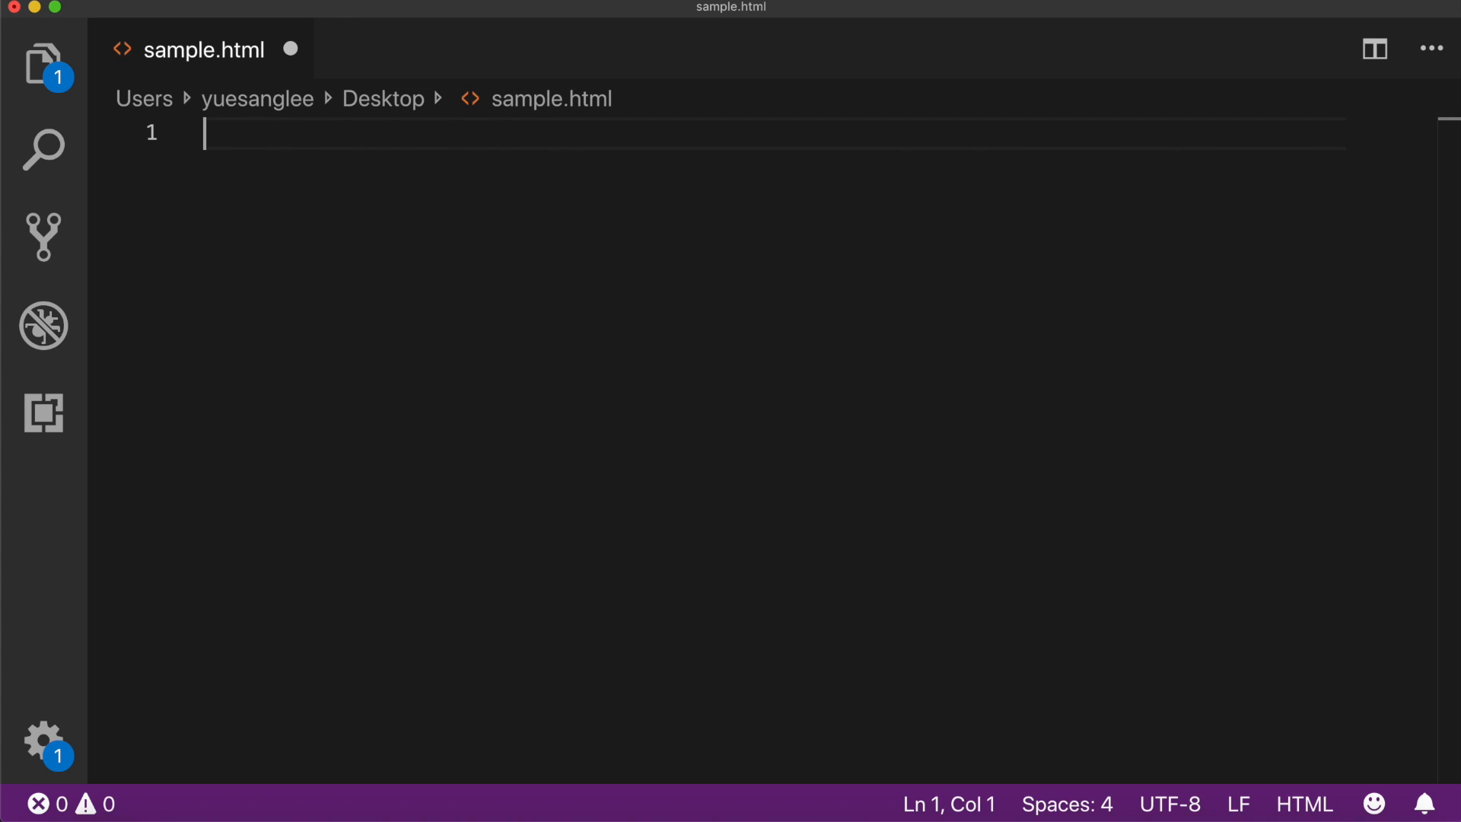
Switch to sample.html in Visual Studio Code and write "HTML / Hyper Text Markup Language" on the first line.
type("HTML / ")
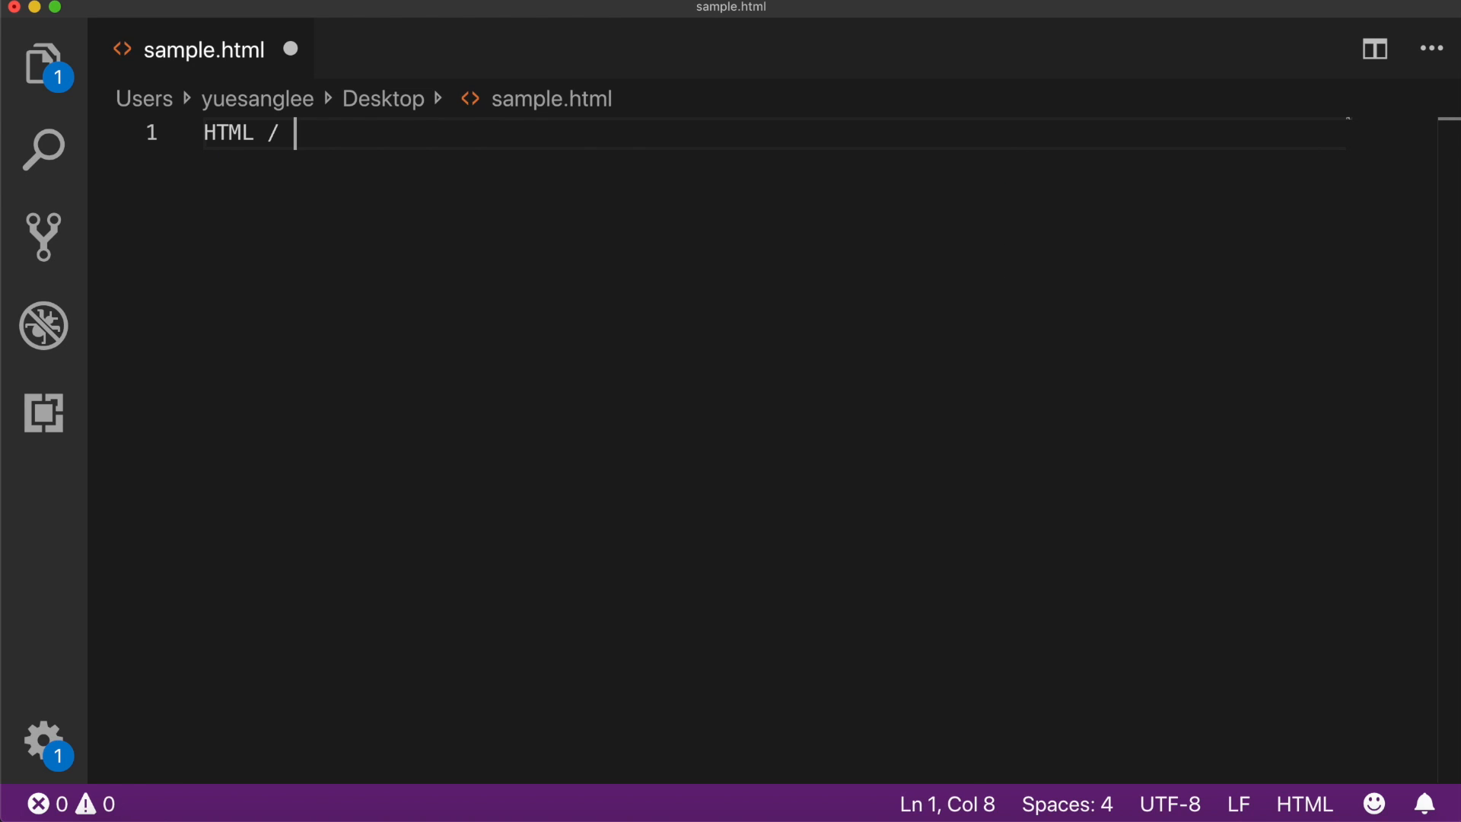
type("Hyper t")
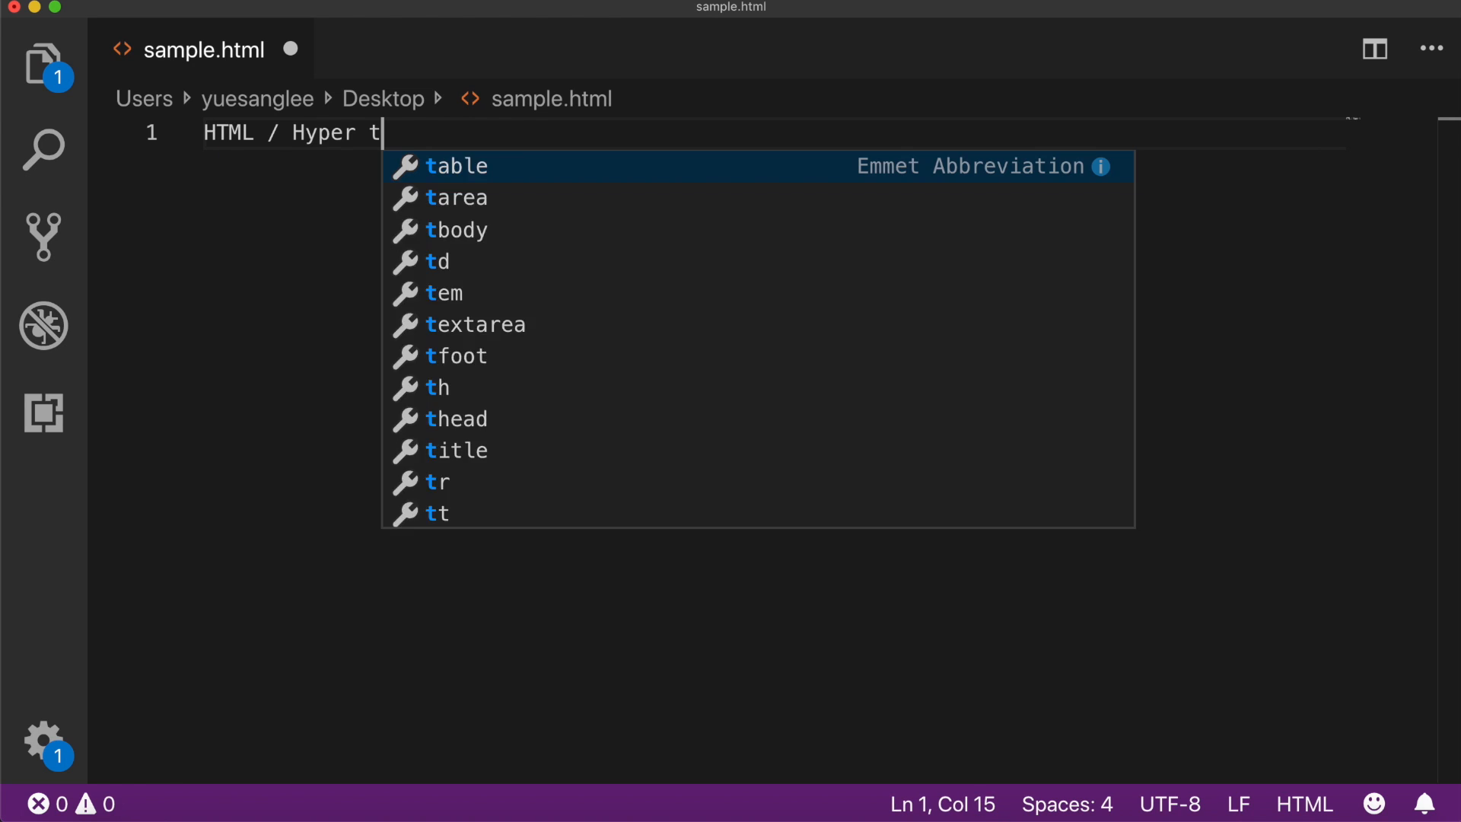
type("ex")
key("BackSpace")
key("BackSpace")
key("BackSpace")
type("Text Mar")
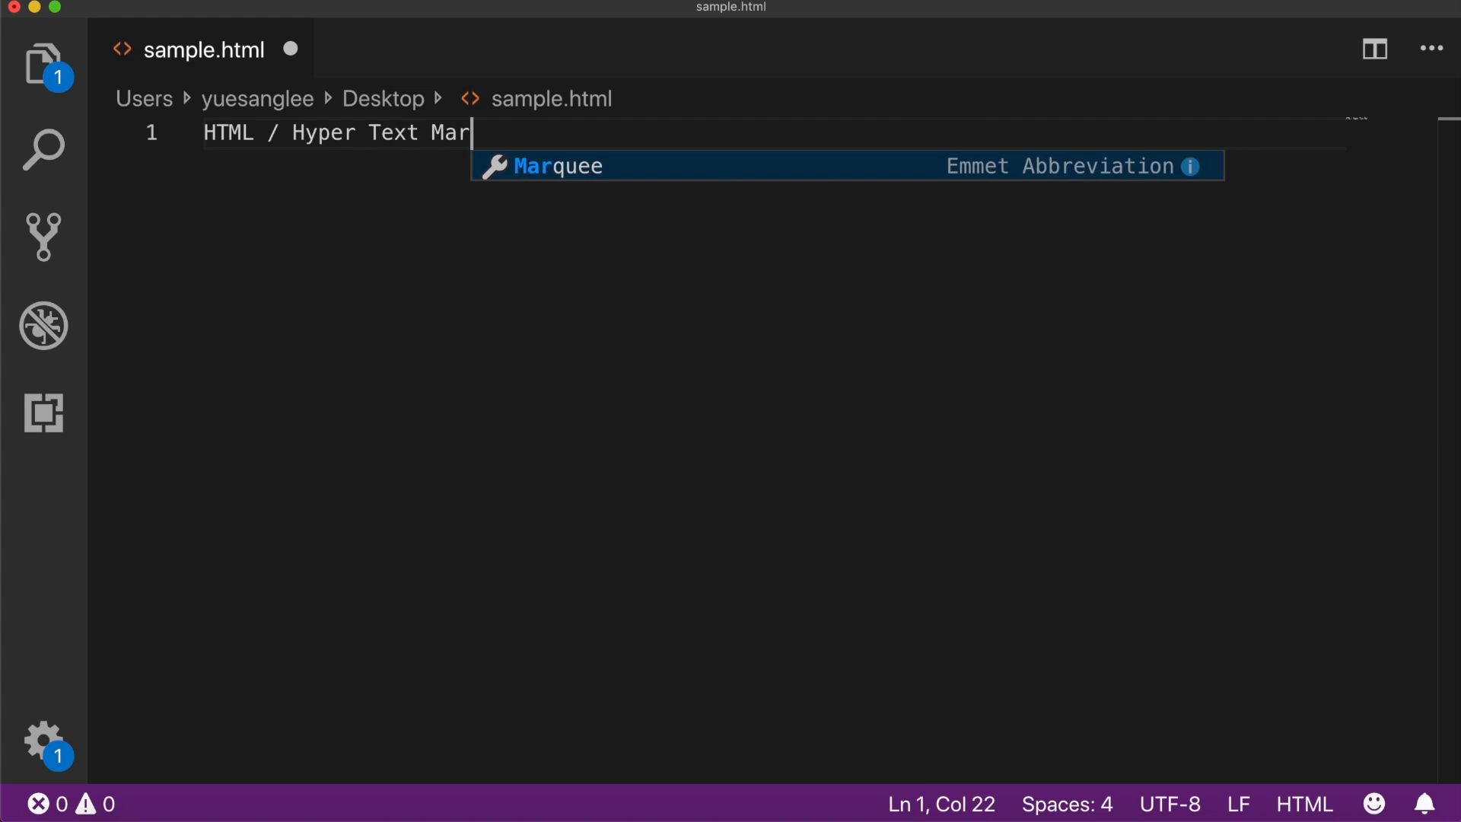
type("kup Language")
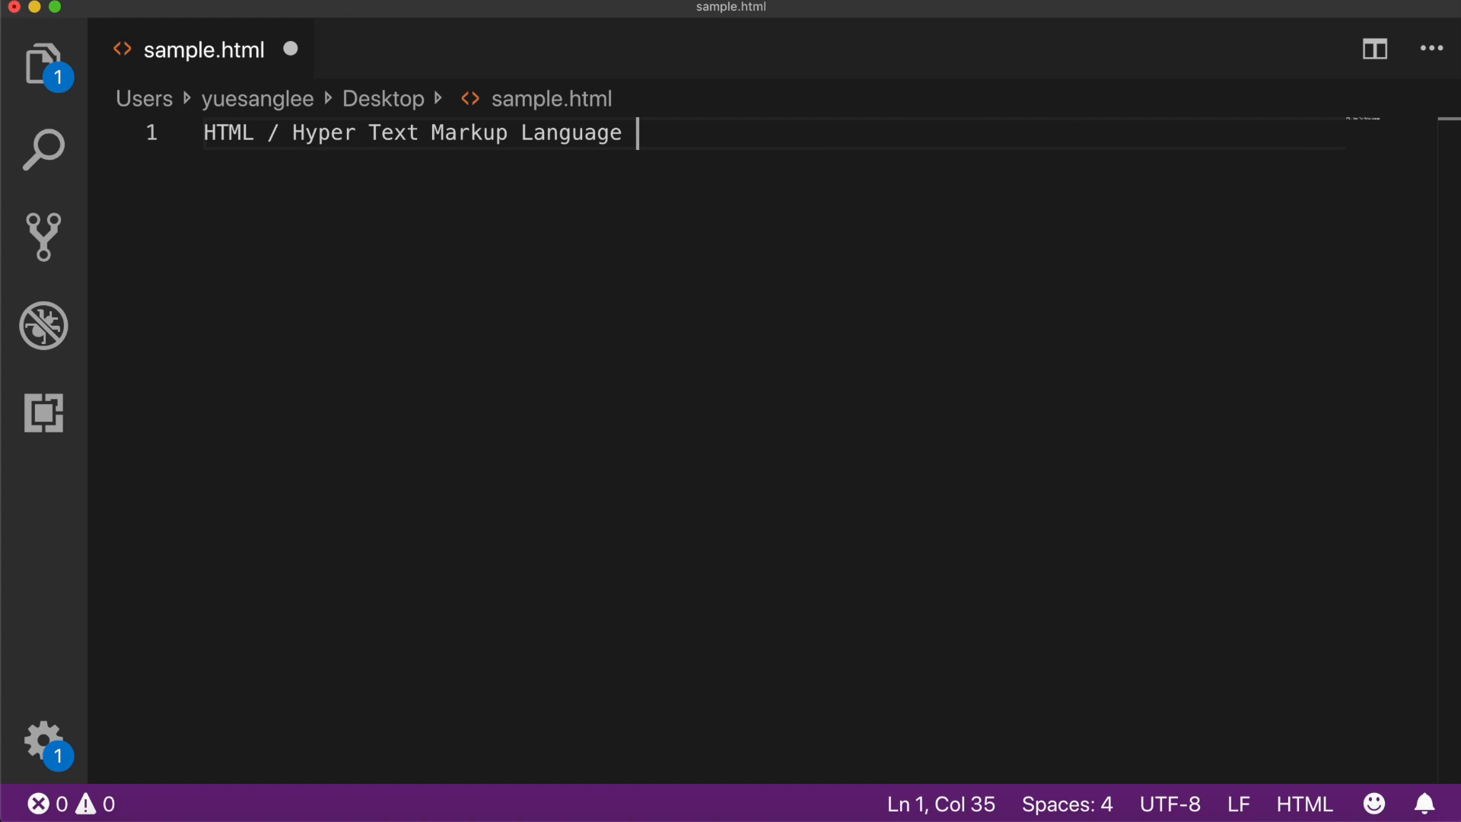
Turn the first line into an HTML comment and add two new lines after it.
key("BackSpace")
key("super+d")
key("super+/")
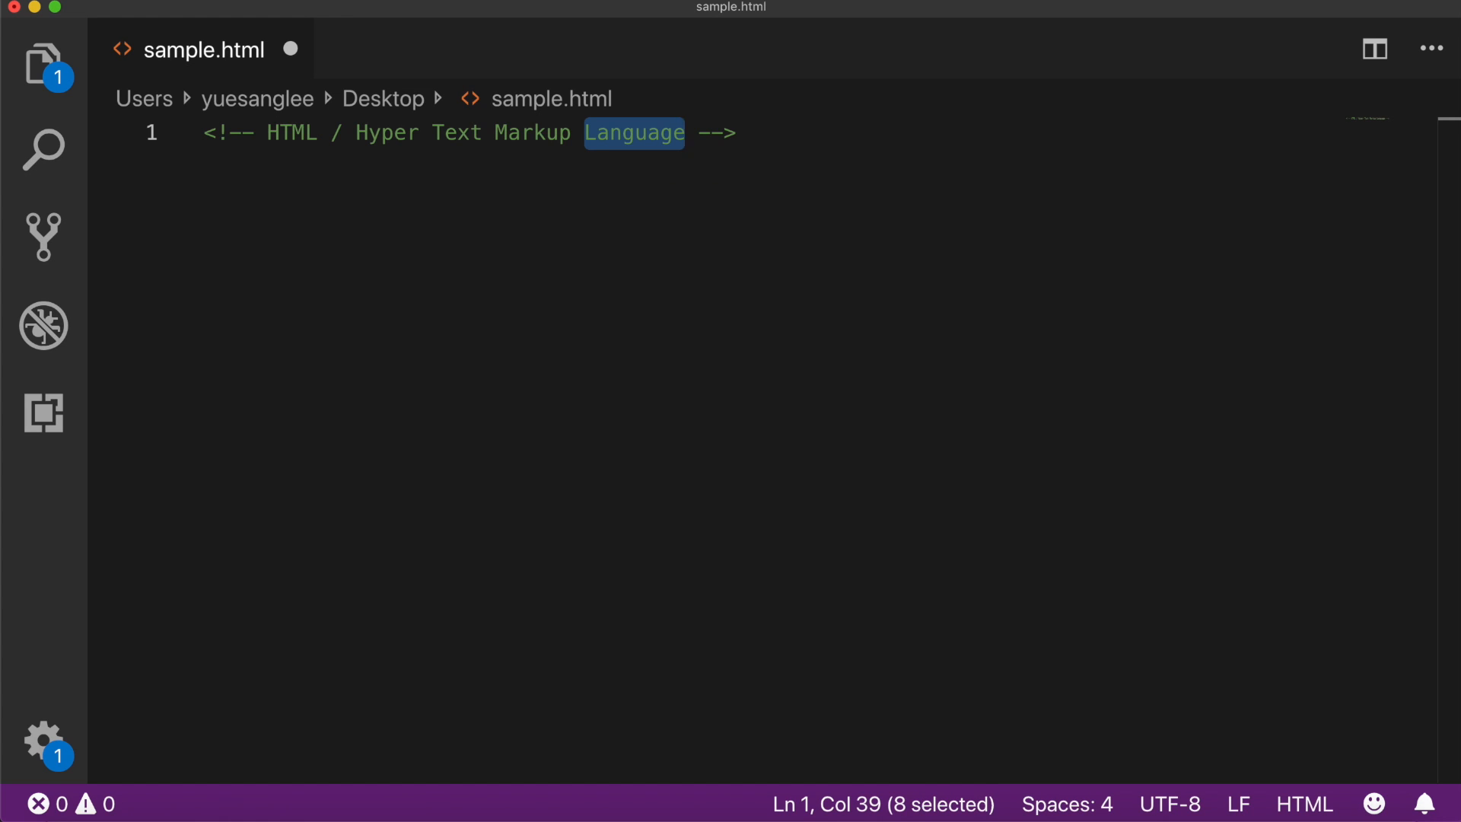
key("Right")
key("Right")
key("Right")
key("Left")
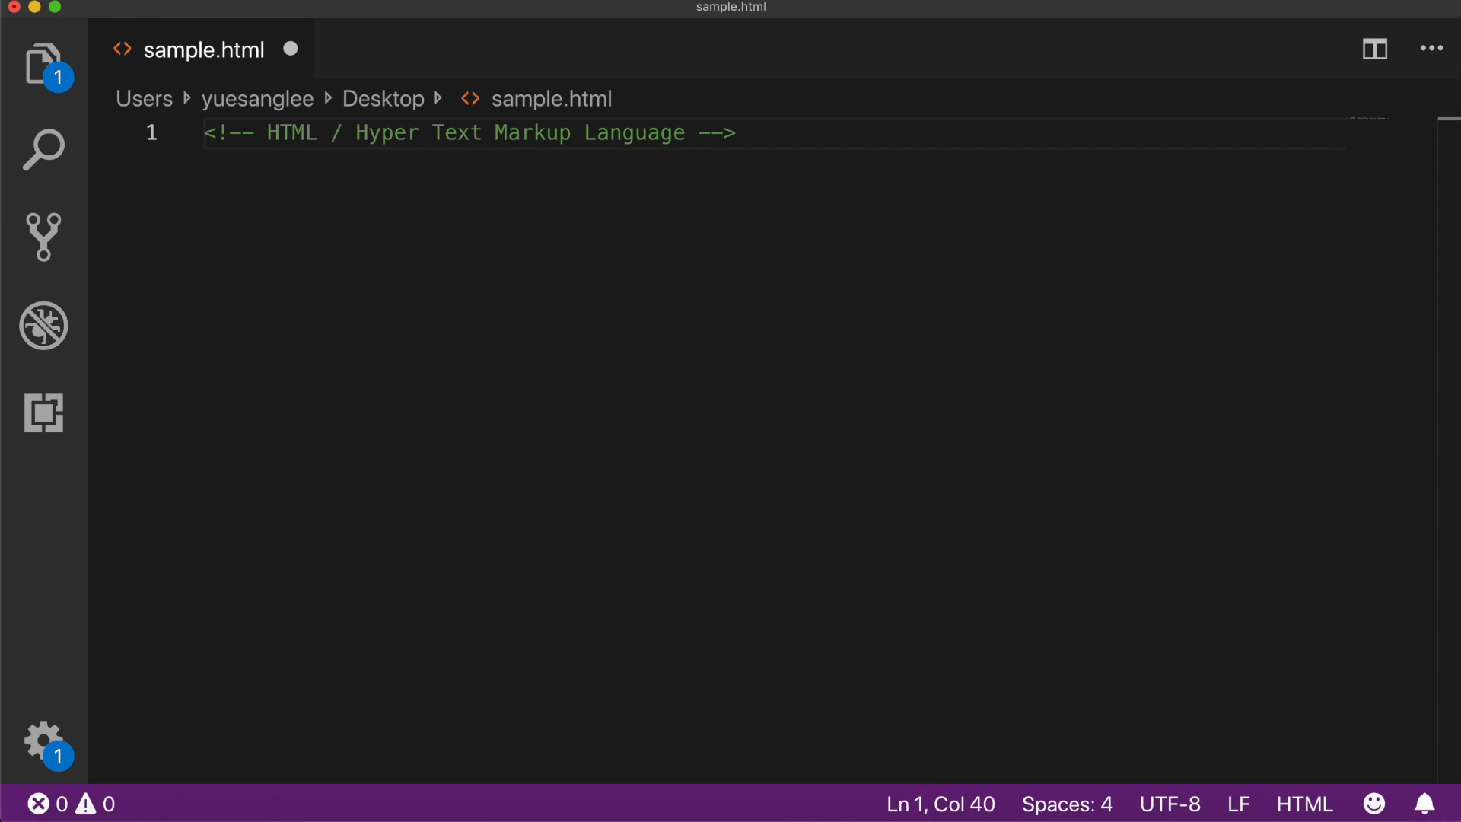
key("Right")
key("Right")
key("Right")
key("Return")
key("Return")
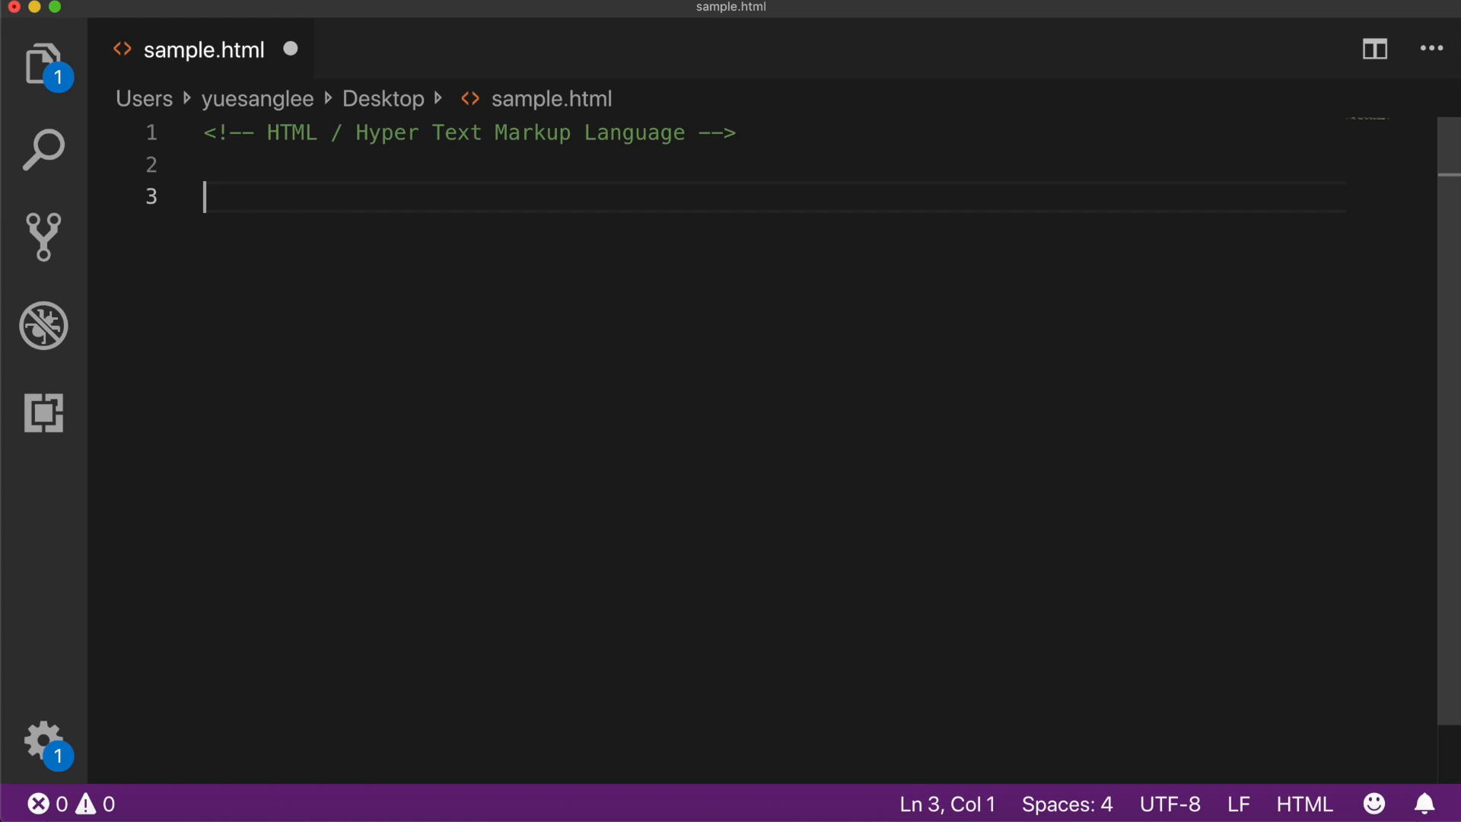
key("Up")
key("Up")
key("alt+Right")
key("alt+Right")
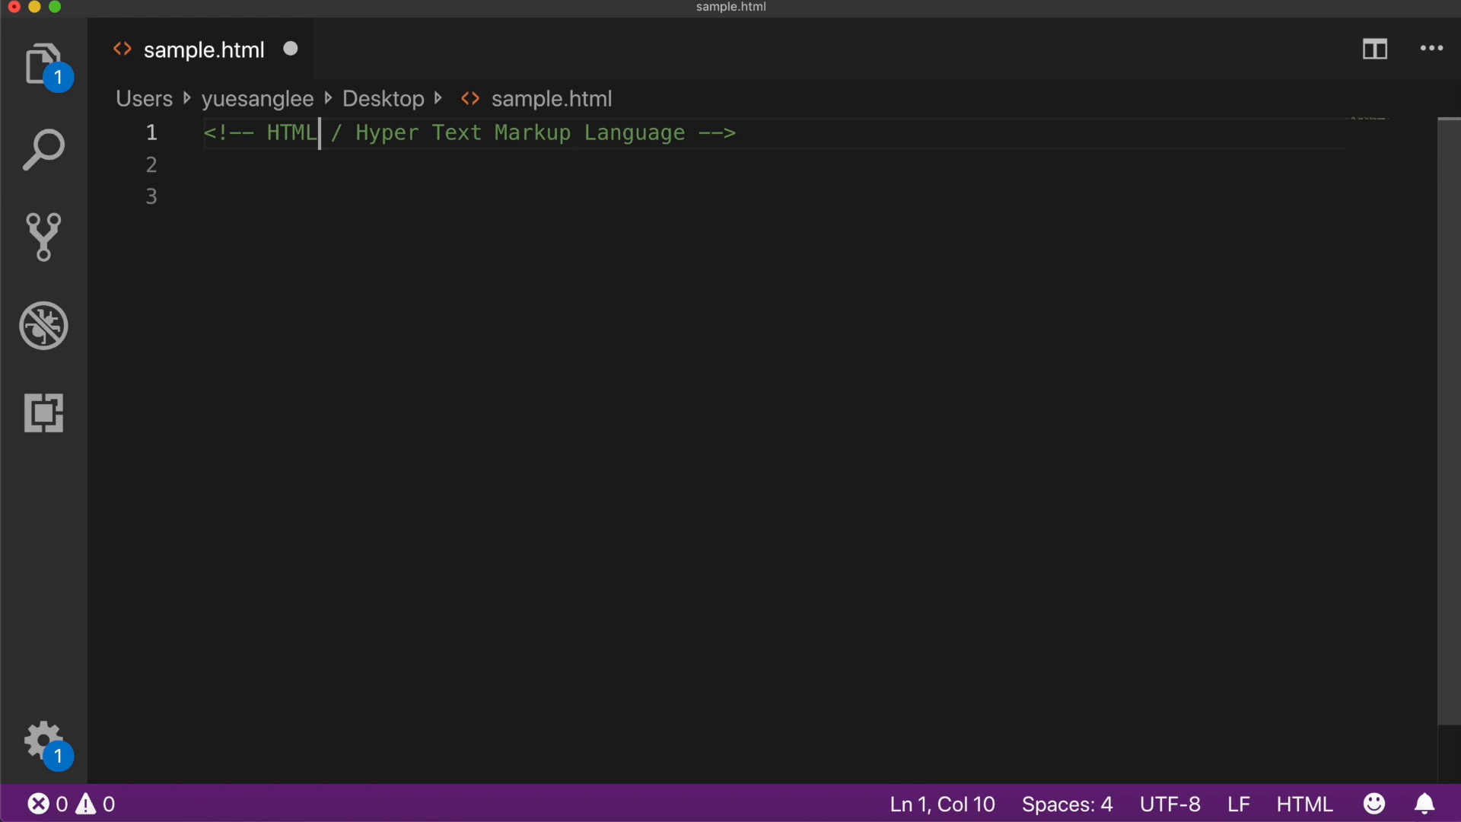
key("Left")
key("Down")
key("Down")
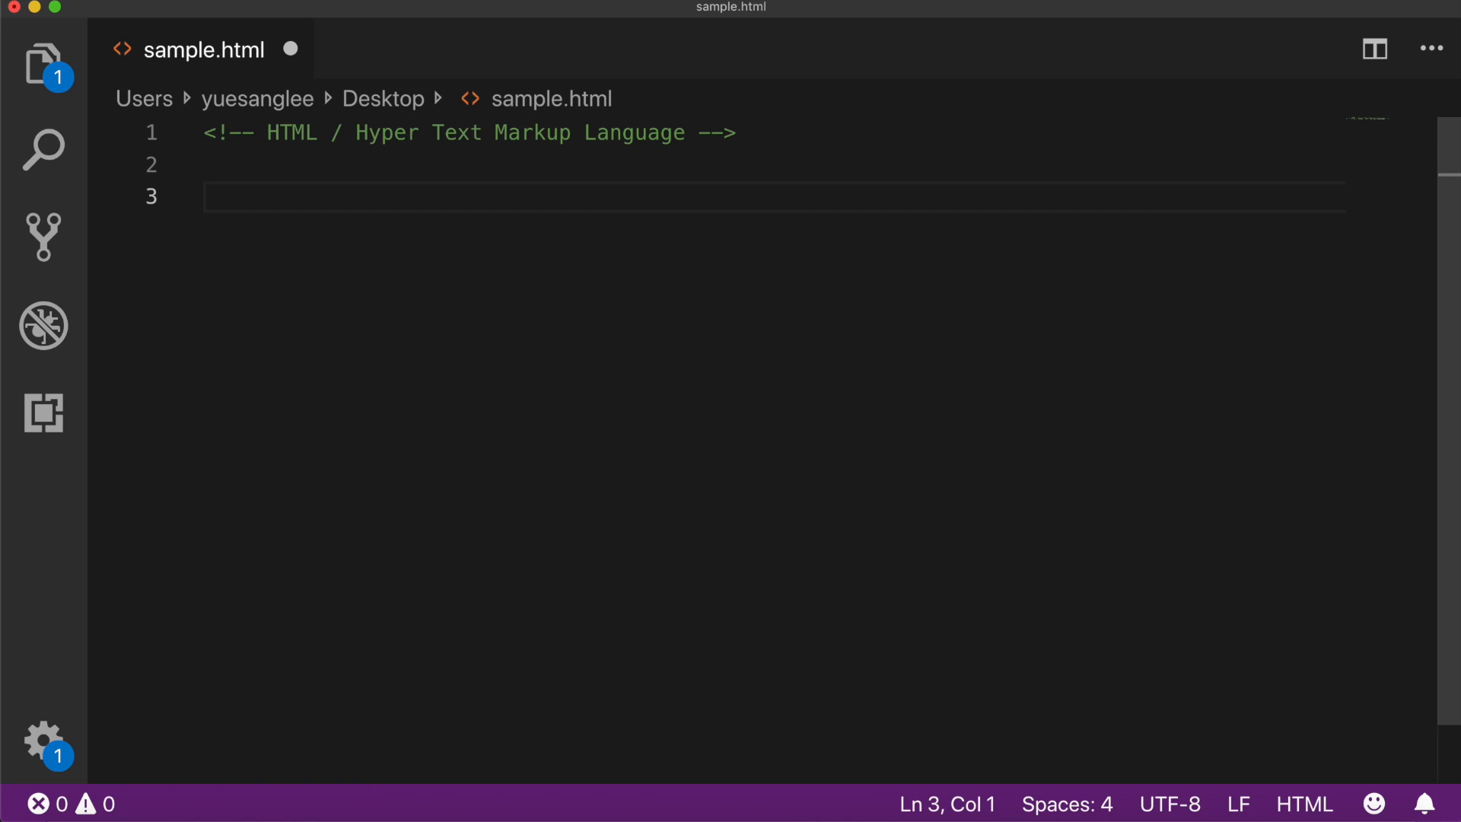
Add an h1 heading with the text "고양이 스크래쳐" on line 3.
type("<")
key("BackSpace")
type(">")
key("BackSpace")
type("<h")
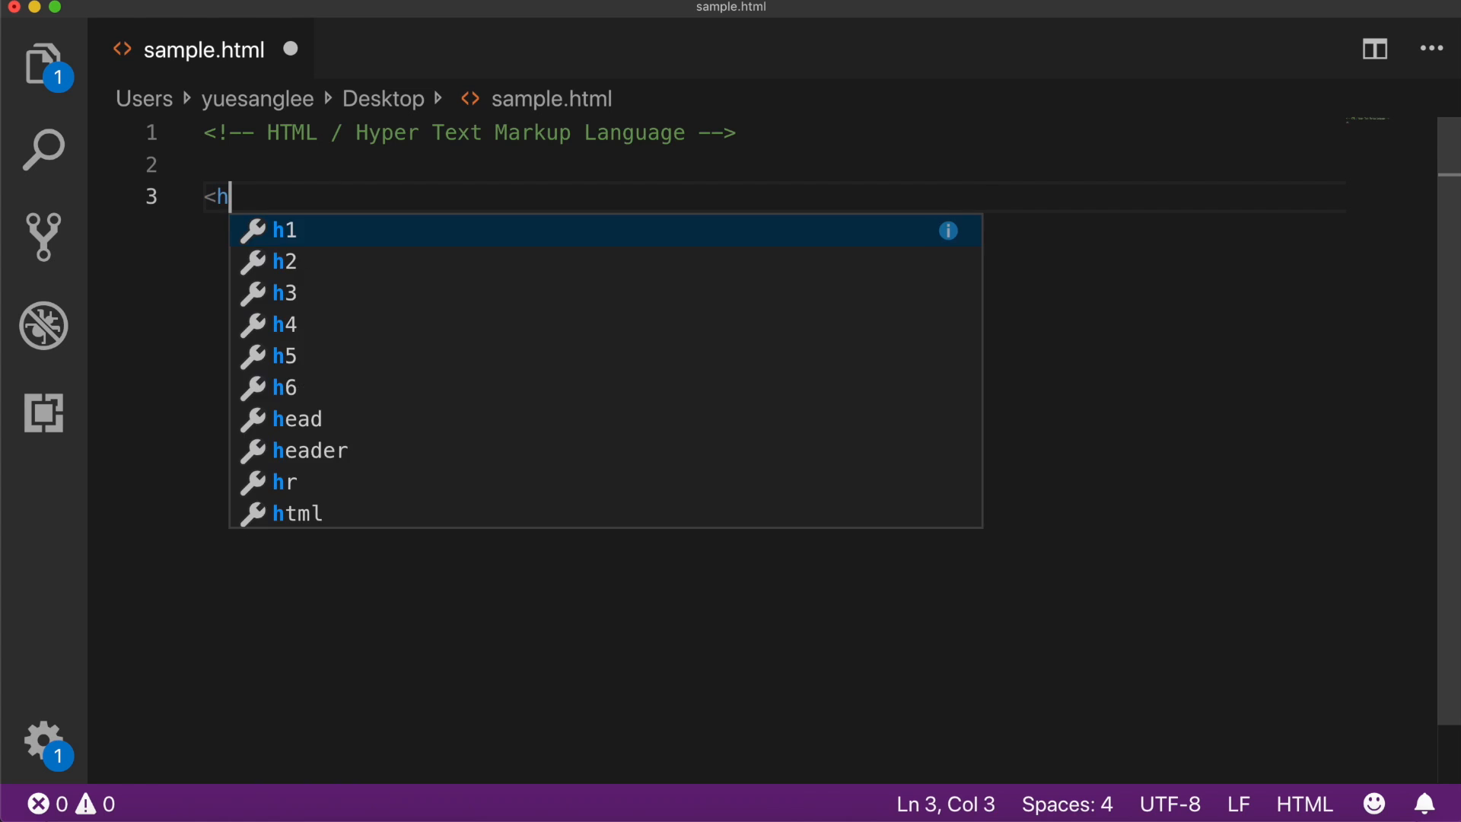
type("1>고양이 스크래쳐</h1>")
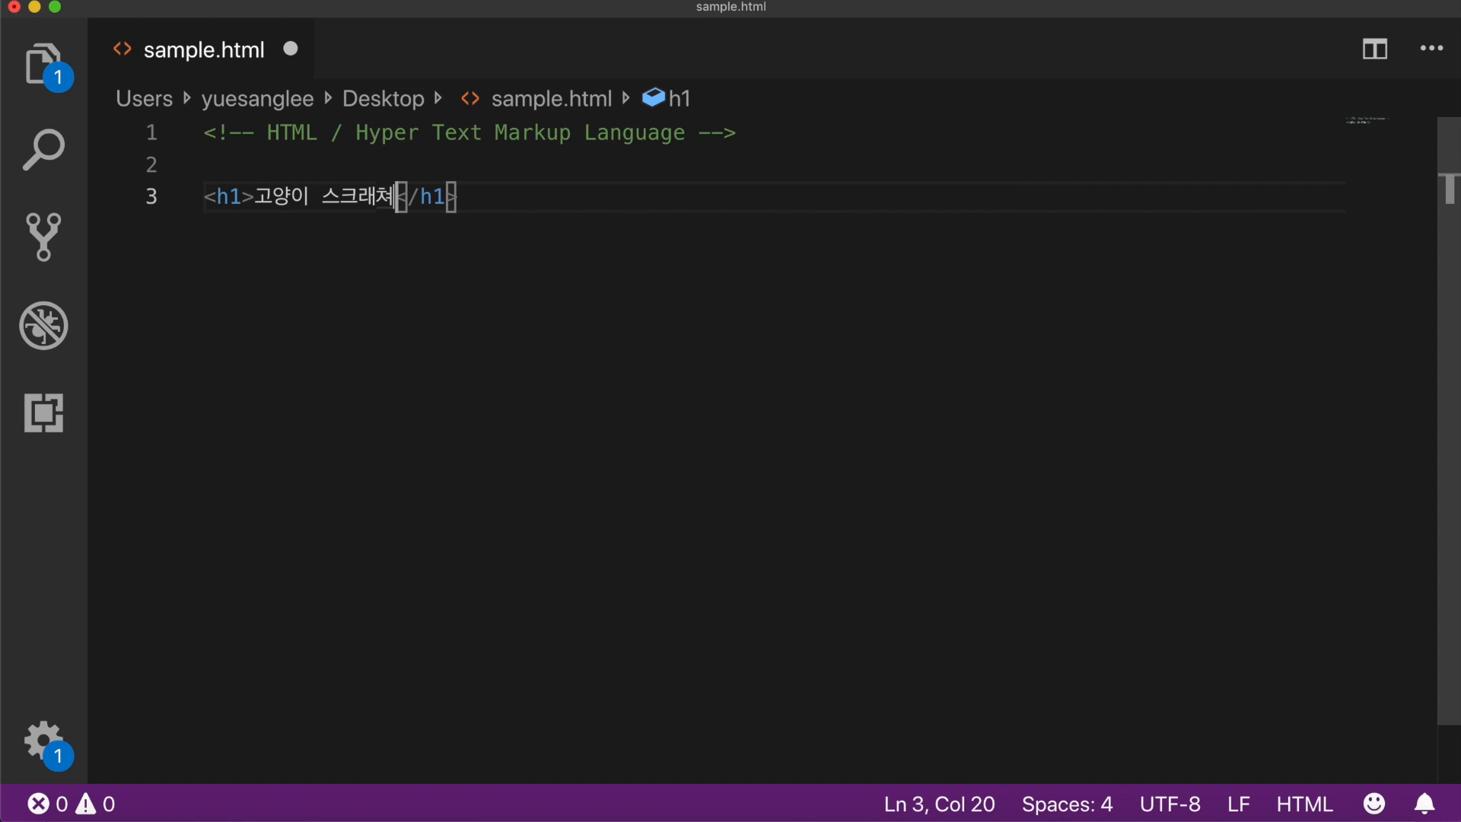
Add an h3 heading with the text "내 고양이가 좋아하는 스크래쳐." below the h1 heading.
key("Return")
type("<h3>so")
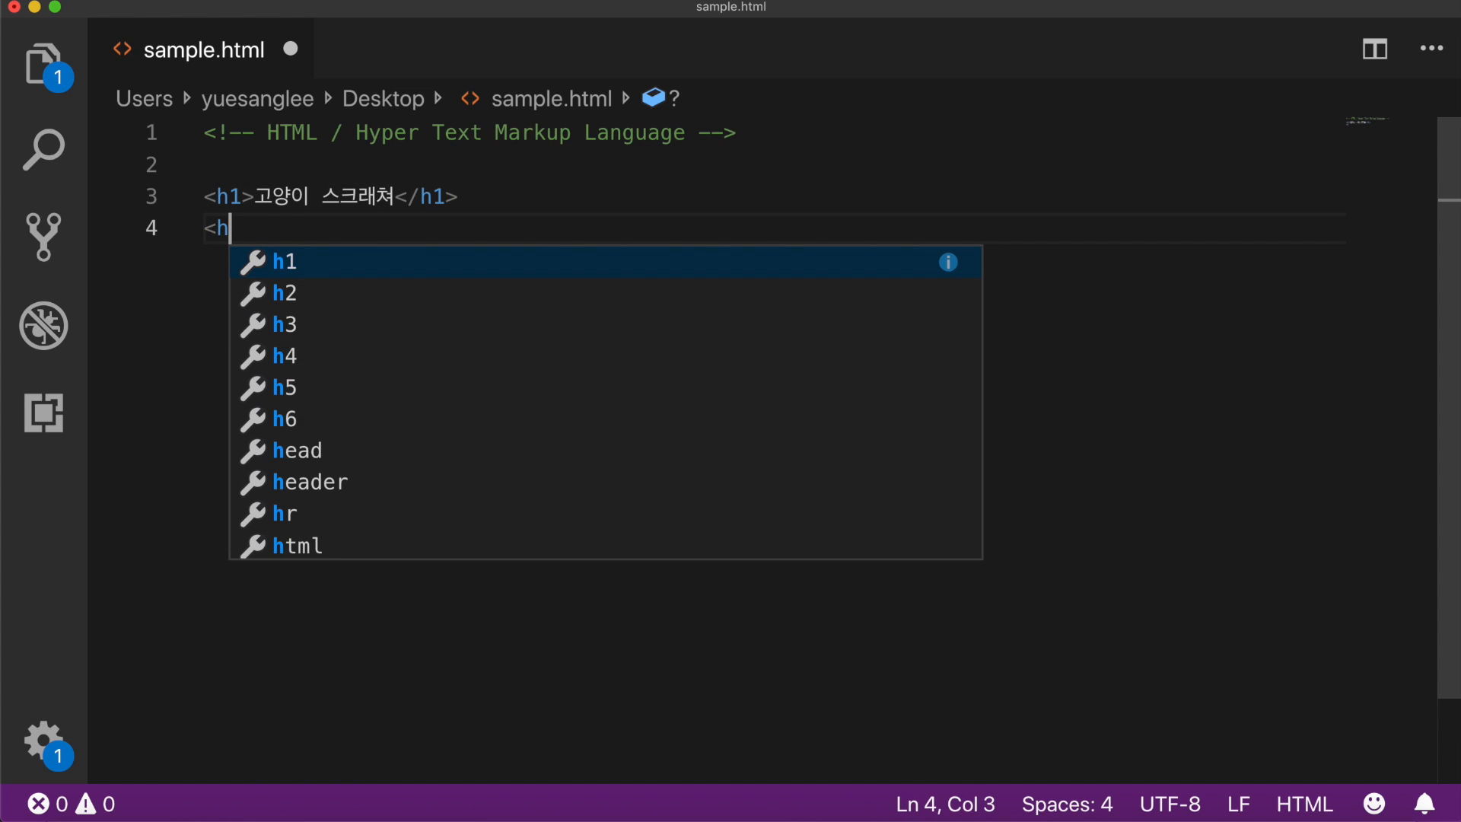
key("BackSpace")
key("BackSpace")
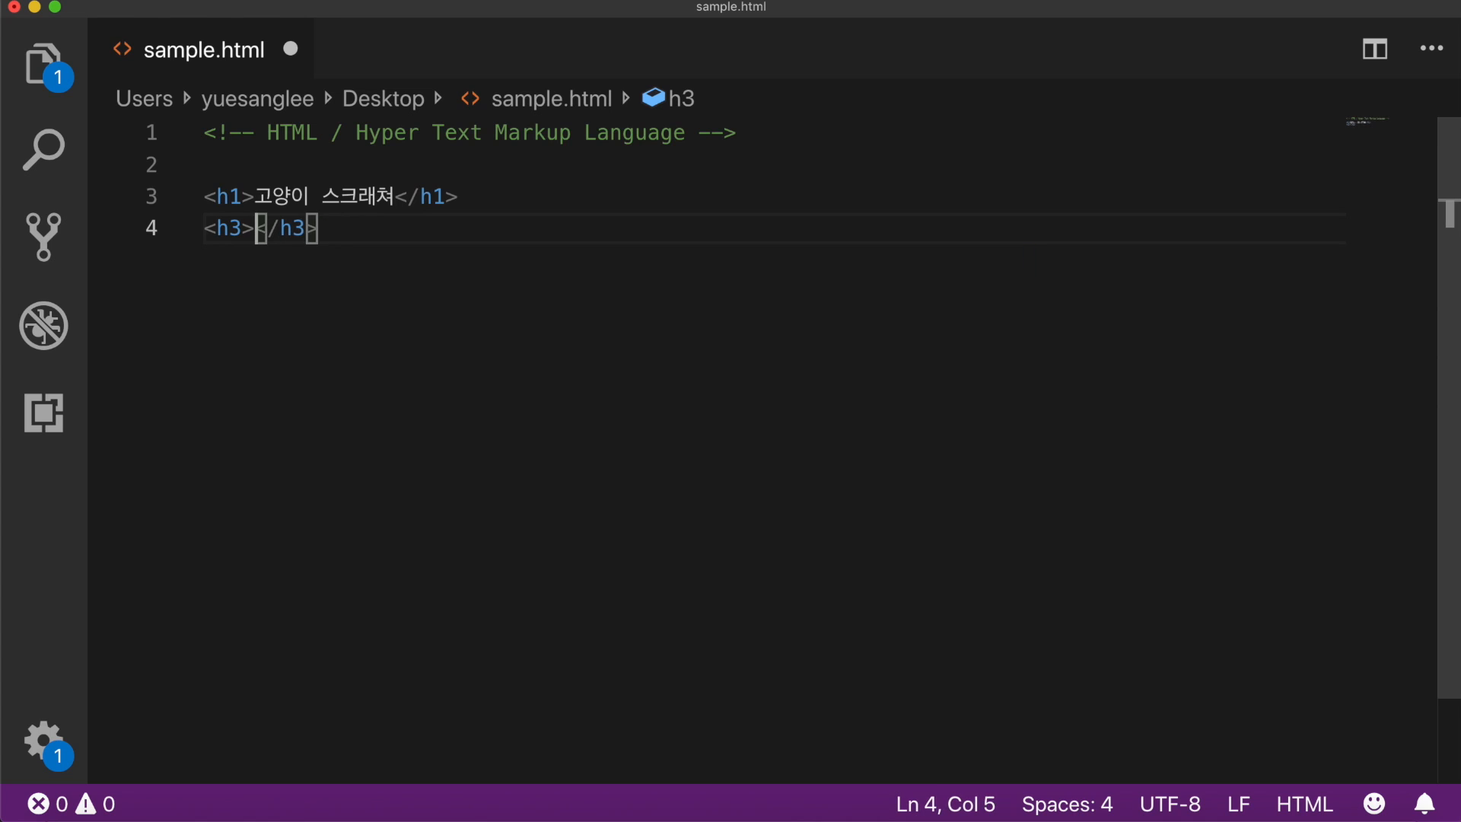
type("내 고양이가")
type(" 좋아하는 스크래쳐.")
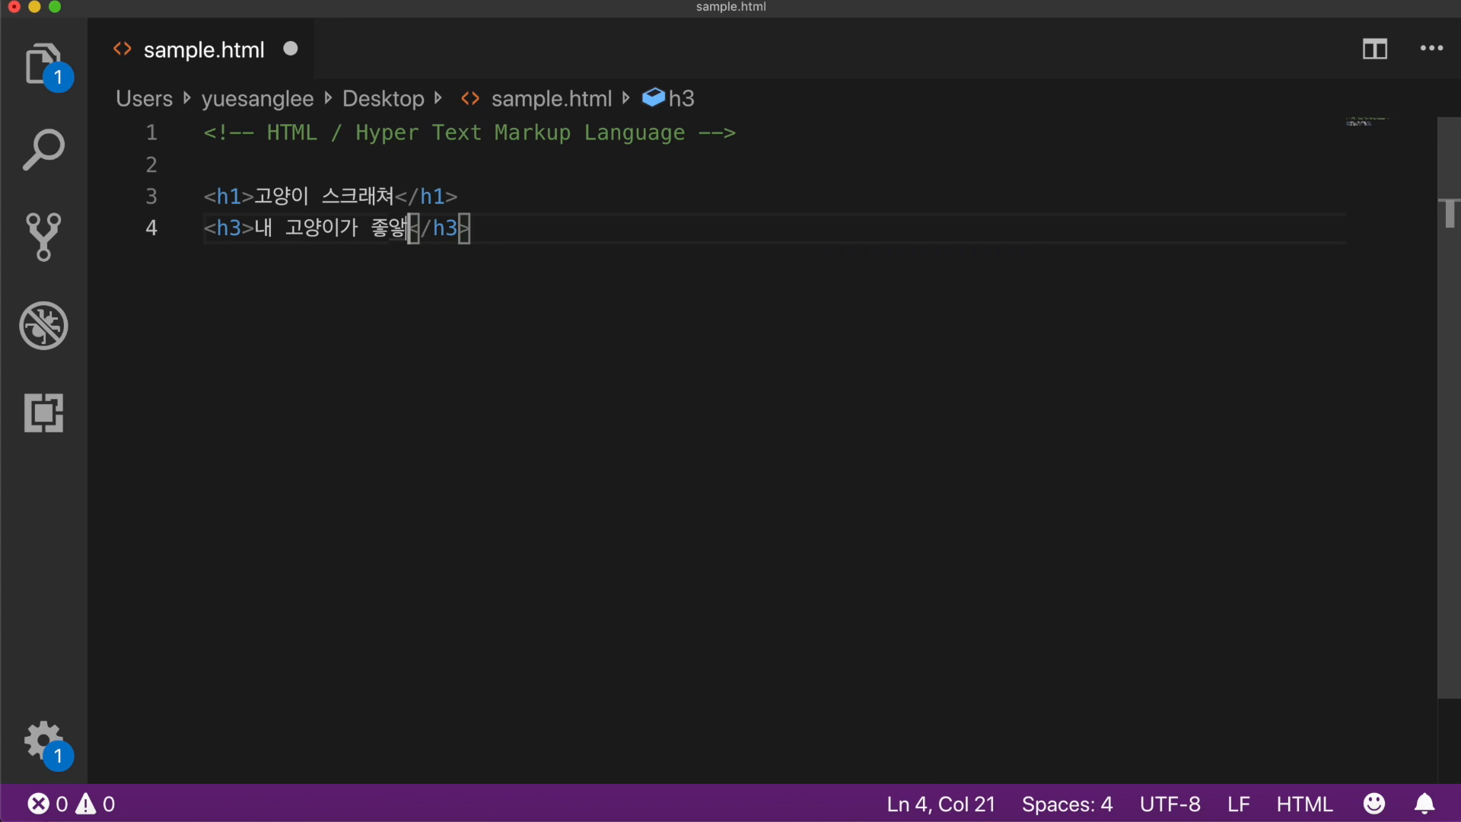
key("End")
Add a self-closing img tag with an empty src attribute below the h3 heading and place the cursor between its quotes.
key("Return")
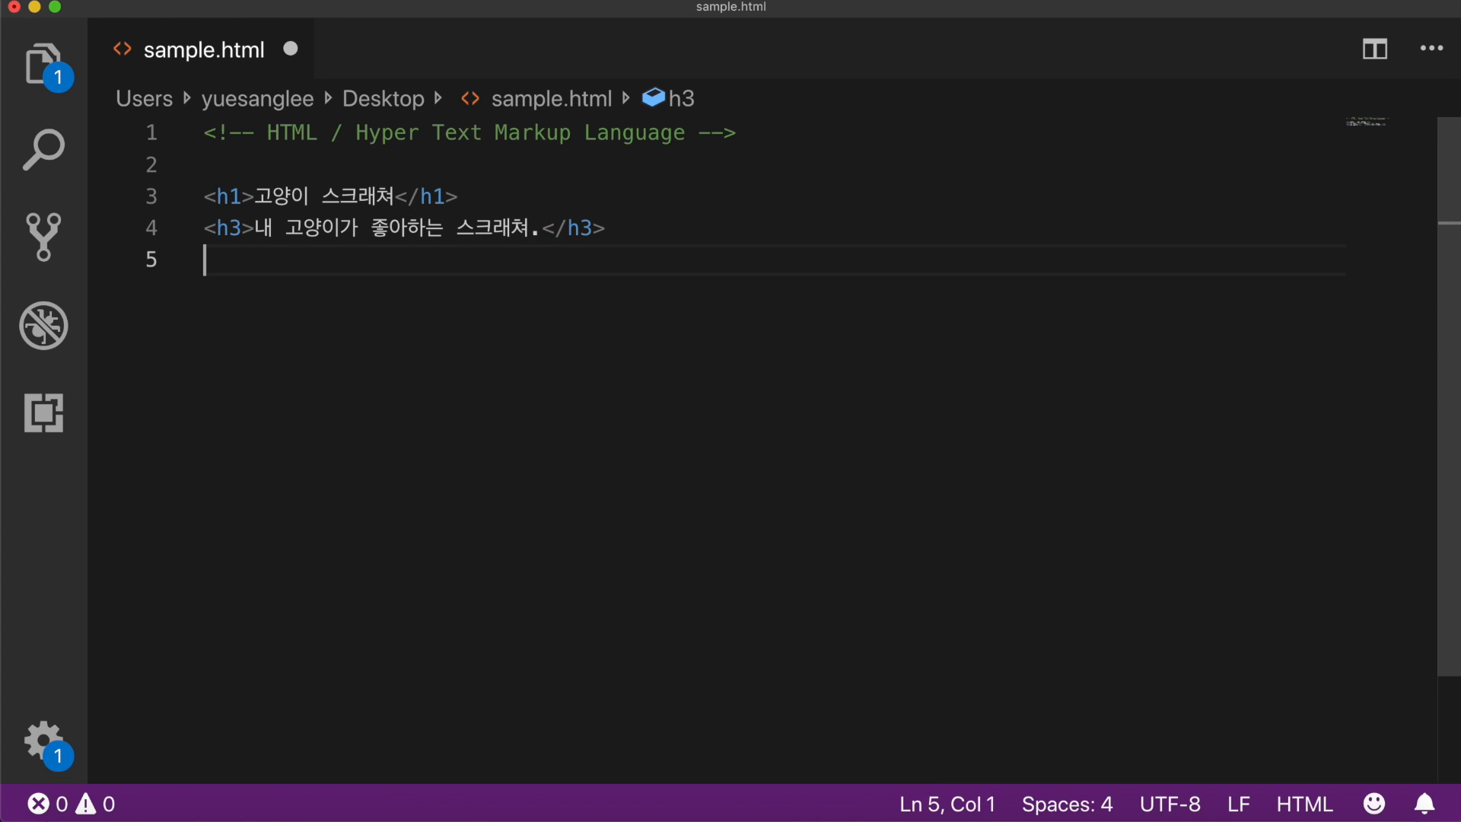
type("<img src='")
key("BackSpace")
type("\"\"/>")
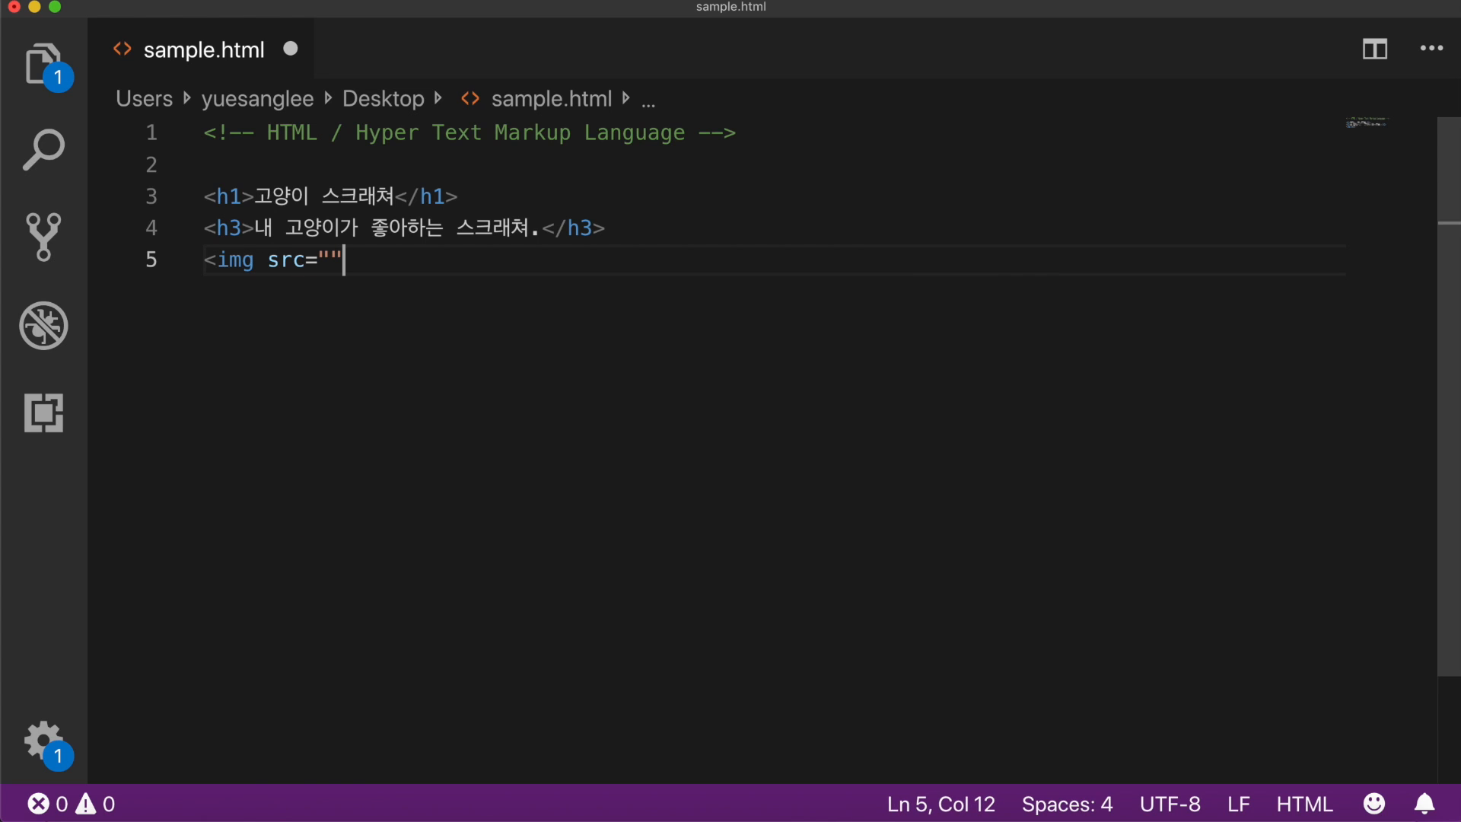
key("Left")
key("Left")
key("Left")
type("https://entercon.")
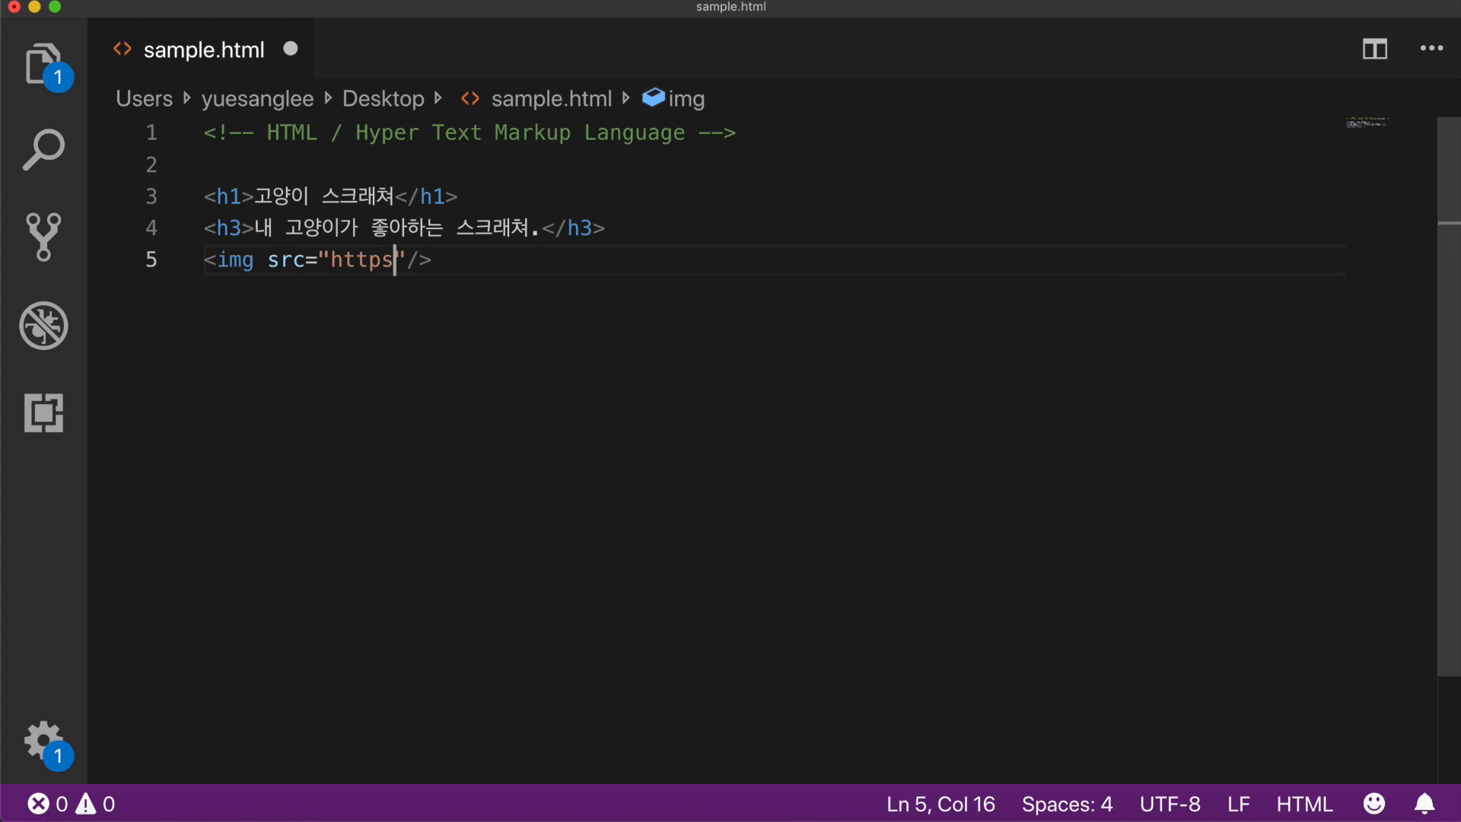
type("net/wp-content/")
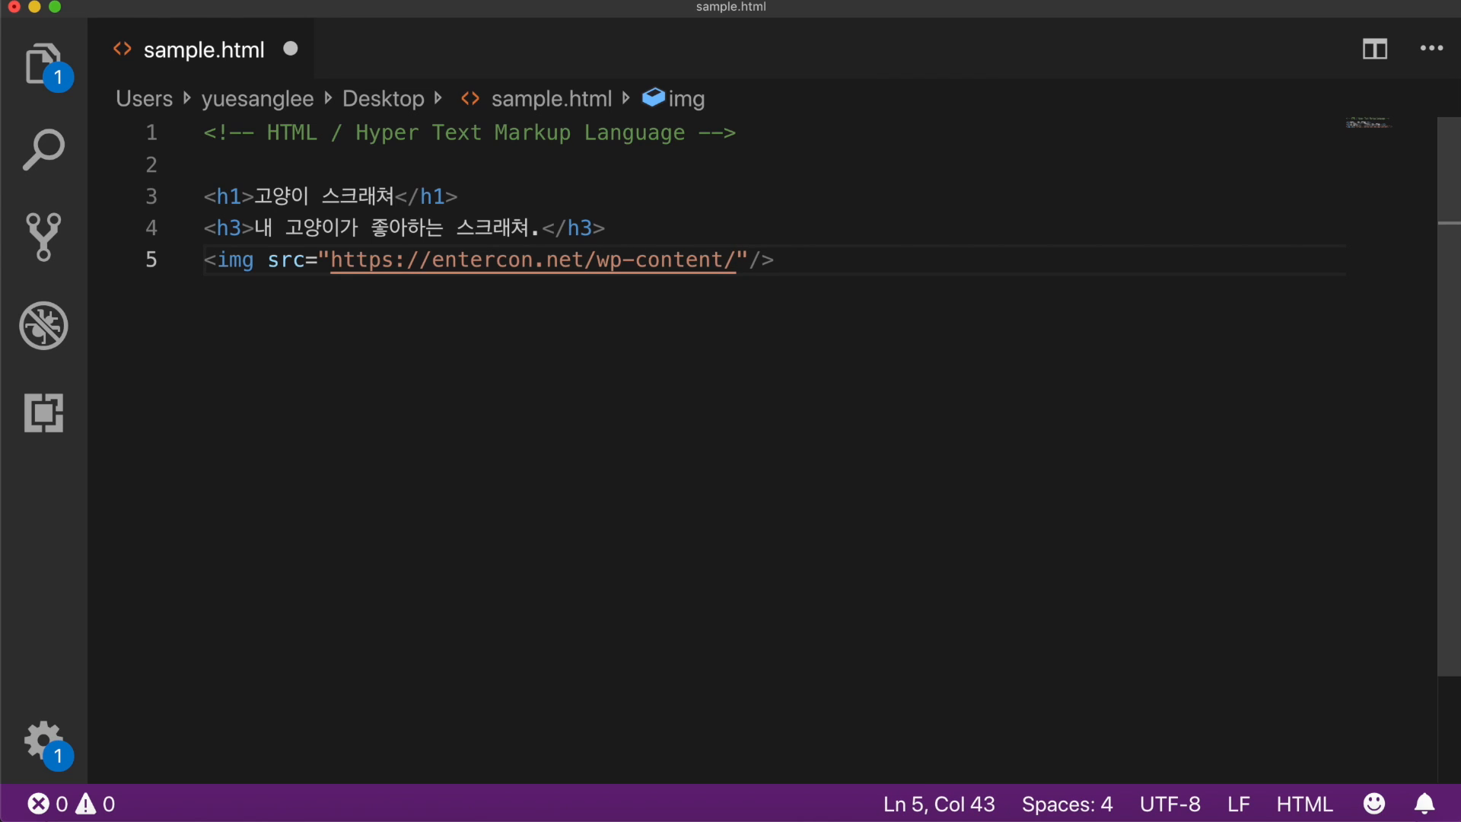
type("uploads/")
type("2019/06/")
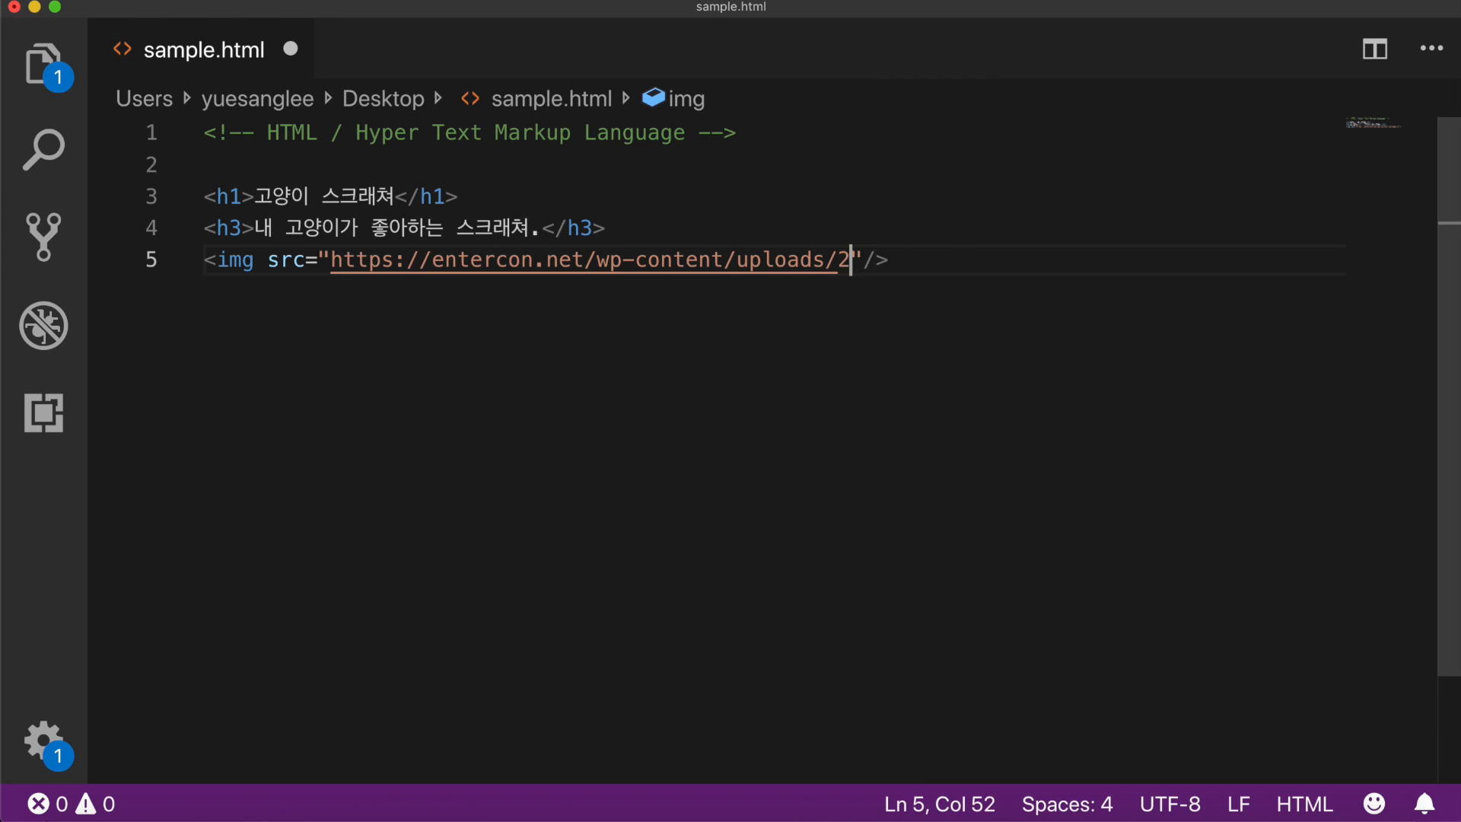
type("p_p16_")
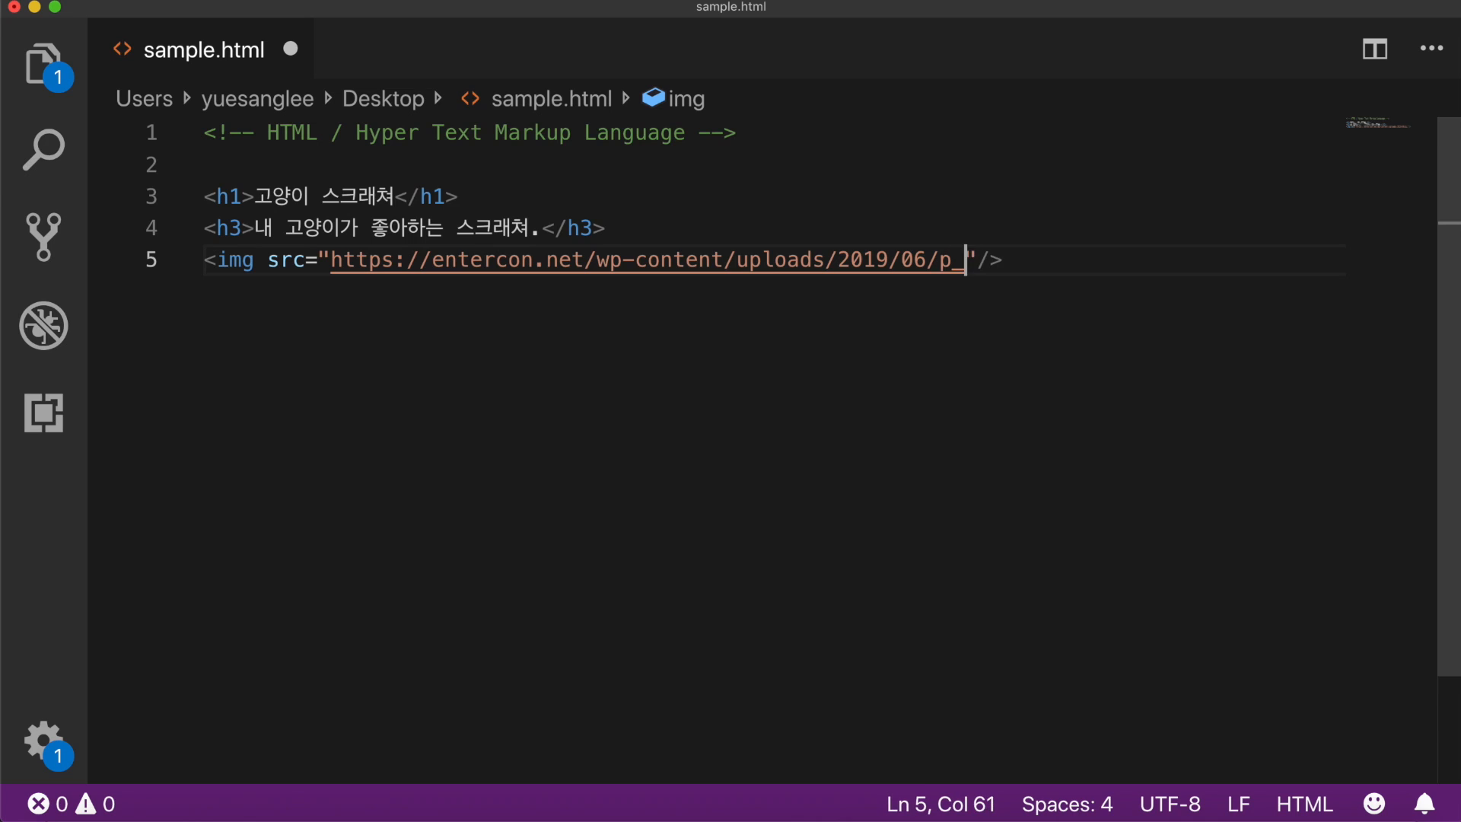
type("01.jpg")
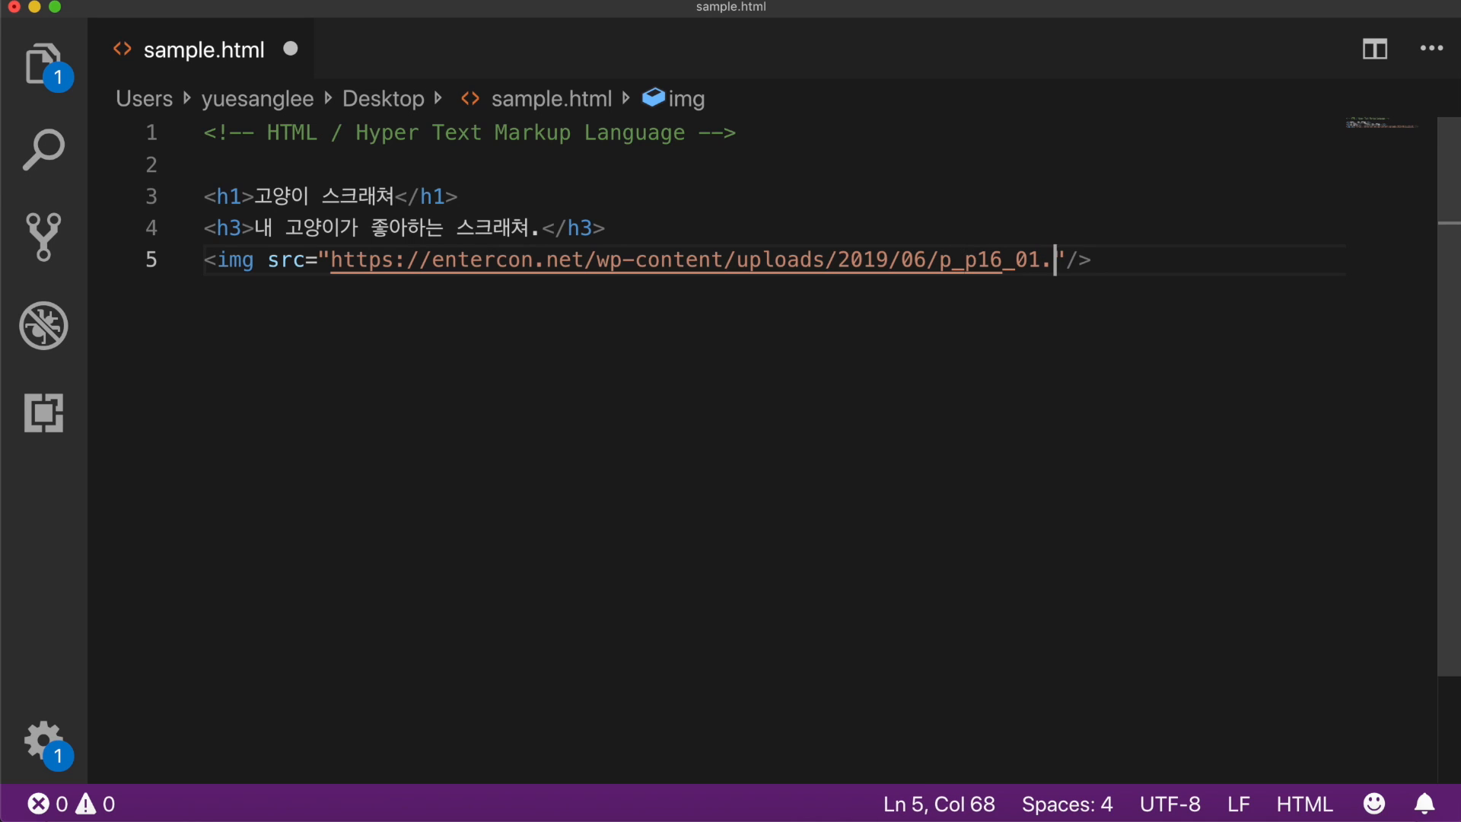
Wrap the two headings and the image in a center element and save sample.html.
key("super+s")
key("super+Right")
key("Up")
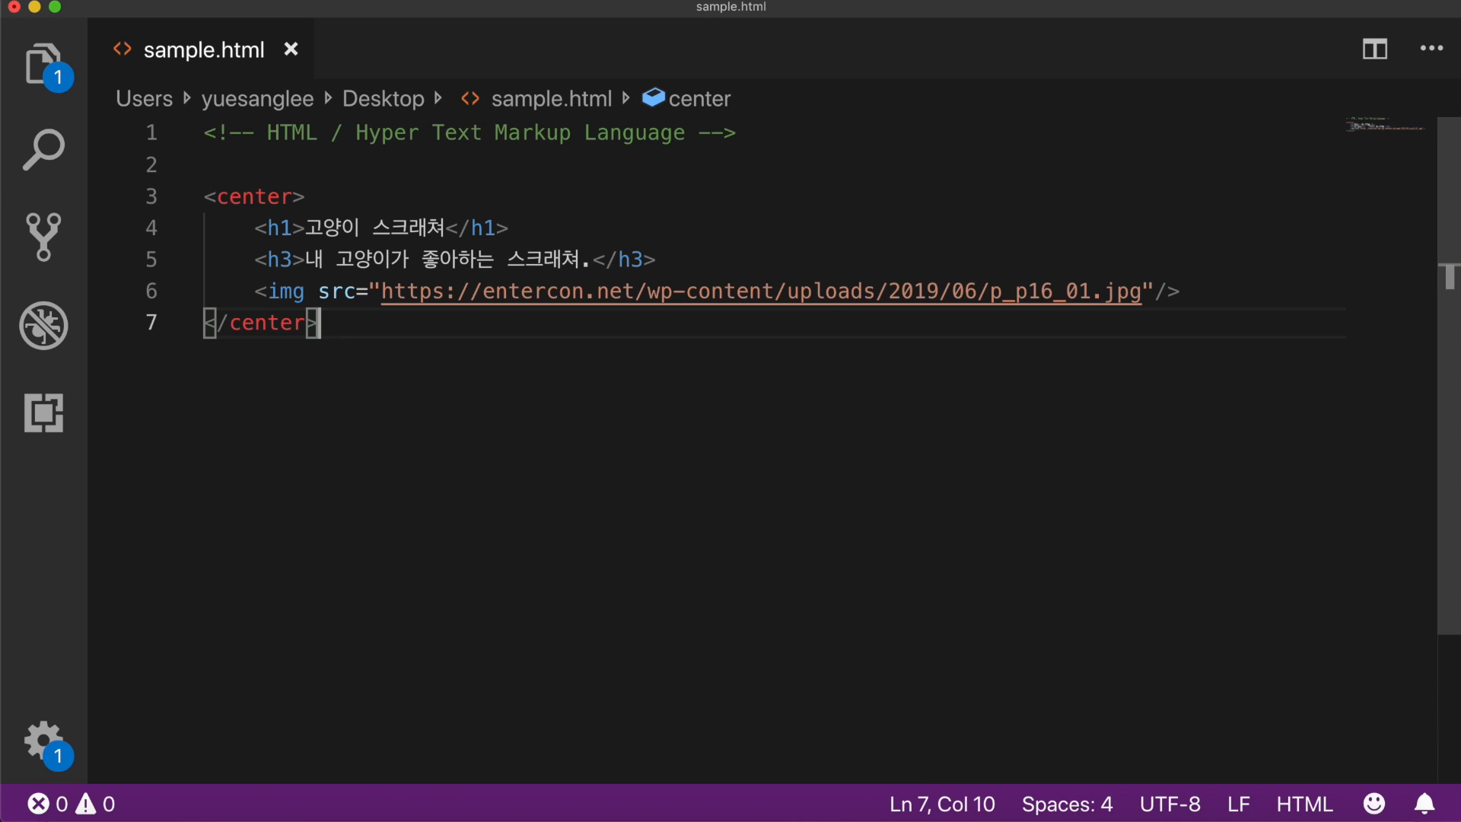
key("super+s")
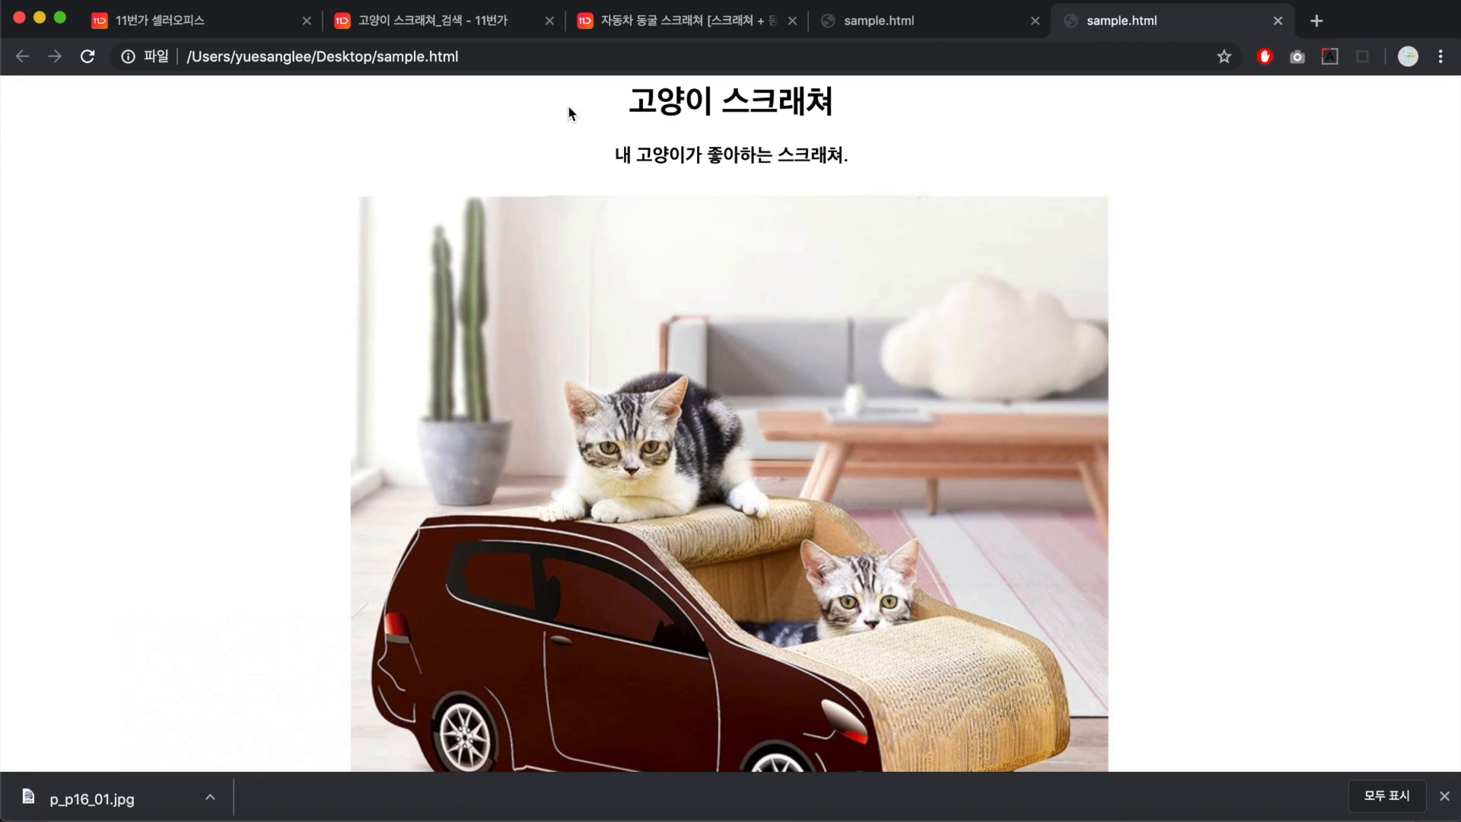
Examine the rendered sample.html page in the browser, from the centred headings down through the long product image.
left_click_drag(582, 114, 1088, 371)
scroll(1211, 380, "down", 12)
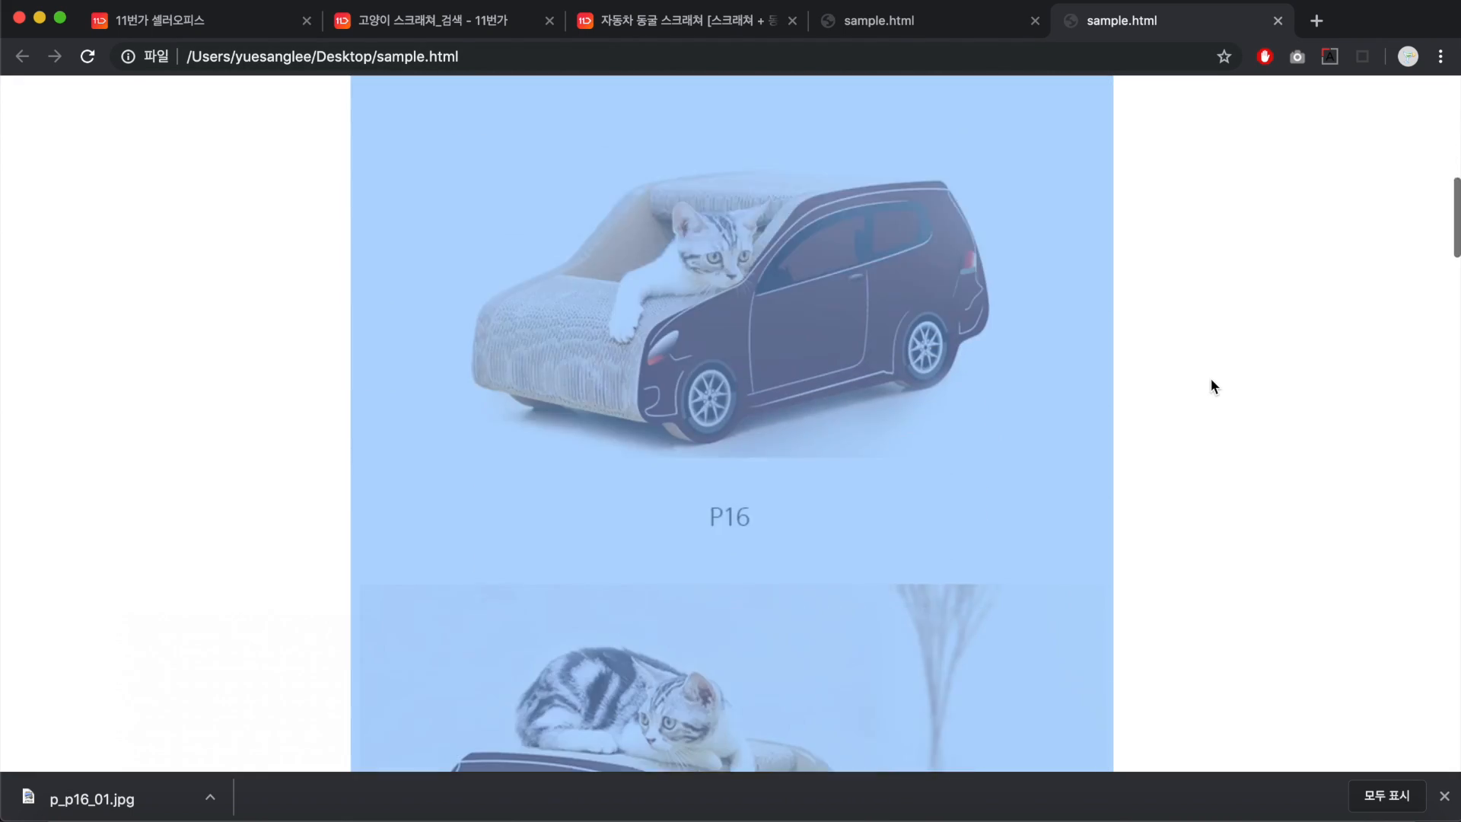
left_click(1211, 219)
scroll(1211, 219, "down", 20)
scroll(1211, 217, "up", 20)
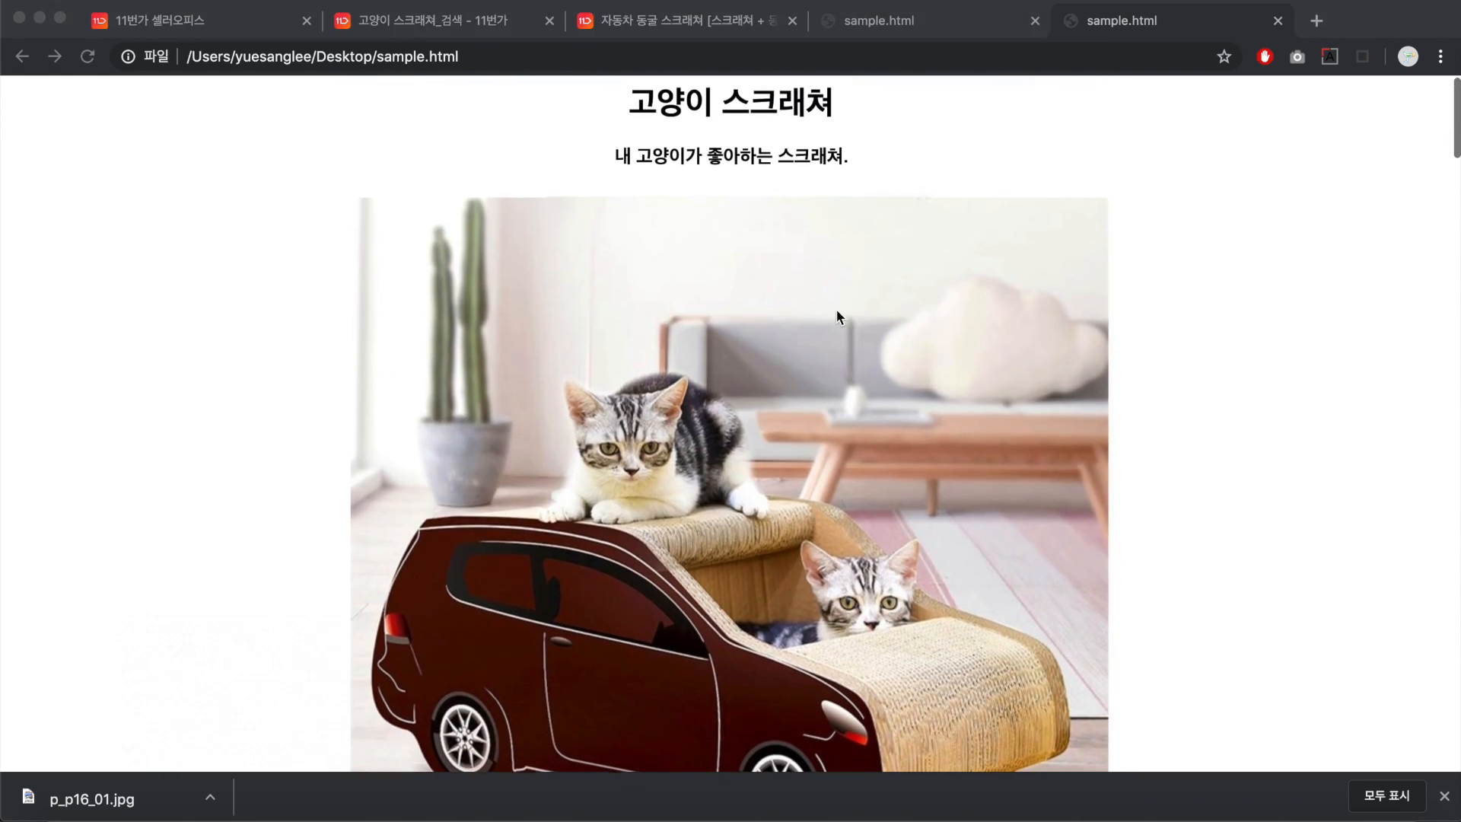
left_click(899, 398)
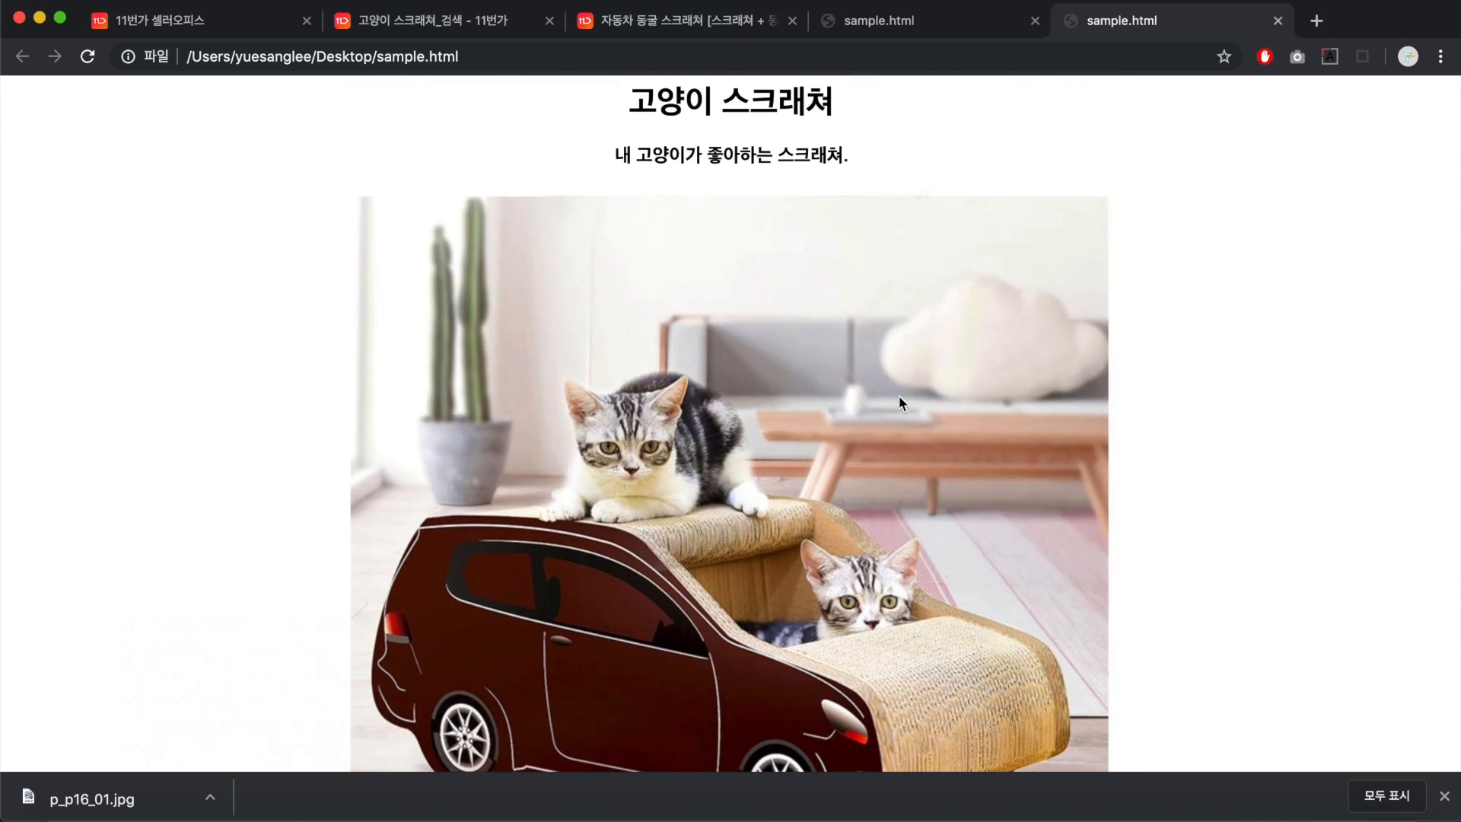
Switch to Visual Studio Code, select the whole code of sample.html, and return to the browser.
left_click(645, 818)
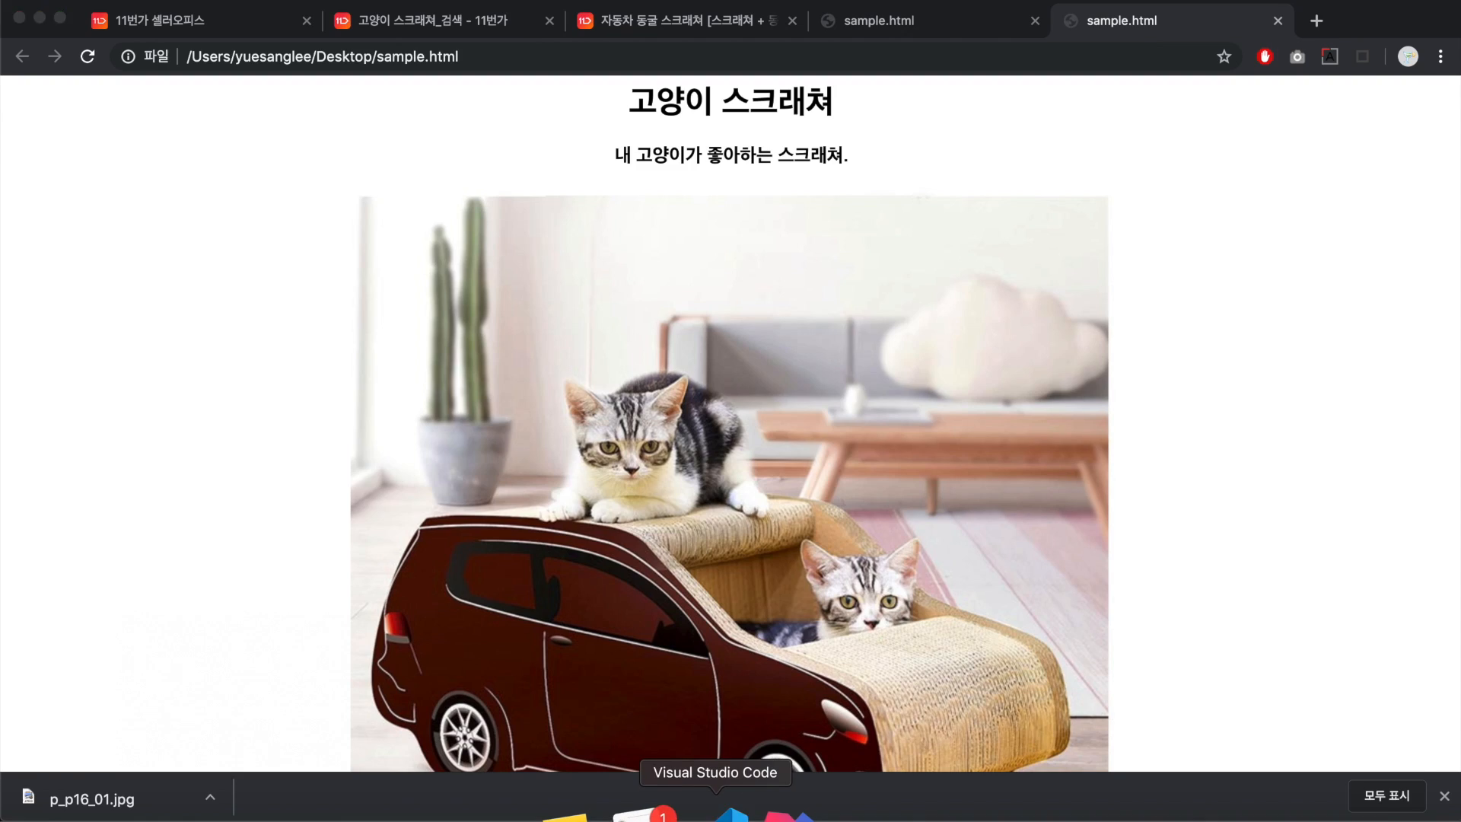
key("super+a")
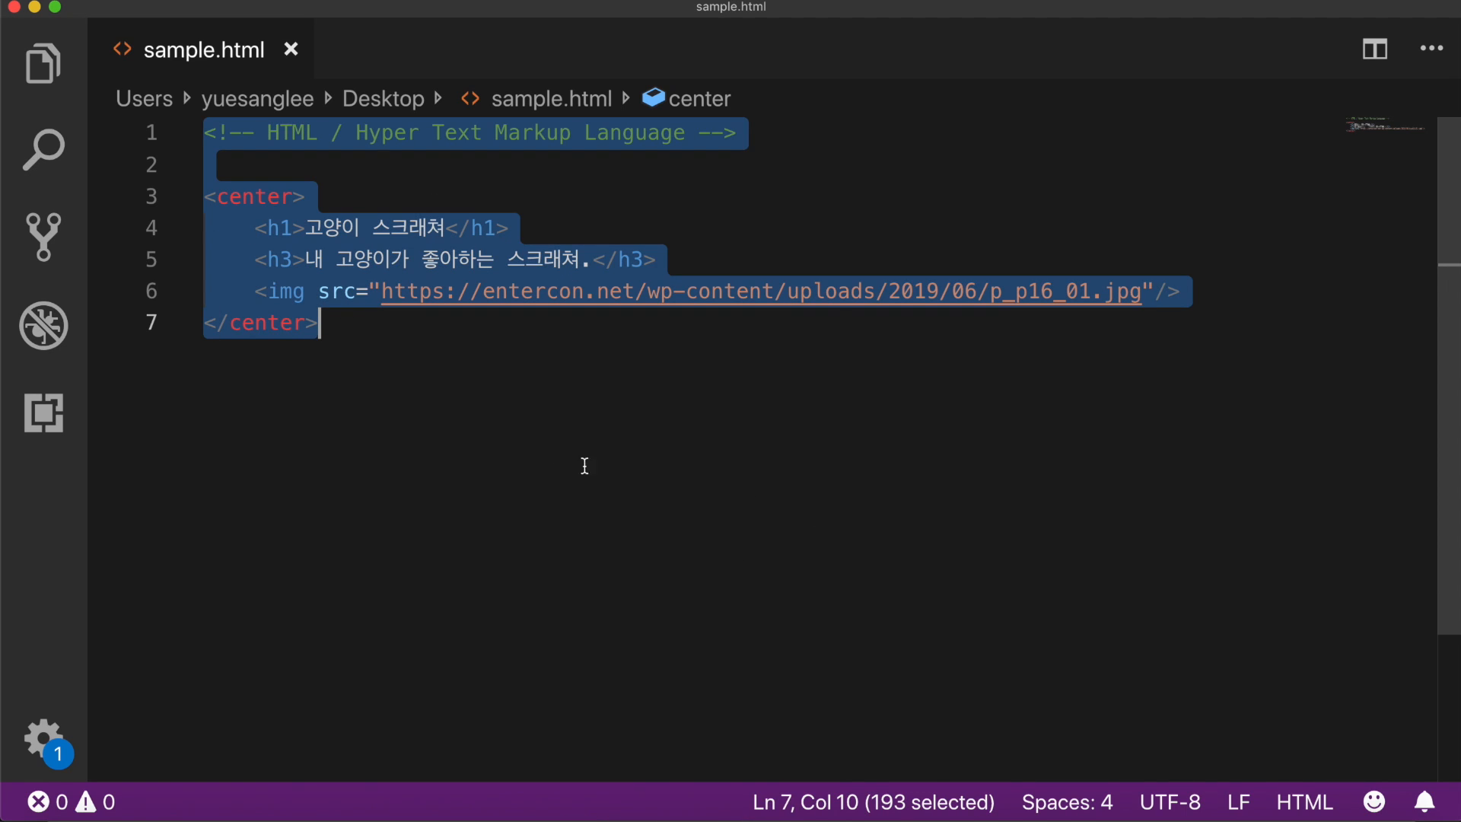
key("super+Tab")
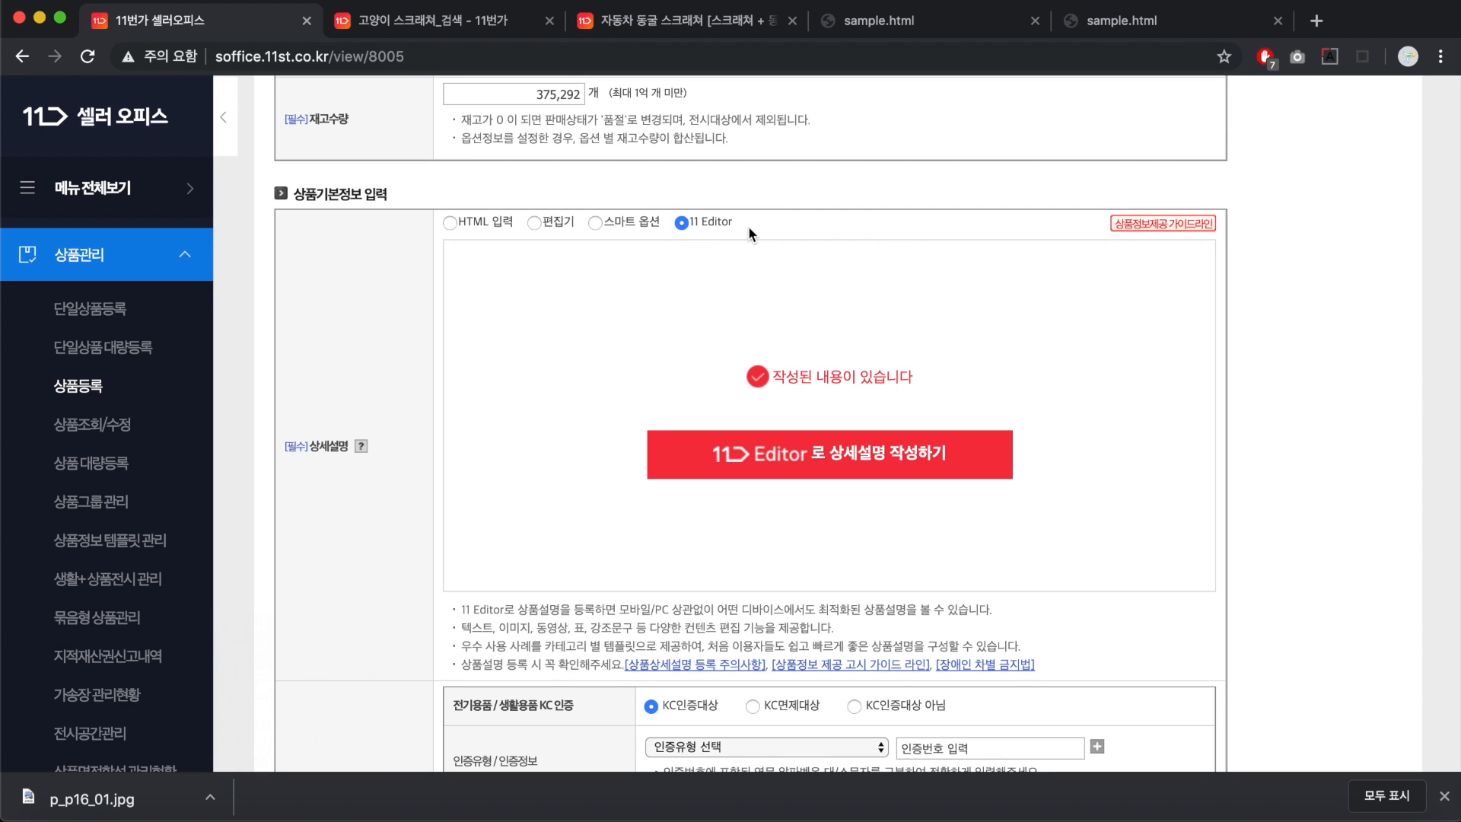
Mark the product as KC인증대상 아님 for electrical/household goods, children's products and broadcasting/communication equipment.
scroll(718, 294, "down", 6)
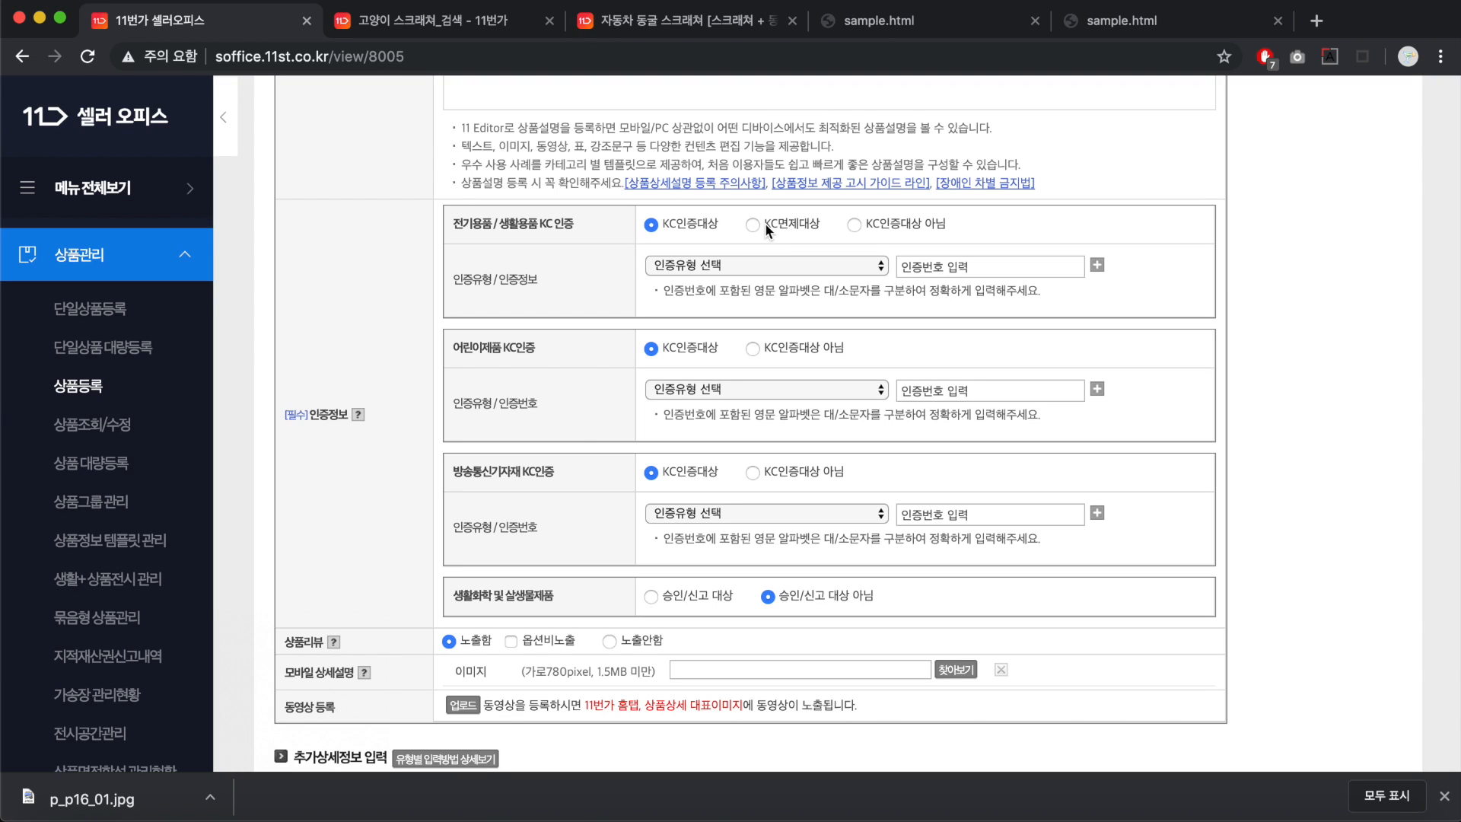
left_click(864, 229)
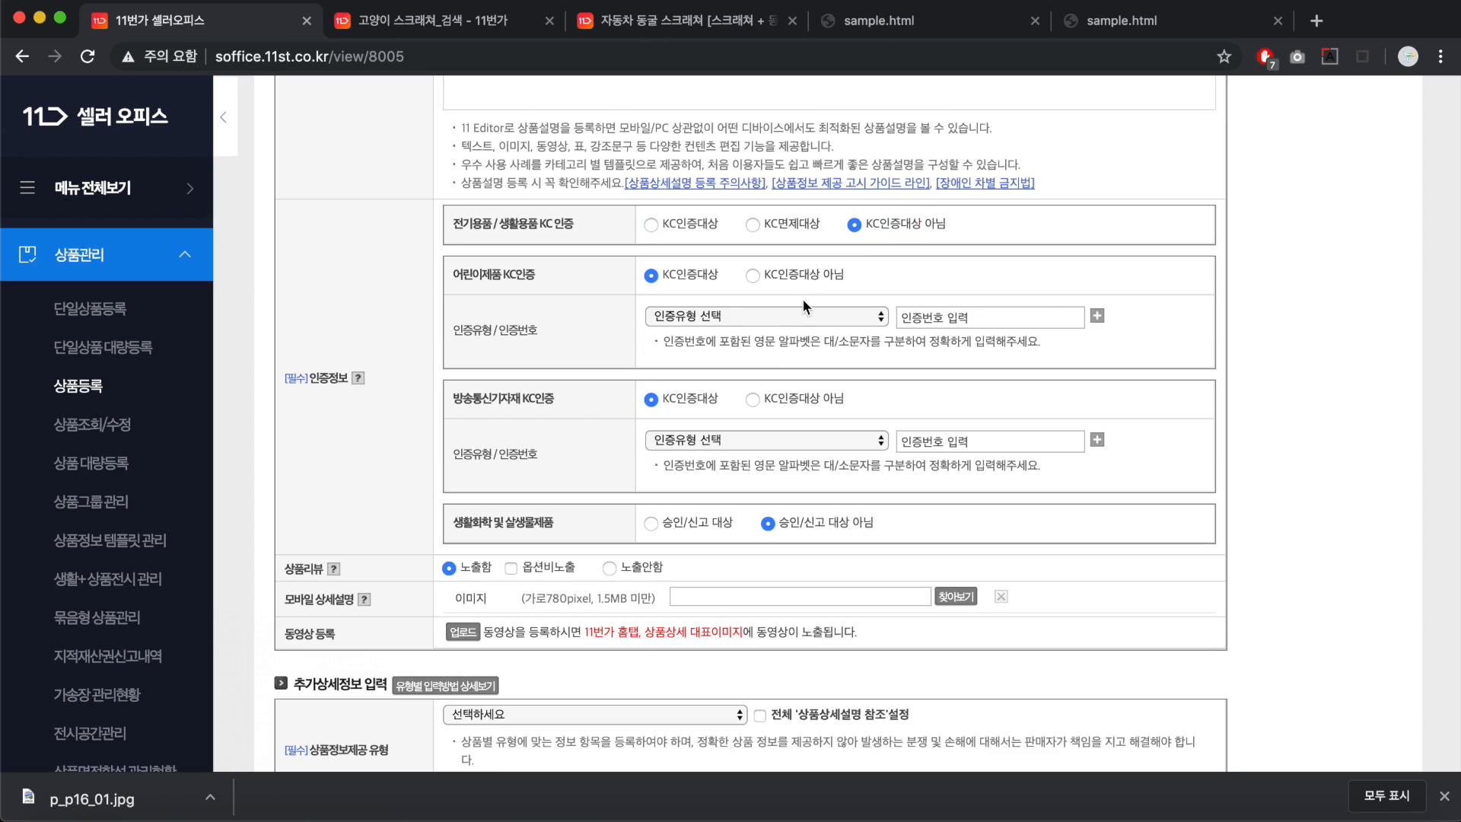
left_click(752, 275)
left_click(751, 325)
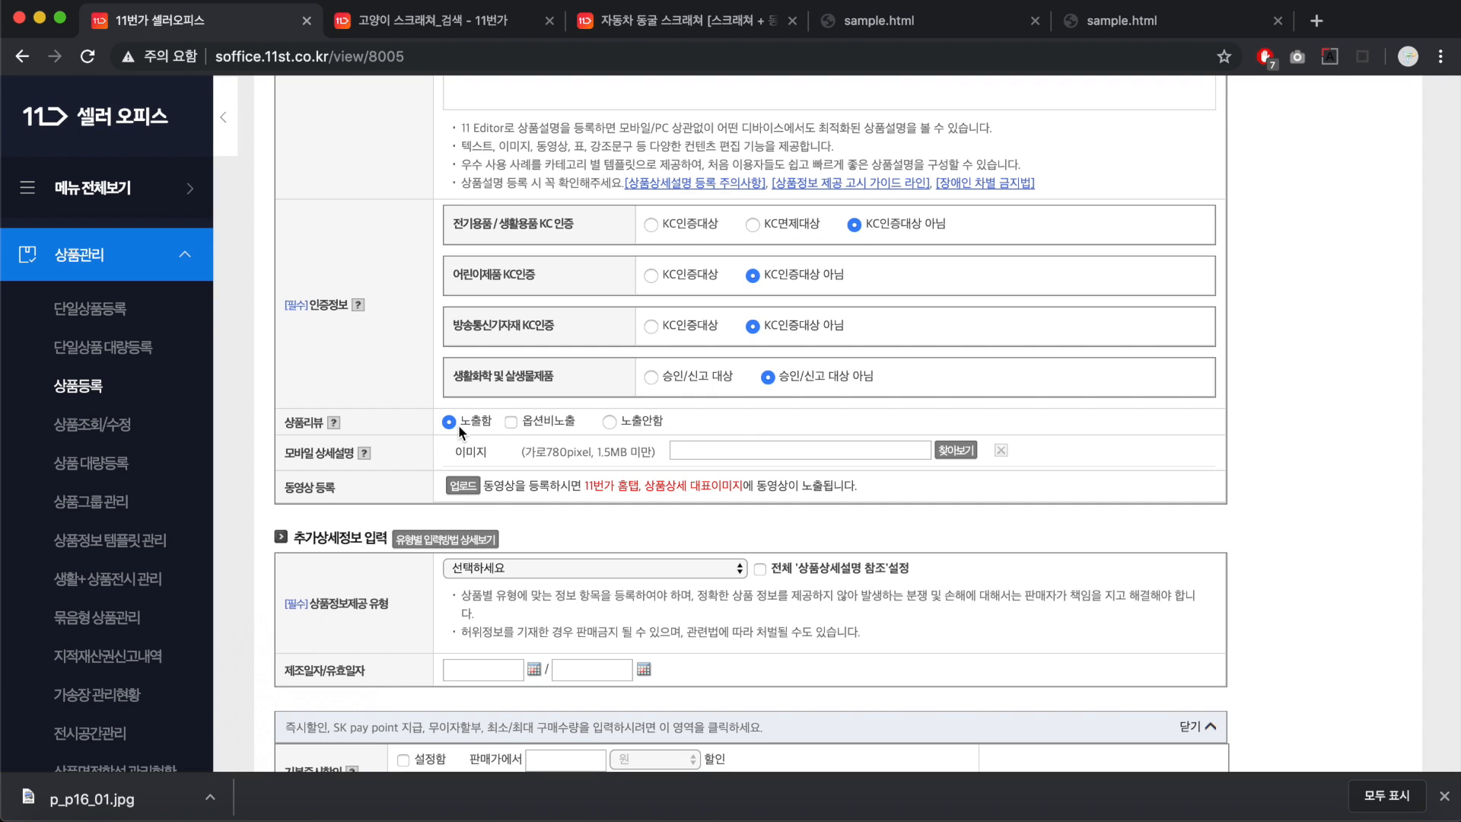
Attach p_p16_01.jpg as the image for the mobile detail description.
scroll(458, 425, "down", 2)
left_click_drag(286, 363, 347, 365)
left_click(580, 364)
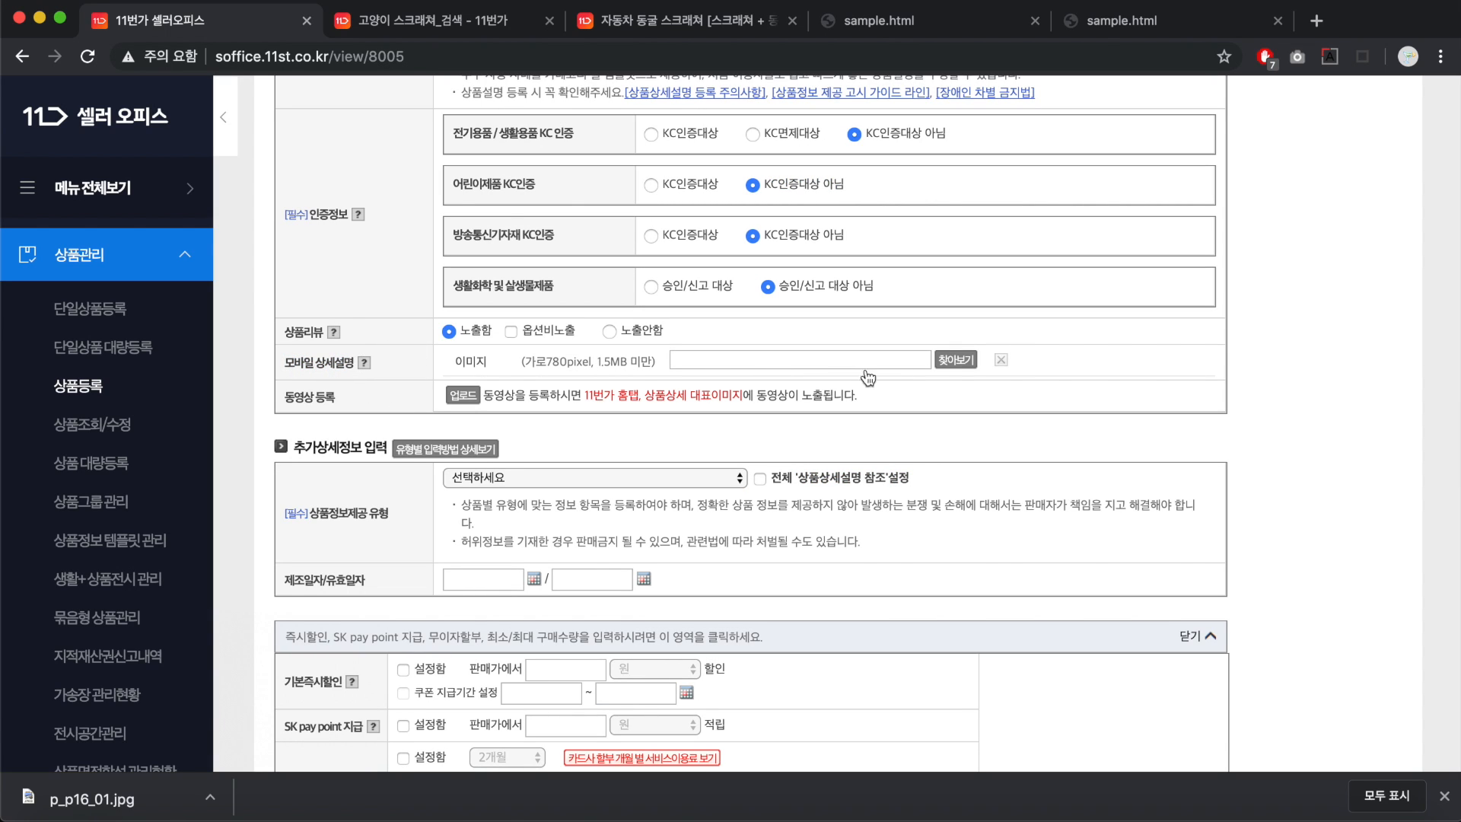
left_click(960, 359)
key("Escape")
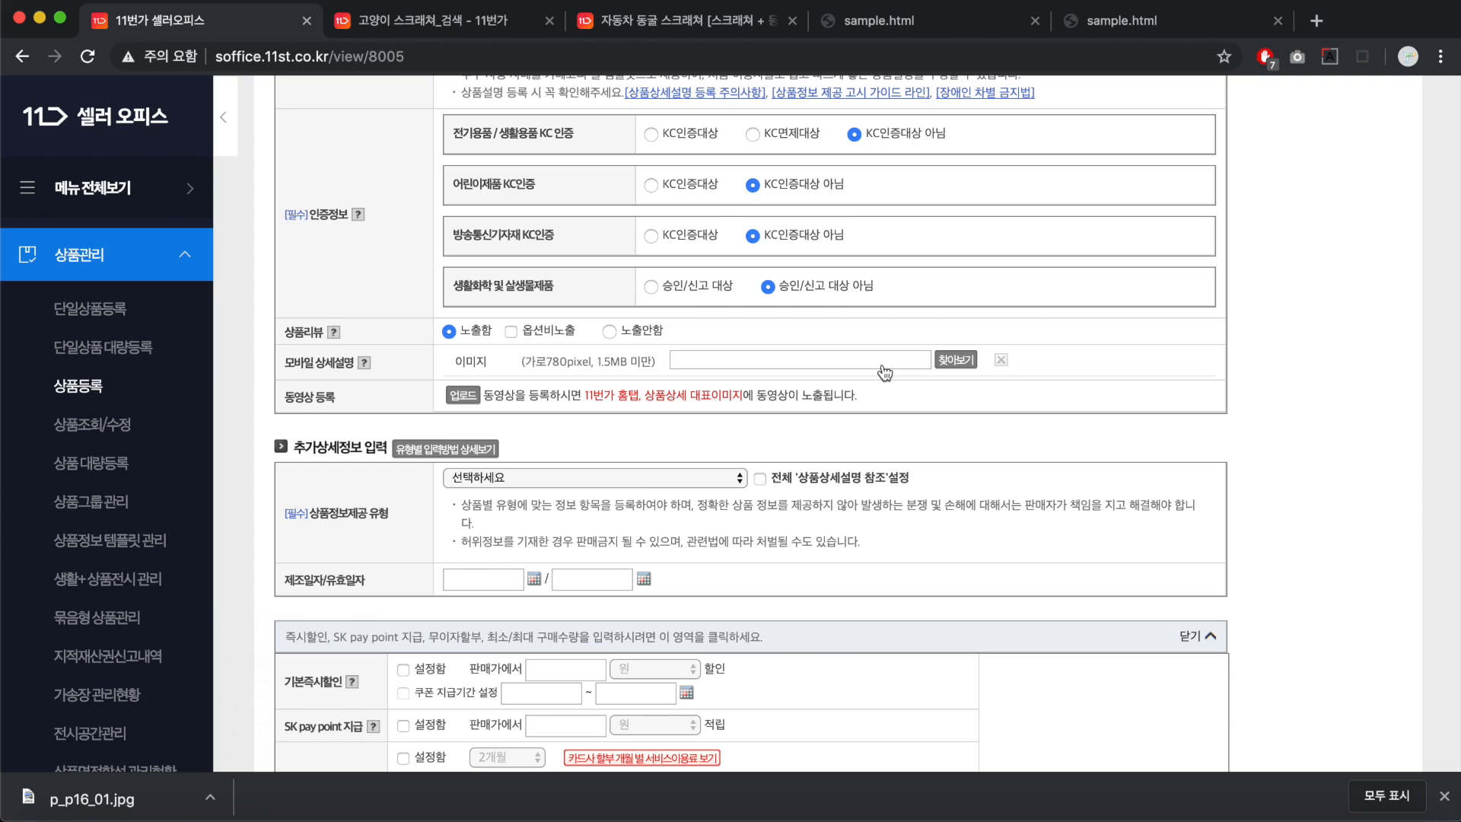
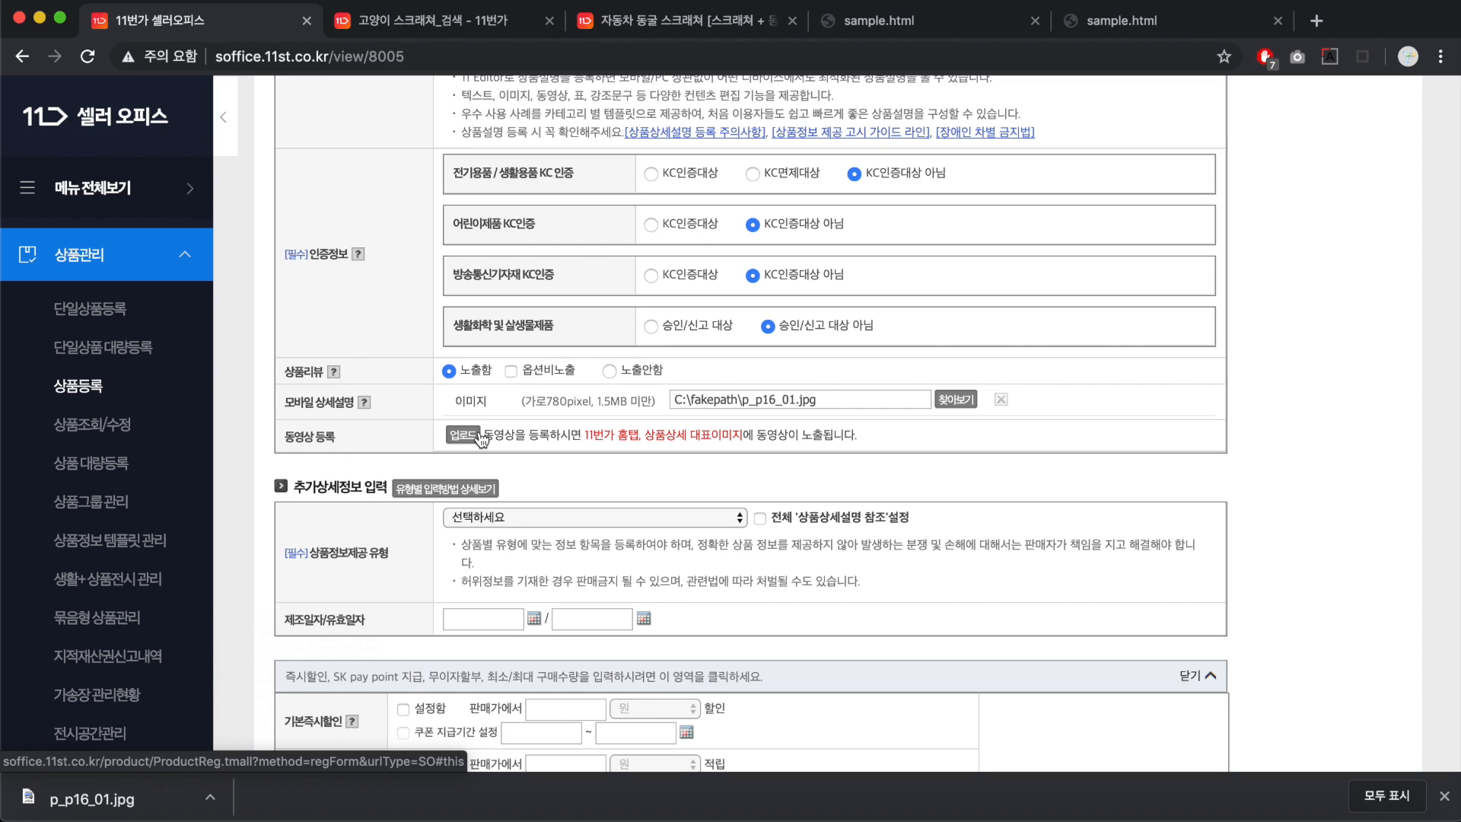
Set the product information type to 기타 재화 and refer all its required items to the detailed product description.
scroll(481, 439, "down", 3)
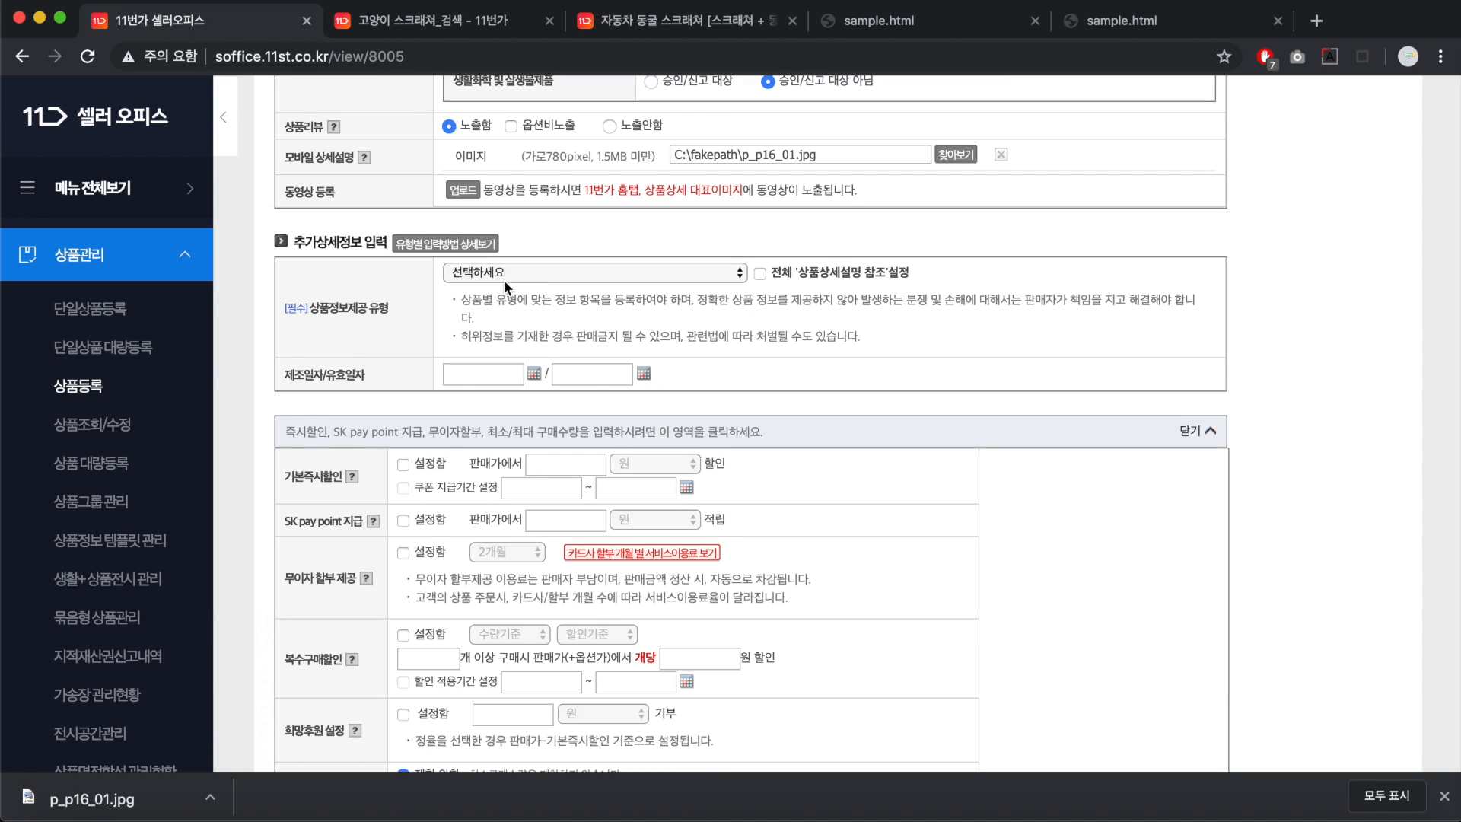
left_click(531, 273)
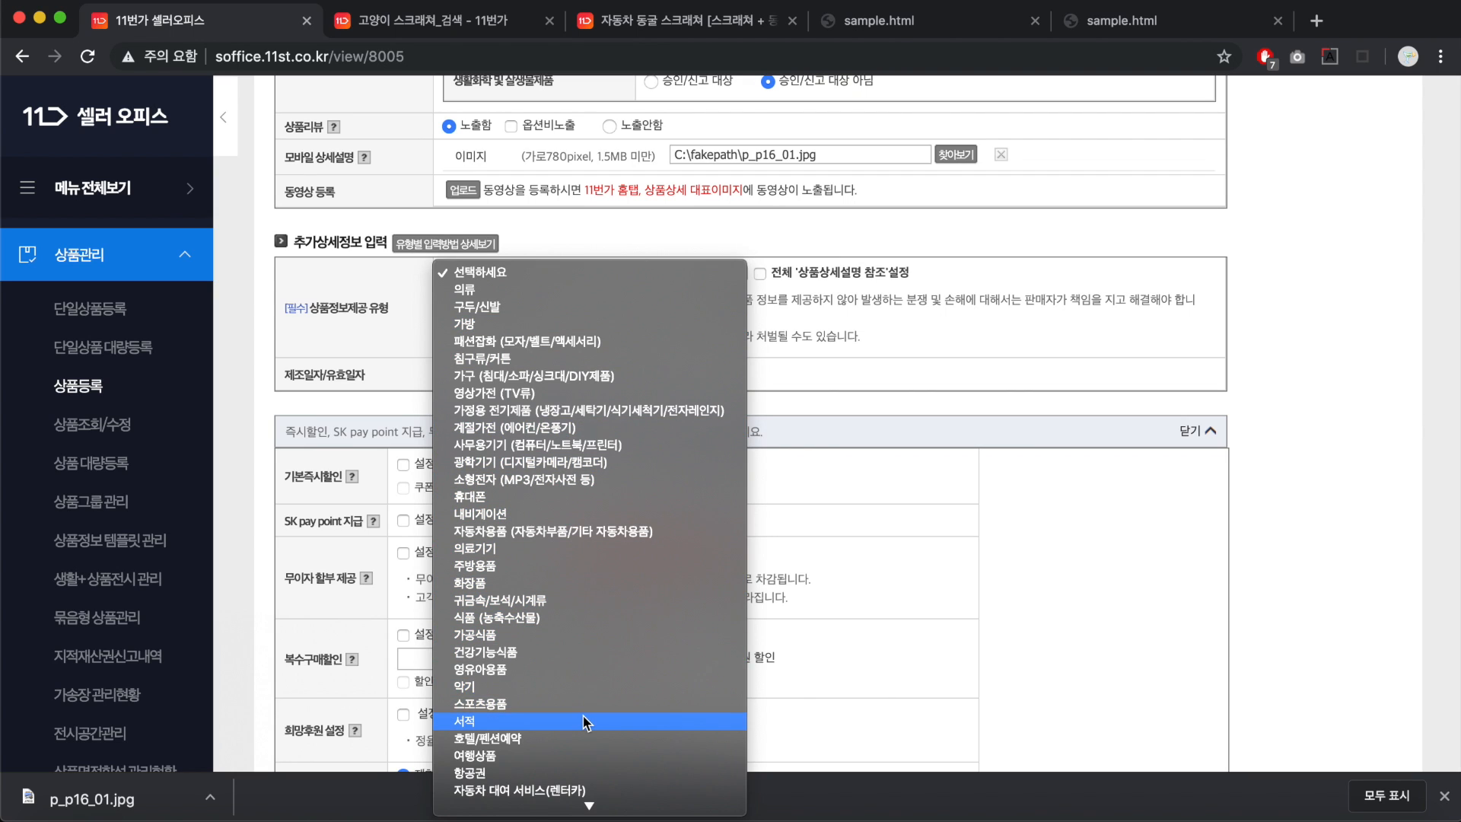
scroll(586, 721, "down", 2)
scroll(586, 721, "down", 3)
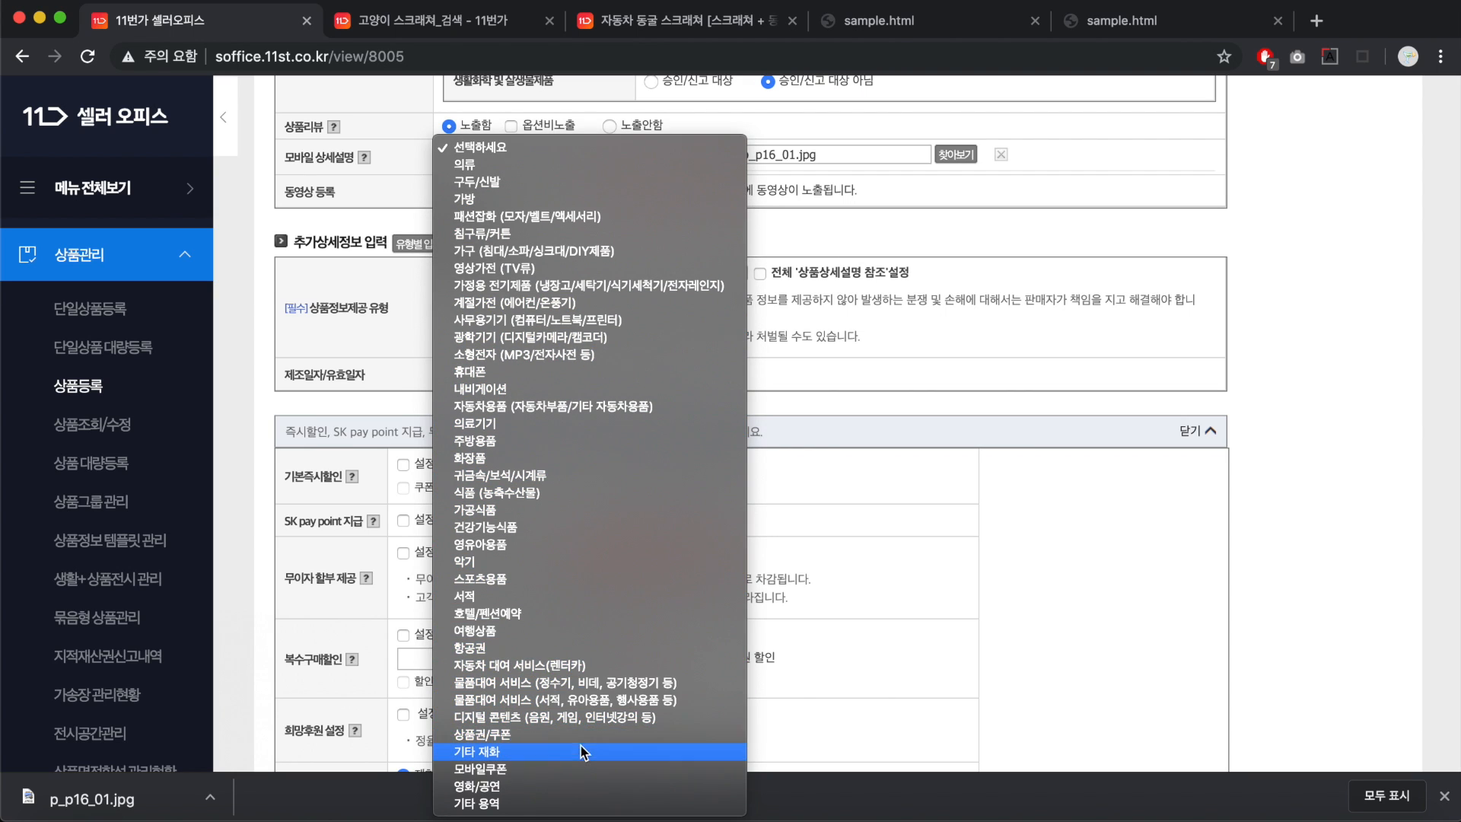
left_click(578, 752)
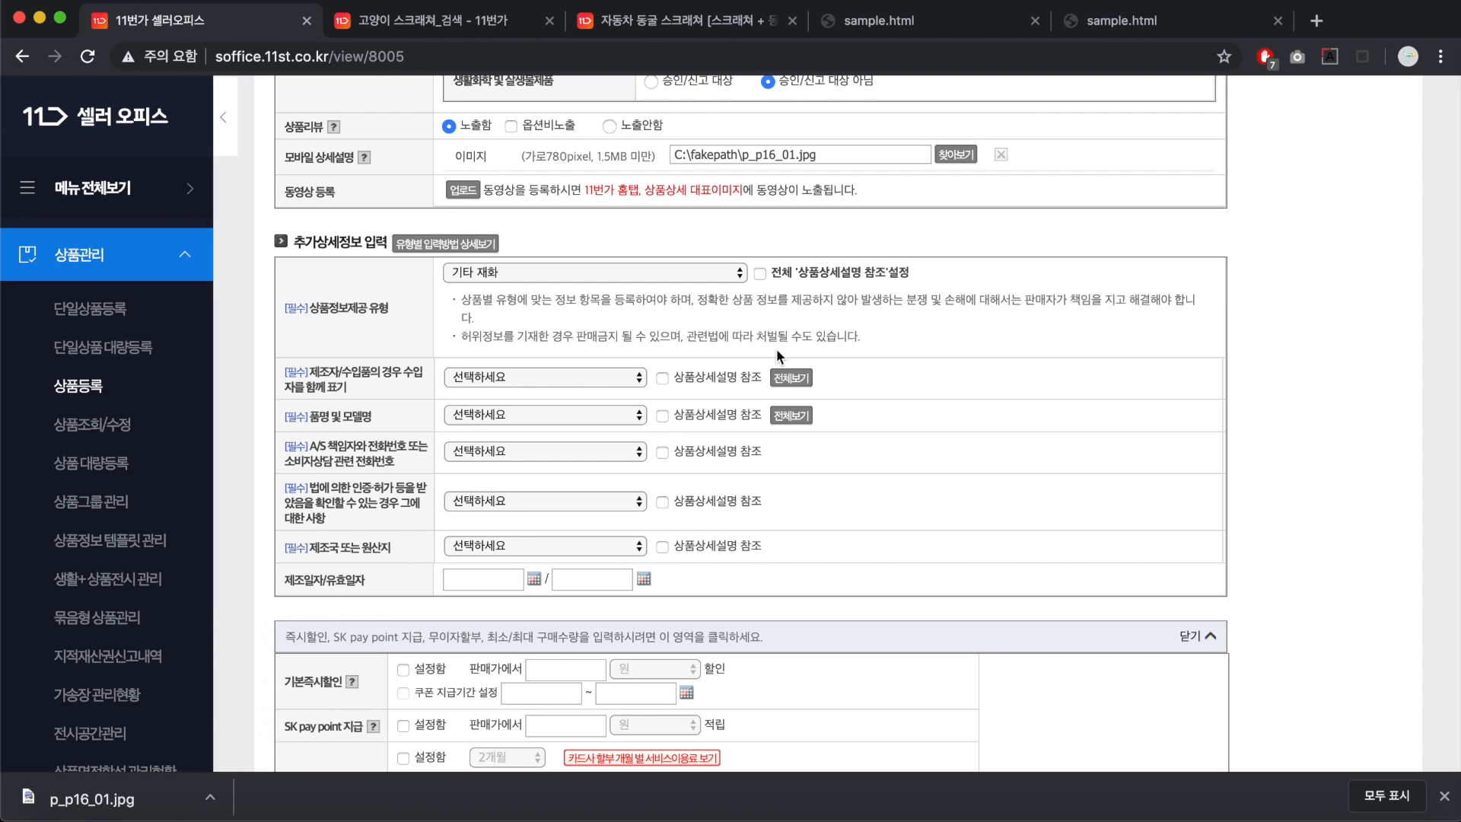
left_click(760, 273)
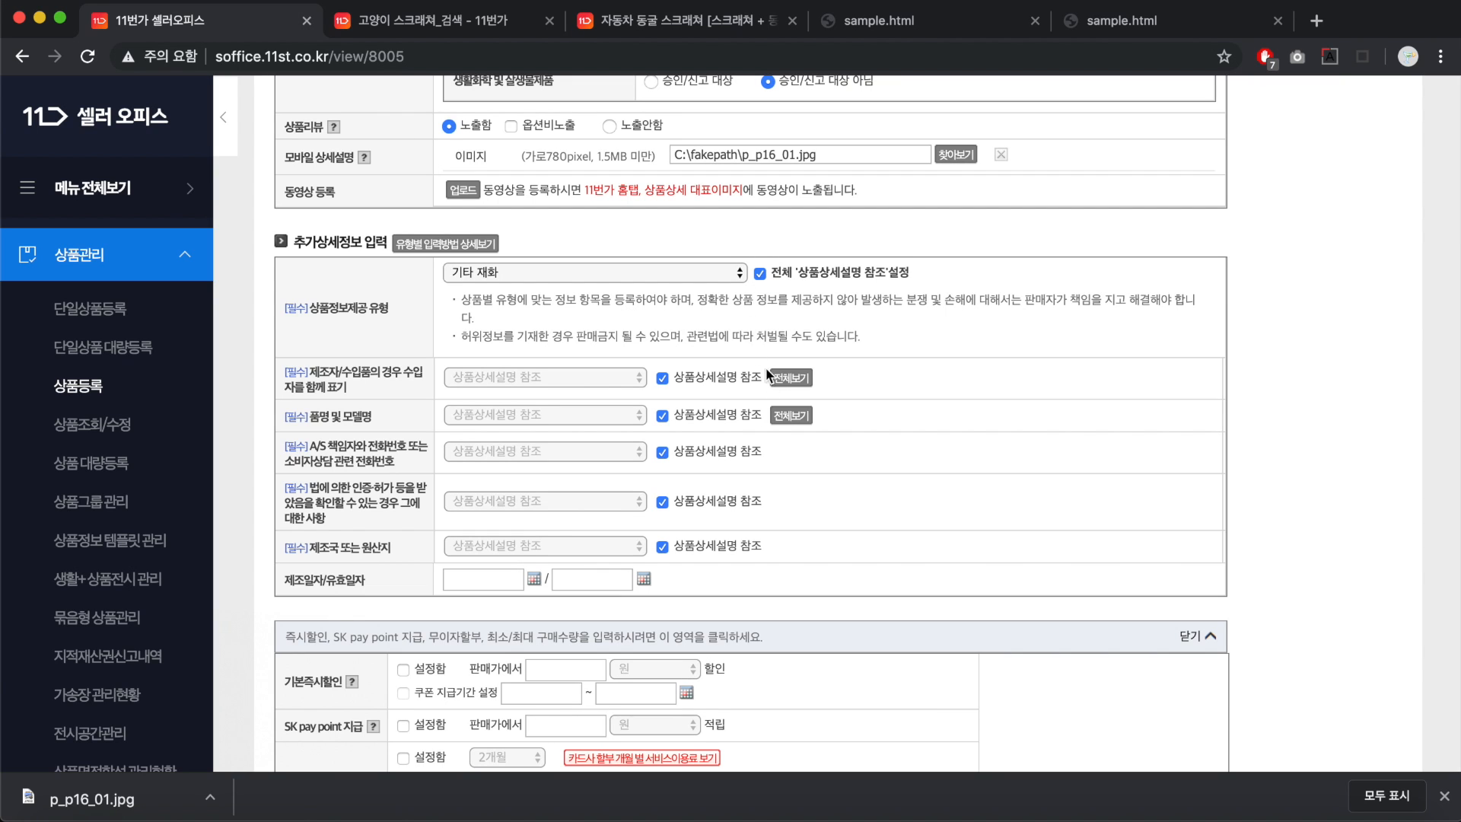
Enable the basic instant discount and set it to 1,800 won off the sale price.
scroll(784, 389, "down", 5)
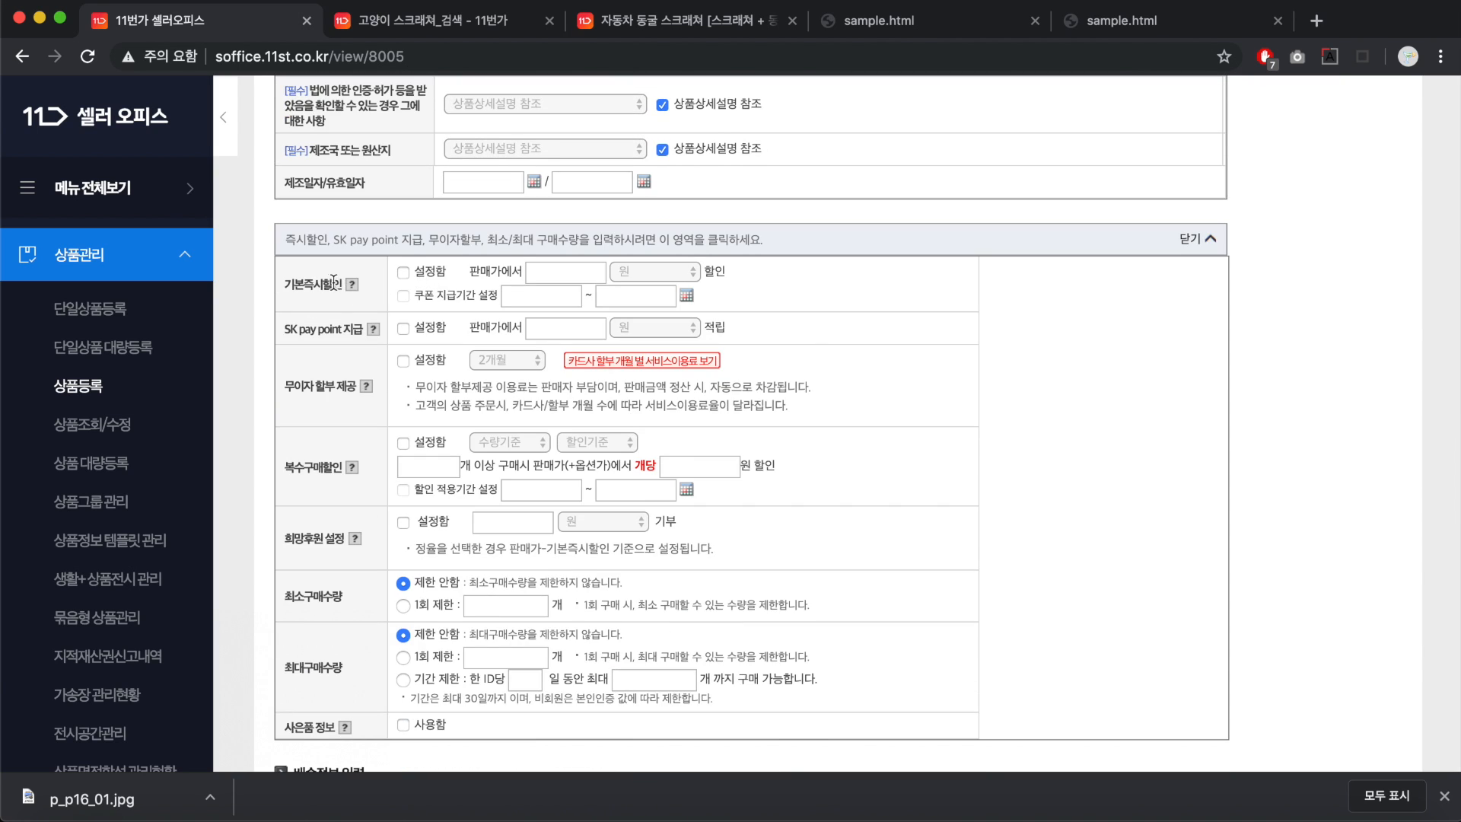
left_click(426, 271)
left_click(541, 266)
type("1800")
Enable interest-free instalments for the product and set the period to 3개월.
left_click(403, 361)
scroll(493, 357, "down", 1)
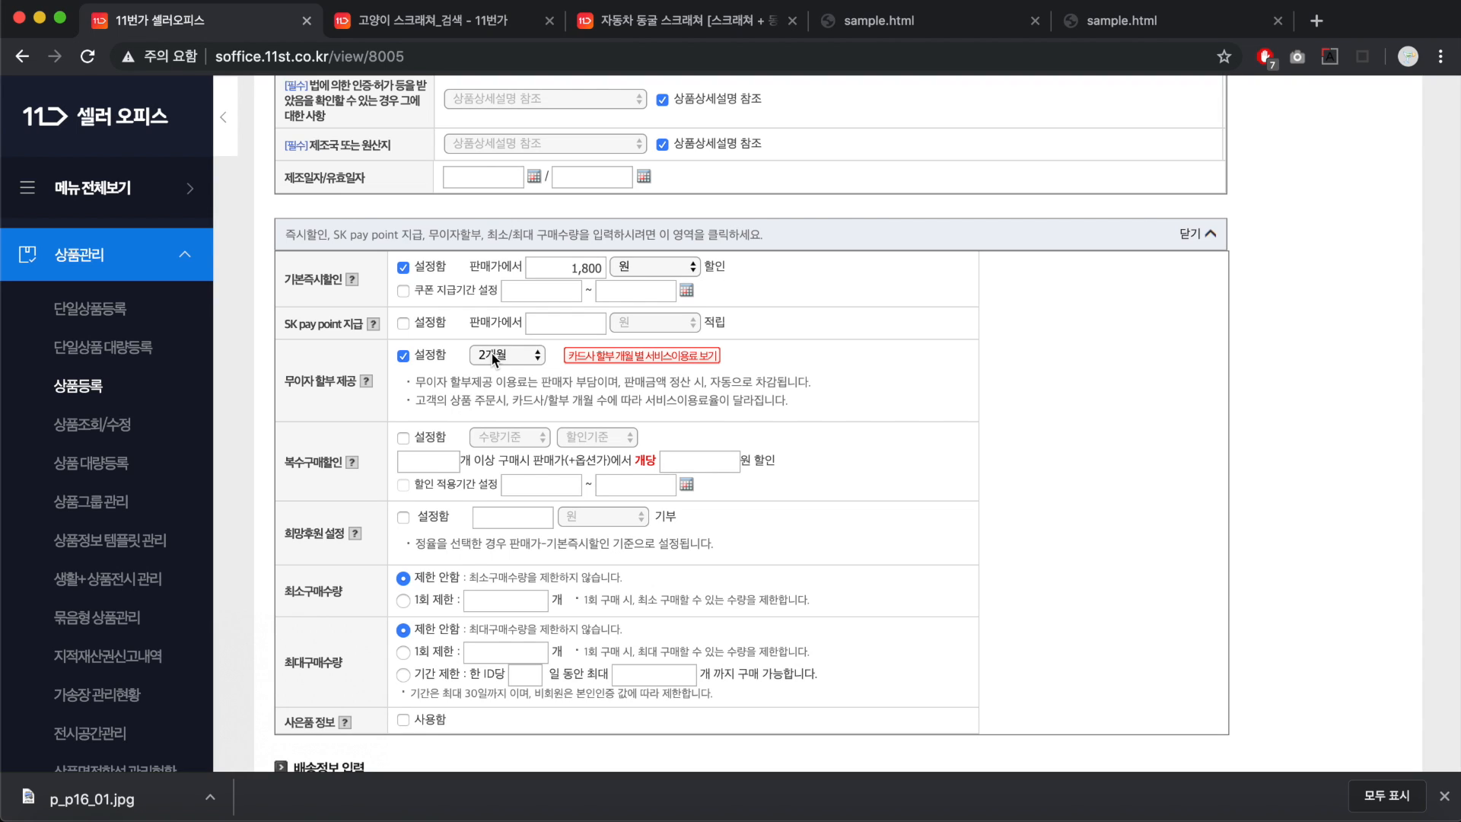
left_click(490, 351)
left_click(525, 350)
left_click(519, 353)
left_click(511, 375)
scroll(464, 210, "down", 1)
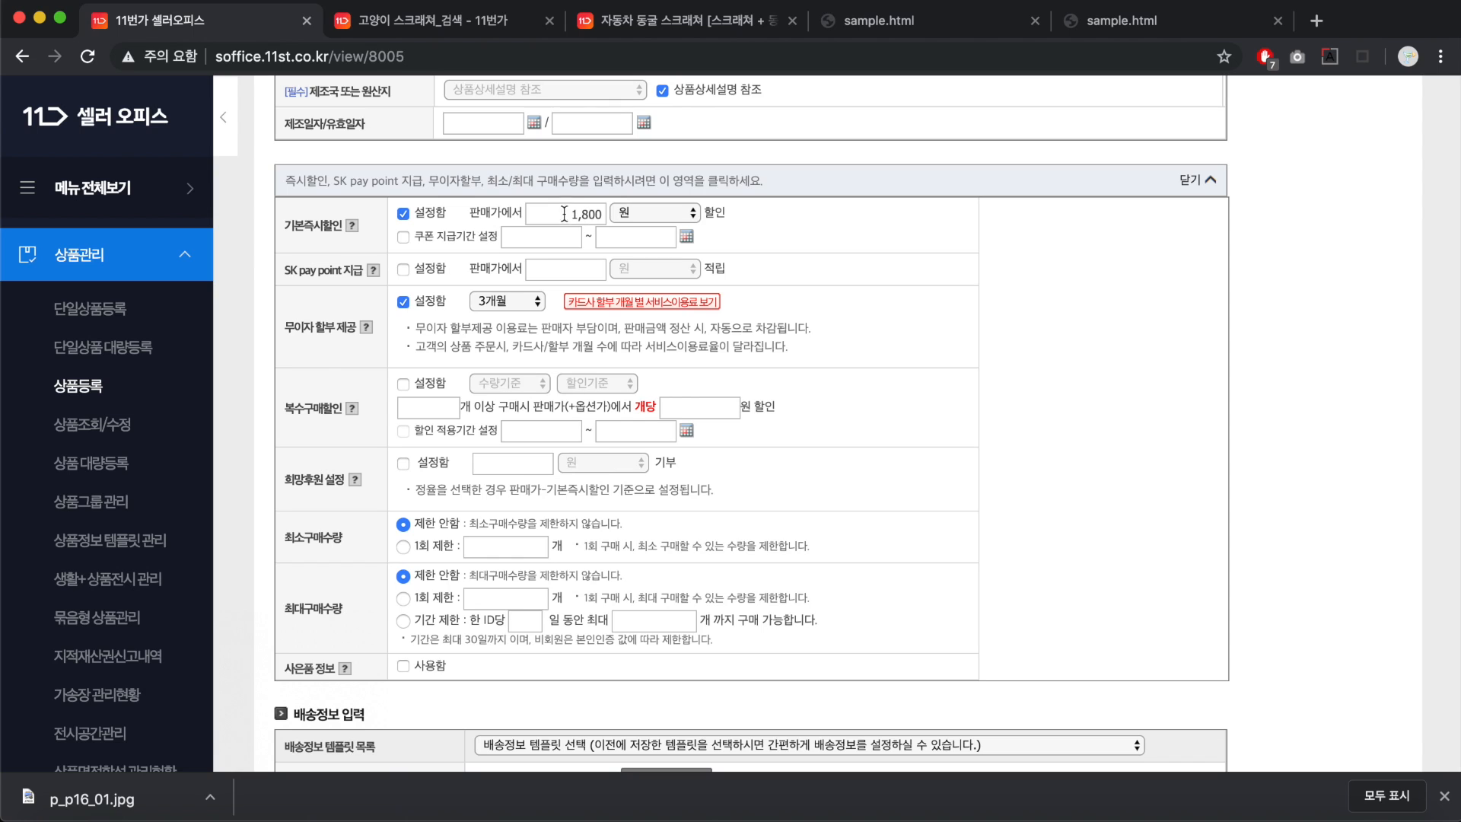
left_click_drag(563, 213, 718, 222)
left_click(875, 284)
Review the shipping information section, including the dispatch address and the return/exchange address.
scroll(479, 495, "down", 8)
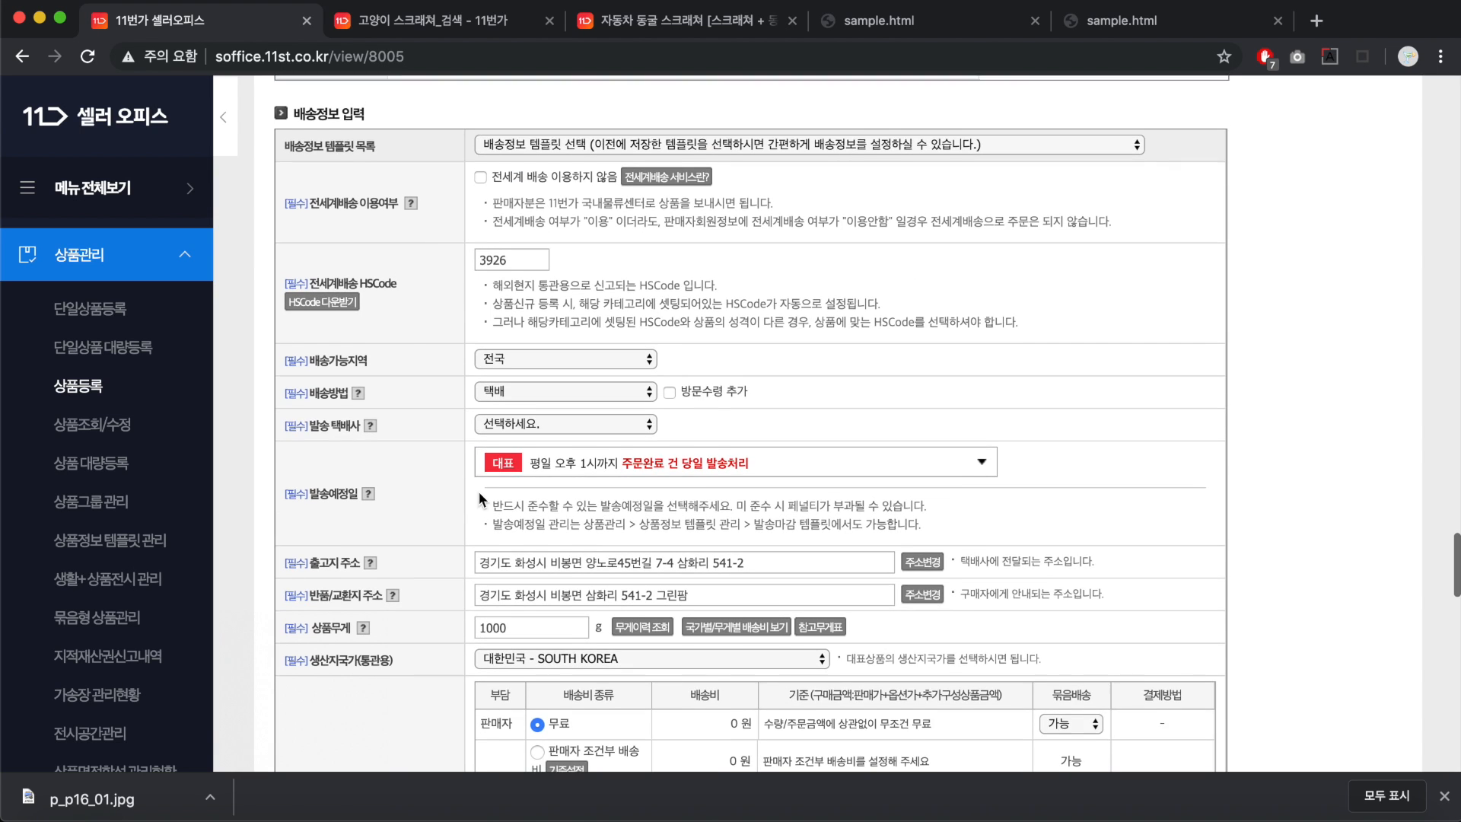
scroll(478, 492, "down", 1)
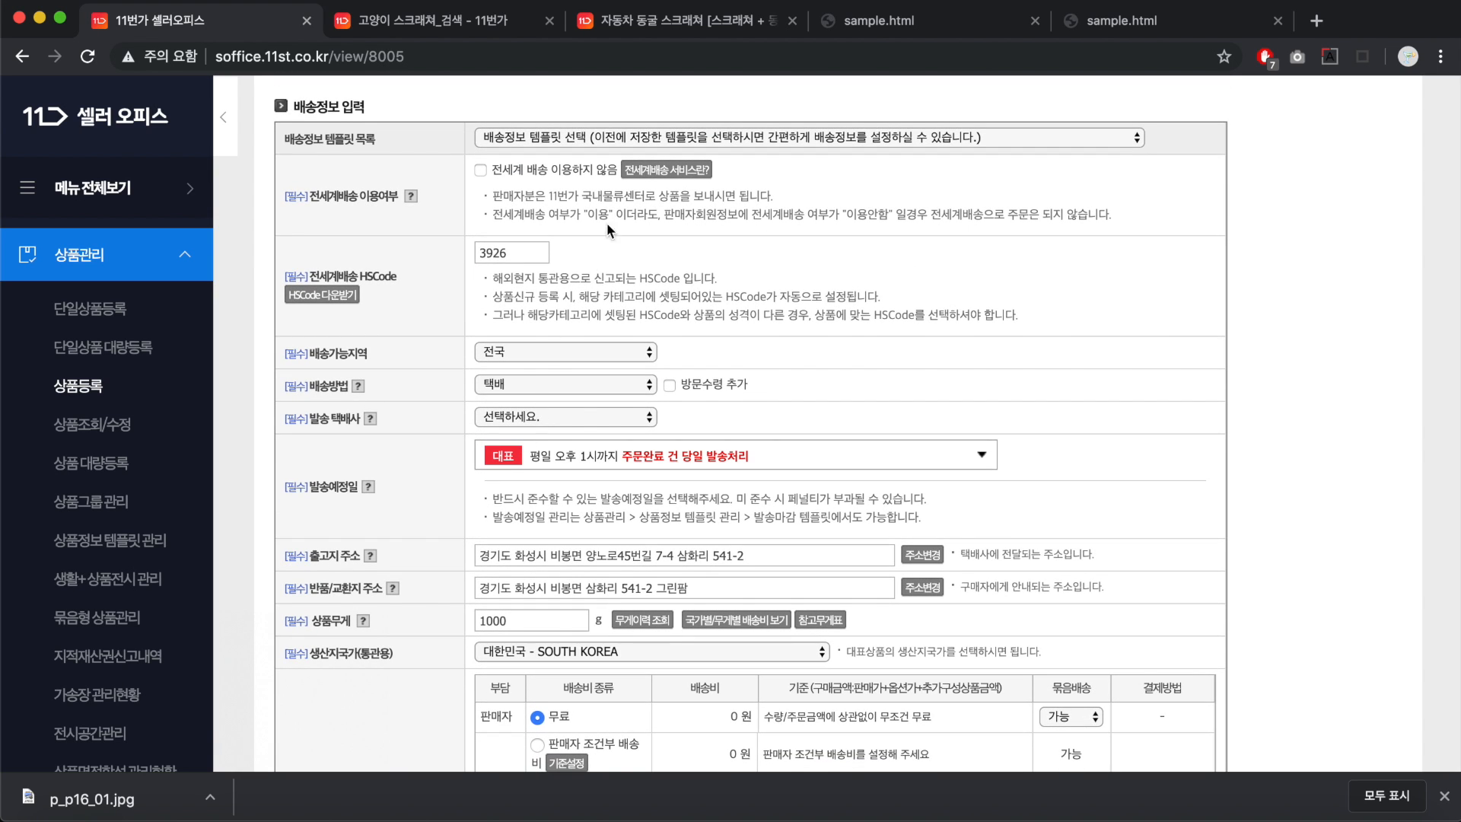
scroll(581, 186, "down", 2)
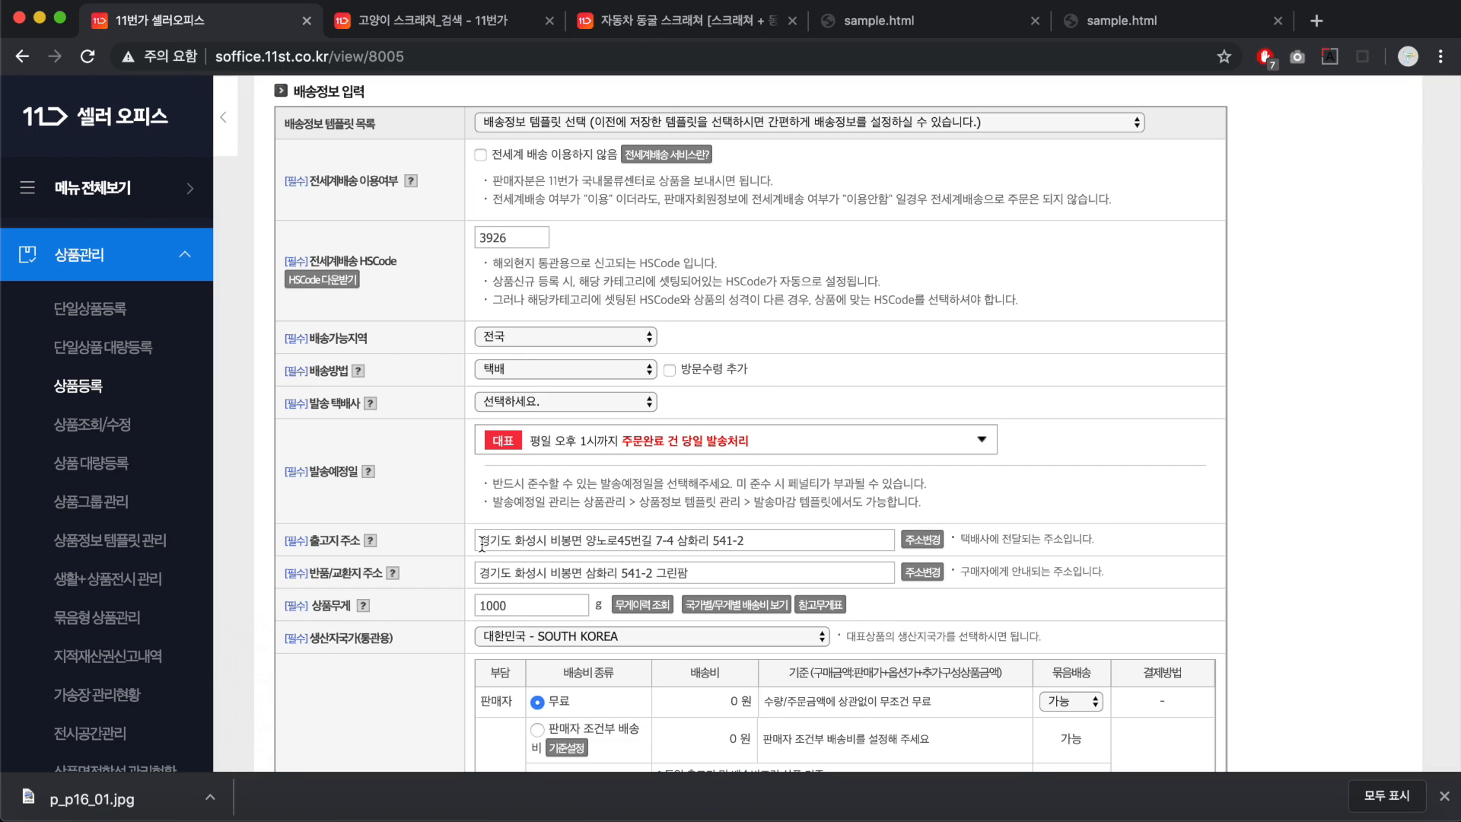
left_click_drag(477, 540, 775, 539)
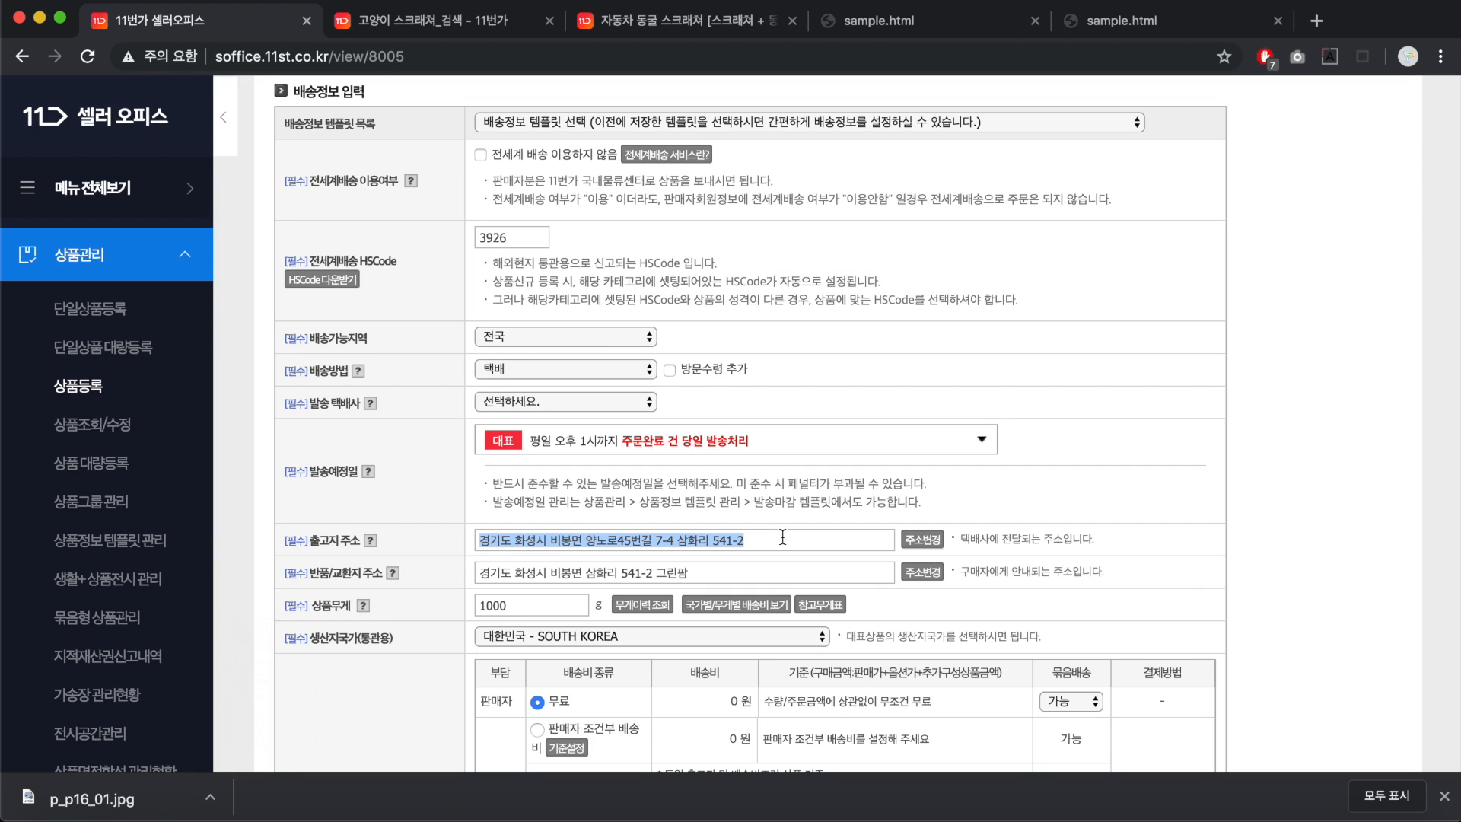
triple_click(536, 569)
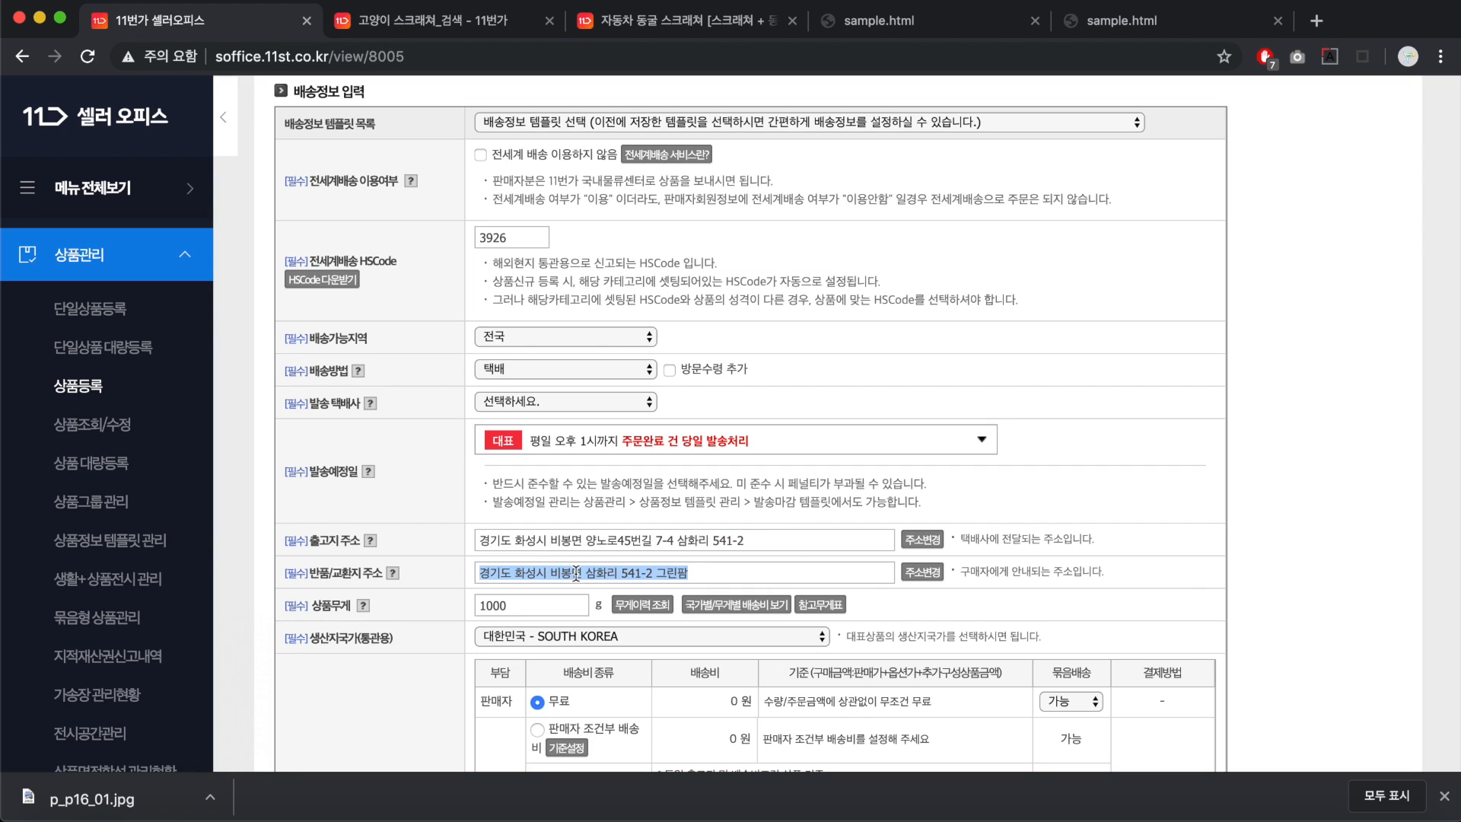
Set the one-way return fee to 3,000 won and the round-trip exchange fee to 6,000 won, and review the remaining shipping and advertising settings.
scroll(616, 453, "down", 5)
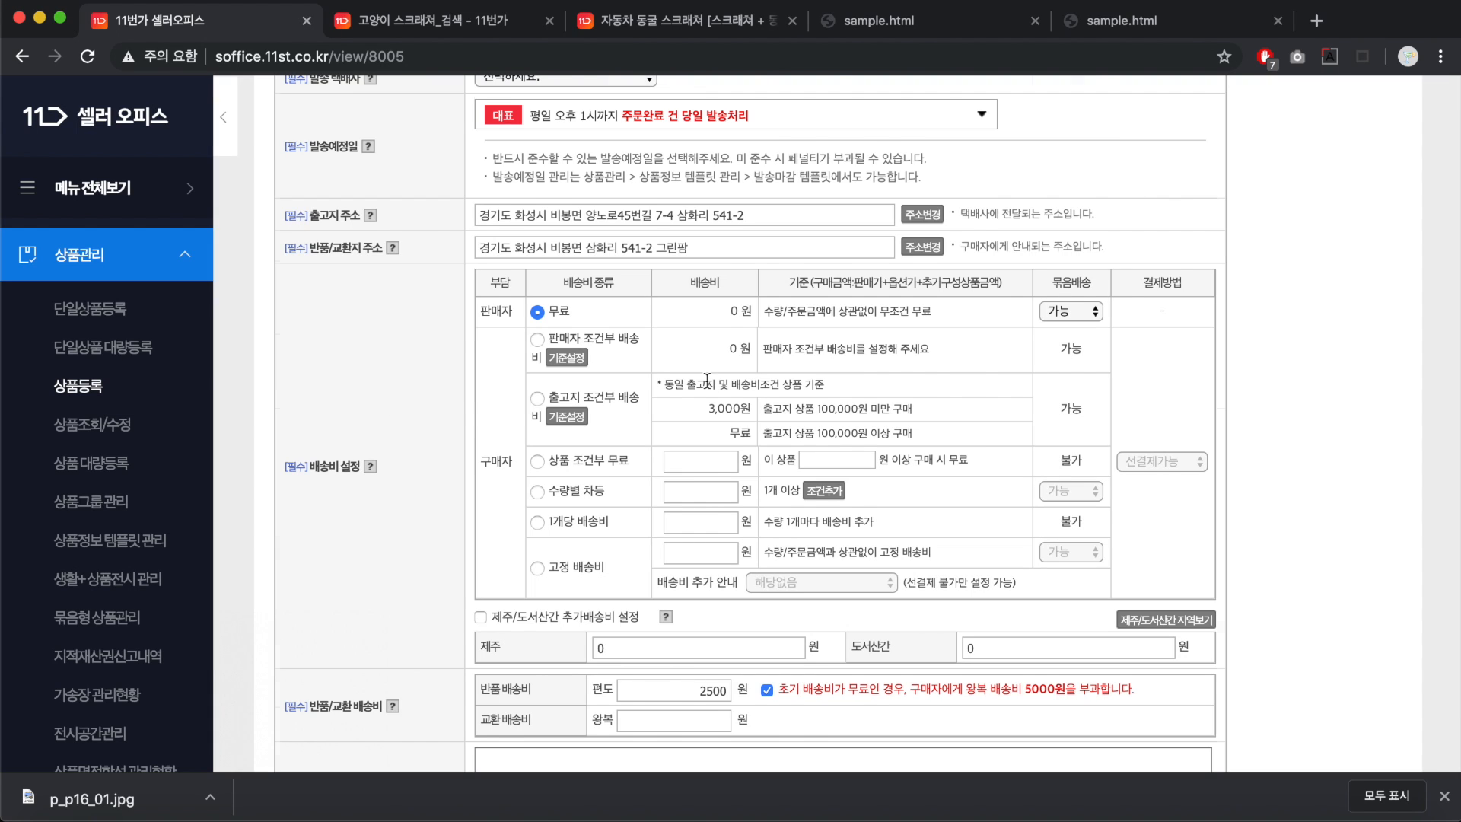
scroll(707, 379, "down", 5)
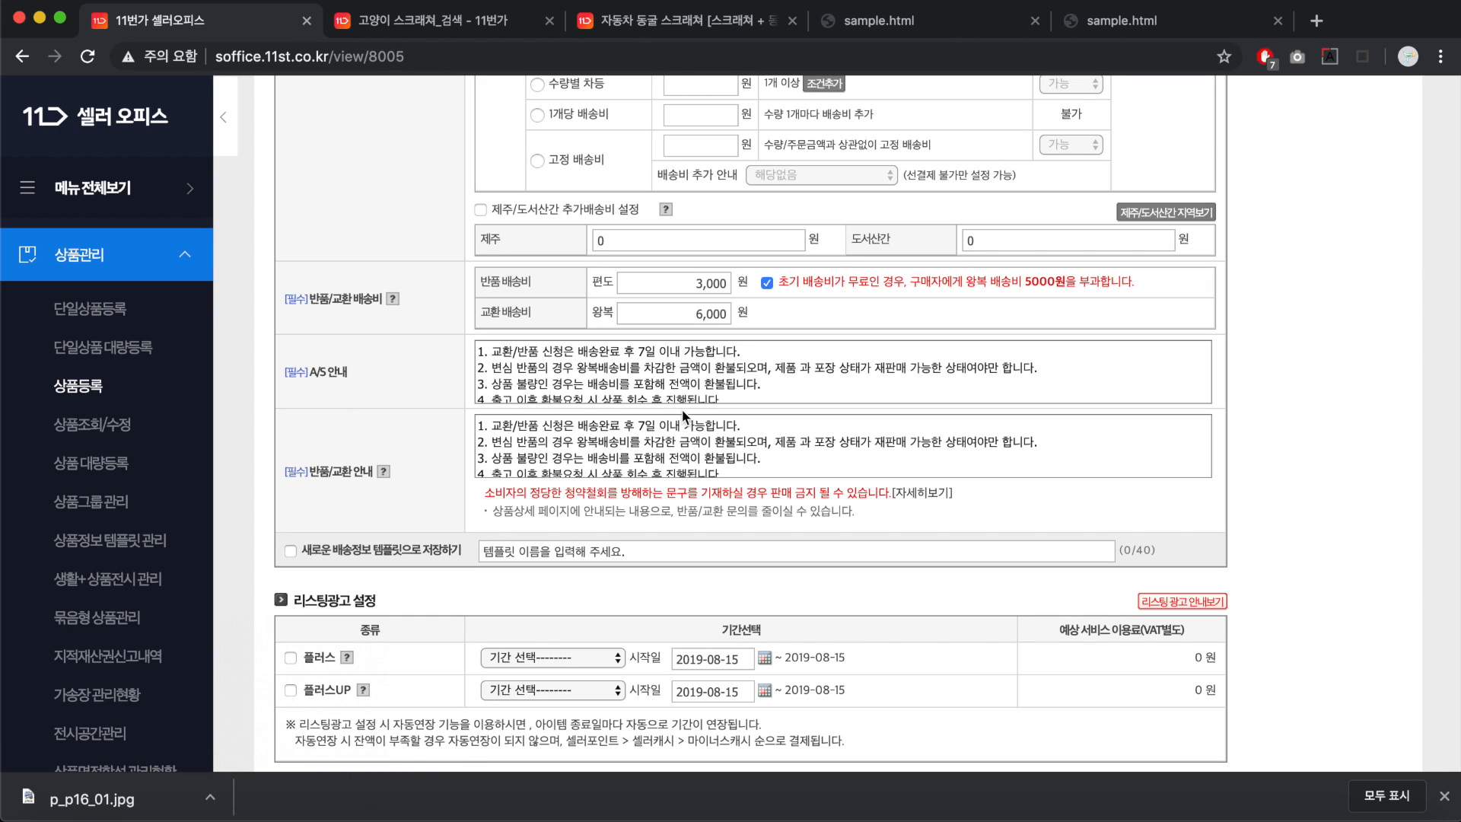
scroll(710, 364, "down", 3)
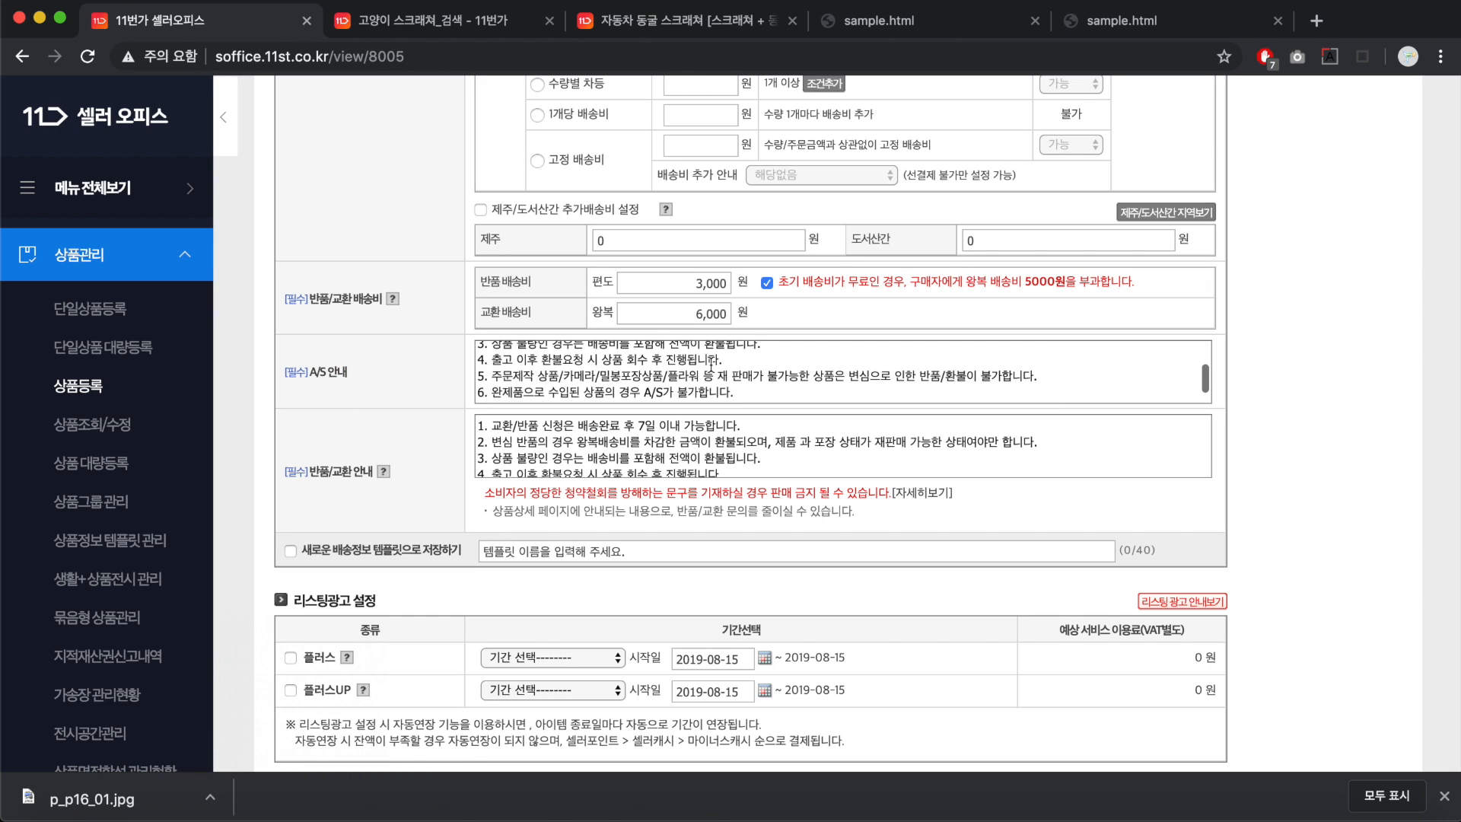
scroll(711, 363, "down", 5)
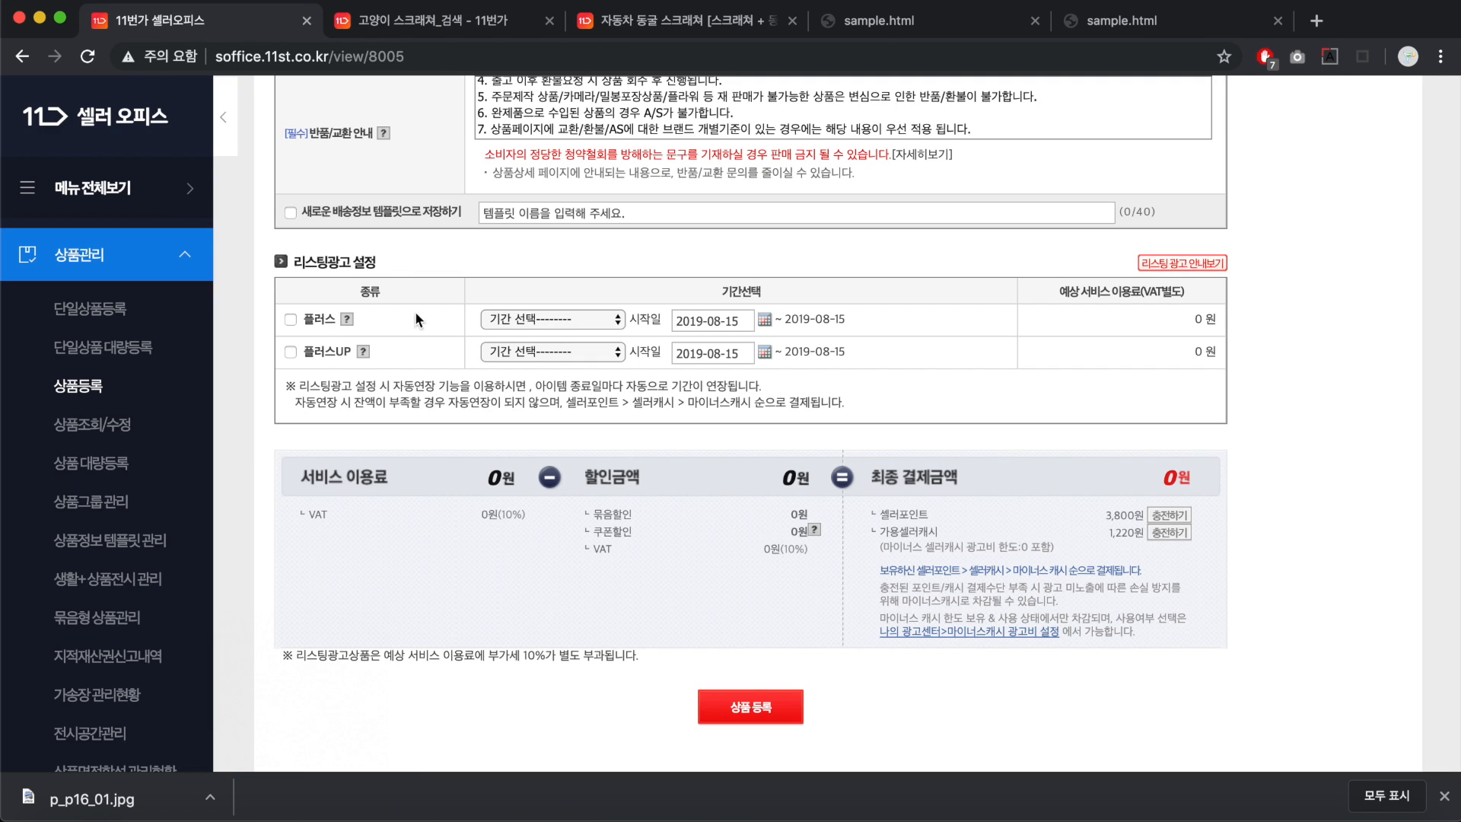
Return to the start of the product registration form and review the product name 고양이 스크래쳐 자동차형.
scroll(1044, 547, "up", 15)
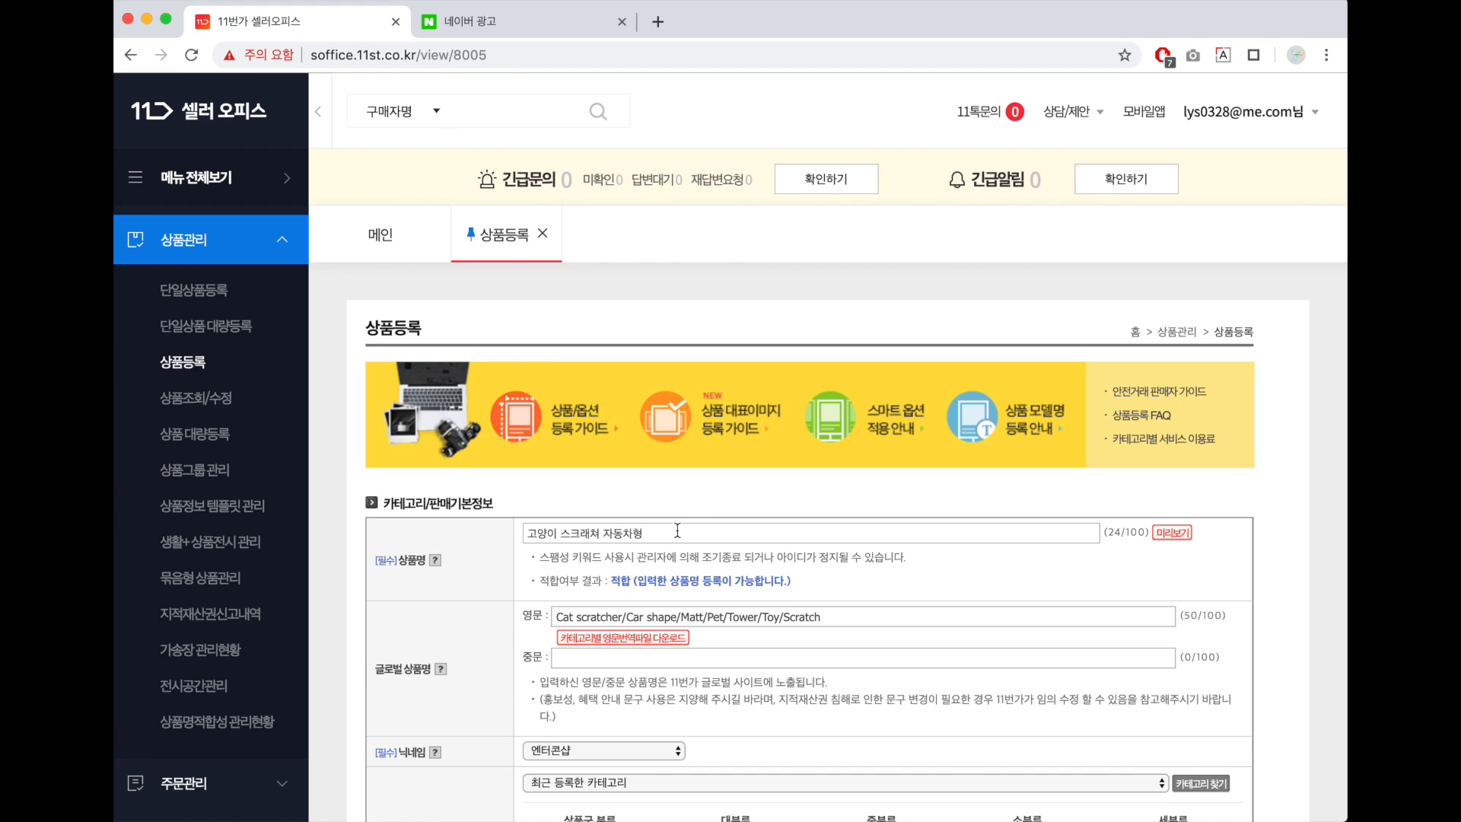
left_click_drag(691, 531, 481, 531)
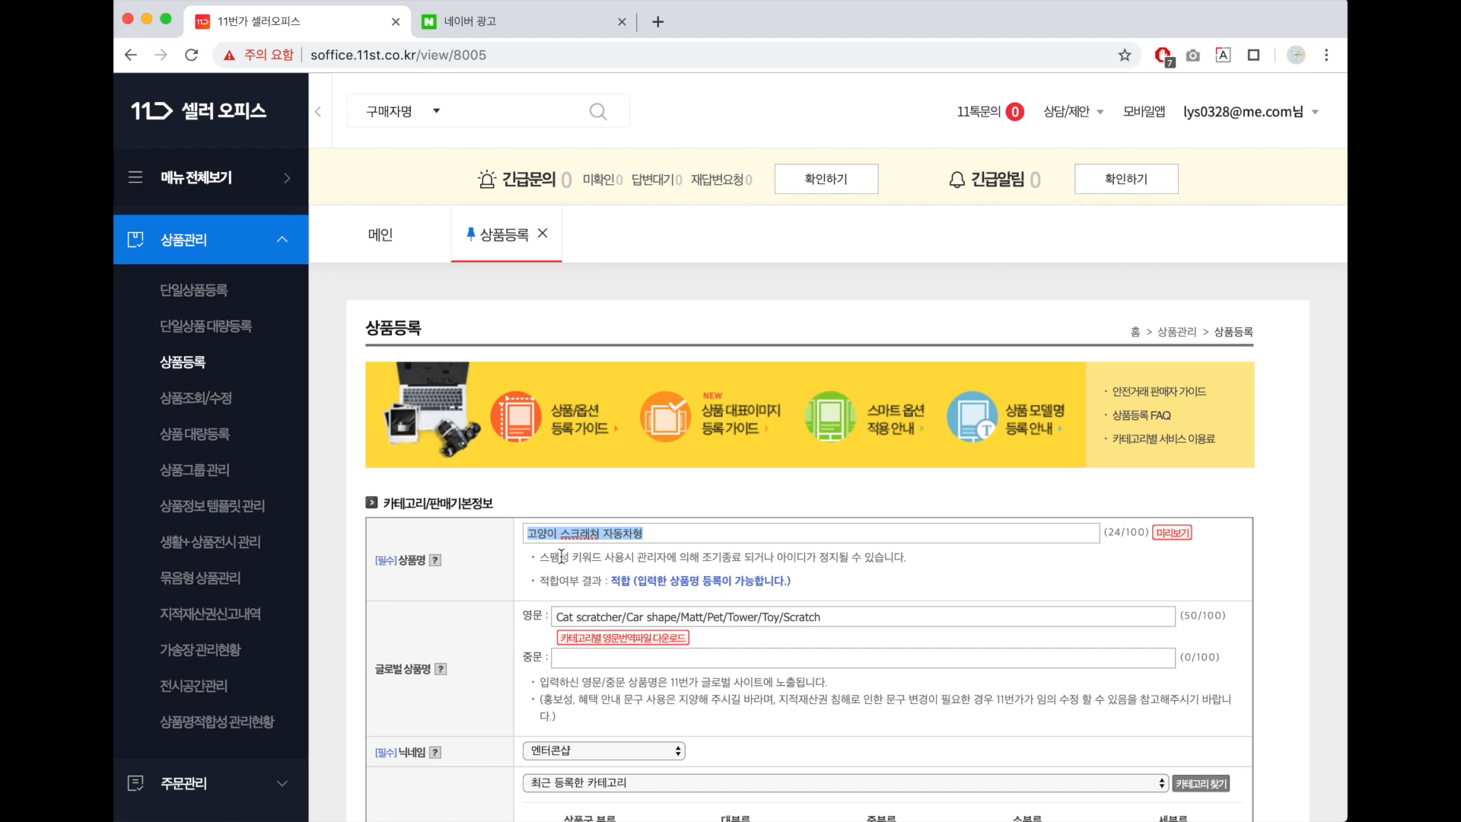
left_click(677, 536)
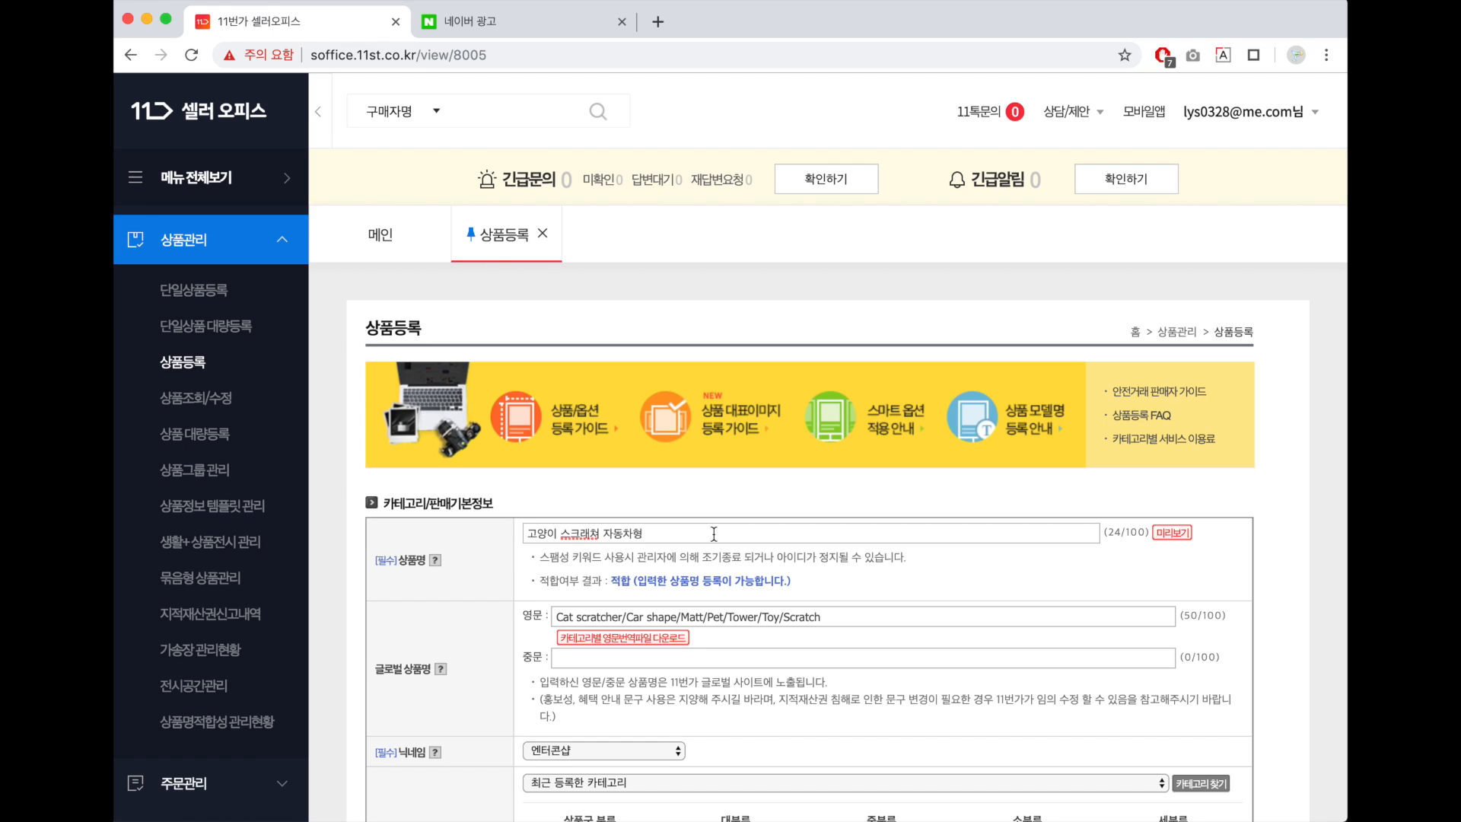
Switch to the Naver ad keyword tool and look up related keywords for 스크래쳐.
key("ctrl+Tab")
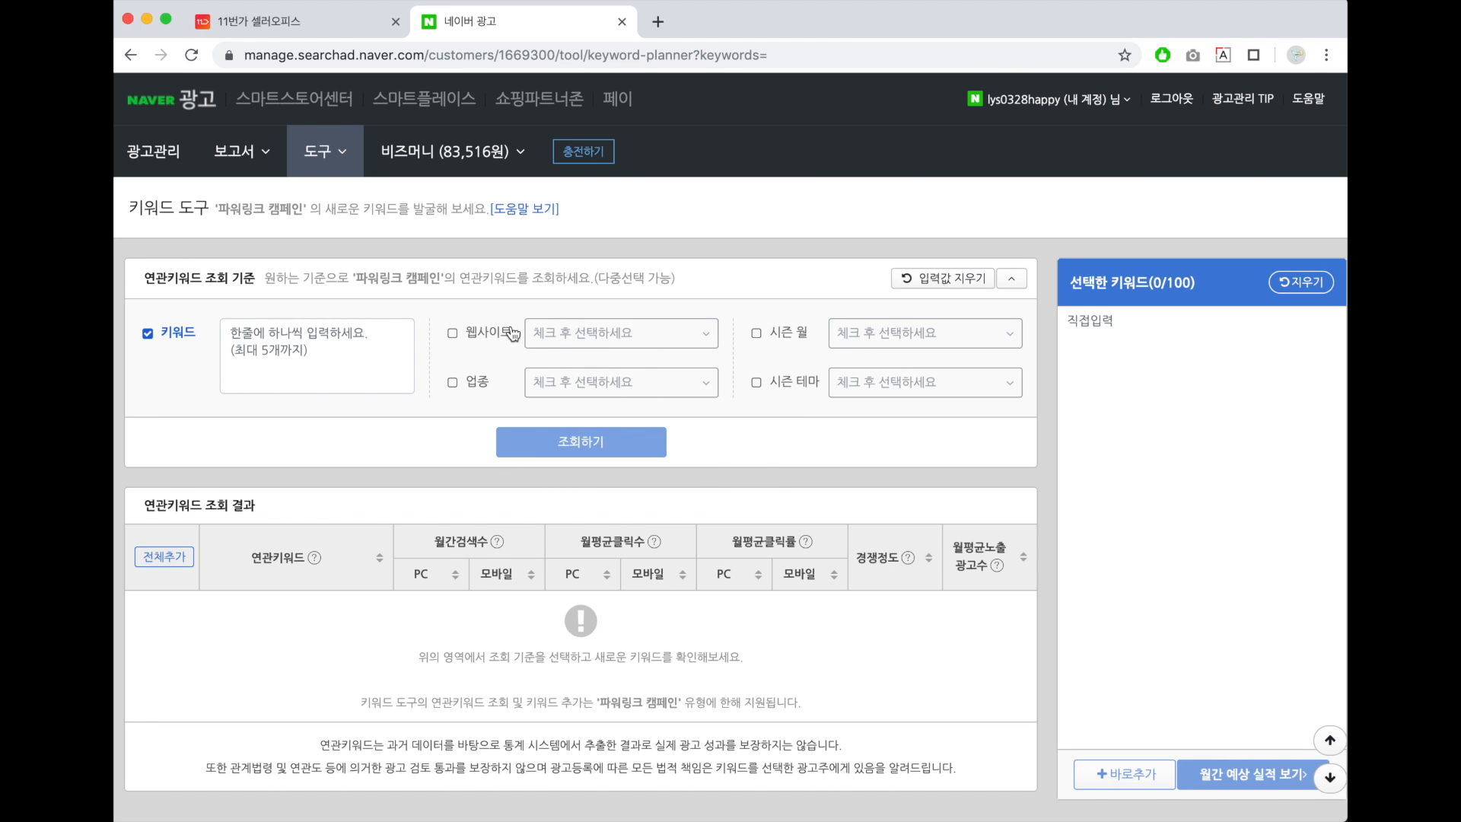
scroll(512, 330, "down", 2)
scroll(511, 331, "up", 2)
left_click(365, 335)
type("ㅅ")
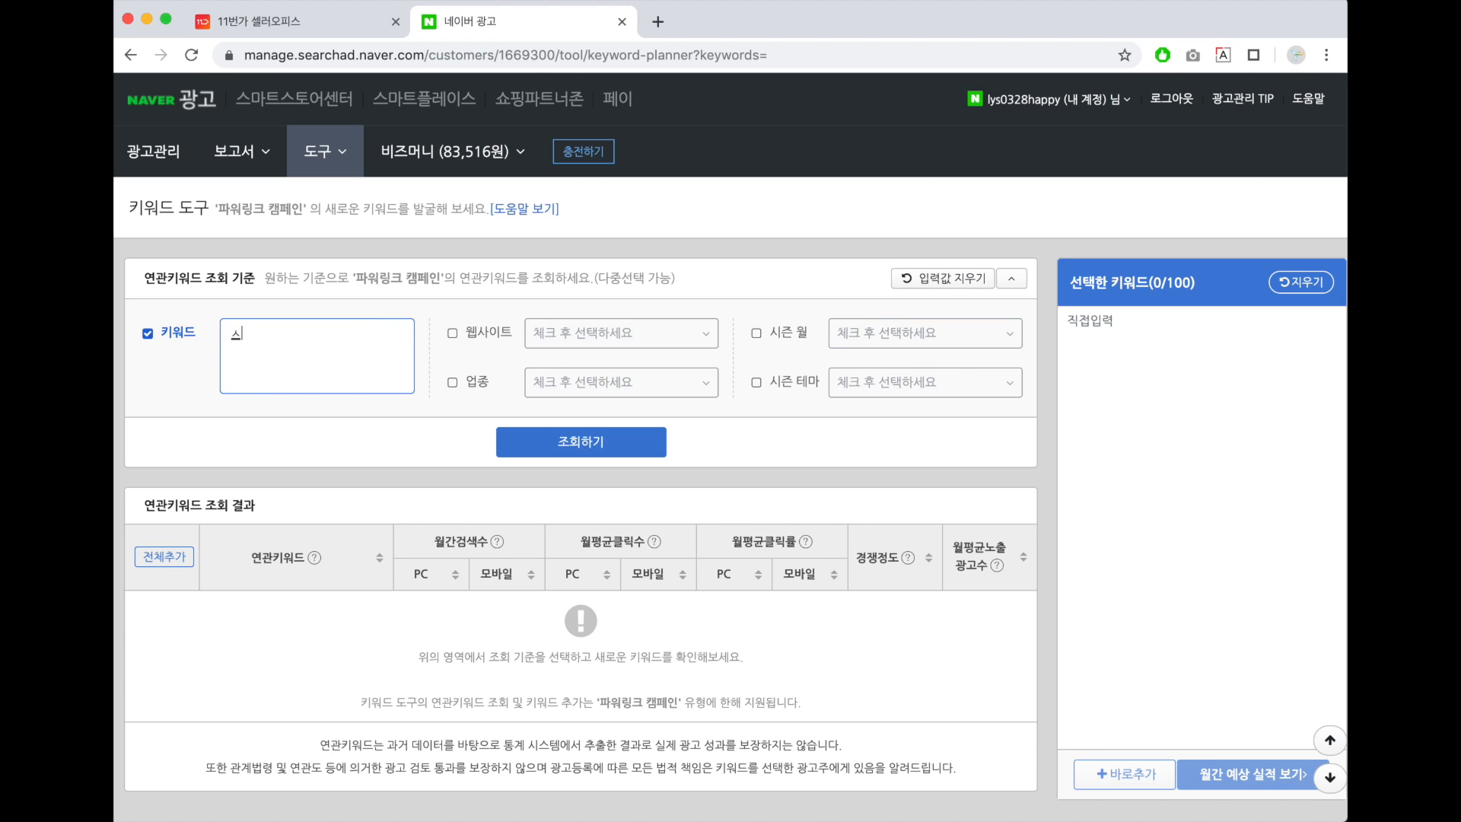
type("ㅡ크래쳐")
left_click(523, 444)
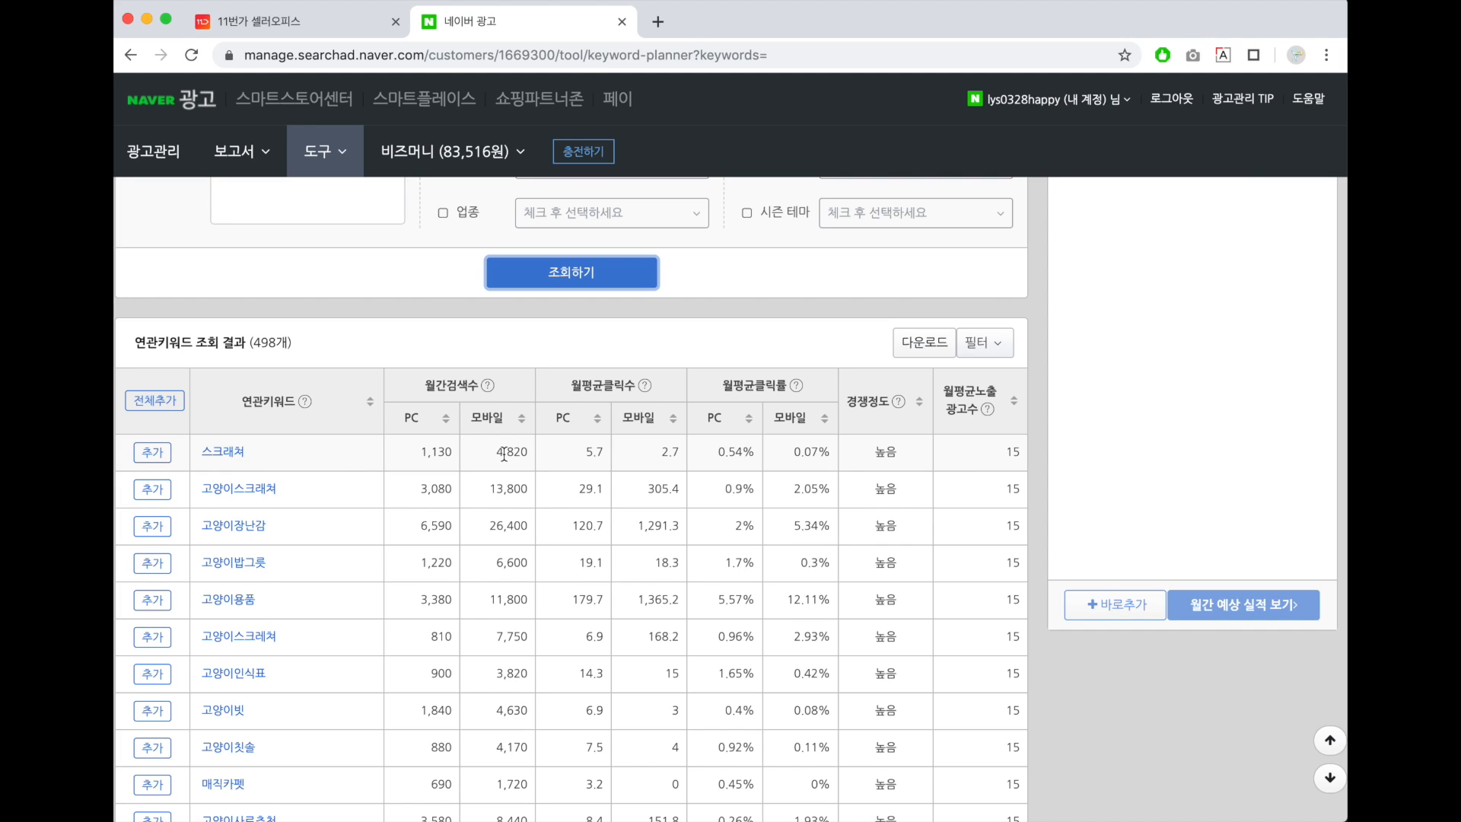
Sort the related keywords by monthly mobile searches in descending order and examine the most searched ones for relevance to the product.
left_click(495, 418)
left_click(494, 419)
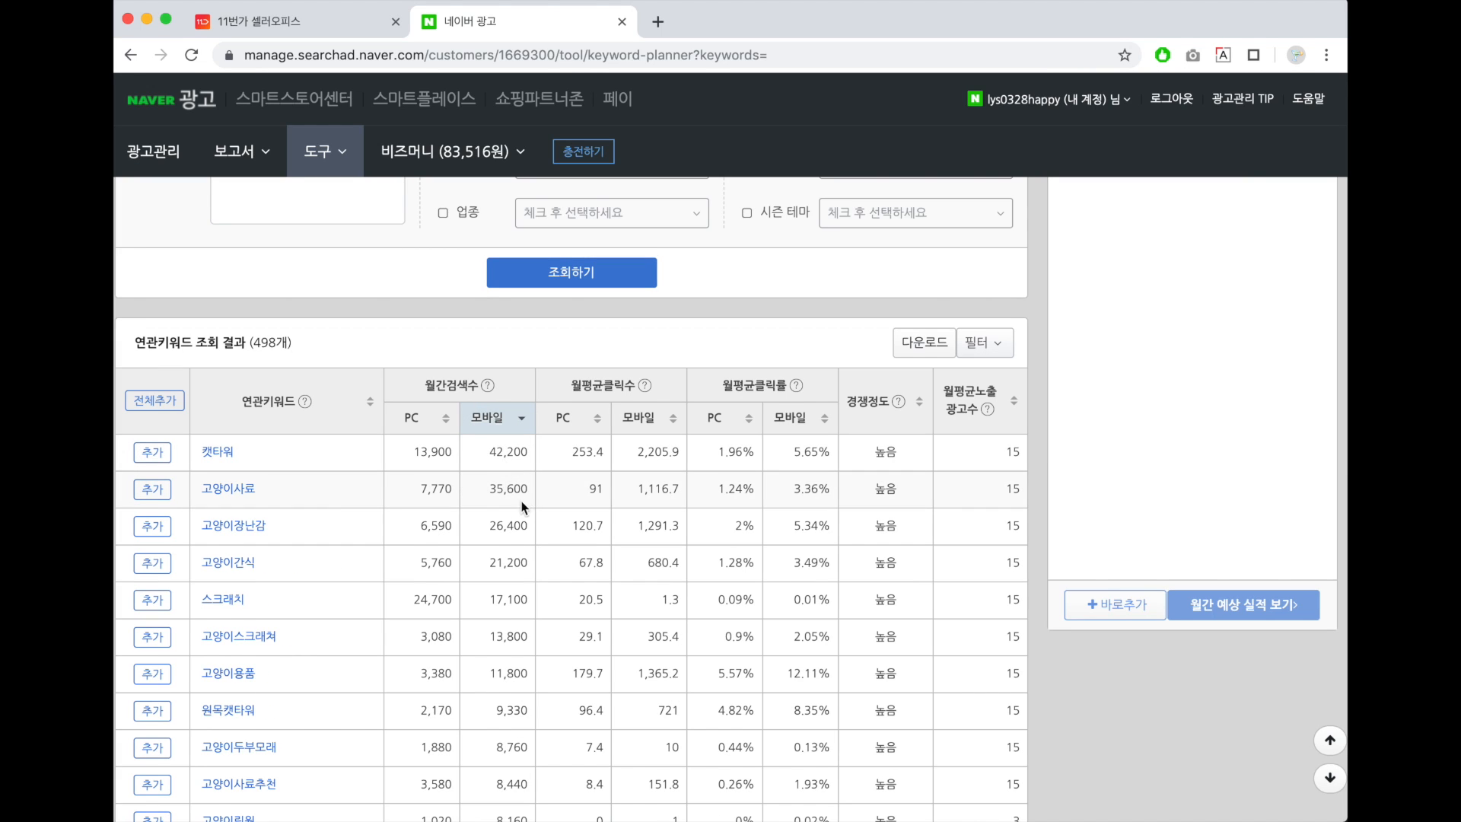
scroll(520, 709, "down", 3)
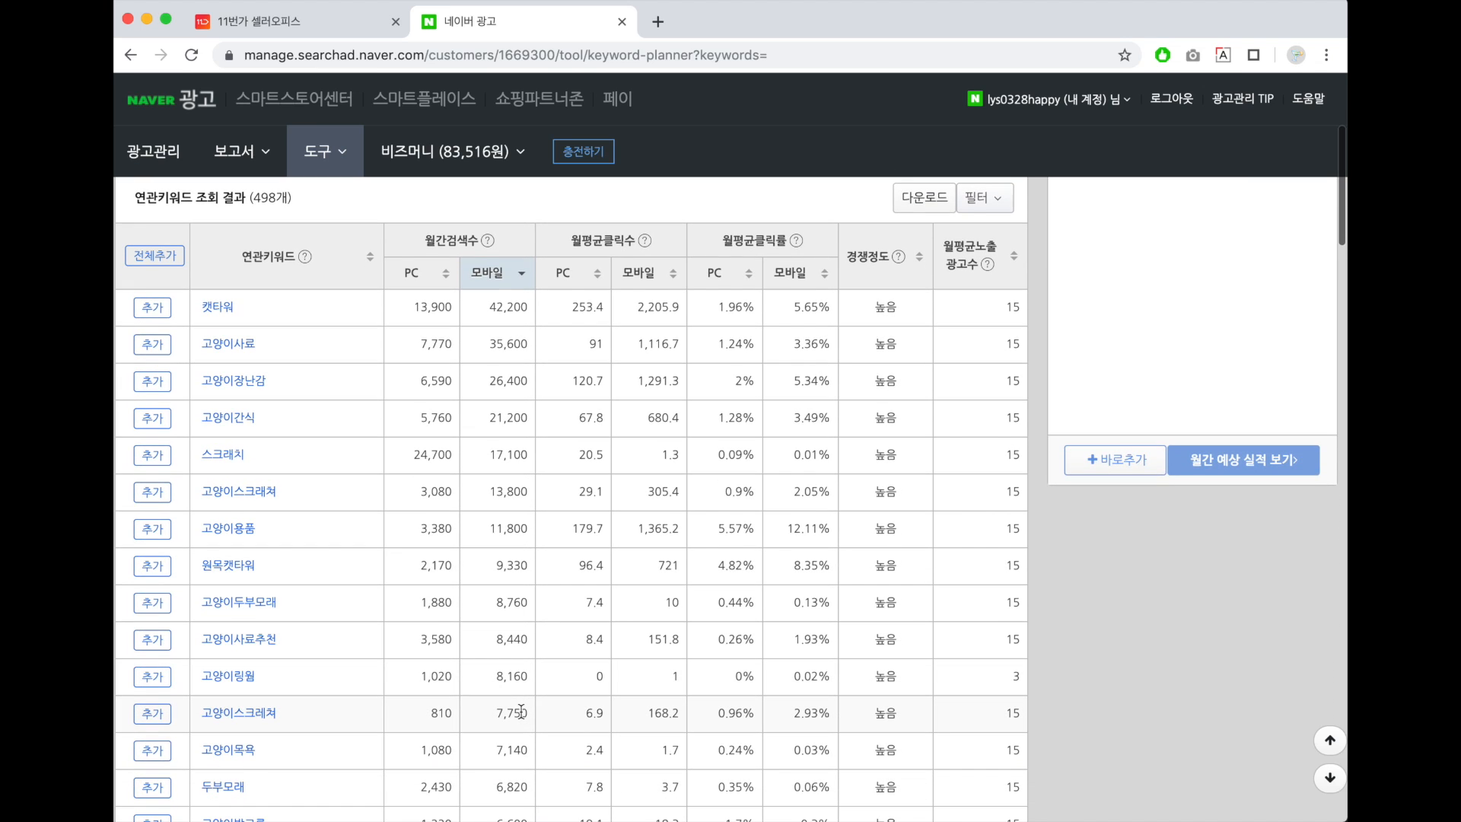
scroll(247, 397, "up", 1)
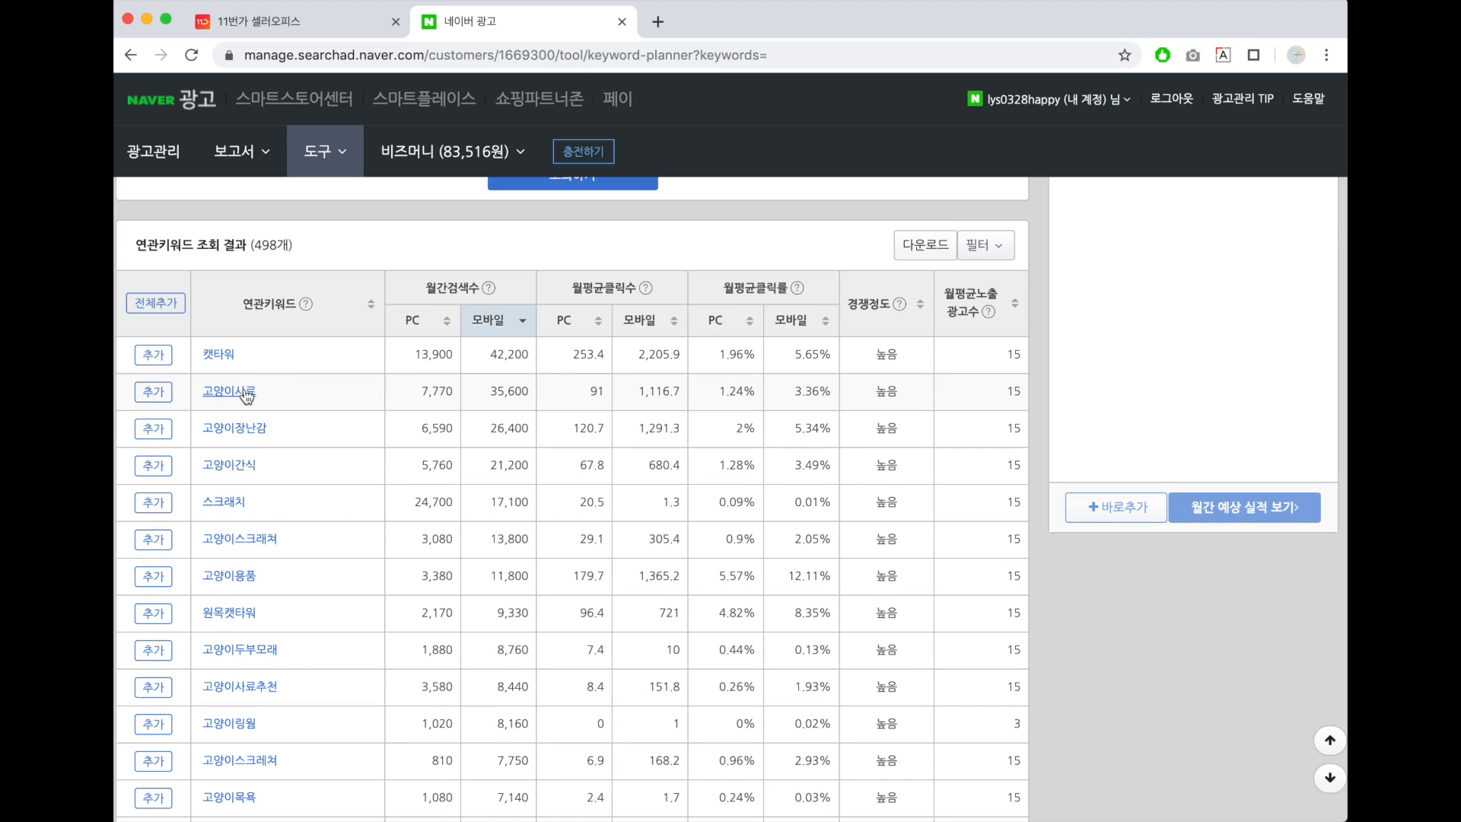
scroll(308, 688, "down", 1)
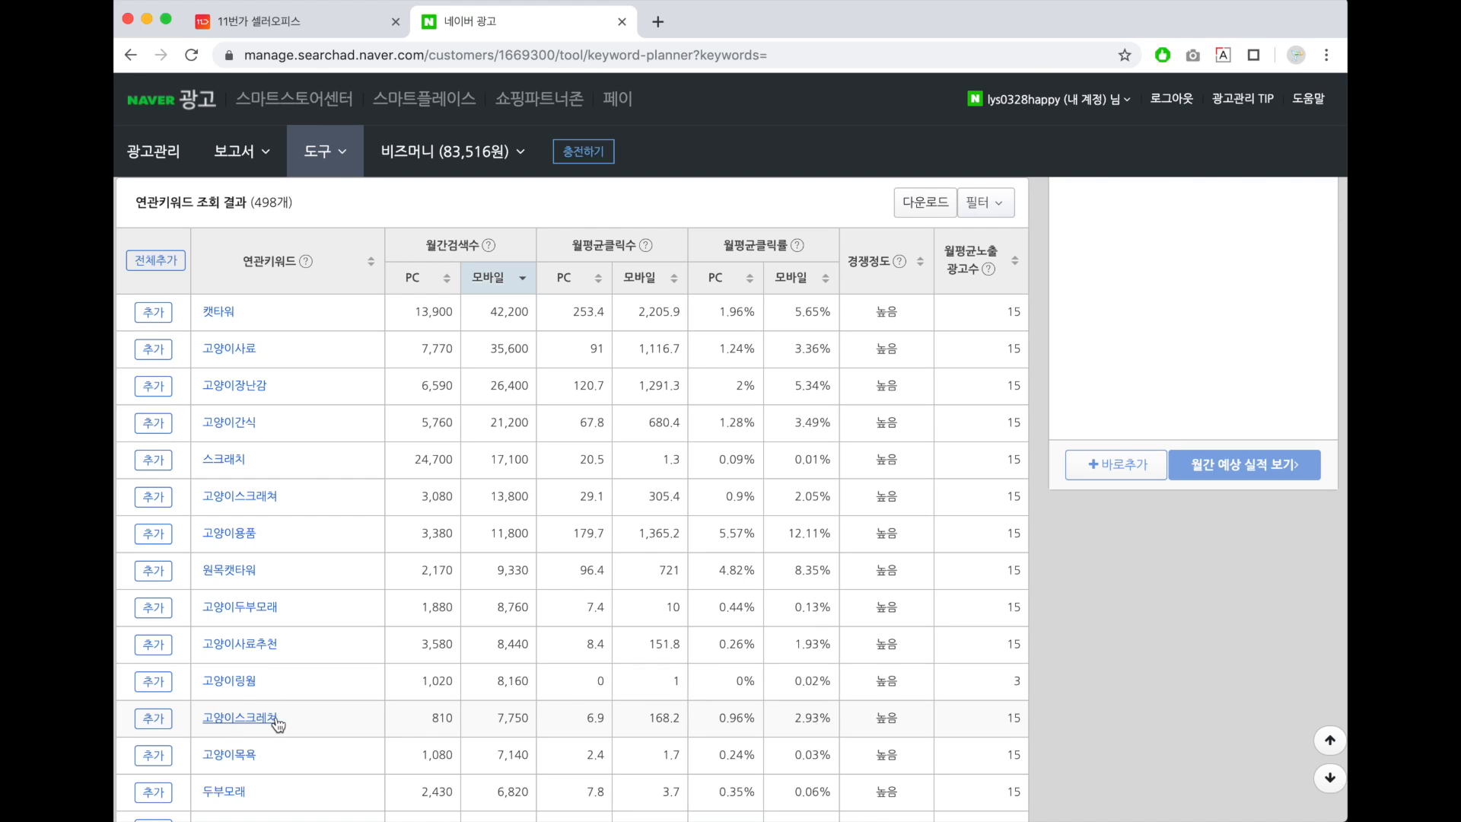
scroll(341, 584, "up", 1)
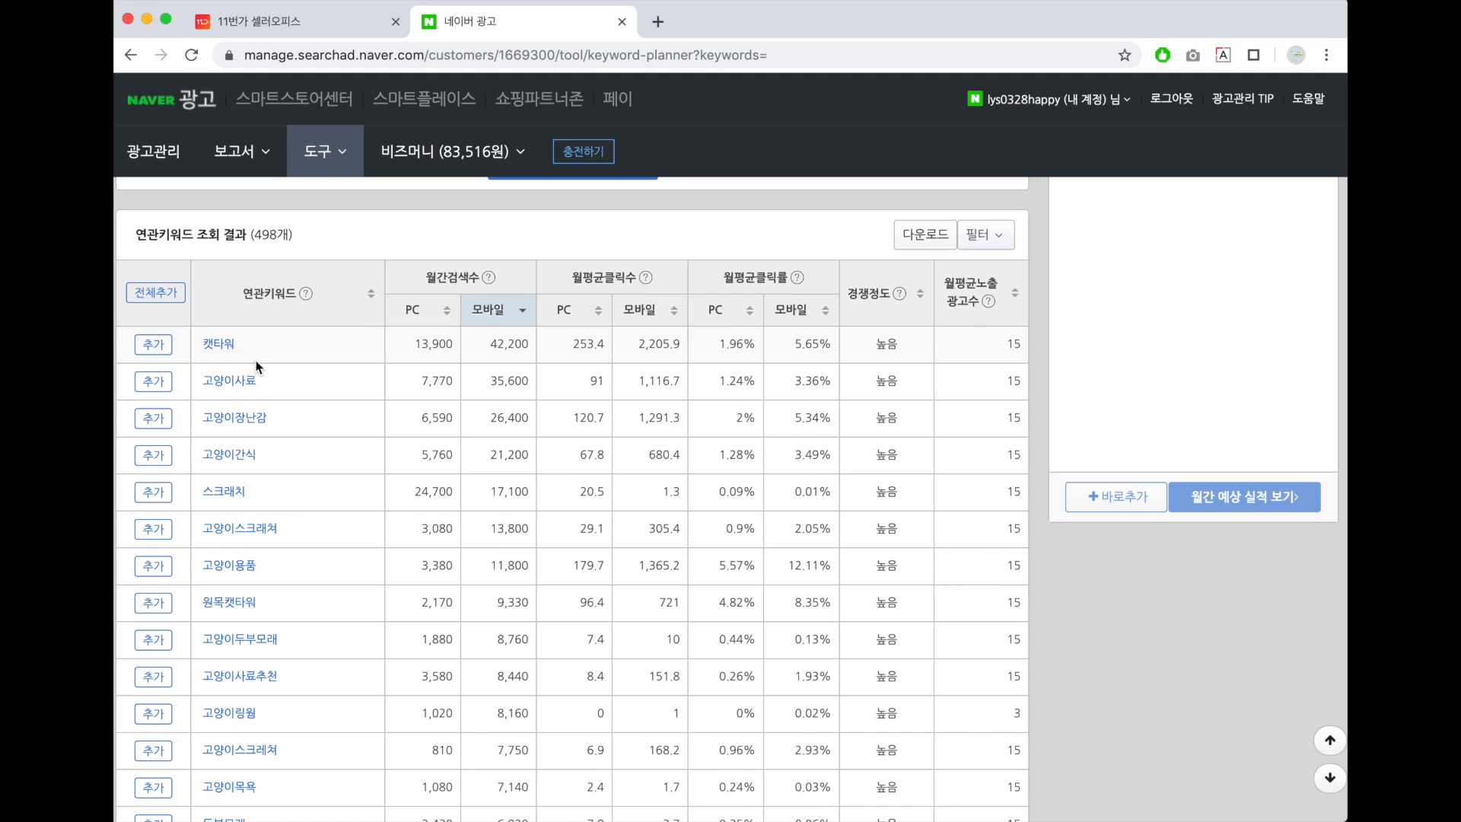
left_click_drag(243, 345, 195, 344)
left_click(262, 383)
mouse_move(262, 386)
left_mouse_down()
mouse_move(212, 378)
mouse_move(287, 379)
mouse_move(208, 378)
mouse_move(260, 380)
left_mouse_up()
left_click(271, 377)
left_click_drag(279, 423, 241, 419)
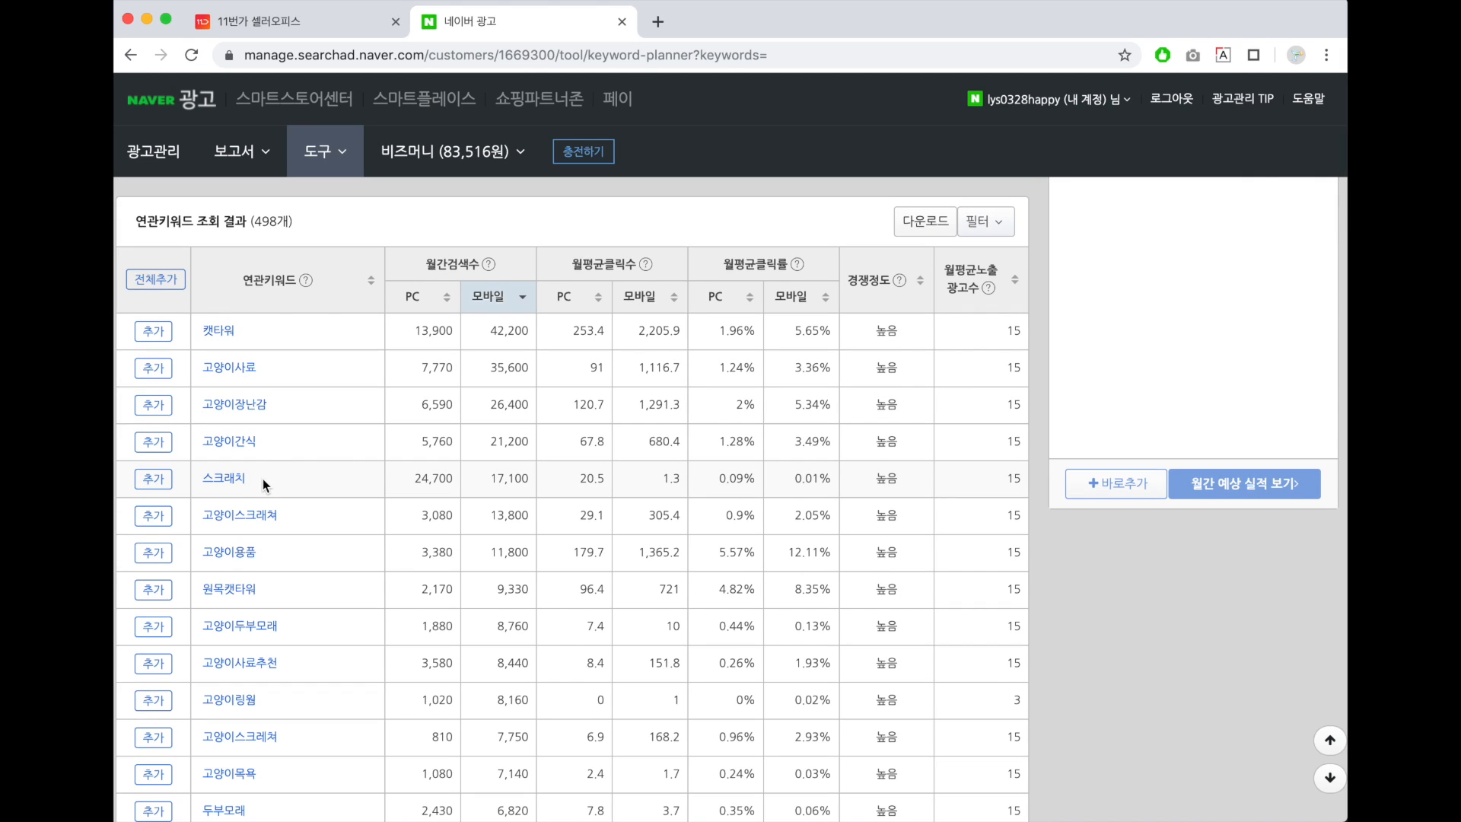
Examine the 스크래치, 고양이스크레쳐 and 고양이용품 entries among the related keywords as candidates for the product name.
left_click_drag(262, 478, 203, 477)
scroll(304, 678, "down", 1)
left_click_drag(285, 730, 241, 732)
left_click(268, 456)
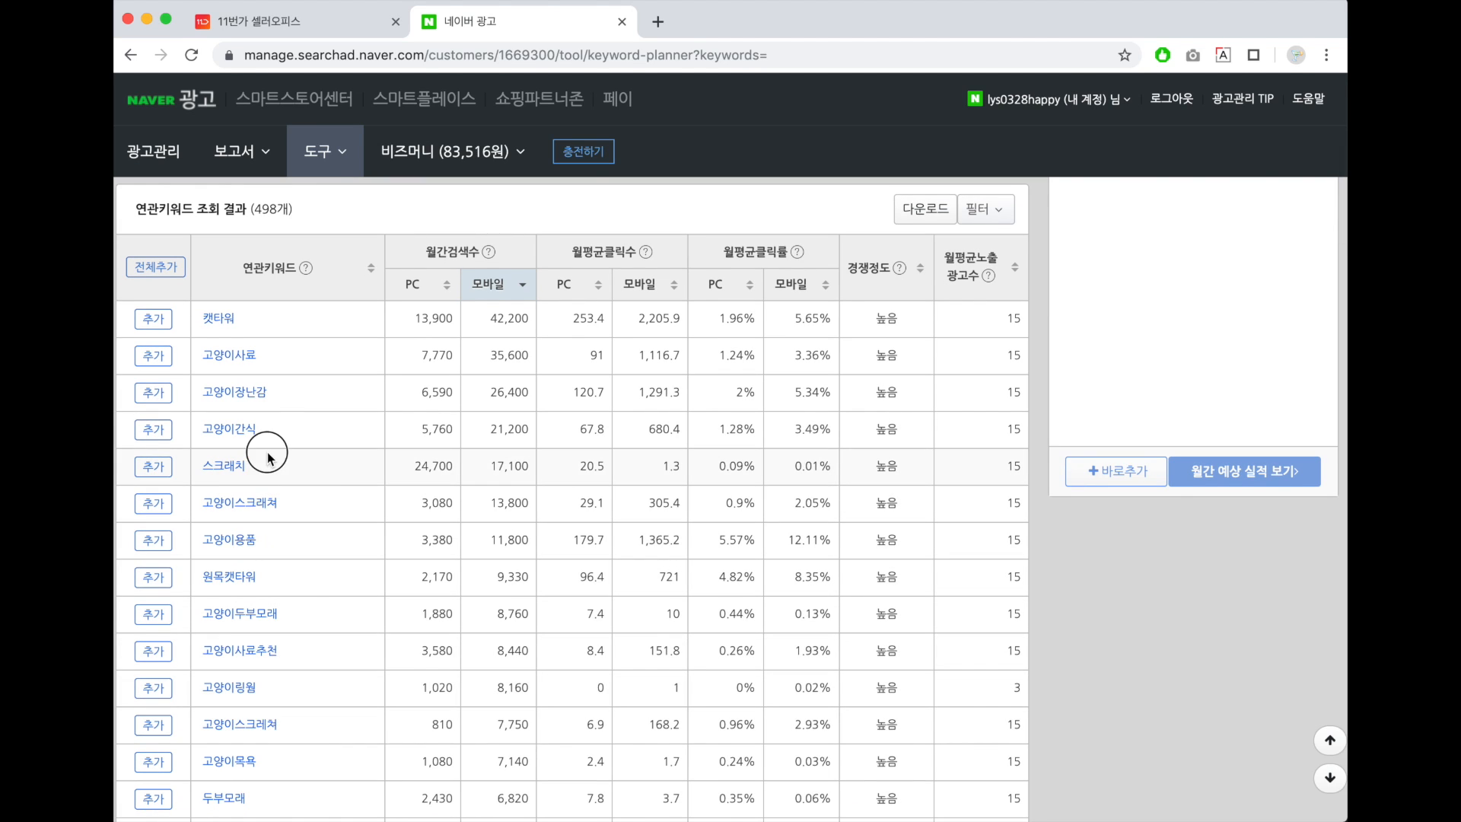
left_click_drag(265, 476, 199, 470)
left_click_drag(284, 532, 247, 544)
scroll(283, 619, "up", 1)
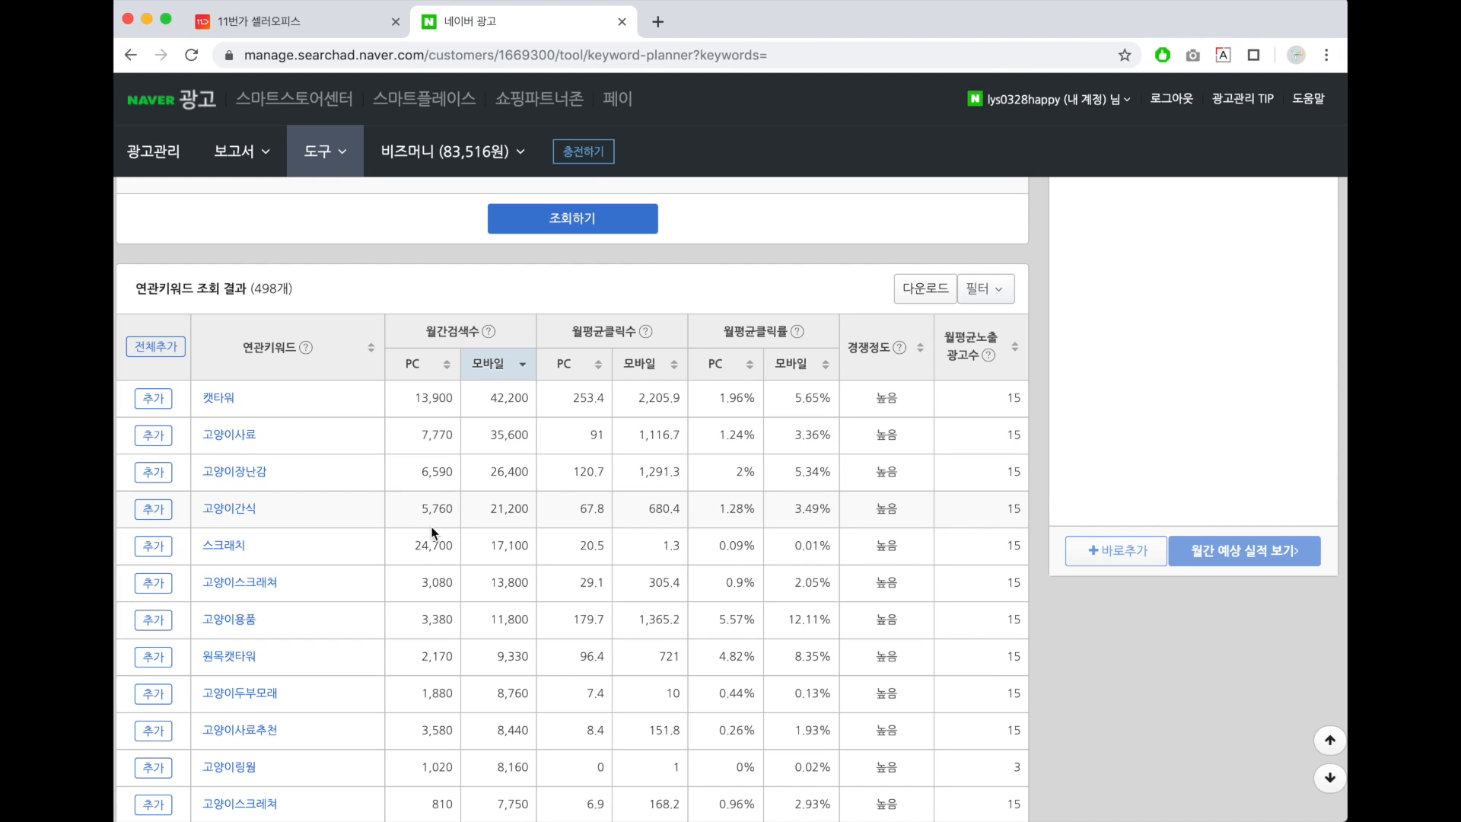
Replace the lookup keyword with 캣타워 and look up its related keywords.
scroll(365, 540, "up", 2)
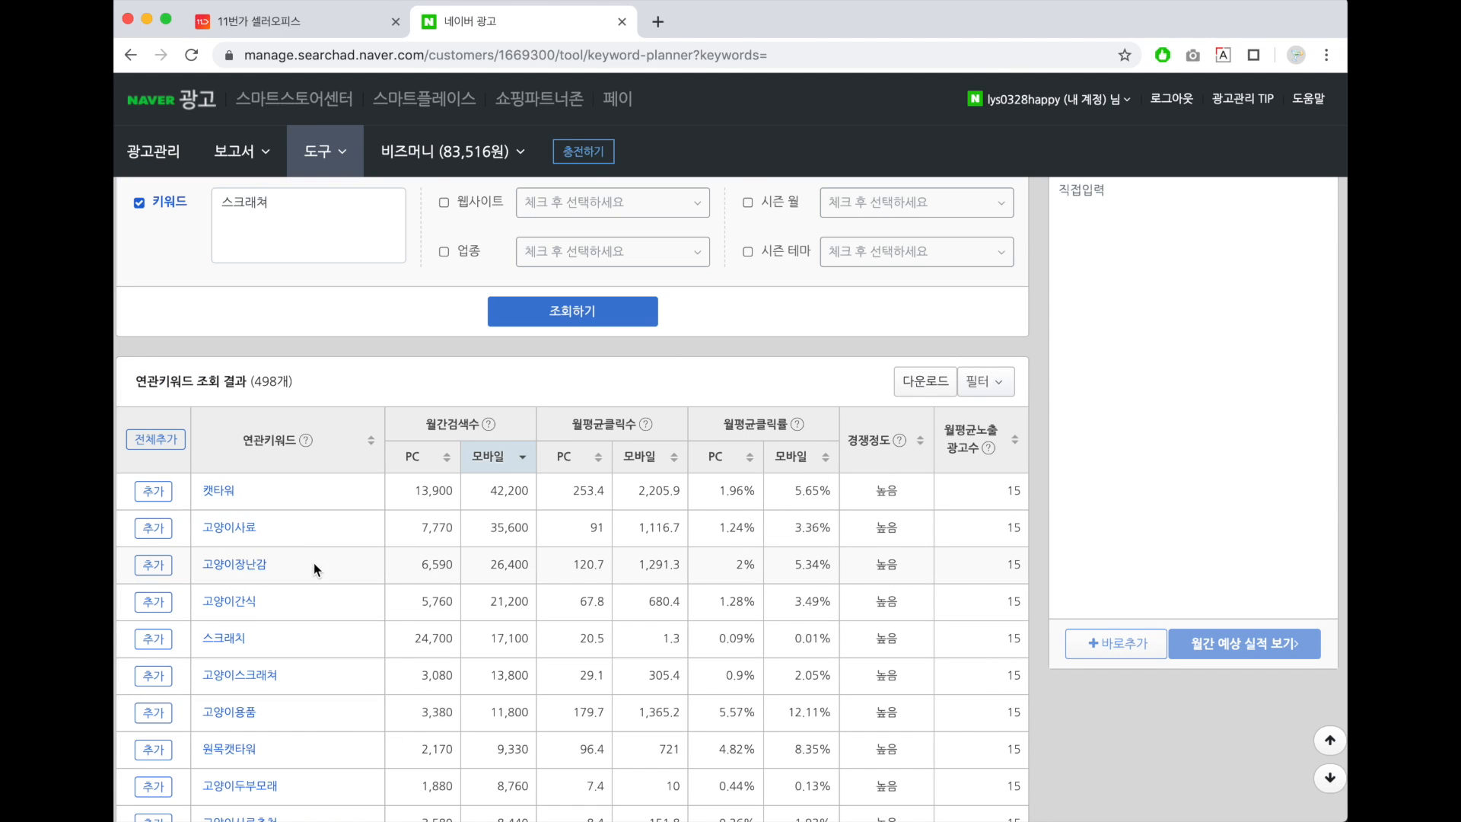
scroll(294, 518, "up", 2)
double_click(299, 329)
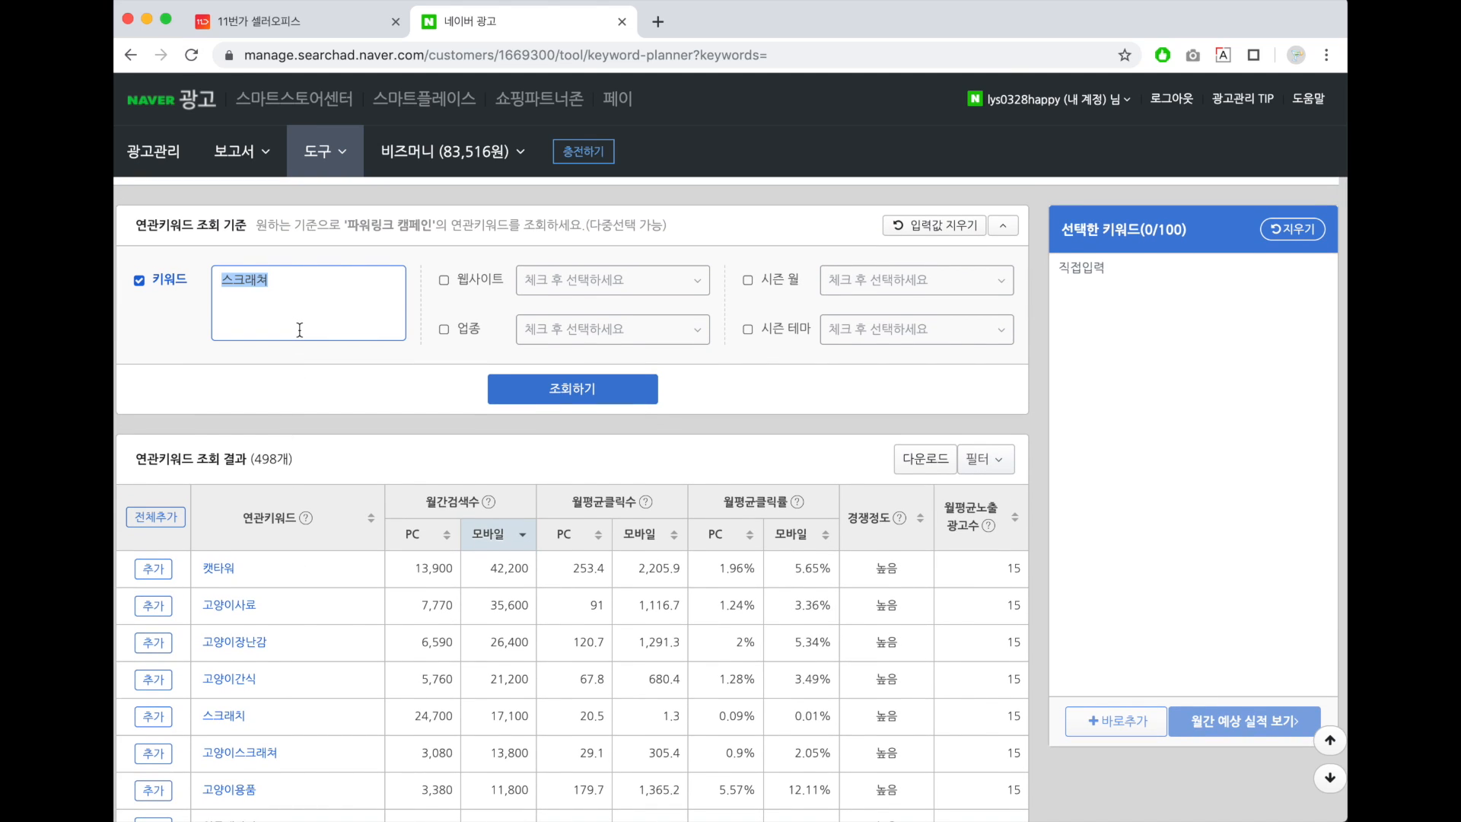
type("캣타워")
left_click(558, 378)
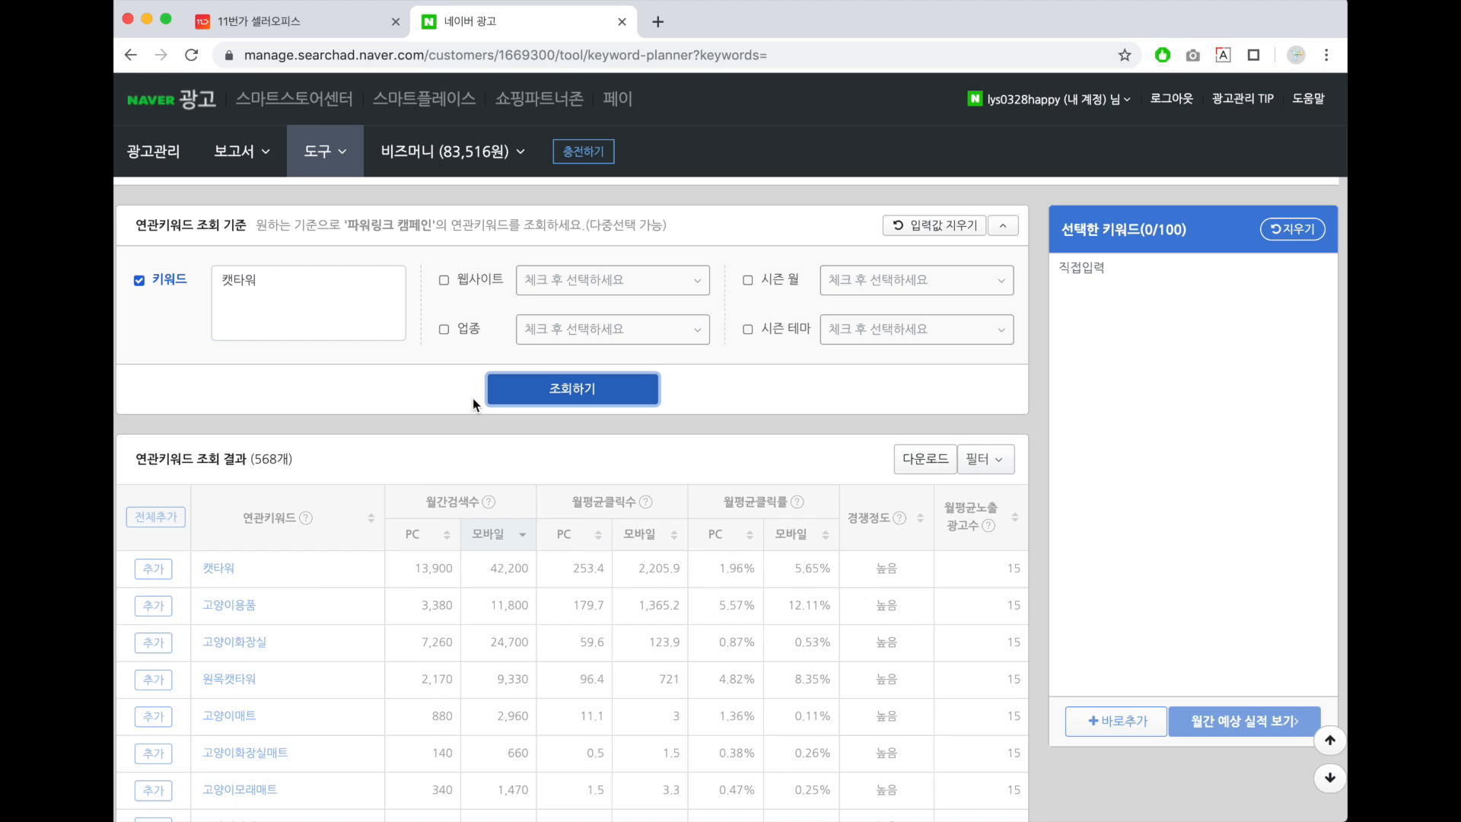
Sort the 캣타워 related keywords by monthly mobile searches in descending order and examine top entries such as 고양이 and 캣폴.
scroll(403, 413, "down", 1)
scroll(404, 412, "down", 1)
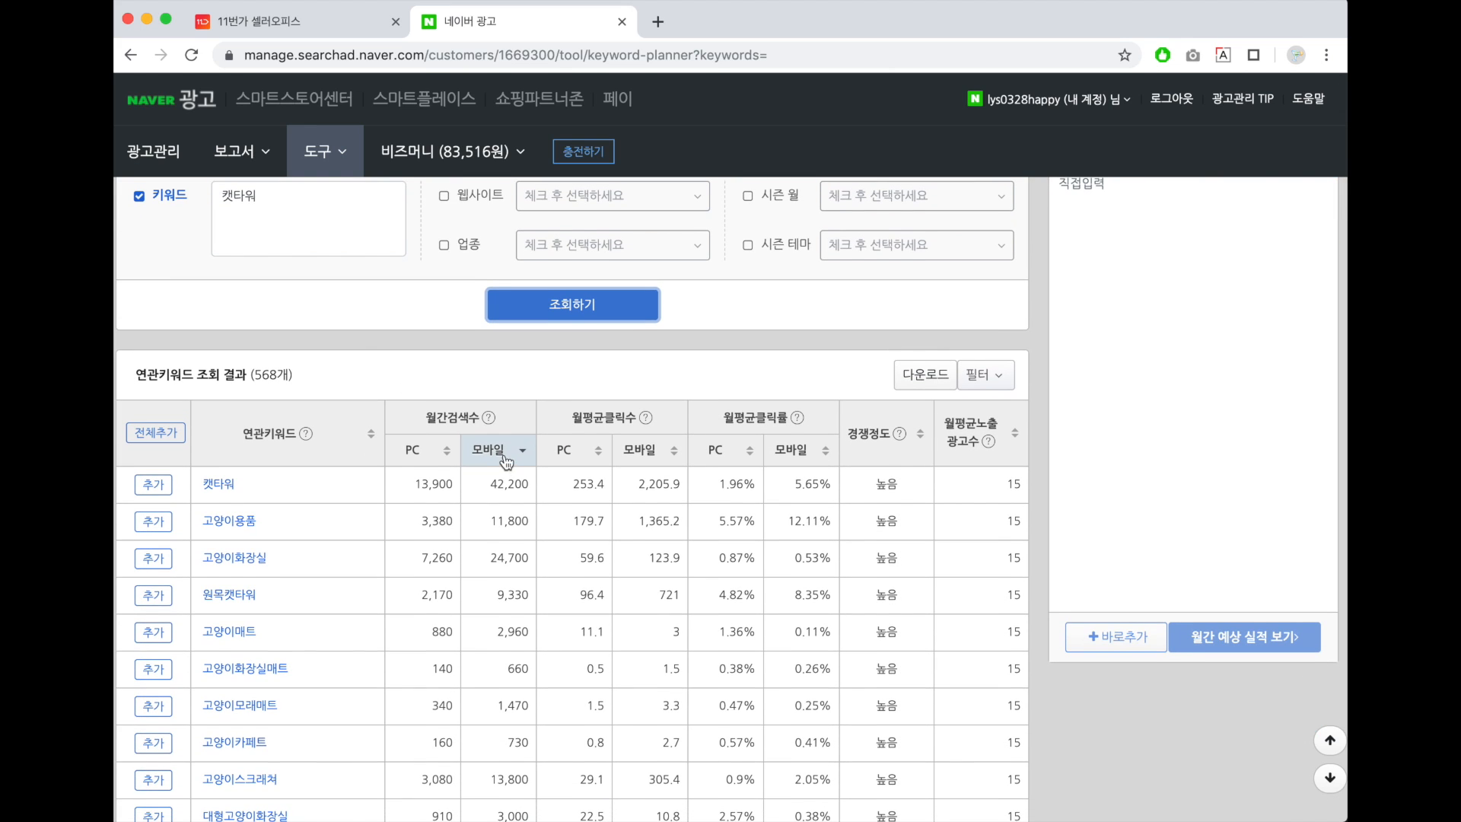
left_click(492, 454)
left_click(494, 457)
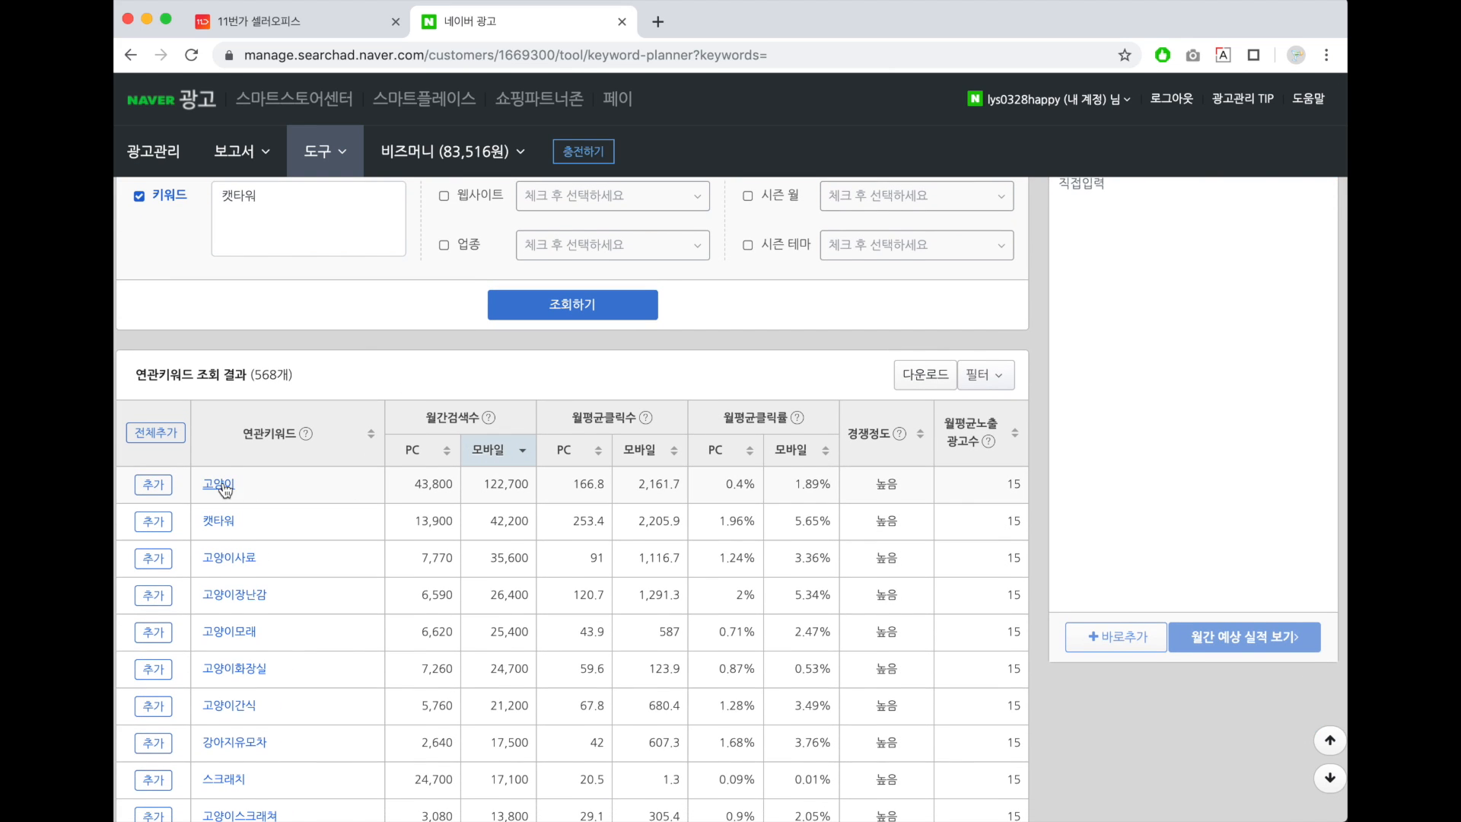
left_click_drag(477, 481, 527, 481)
left_click(523, 482)
scroll(275, 486, "down", 3)
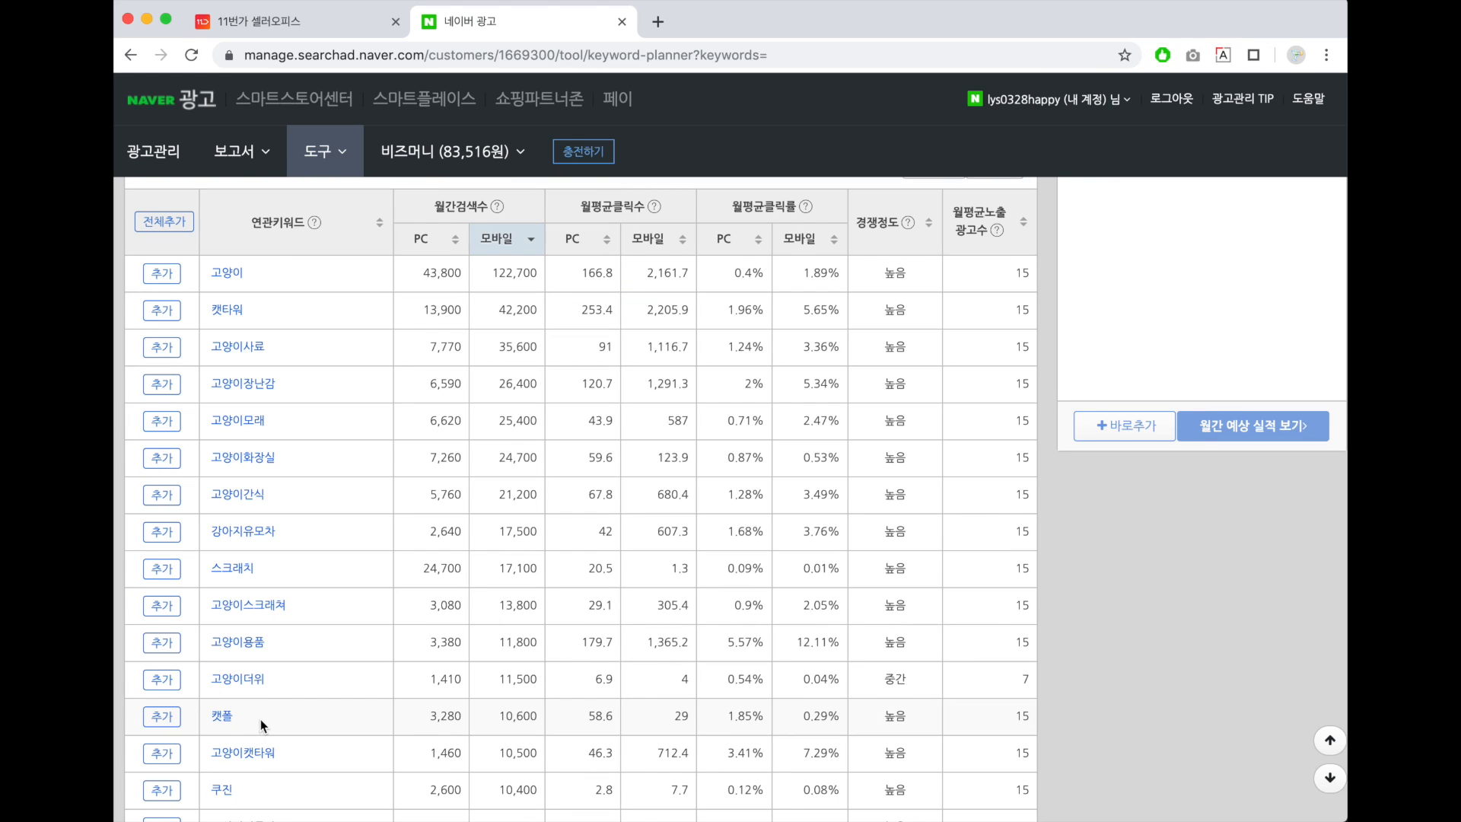
double_click(219, 716)
left_click(283, 718)
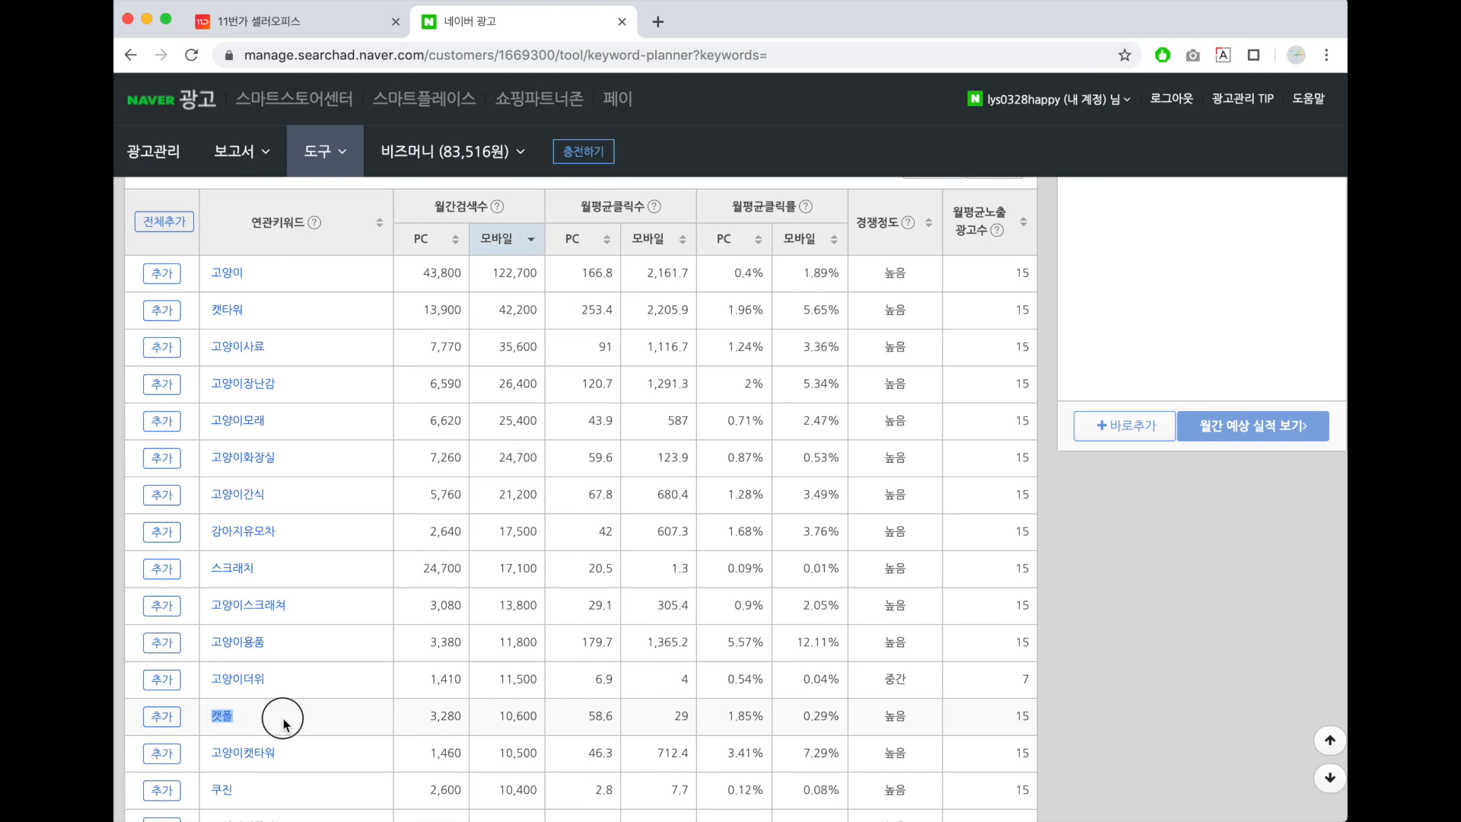
Switch to the 11번가 seller office and replace the product name with 고양이 스크래치/고양이용품/캣타워/반려동물/애견장난감/사료/화장실/매트/스크래쳐/강아지용품.
left_click(268, 22)
type("ㄱ")
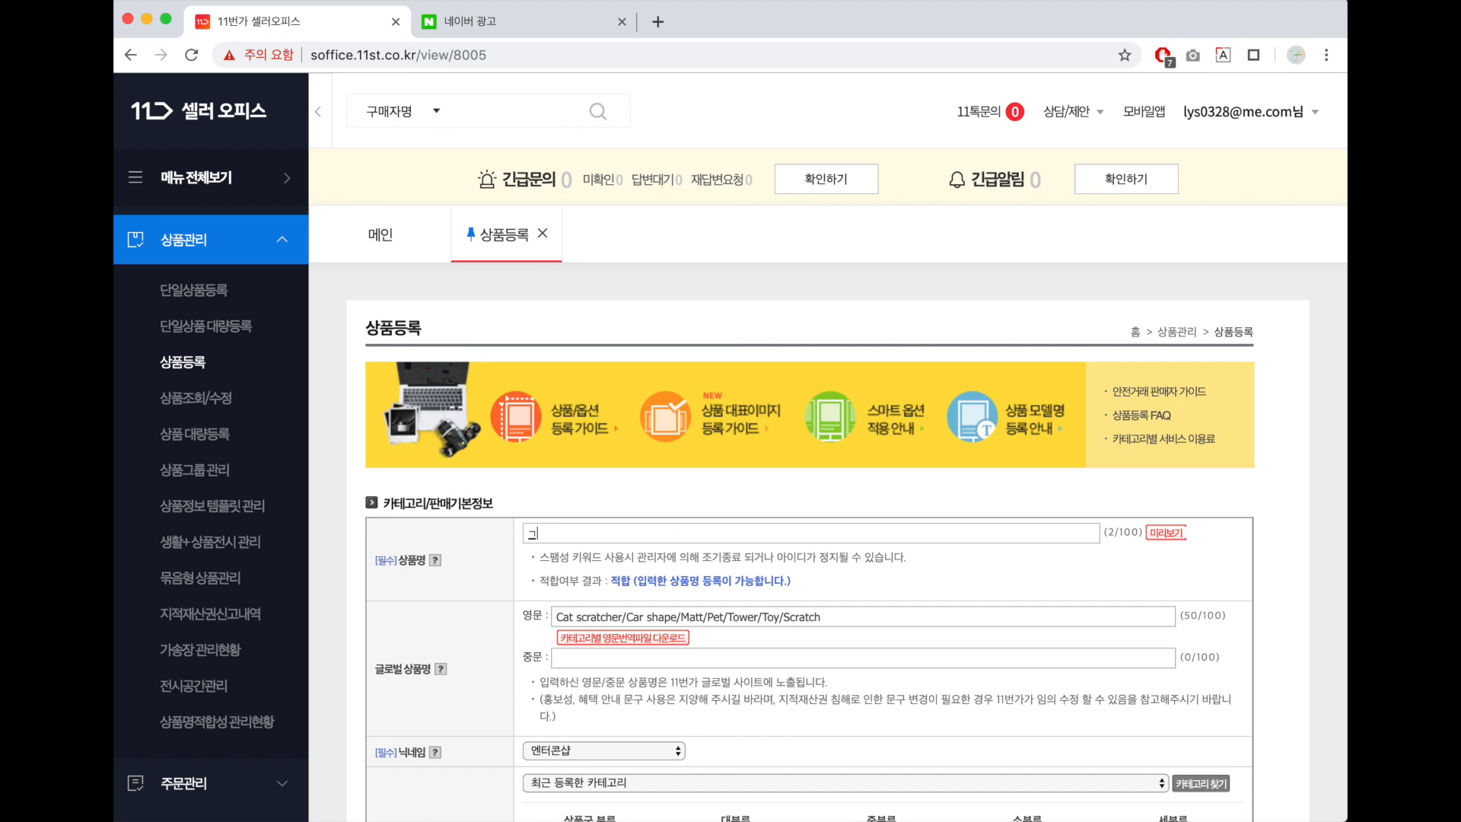
type("고양이 스크래치")
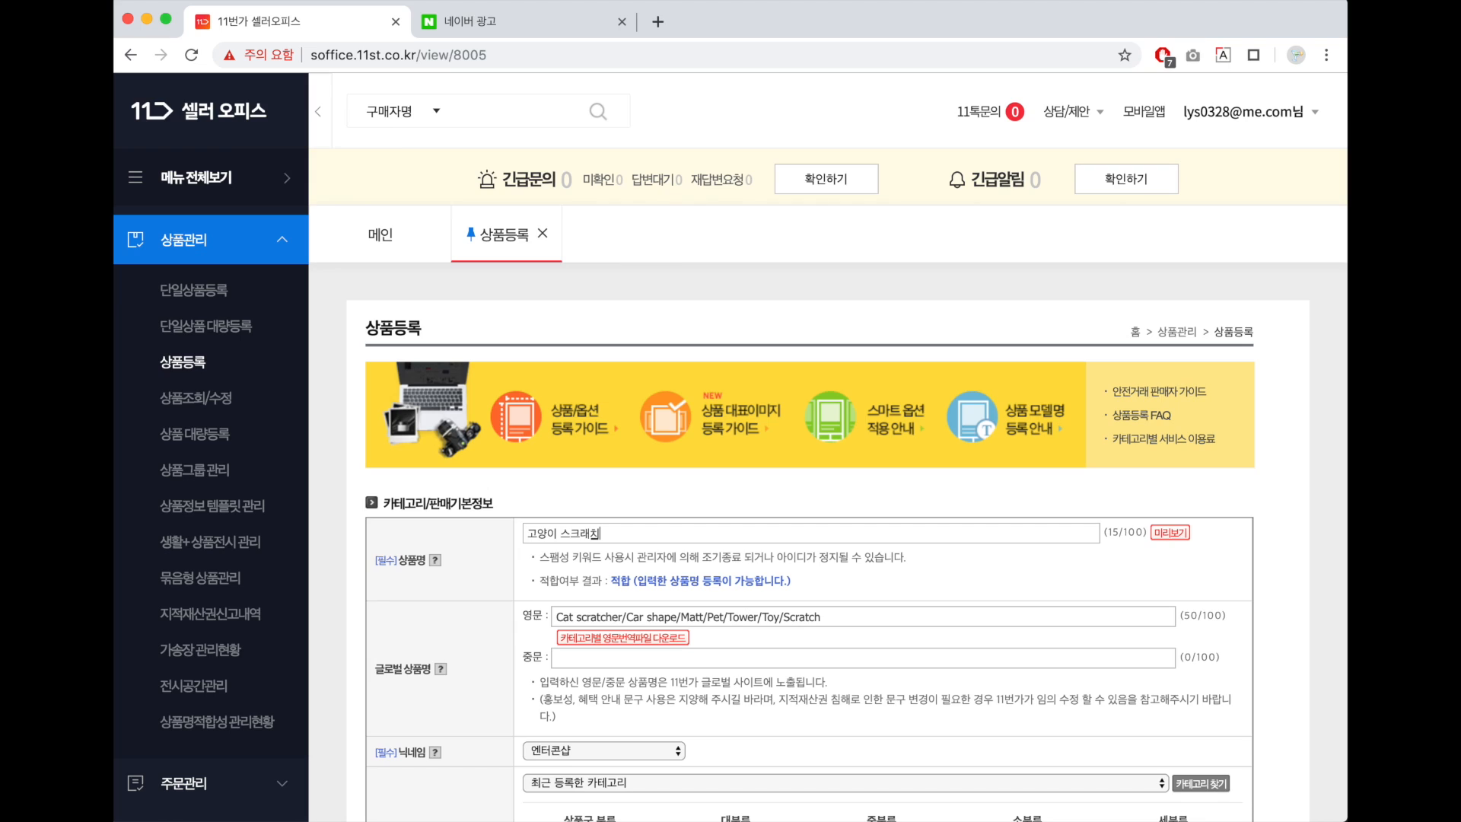
type("/고양이으")
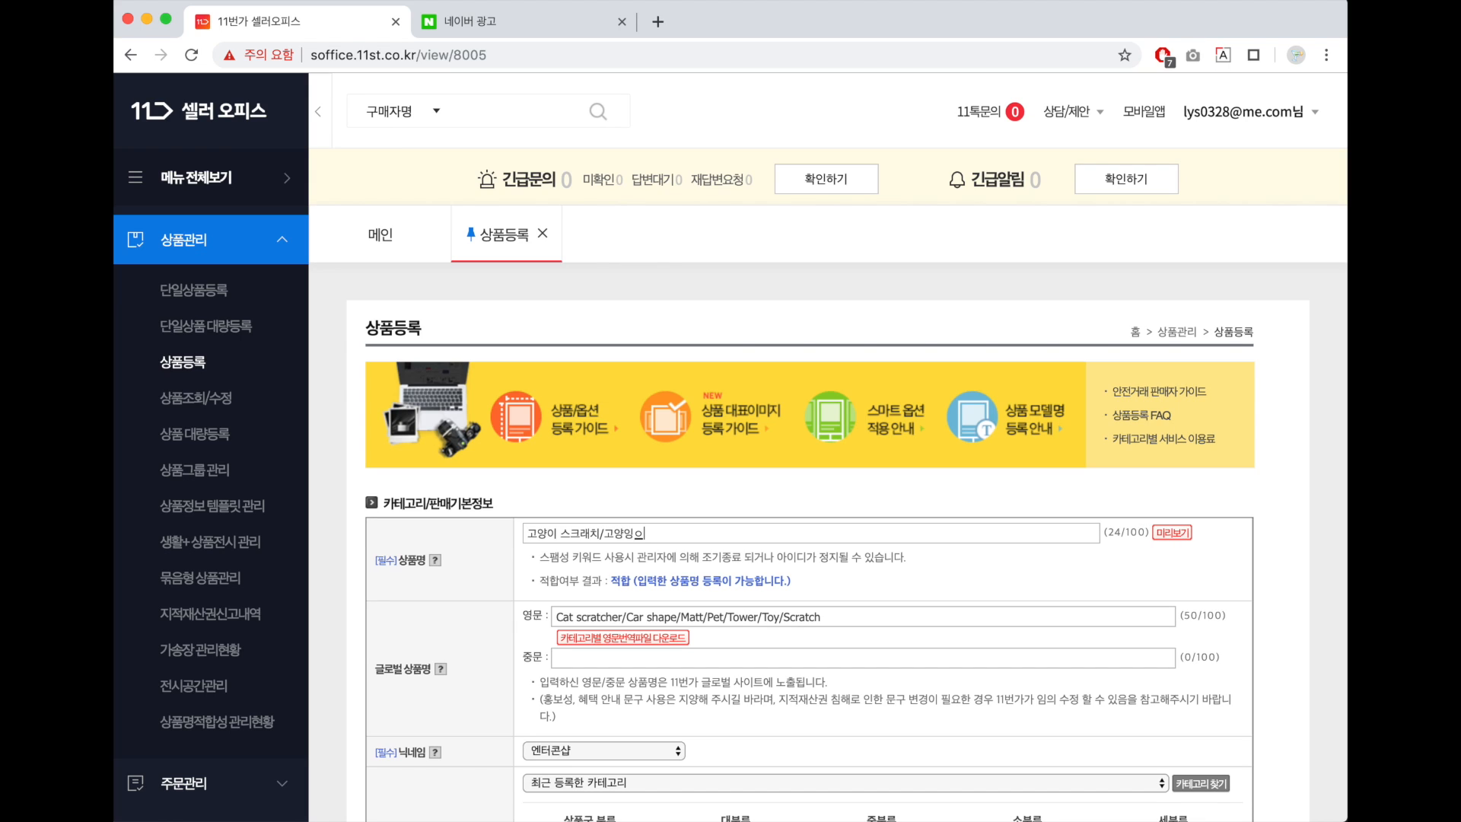
type("용품/캣타워/")
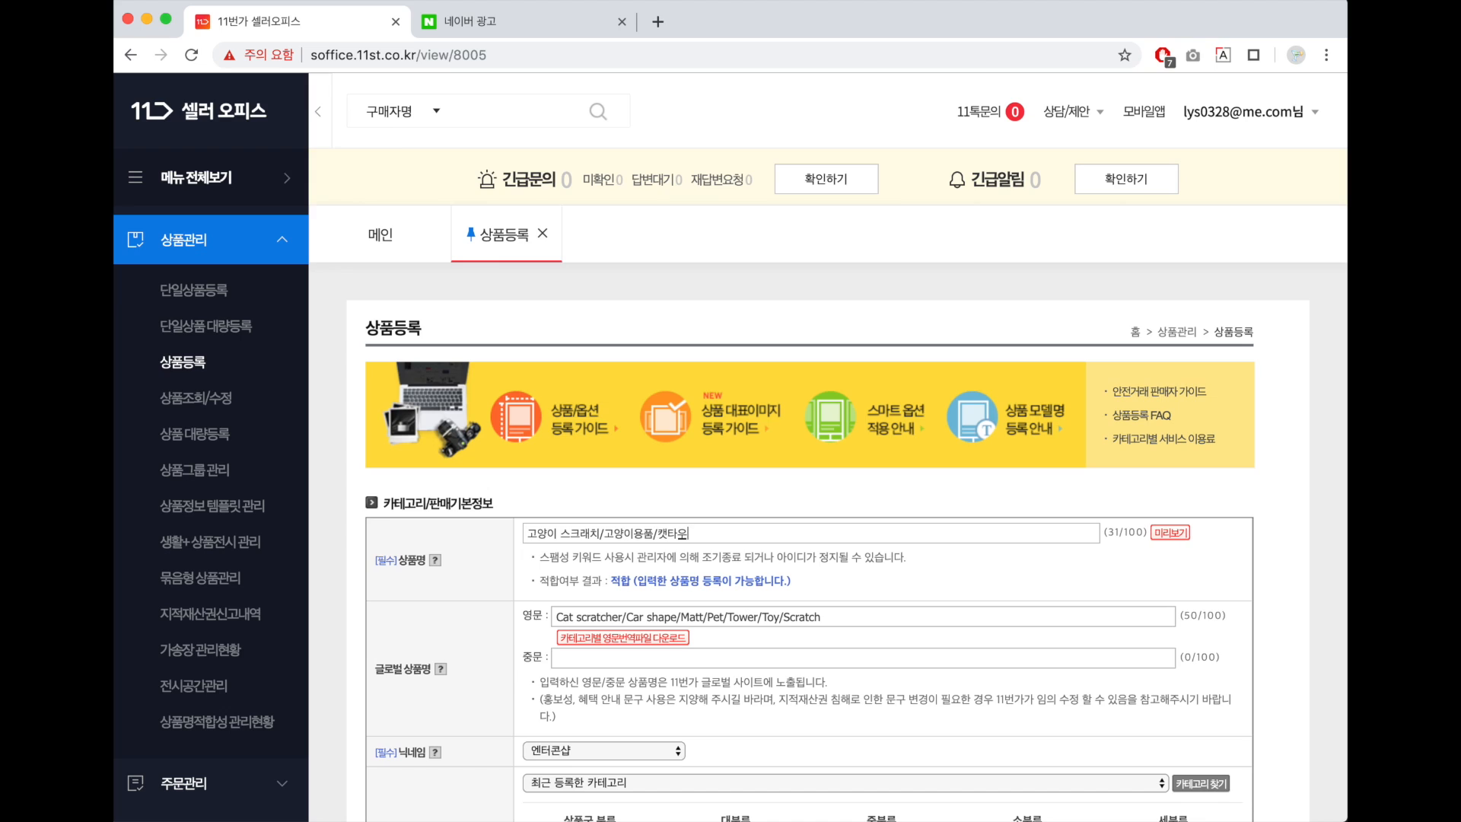
type("반려동물")
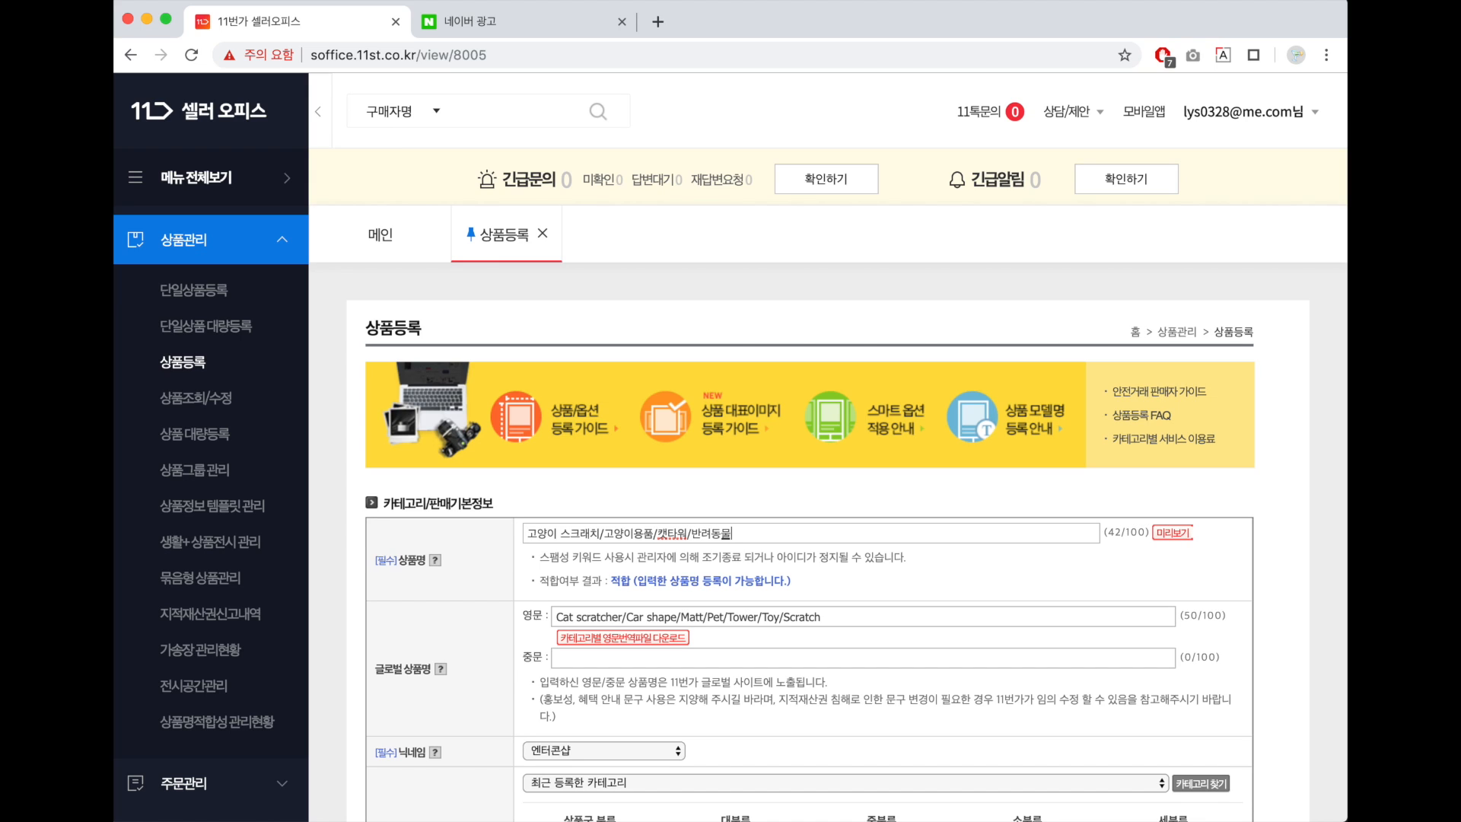
type("/ㅇ애견장난감/새")
type("료/화장실")
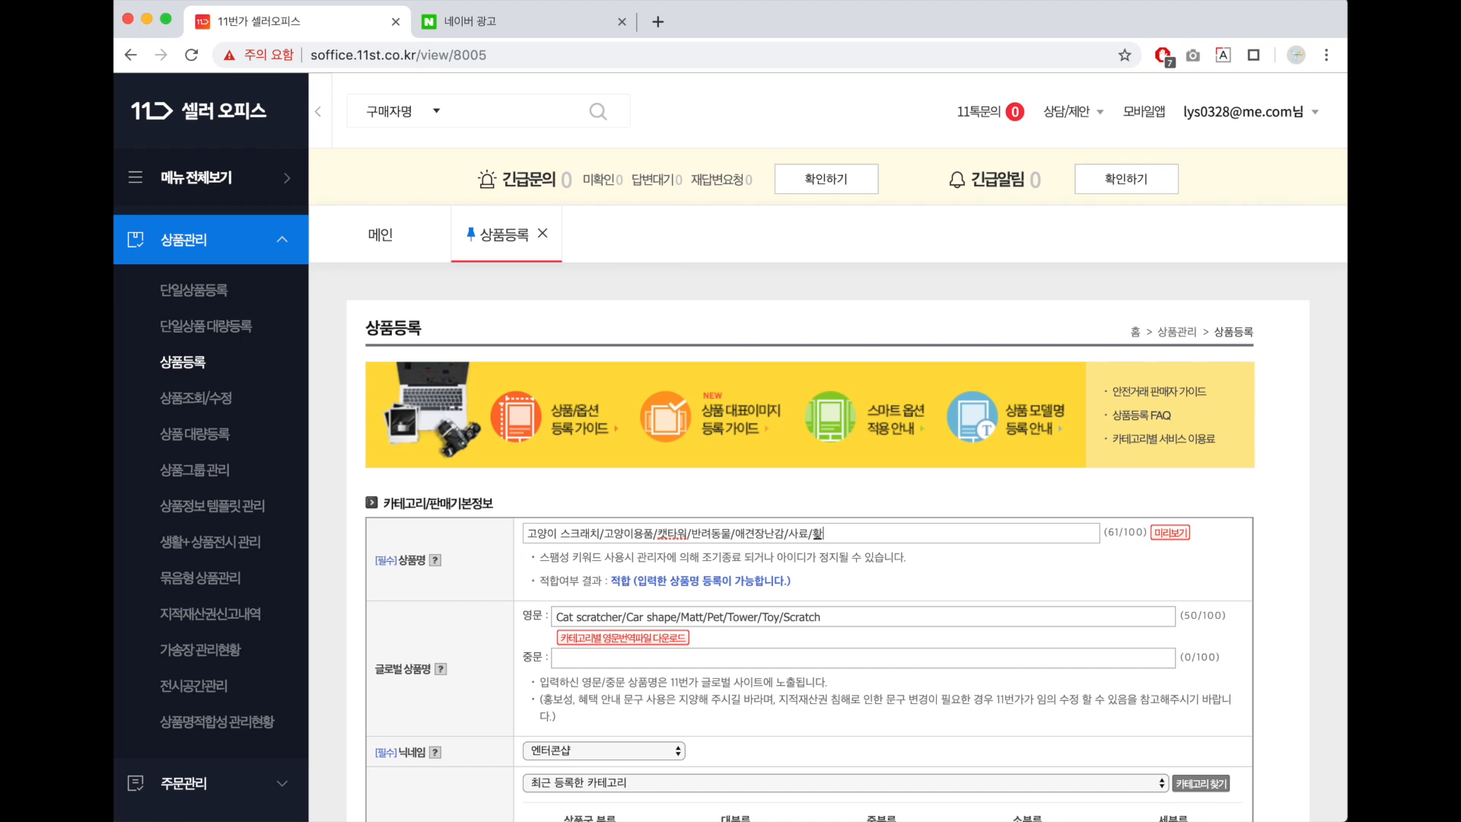
type("/매트/")
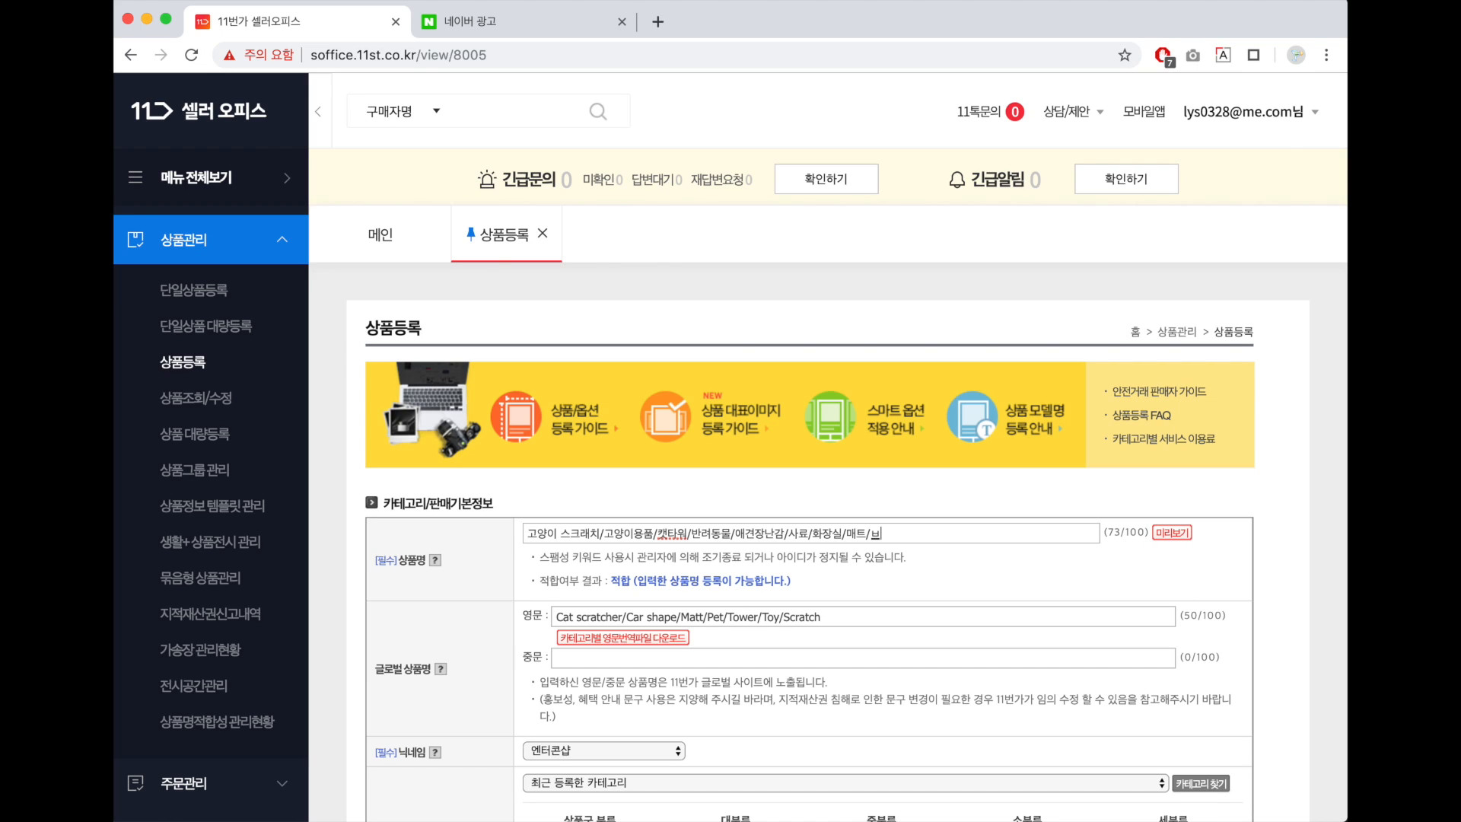
type("스크래처")
type("/강아지용ㅍ")
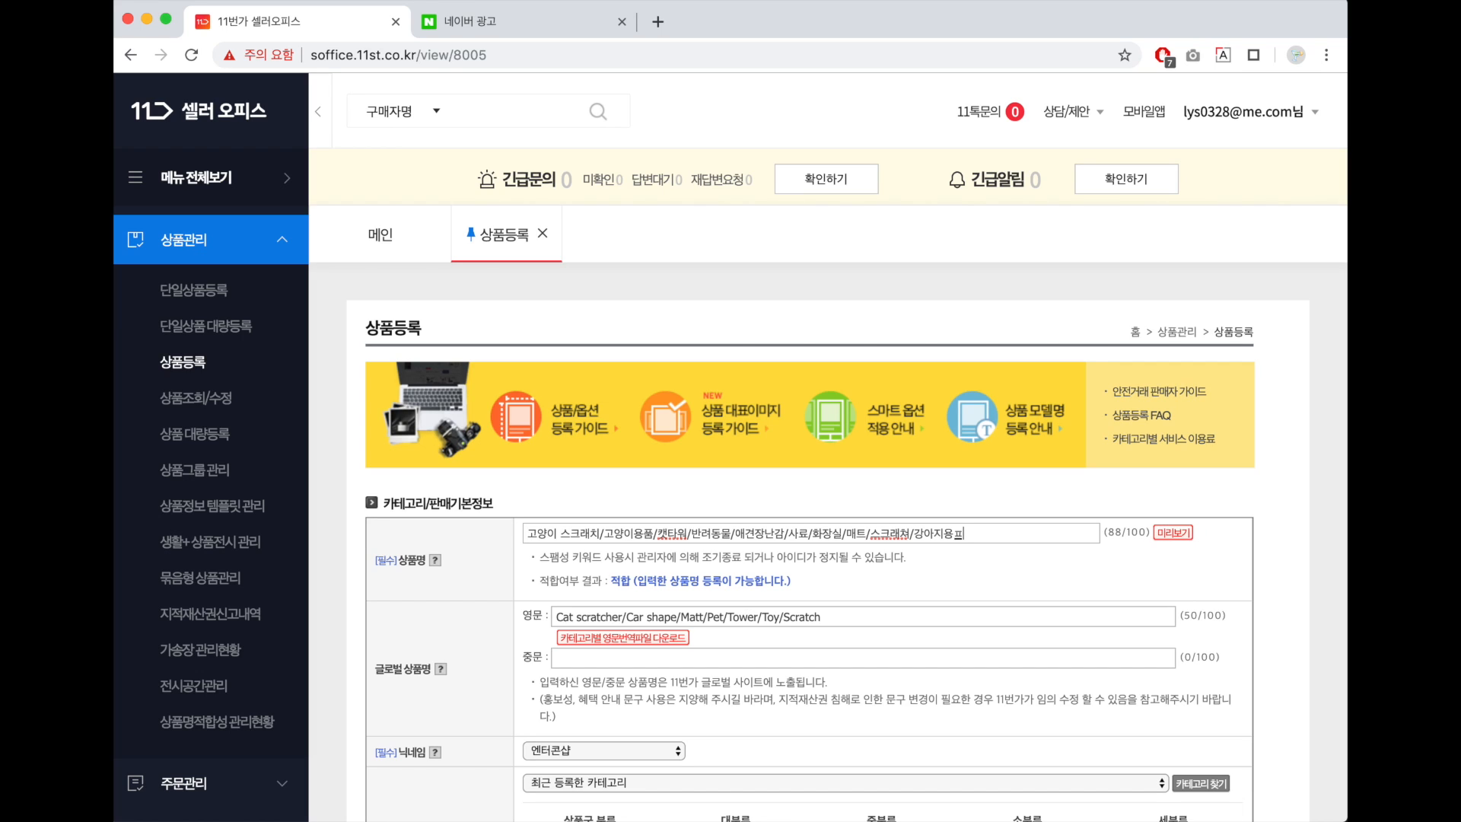
type("ㅜㅁ")
Review the keywords combined in the new product name, from 고양이 스크래치 through 강아지용품.
key("super+a")
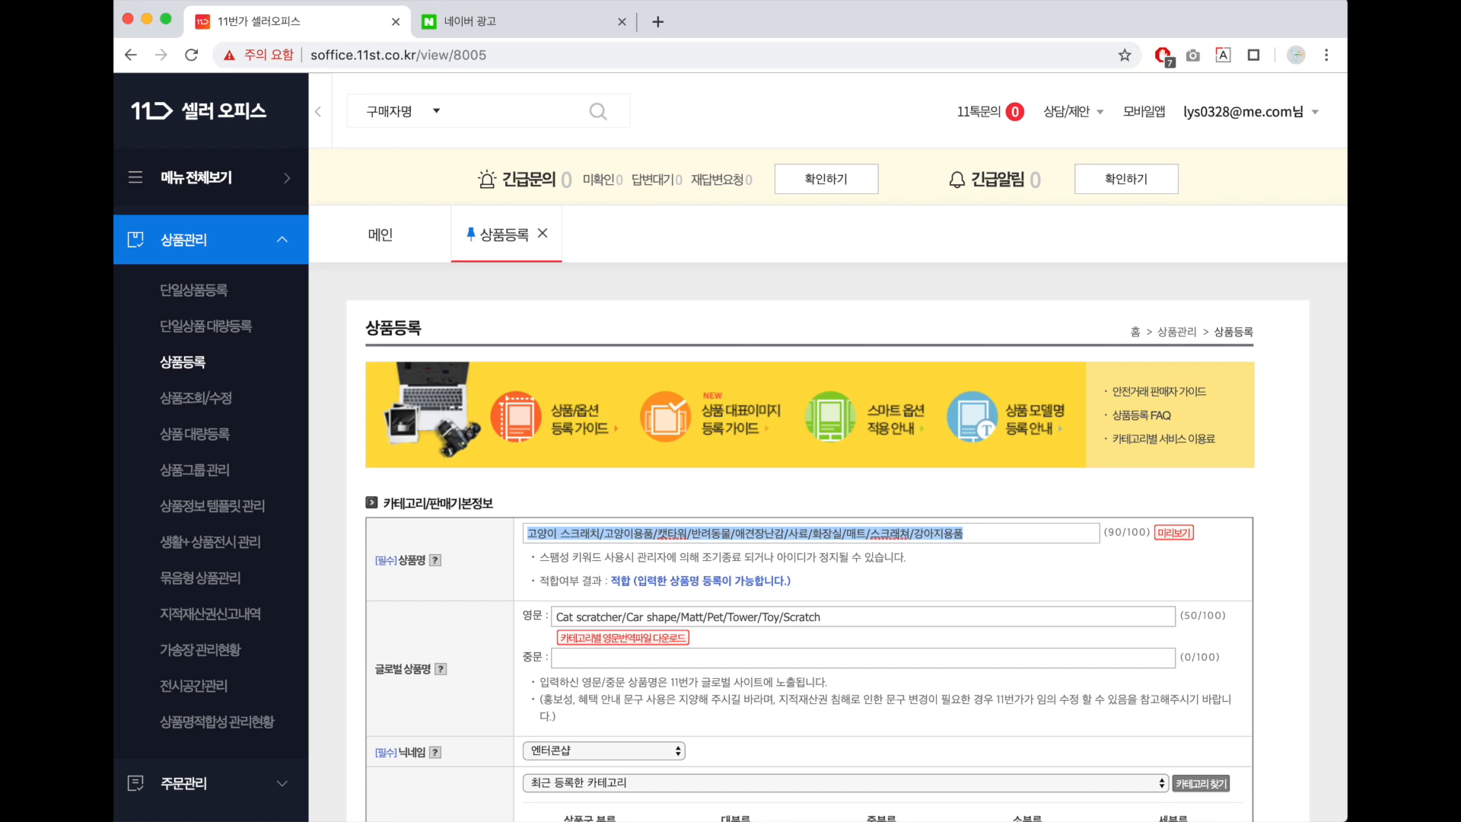
key("Right")
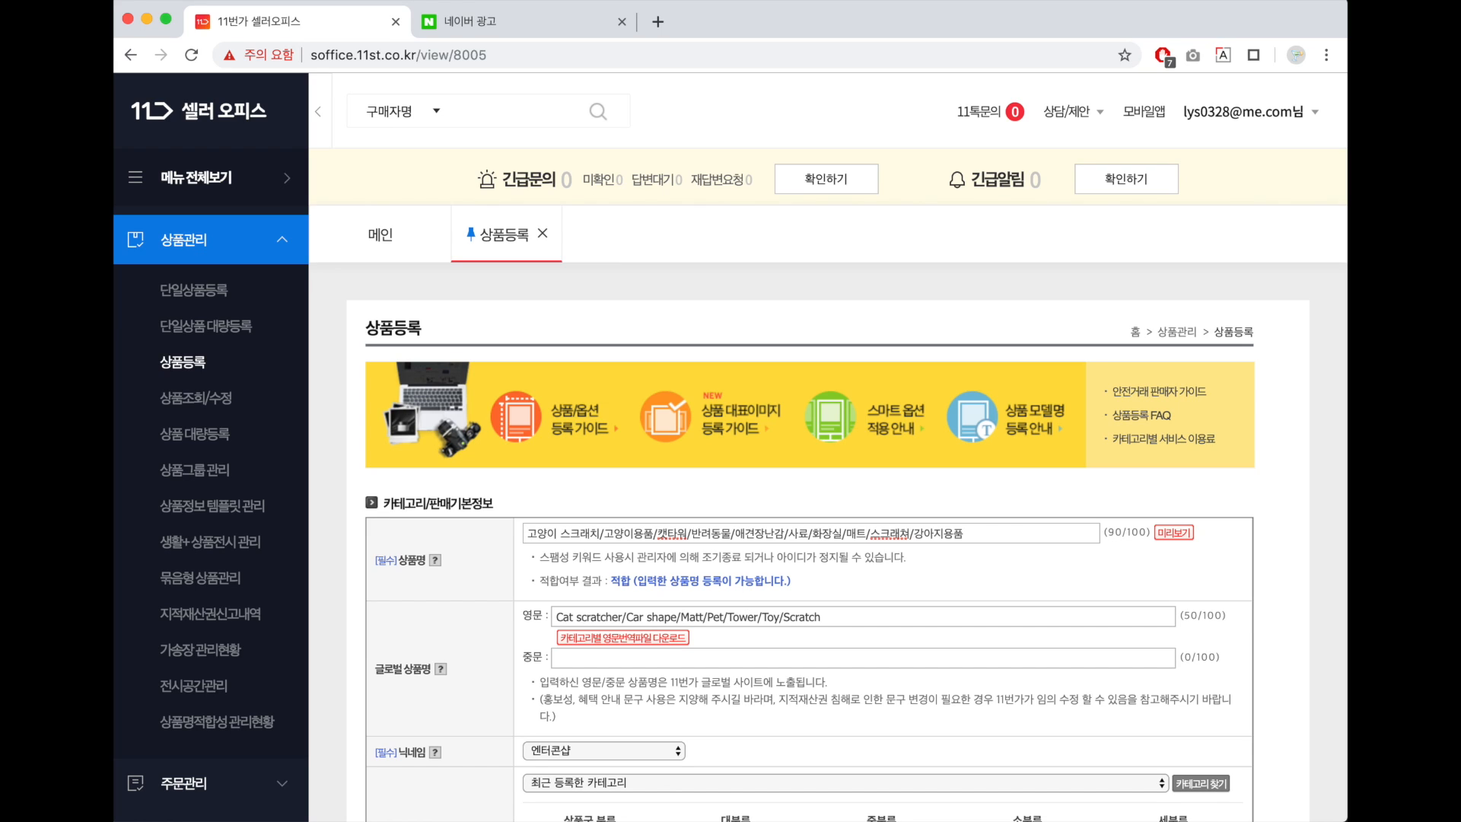
key("shift+alt+Left")
key("Left")
key("super+shift+Left")
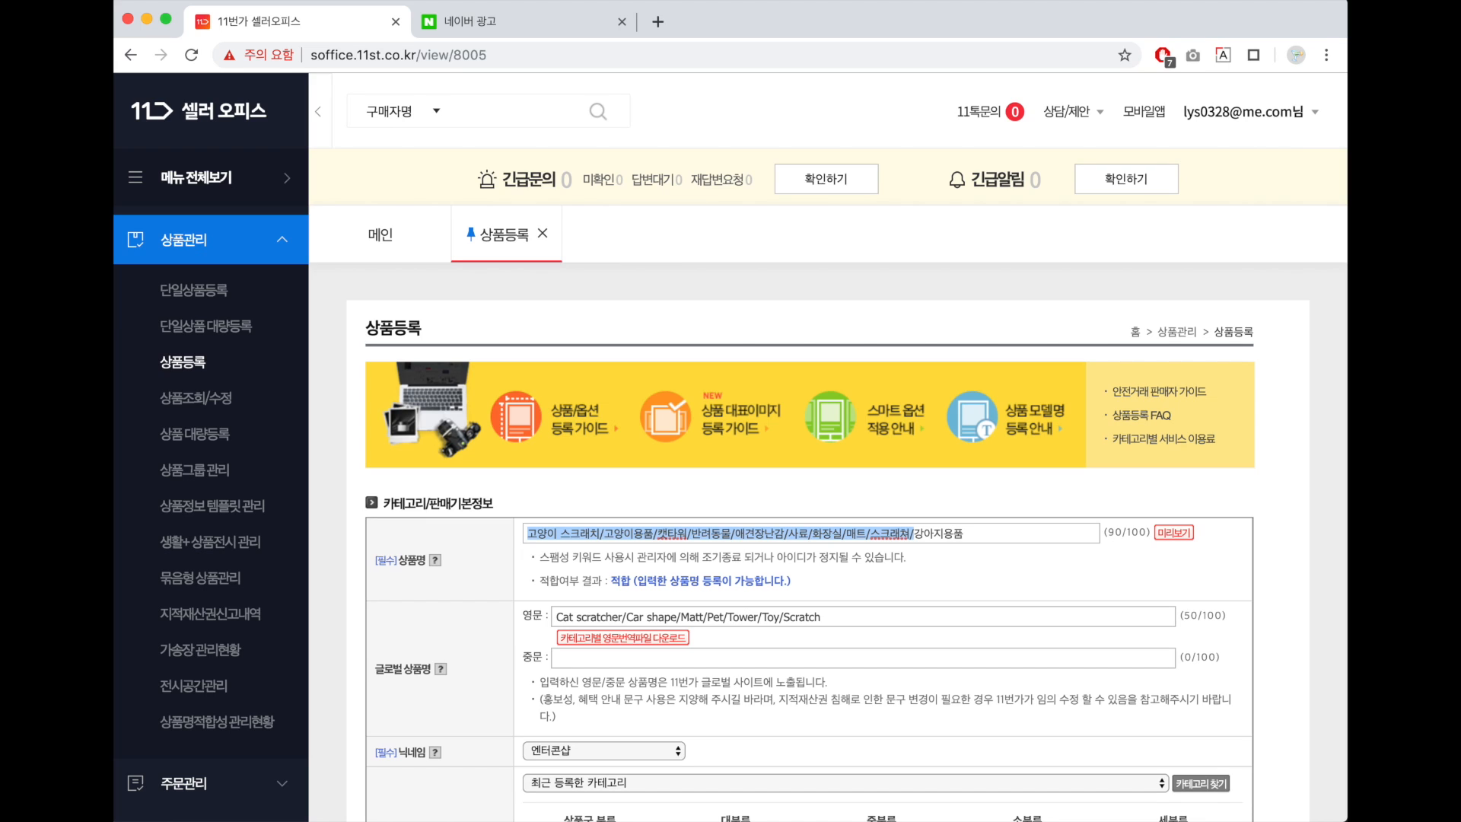
key("Right")
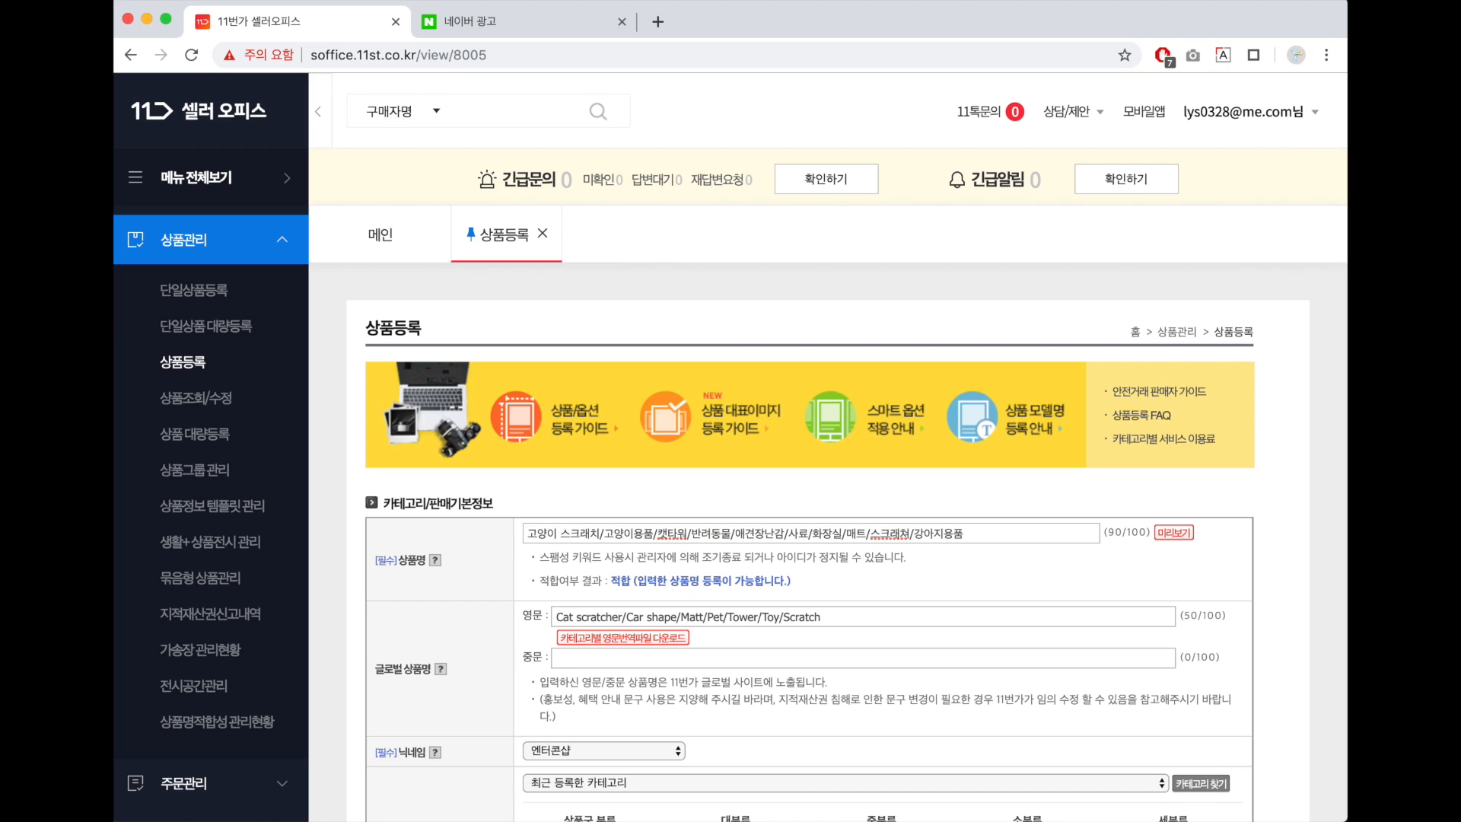
key("super+shift+Right")
key("Right")
key("alt+shift+Left")
key("Right")
key("super+a")
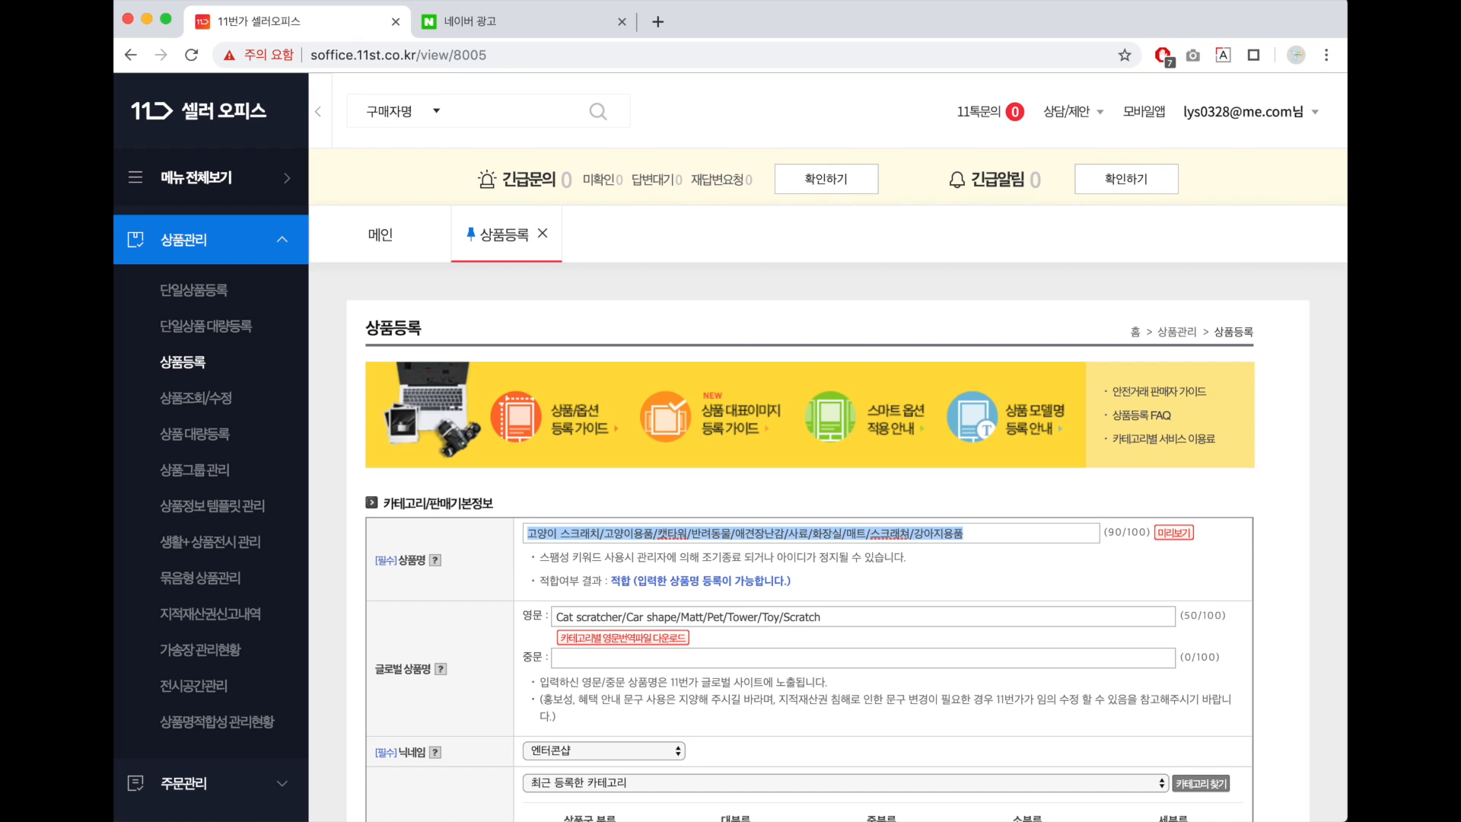
Go to the end of the product registration form, past the listing ad settings and the final payment summary.
scroll(984, 428, "up", 3)
scroll(1270, 464, "down", 20)
scroll(1270, 459, "down", 3)
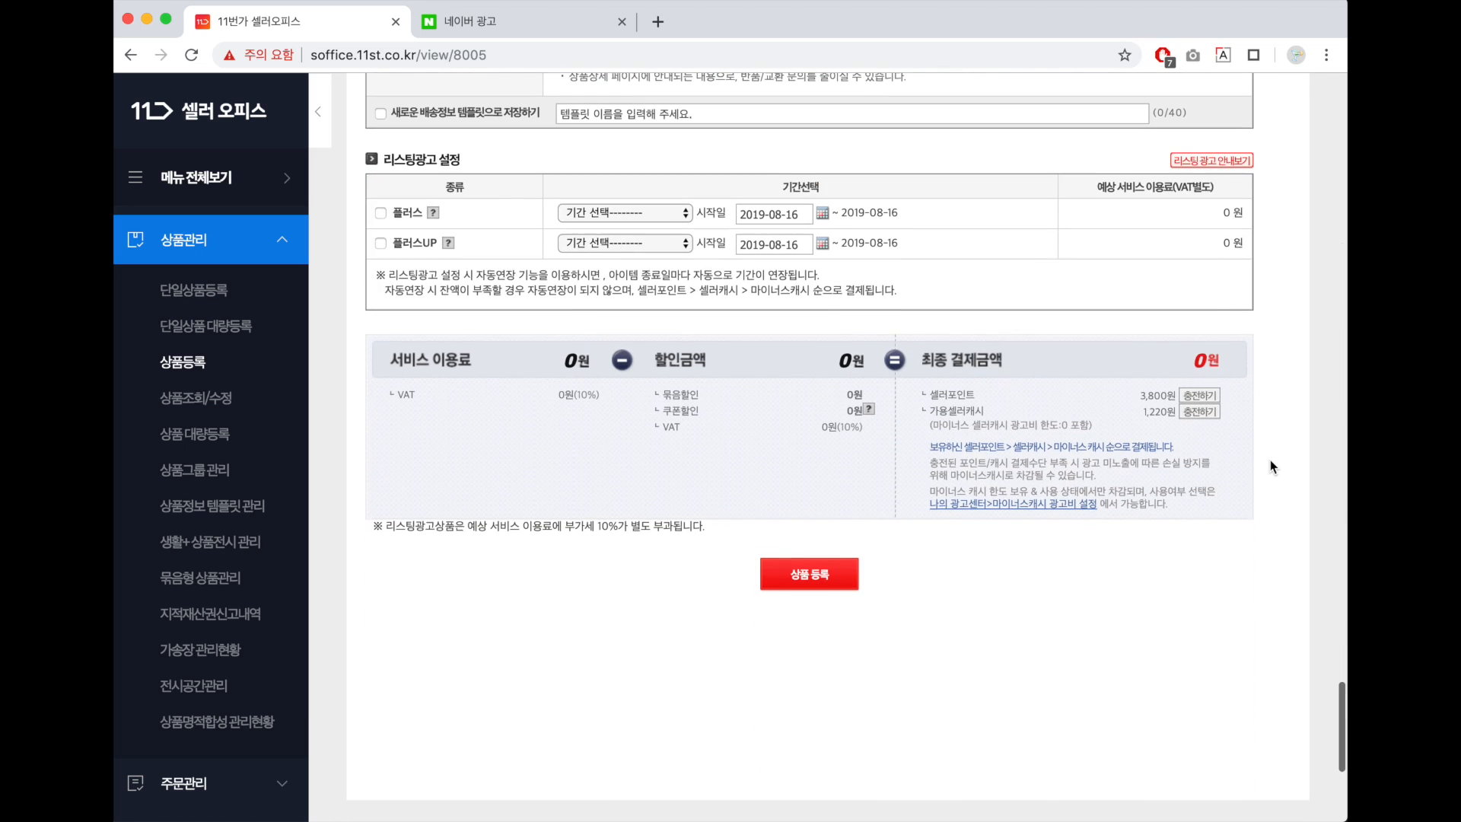